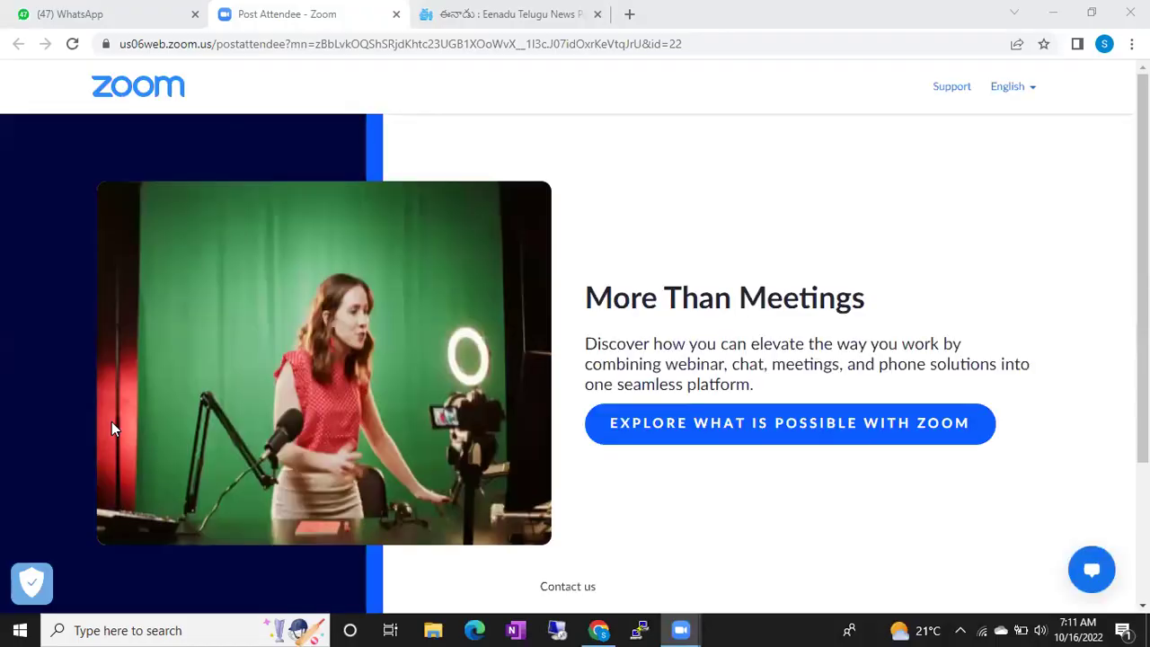
Minimize Google Chrome, which shows Zoom's post-attendee page, so the Windows desktop is visible.
key(alt+Tab)
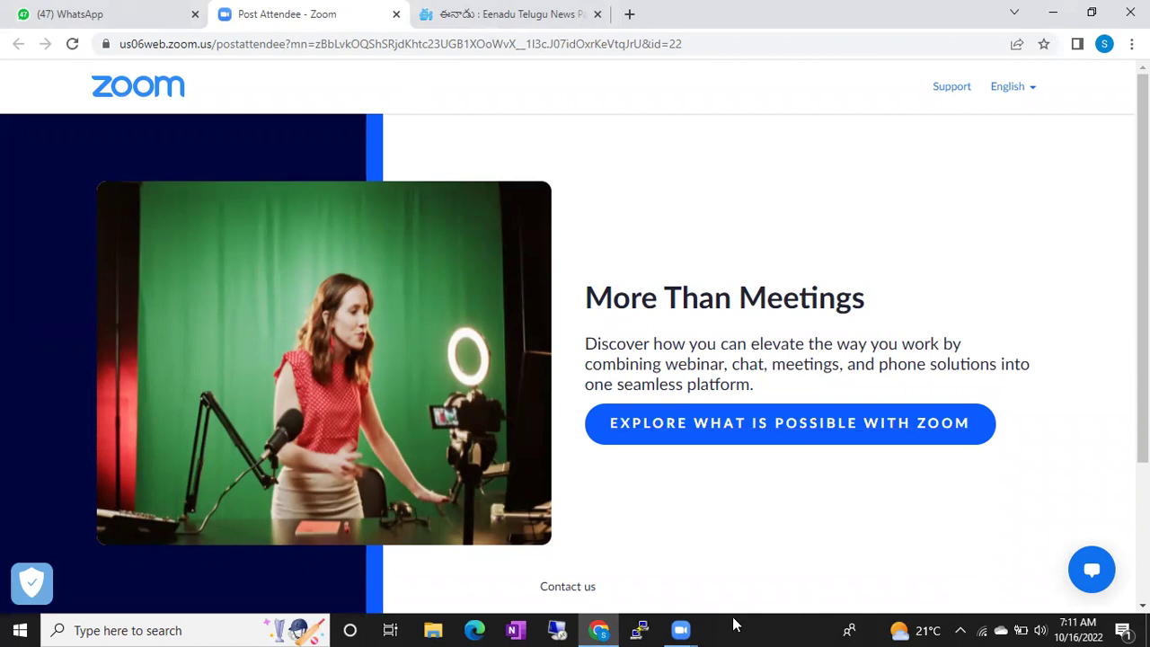
click(1053, 14)
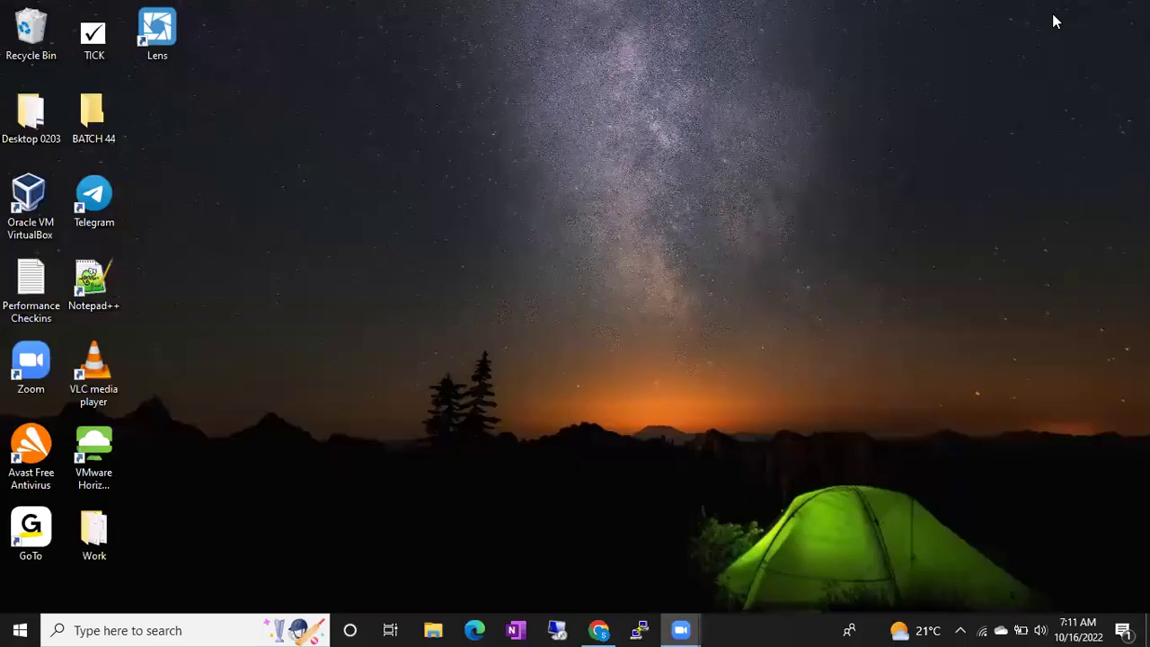
Refresh the desktop and launch Oracle VM VirtualBox as administrator from its shortcut.
right_click(637, 254)
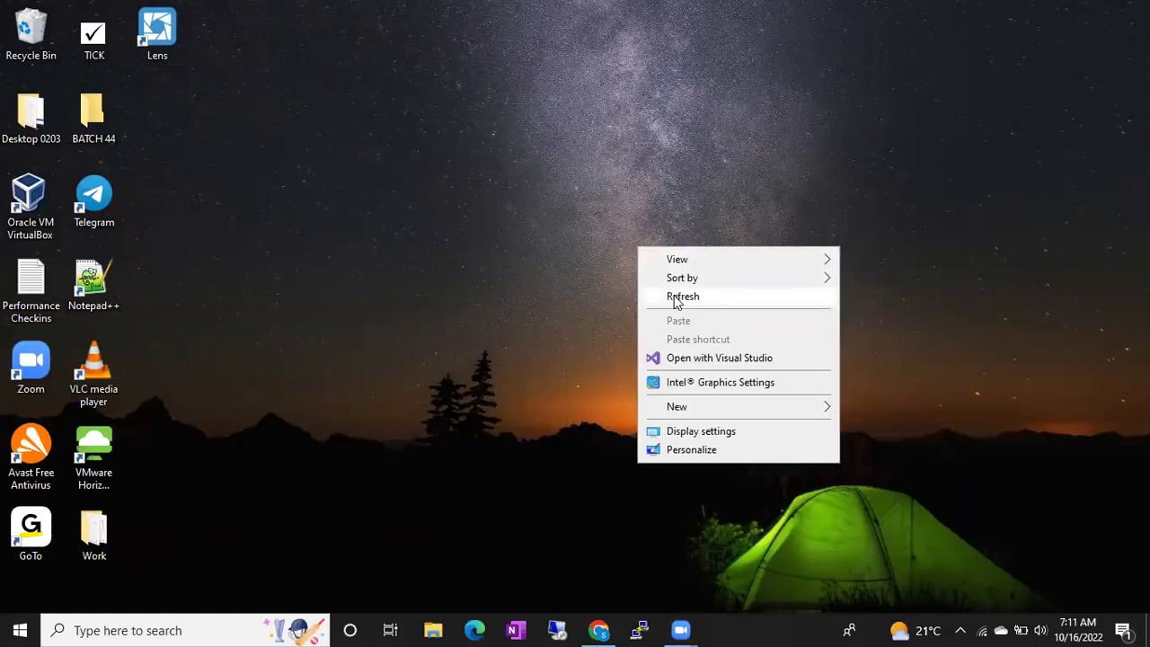
click(676, 299)
double_click(32, 200)
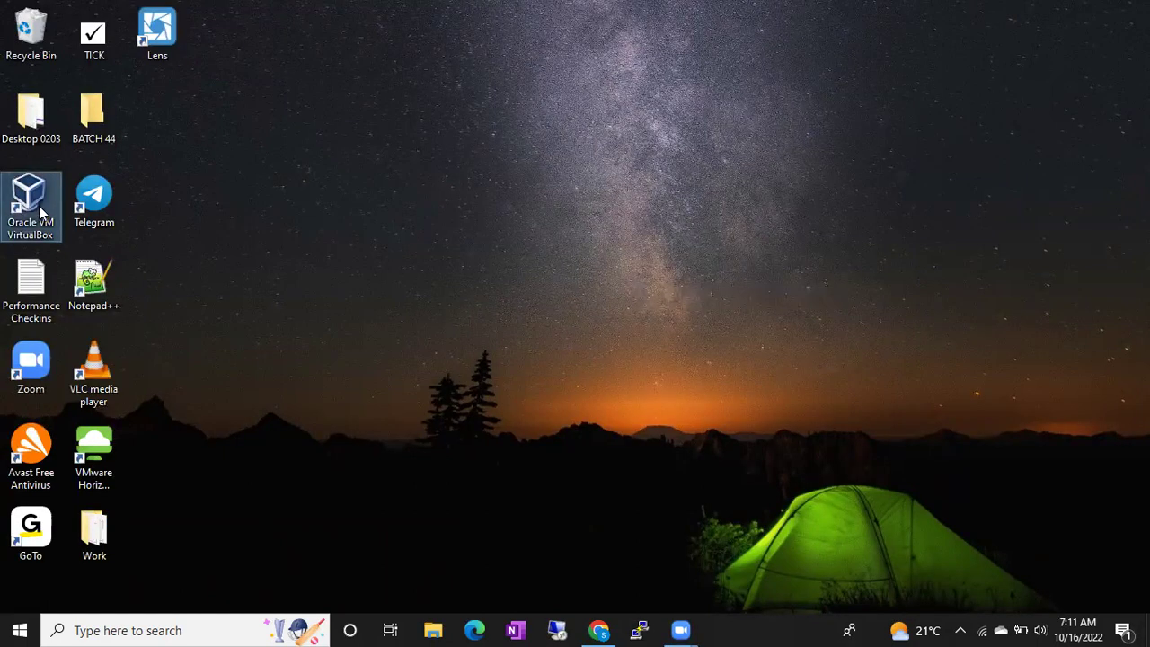
right_click(39, 189)
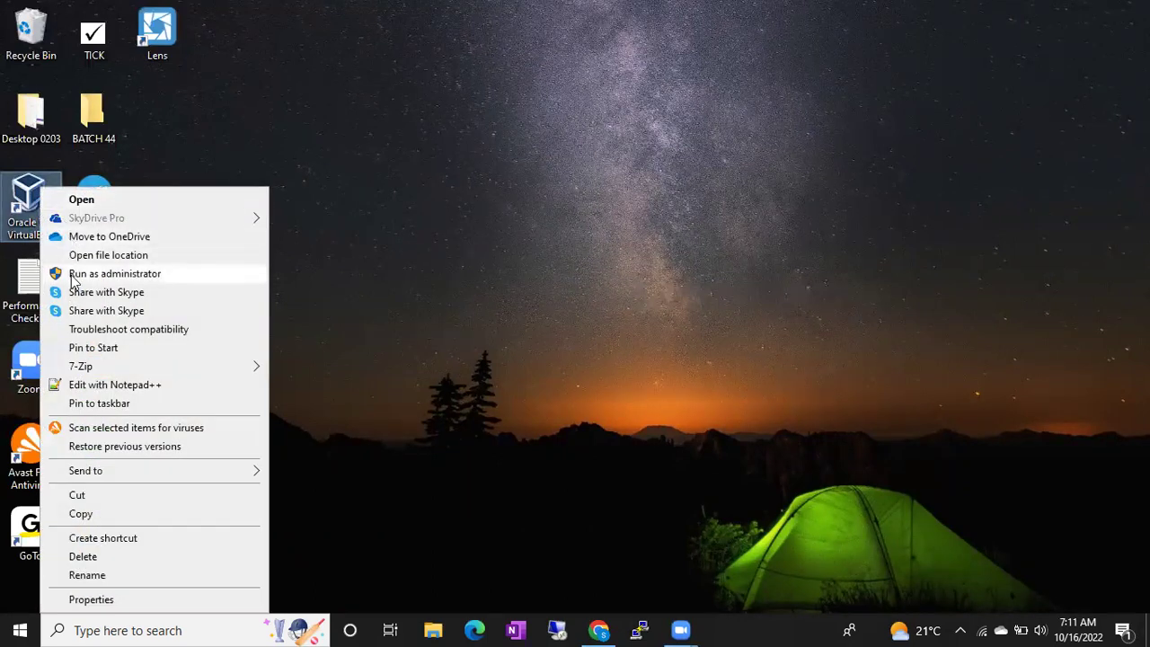
click(71, 279)
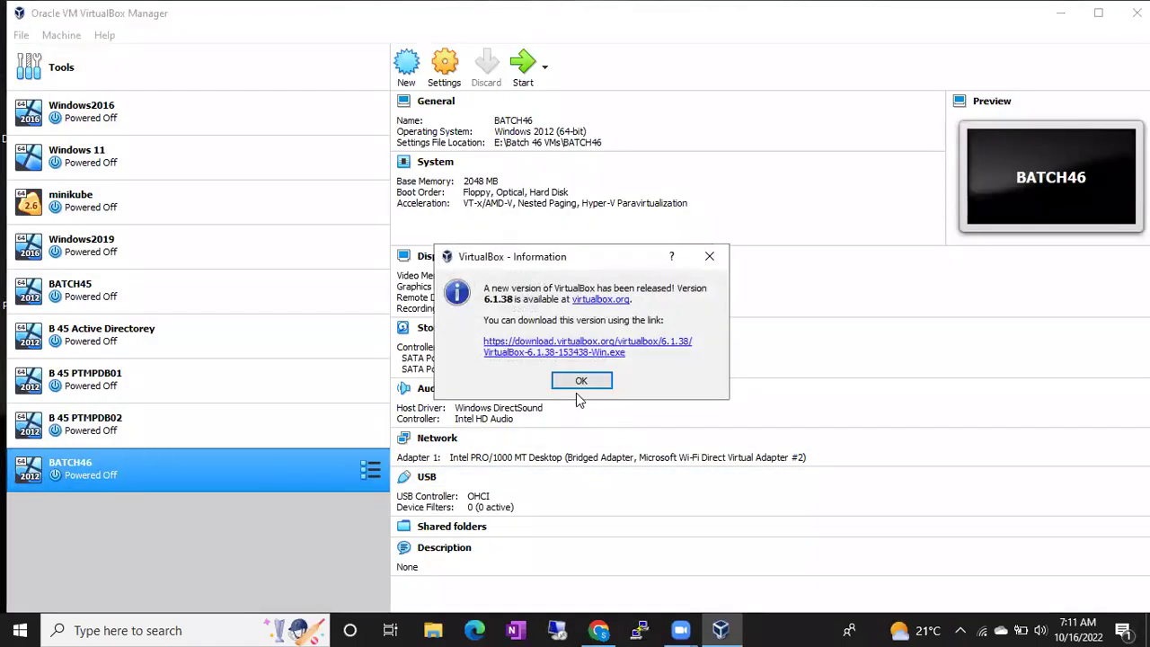
Dismiss the VirtualBox new-version notice and start the BATCH46 virtual machine.
click(580, 381)
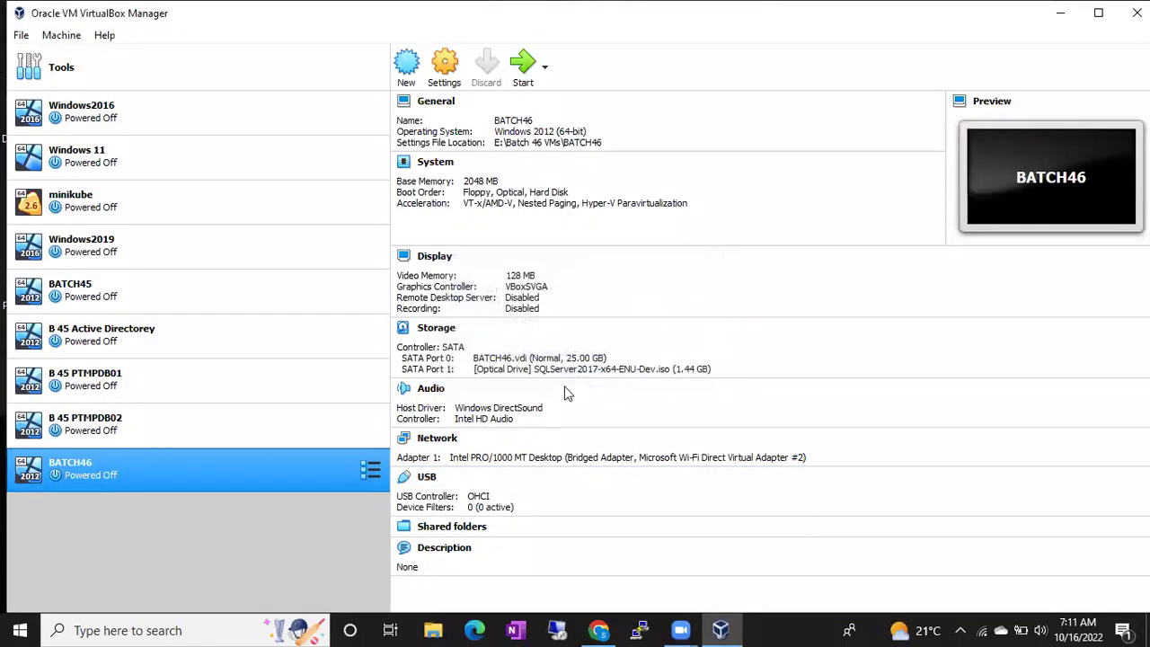
double_click(256, 469)
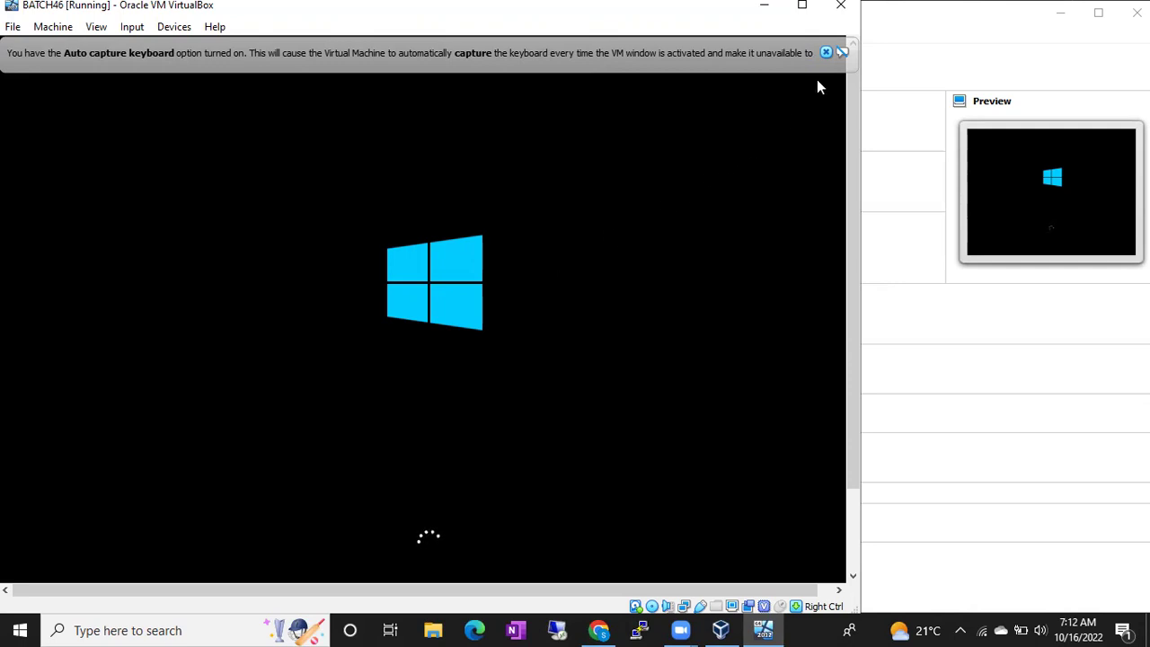
Close the keyboard auto-capture and mouse-integration notices on the BATCH46 window.
click(826, 53)
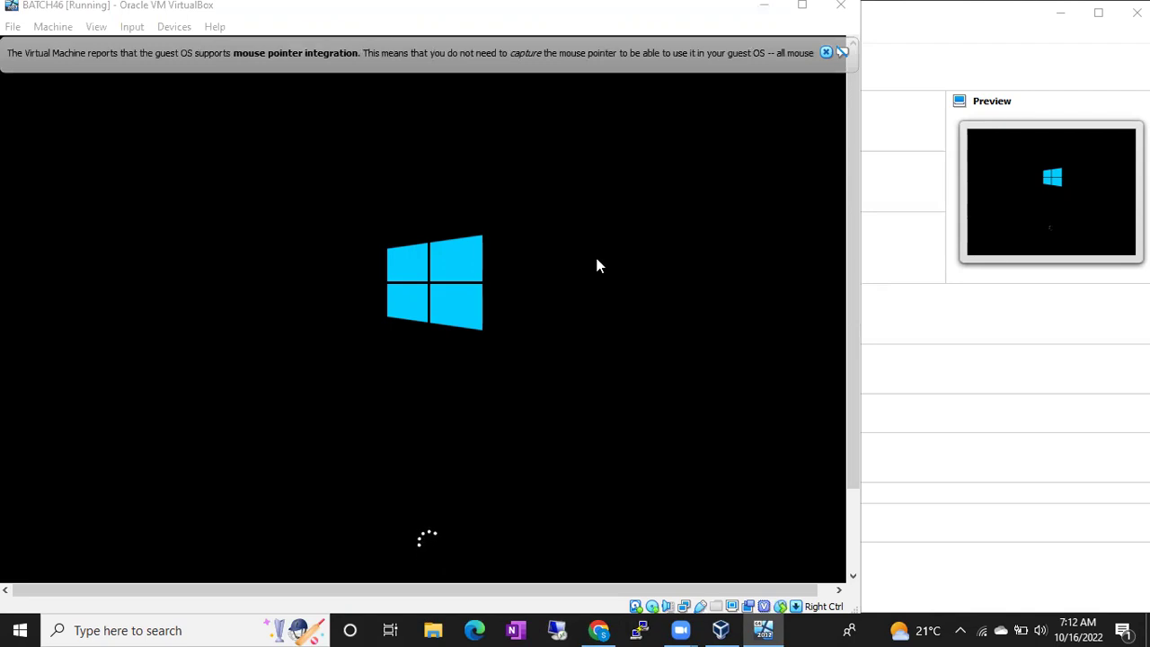
click(826, 52)
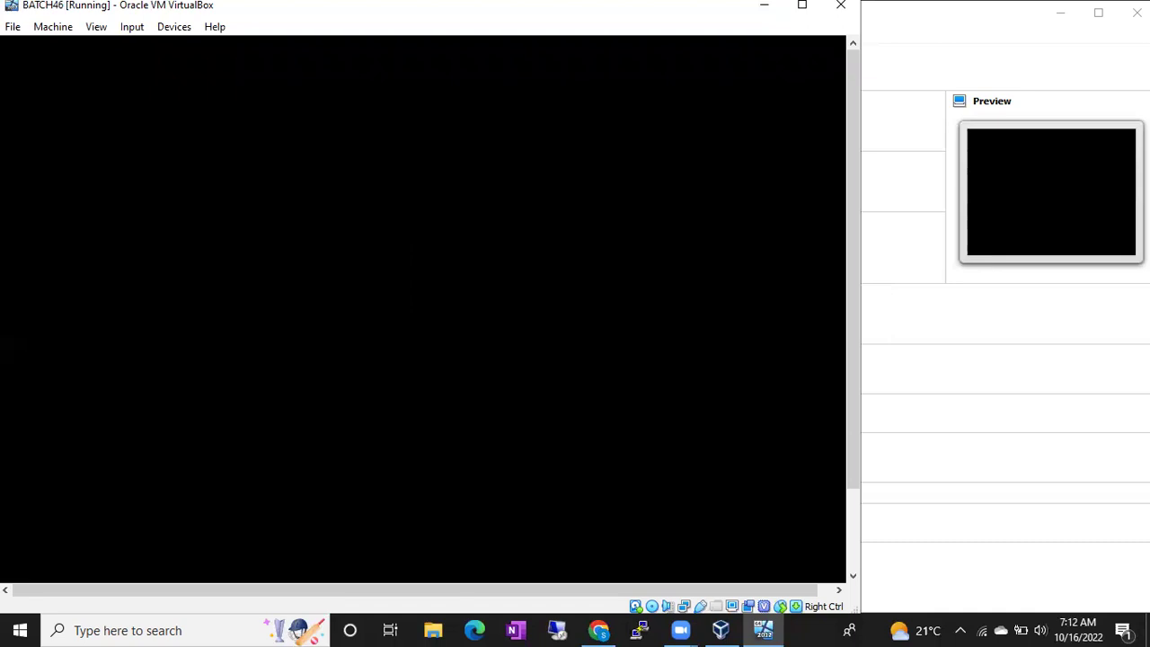
Bring up Remote Desktop Connection from the taskbar and try connecting to 192.168.137.199.
click(558, 630)
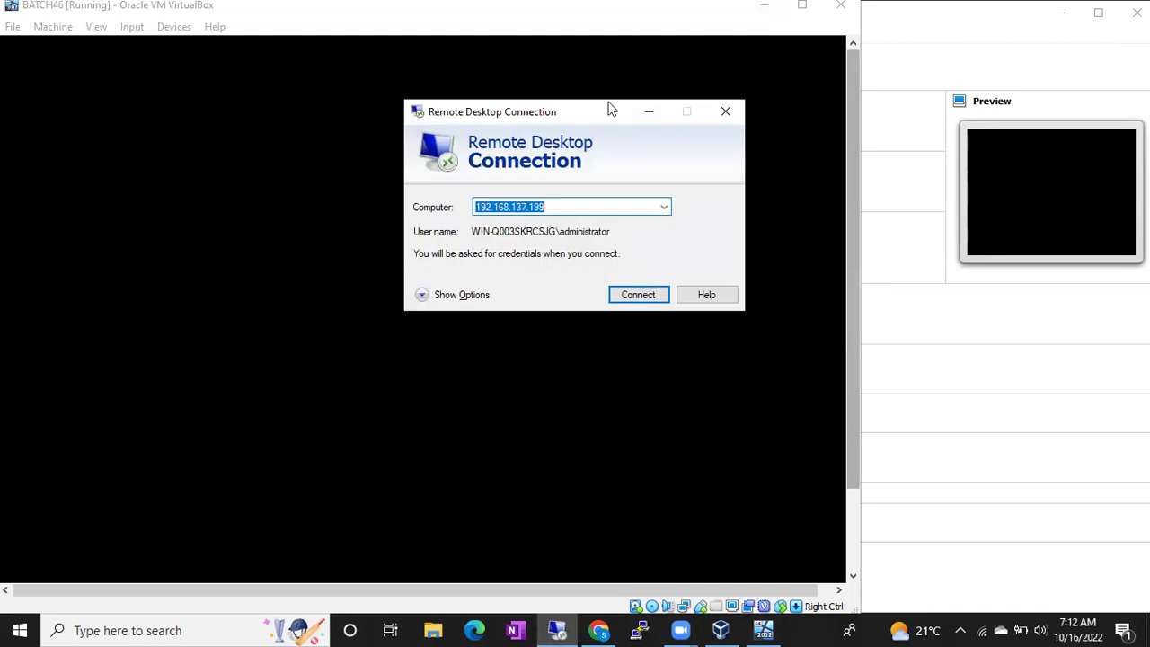
drag(567, 113, 760, 182)
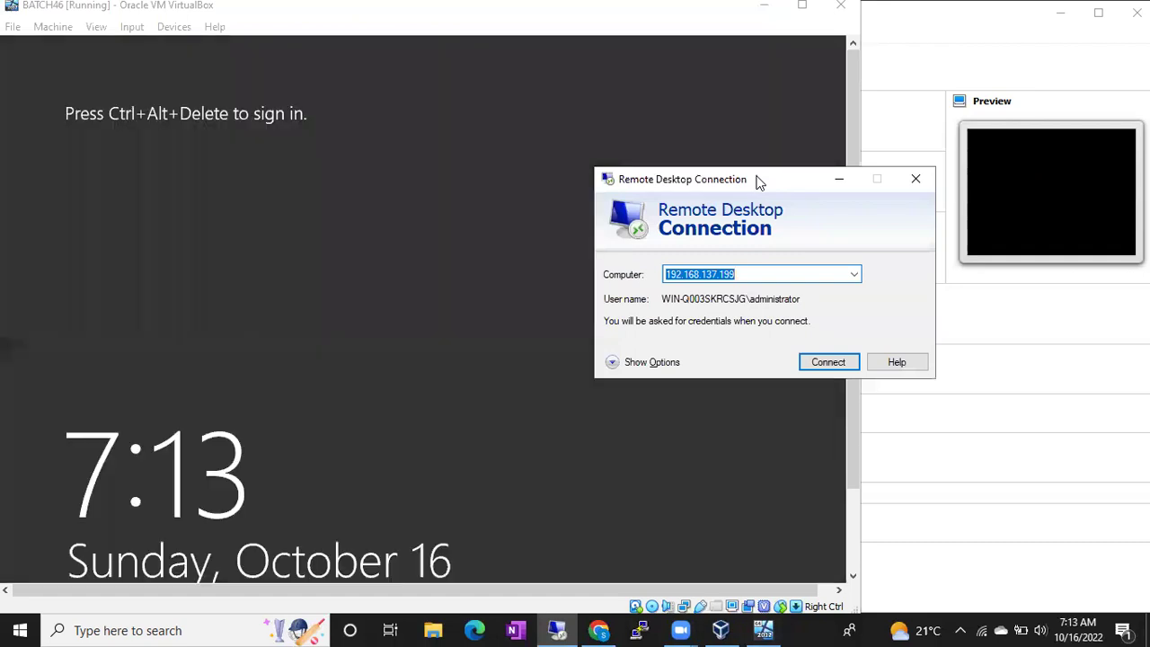
click(836, 179)
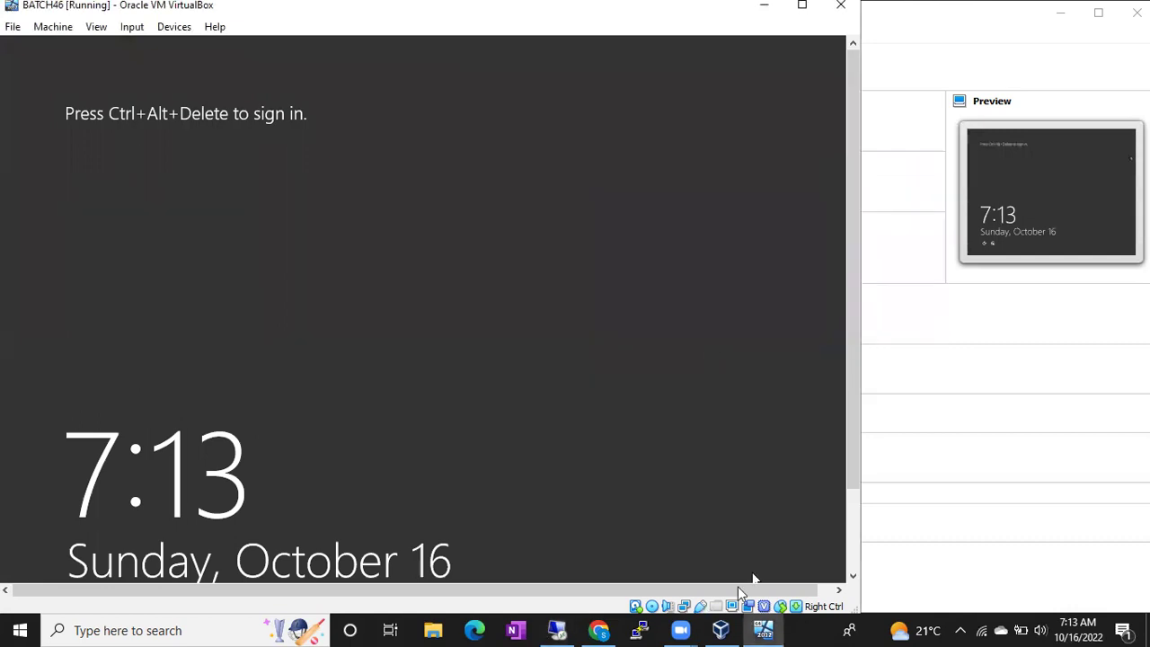
click(554, 627)
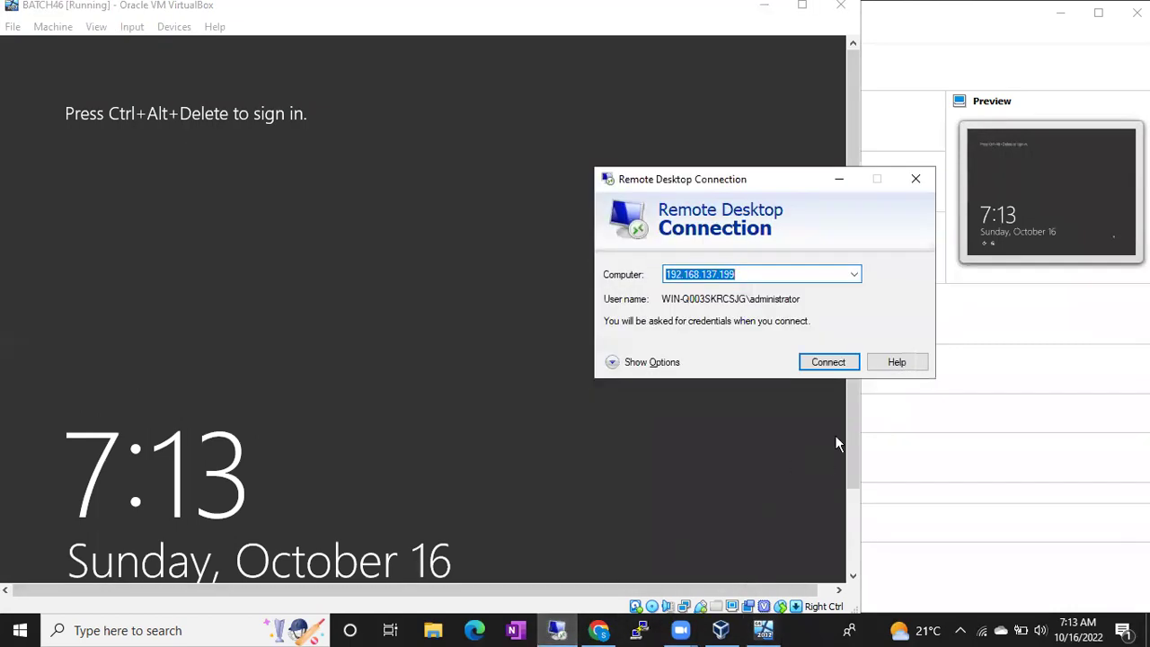
click(829, 363)
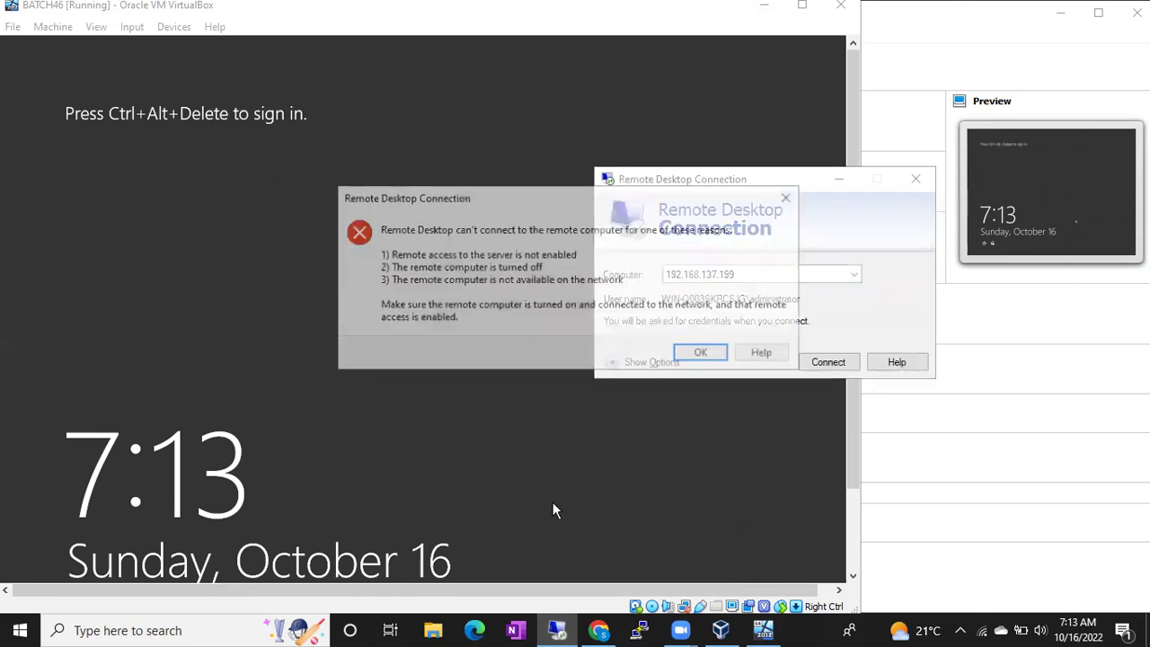
Dismiss the can't-connect error twice, retrying the connection to 192.168.137.199 each time.
click(703, 354)
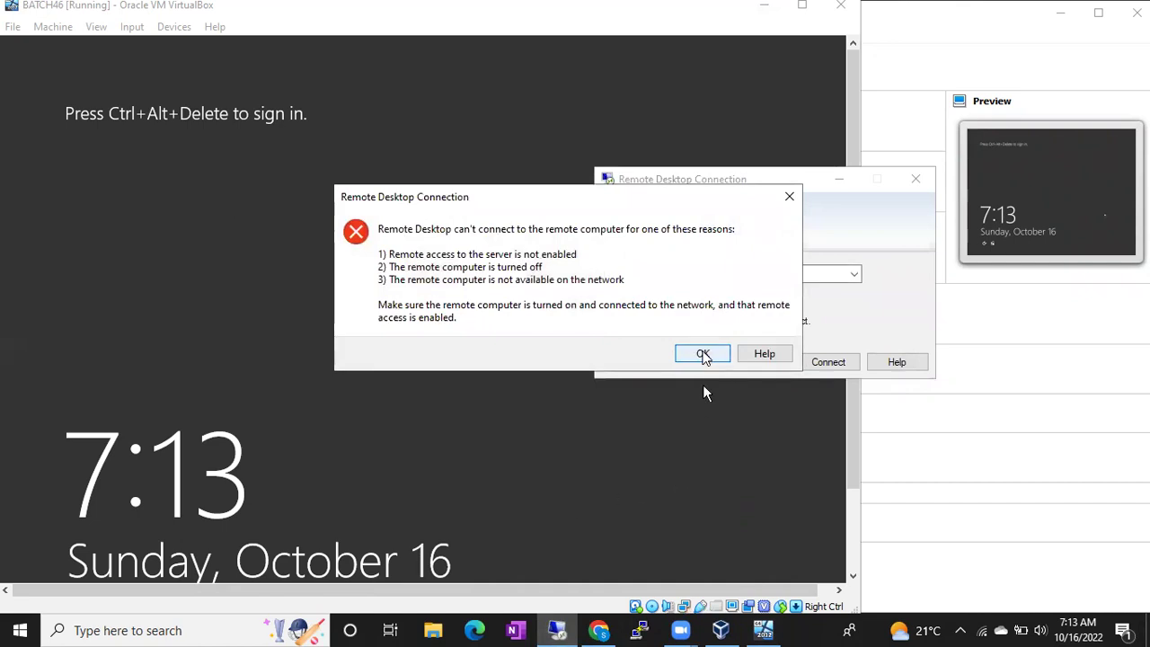
click(818, 363)
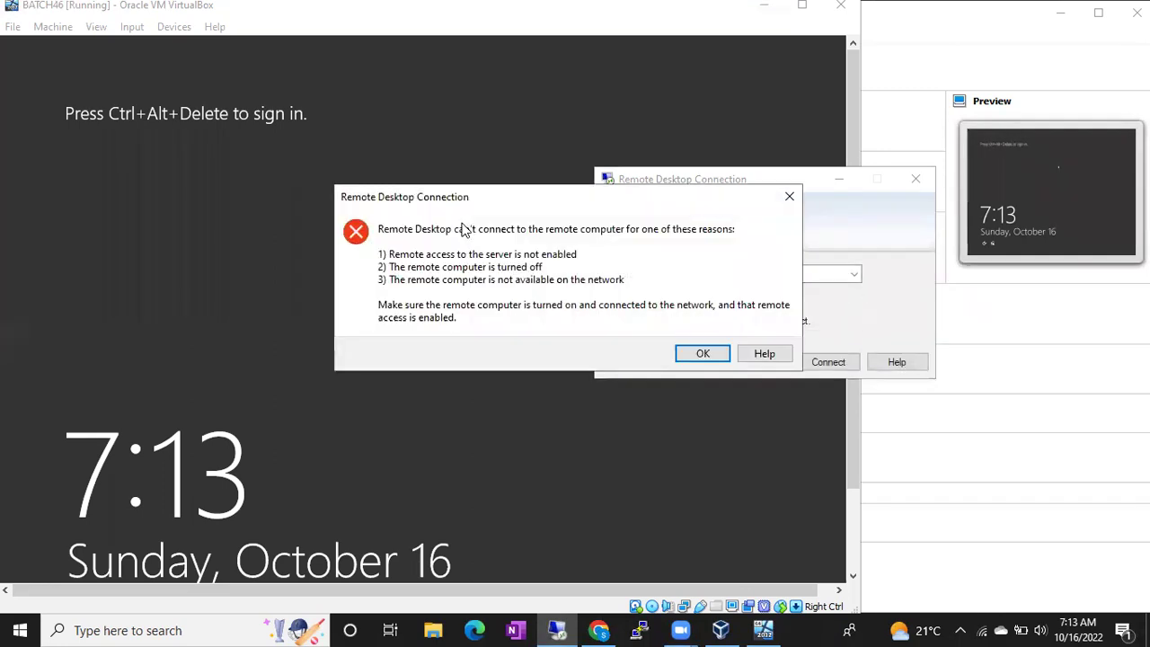
click(701, 354)
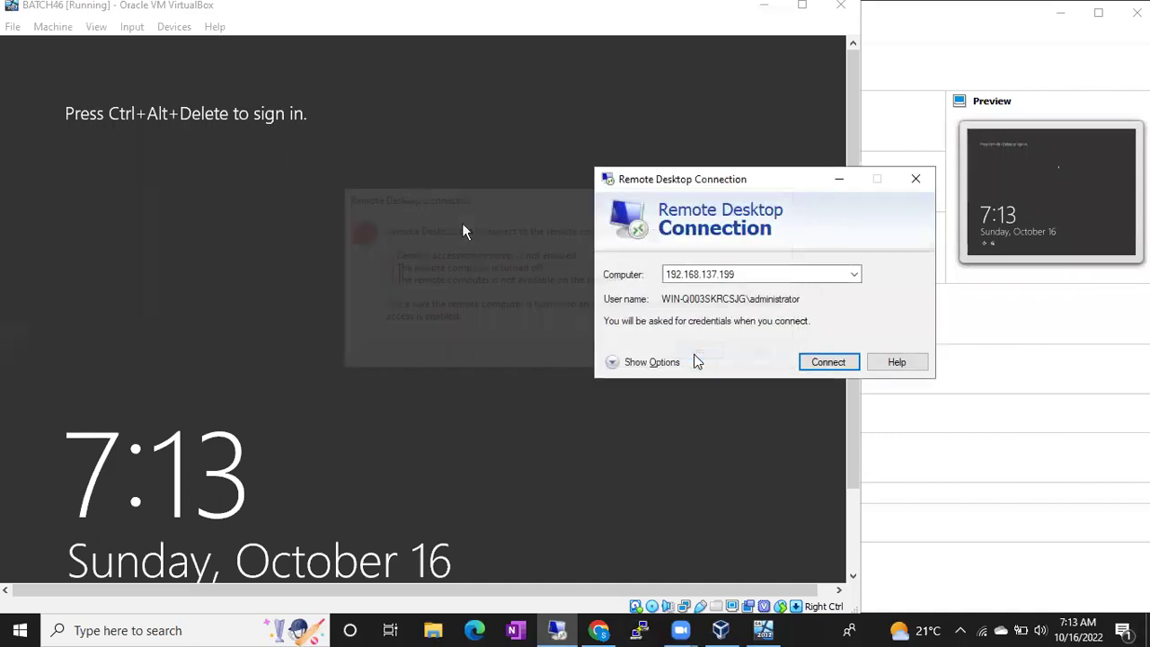
click(827, 361)
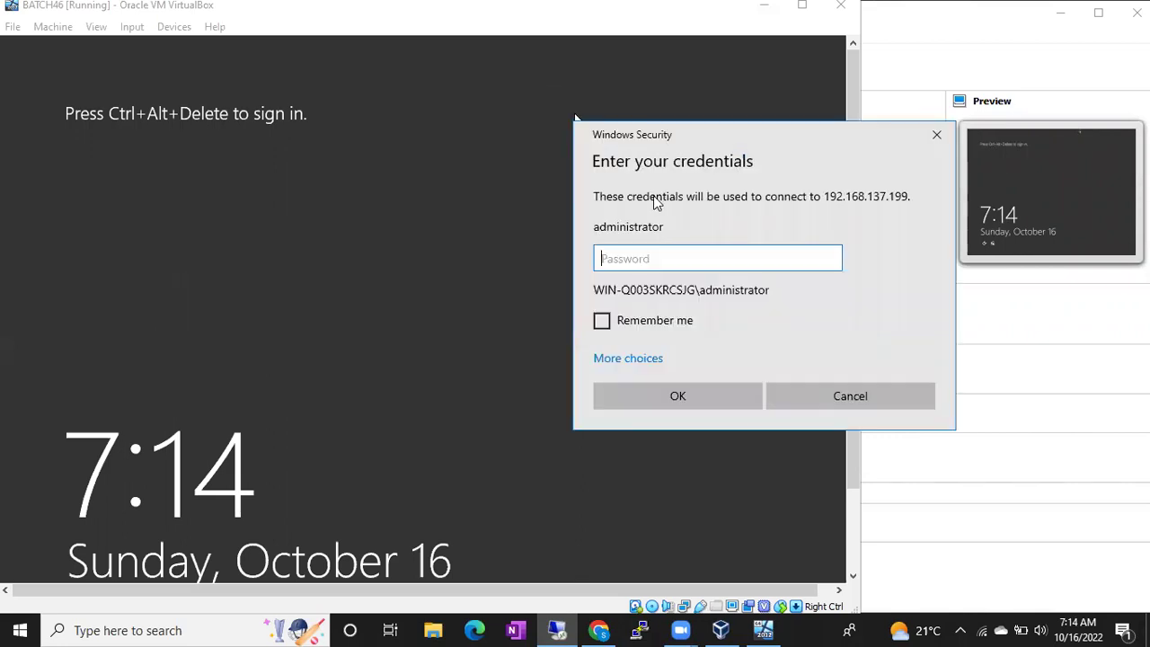
Enter the administrator password and accept the certificate warning to open the remote session.
text(*************)
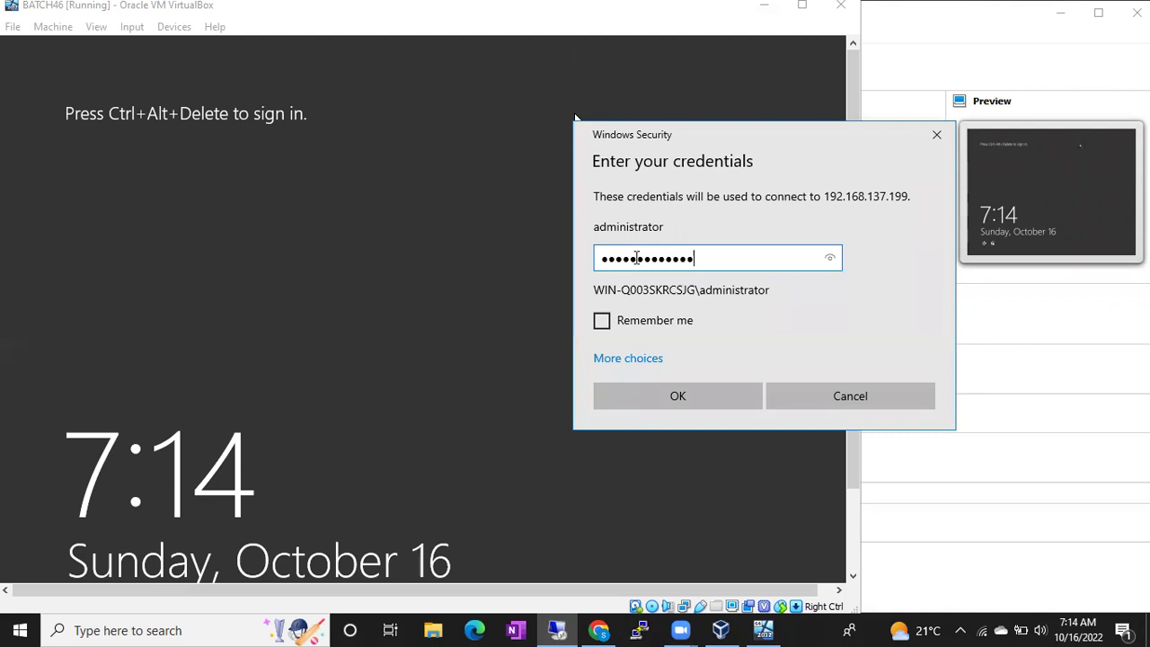
key(Return)
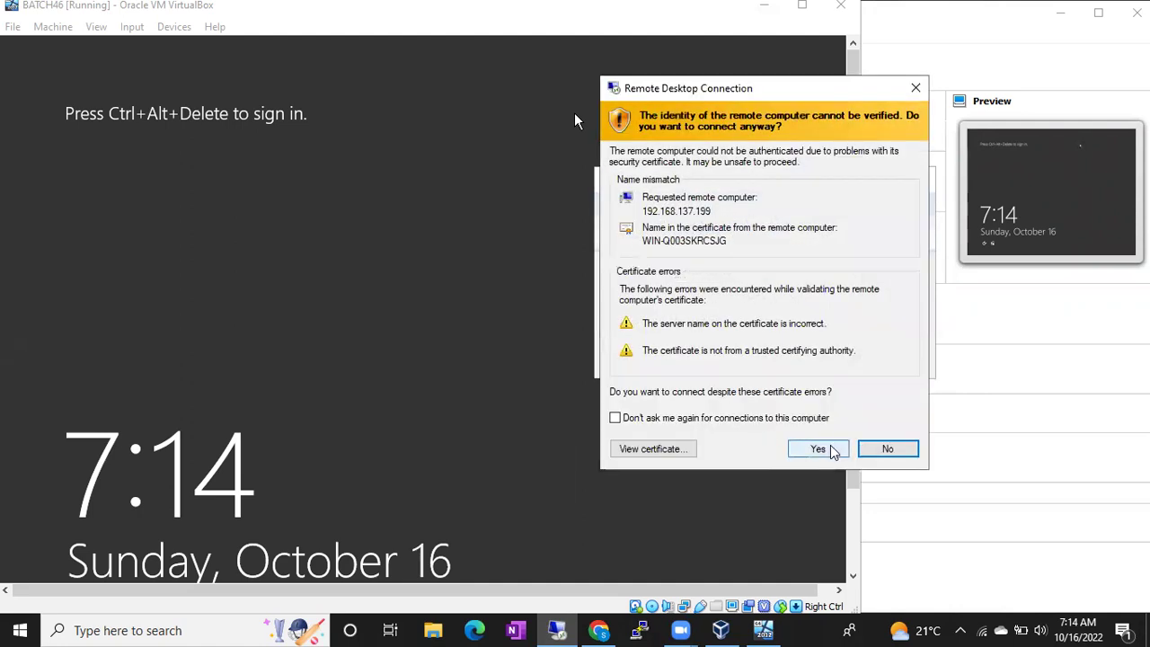
click(825, 449)
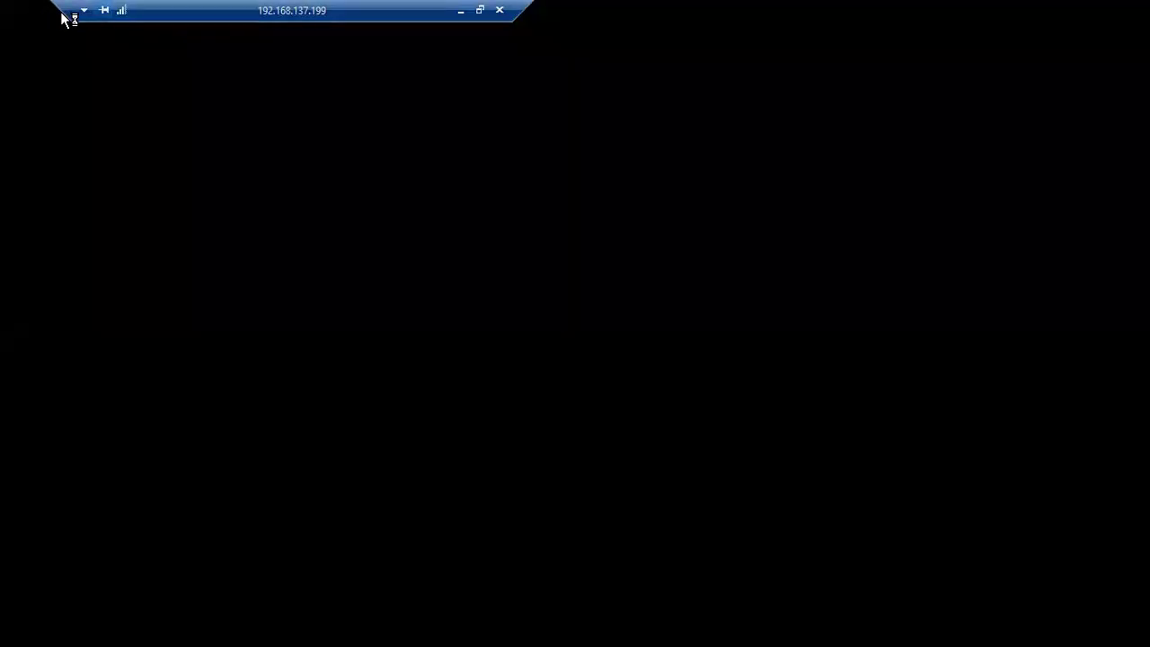
Move the remote session's connection bar left while the server desktop loads.
drag(183, 6, 156, 7)
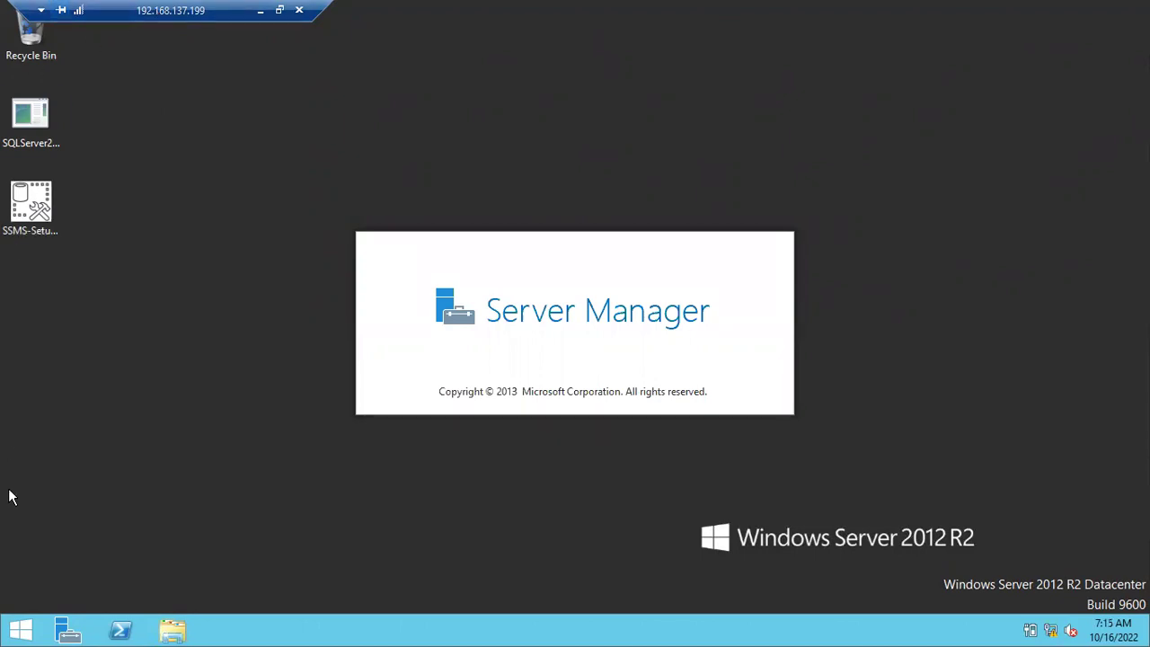
Search the Windows Server Start screen for 'ssms'.
click(22, 635)
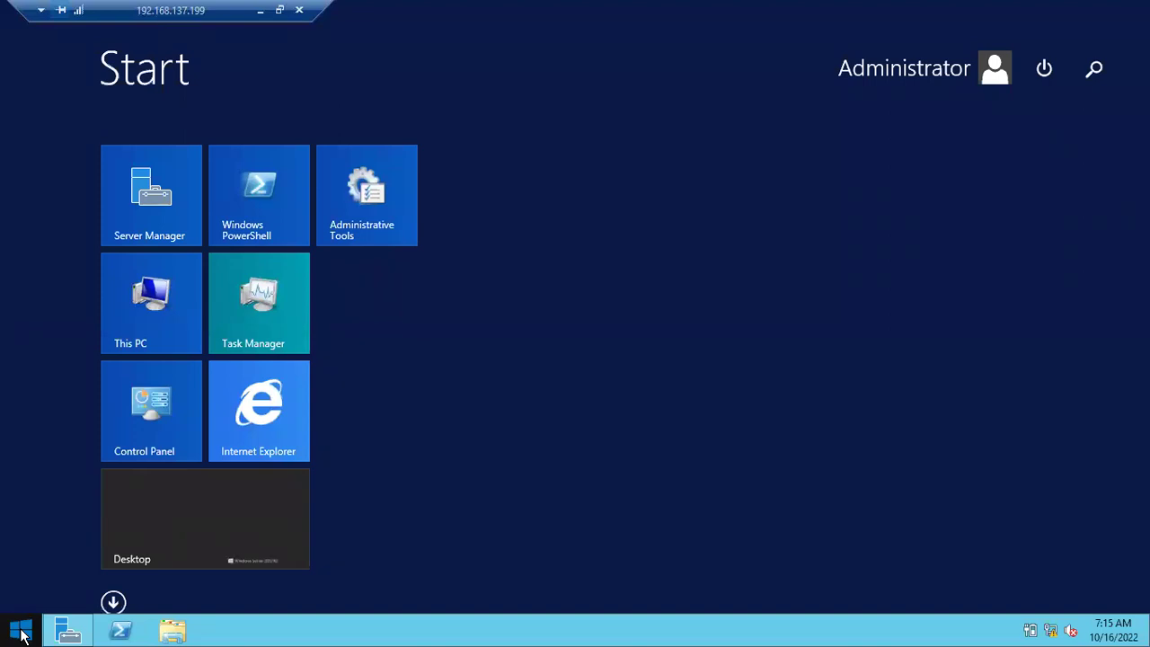
text(s)
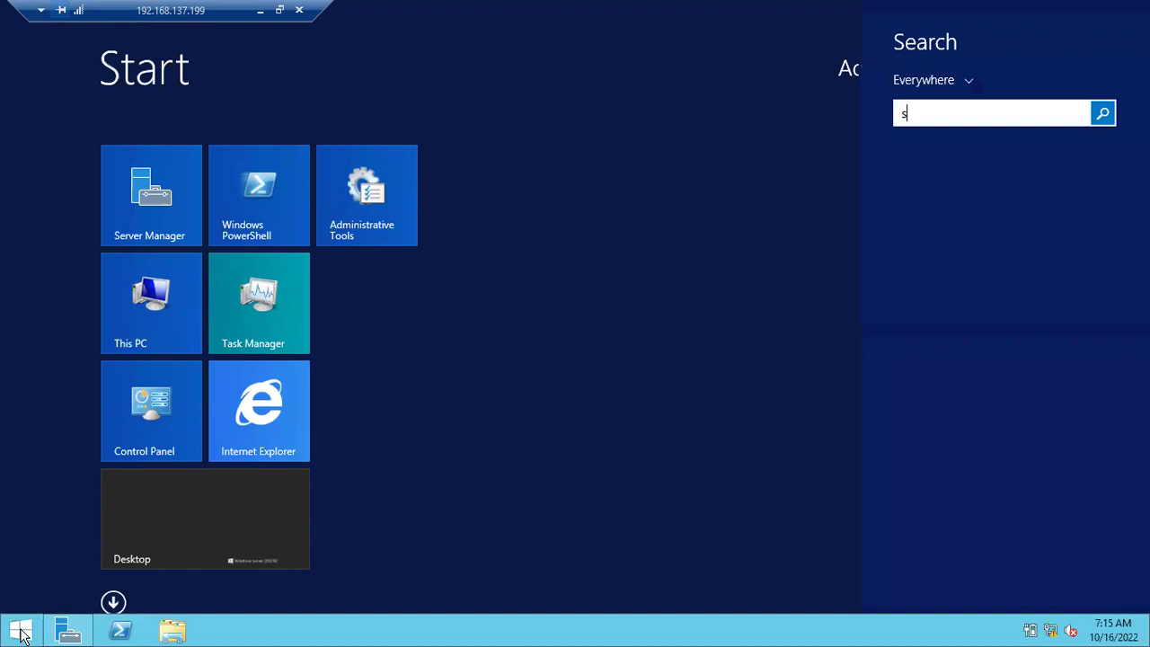
text(sms)
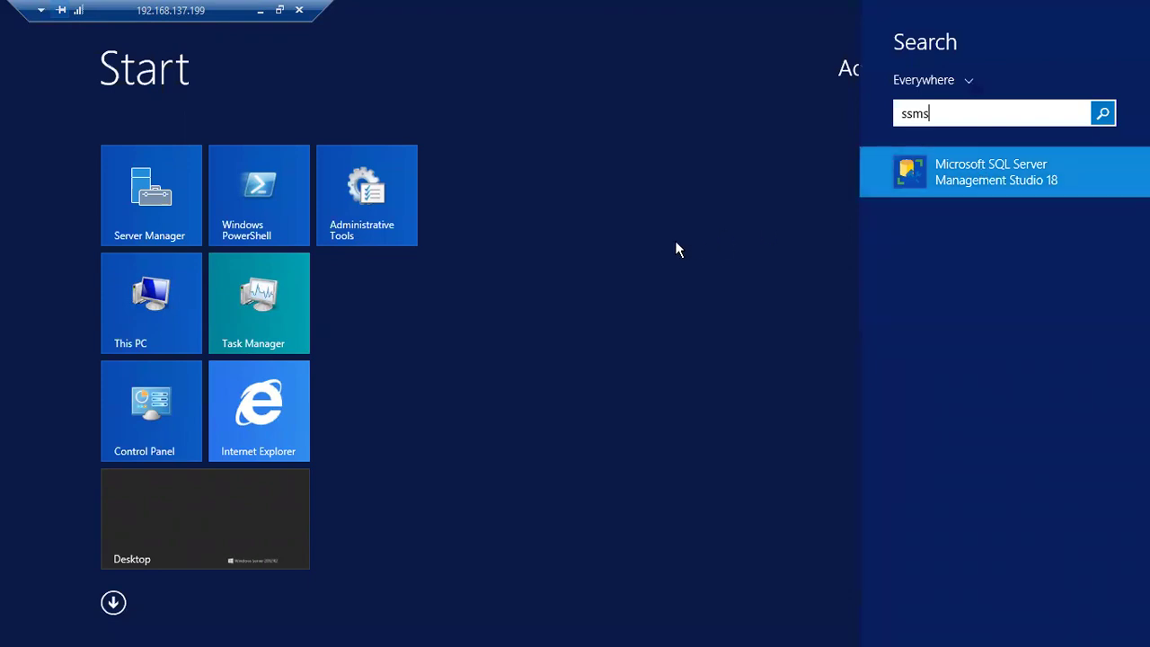
Launch SSMS 18 and connect to WIN-Q003SKRCSJG's Database Engine using Windows Authentication.
key(Return)
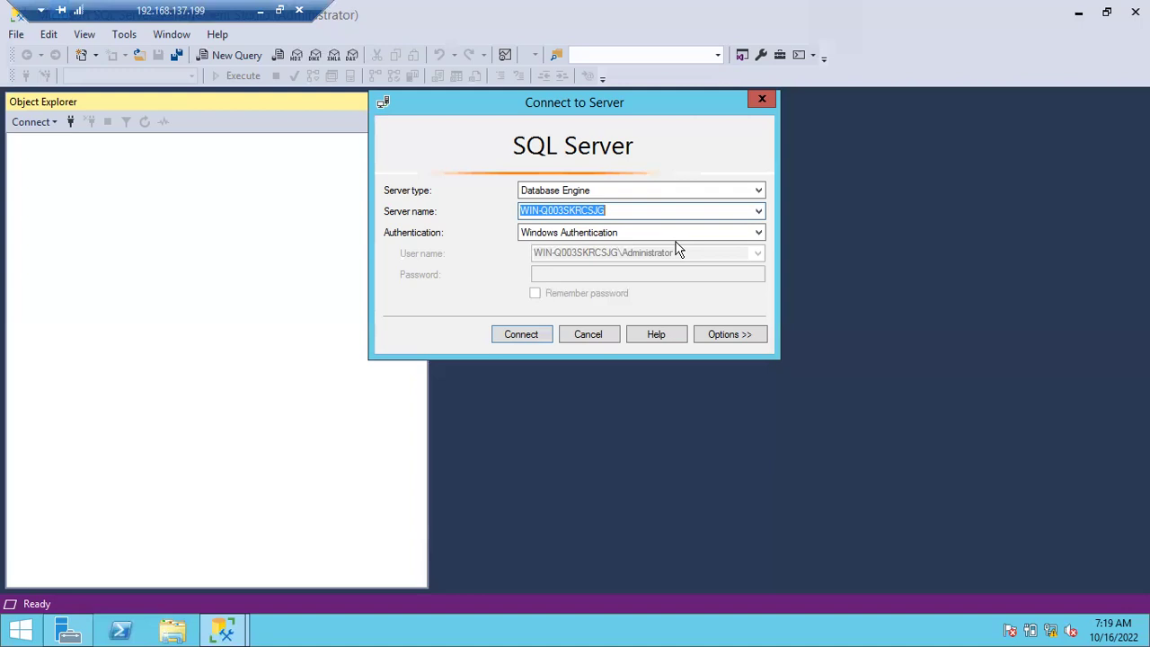
click(519, 337)
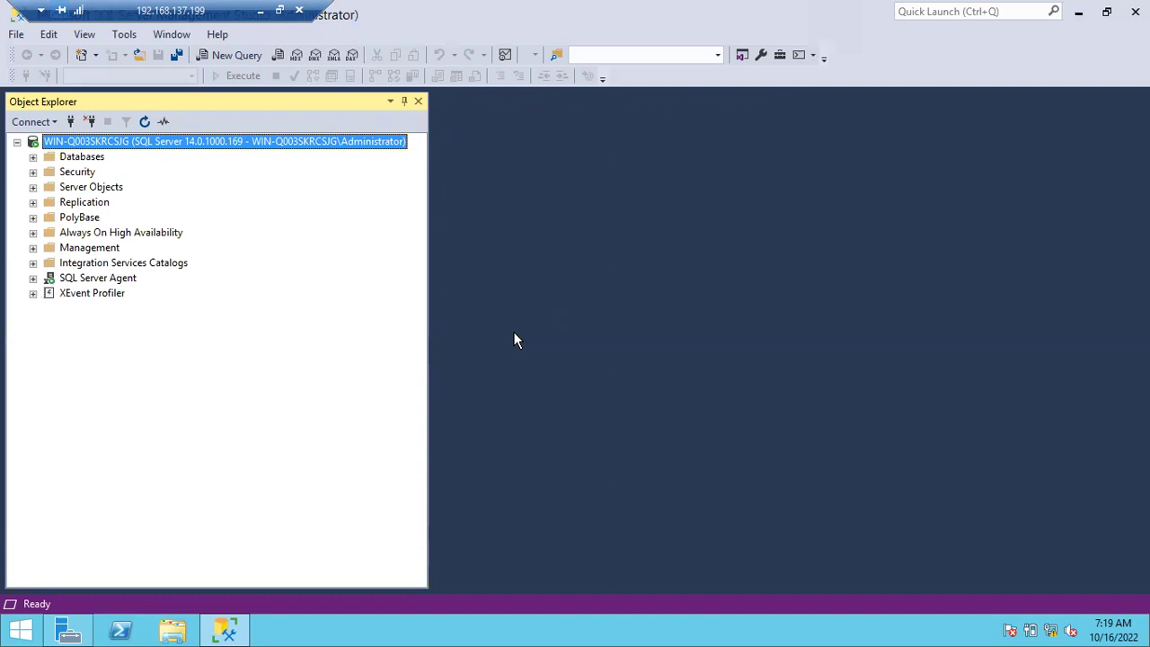
Expand Security and Logins, then select the SqlDBAs group login.
click(33, 171)
click(48, 187)
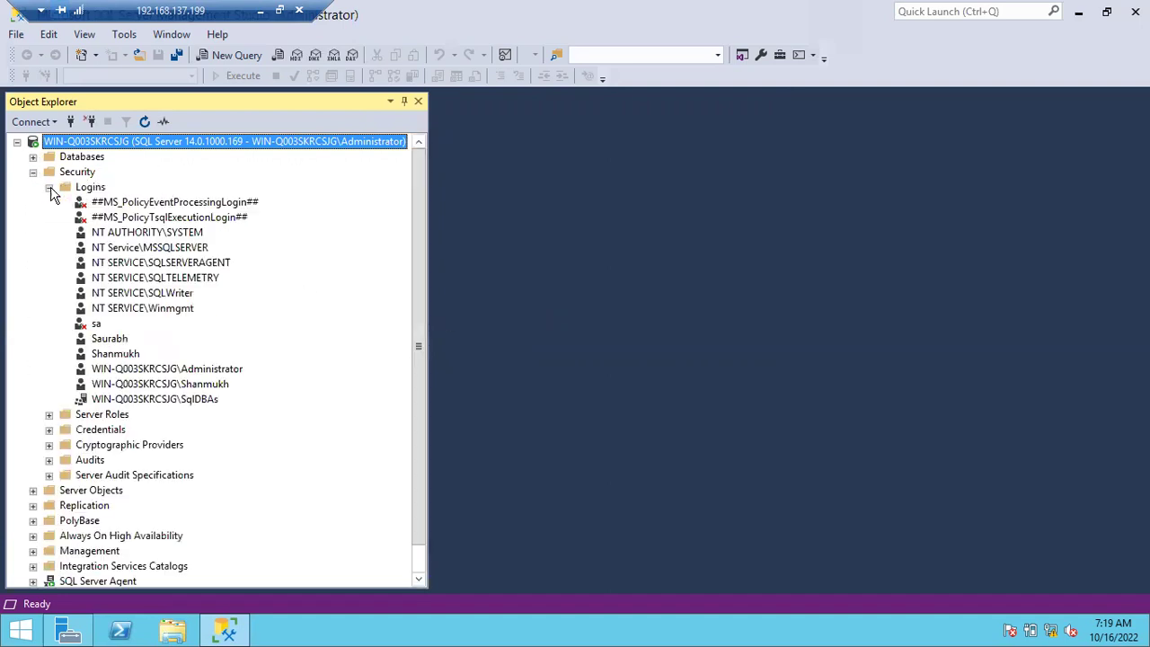
click(131, 402)
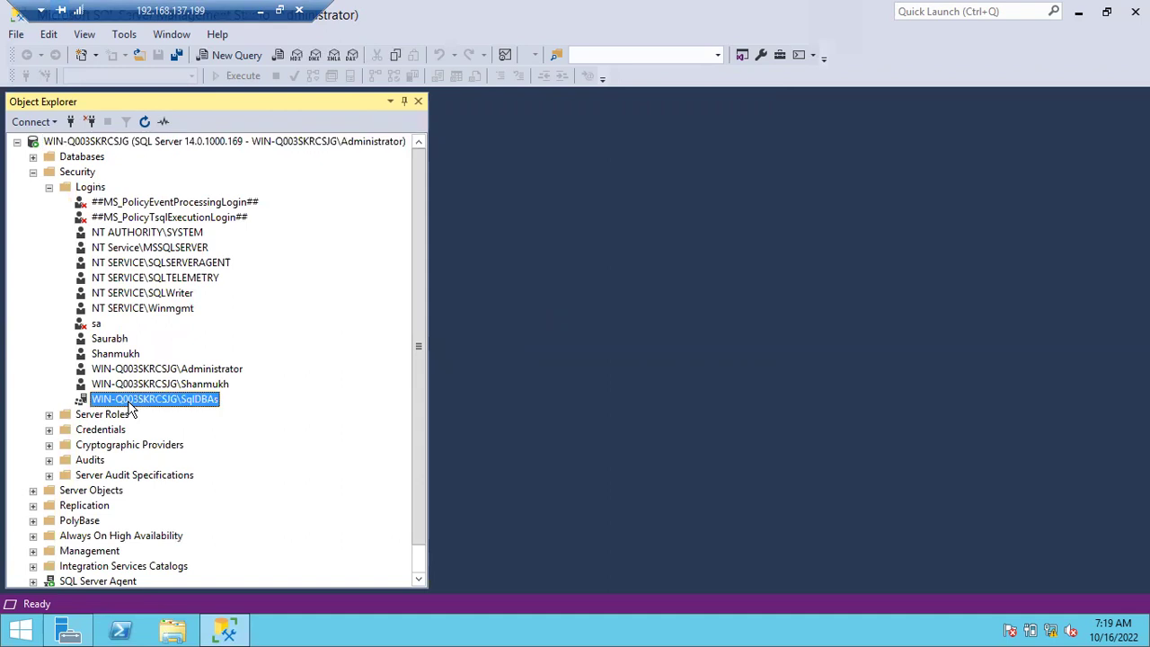
double_click(146, 402)
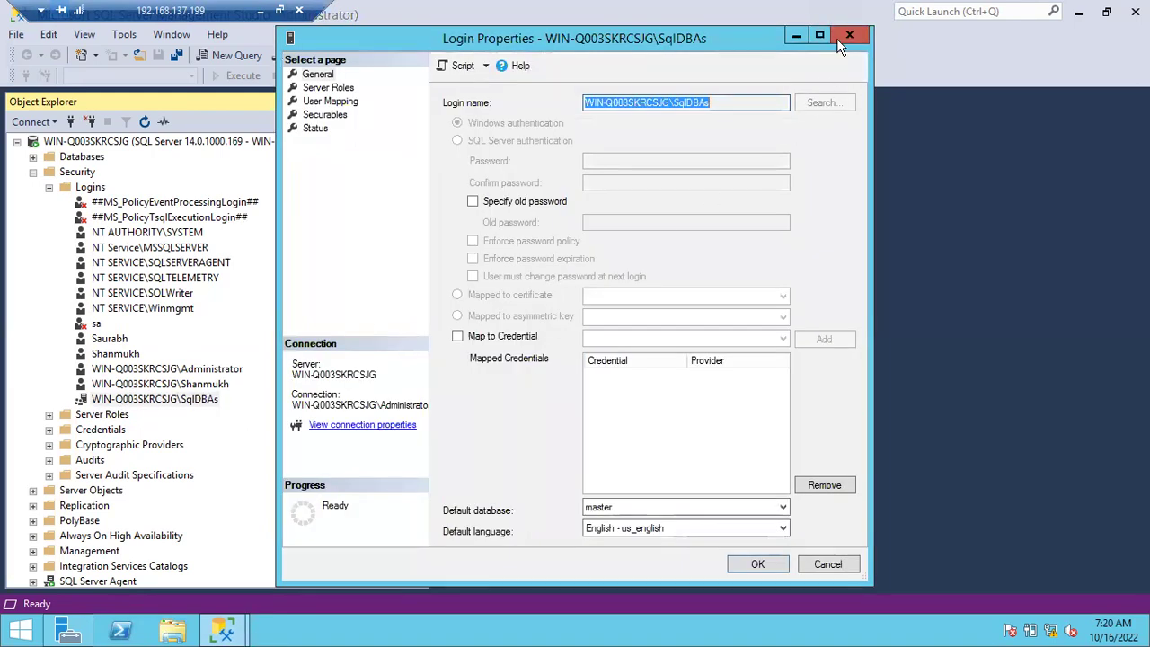
click(840, 36)
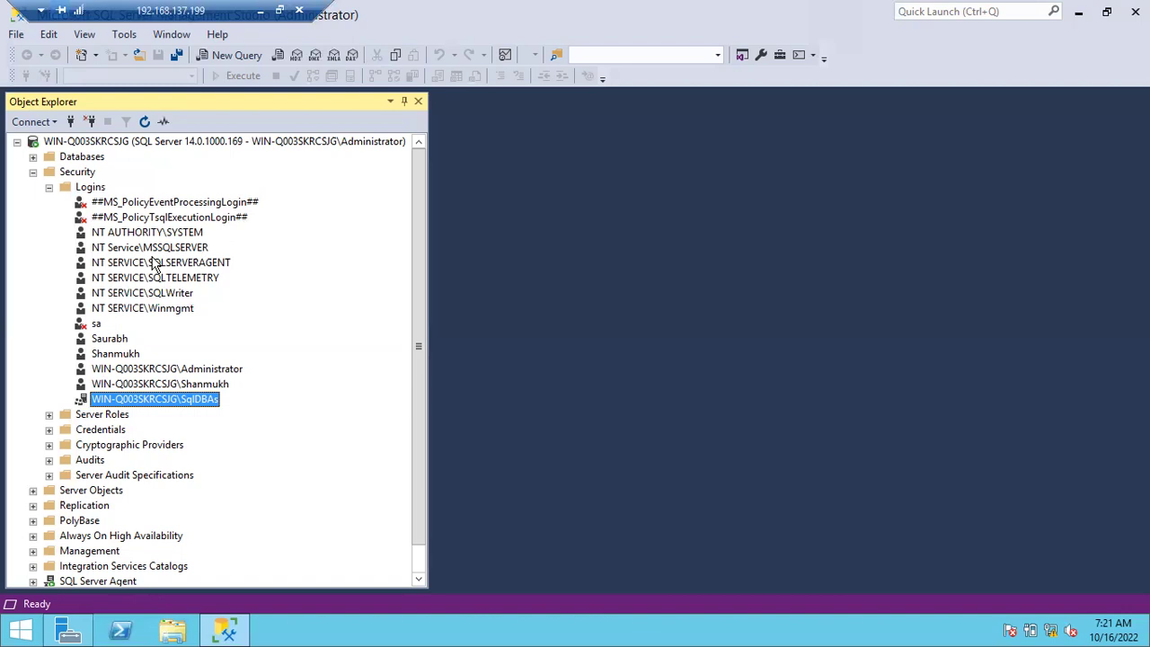
Collapse Logins and launch lusrmgr.msc from the Run box.
click(49, 188)
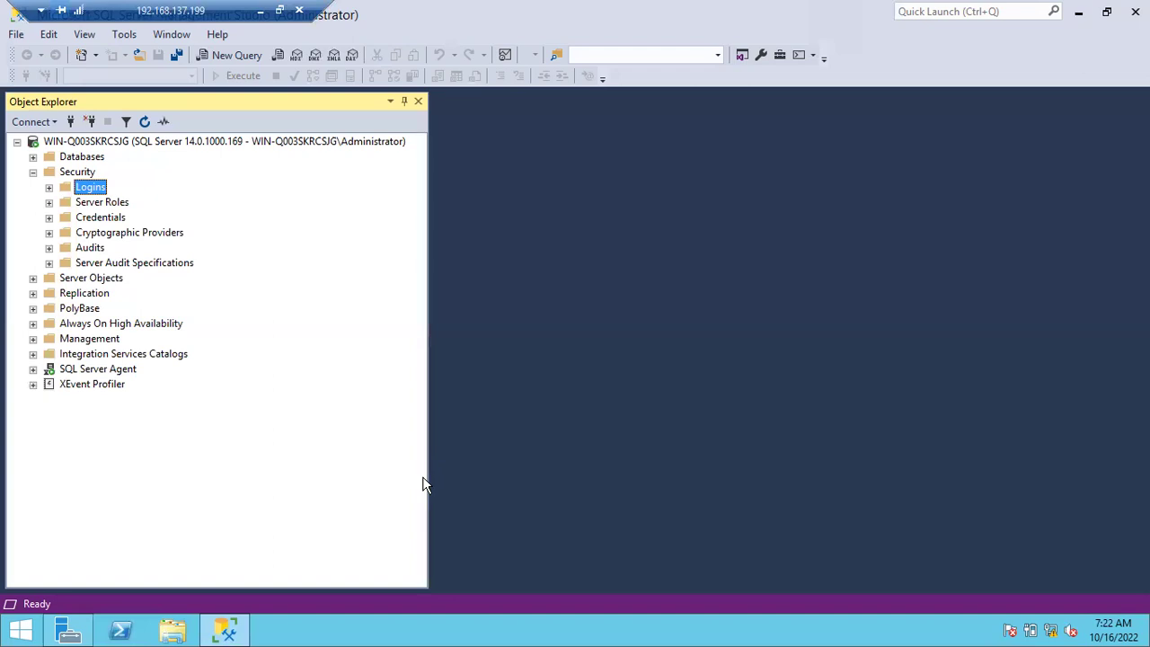
key(super+r)
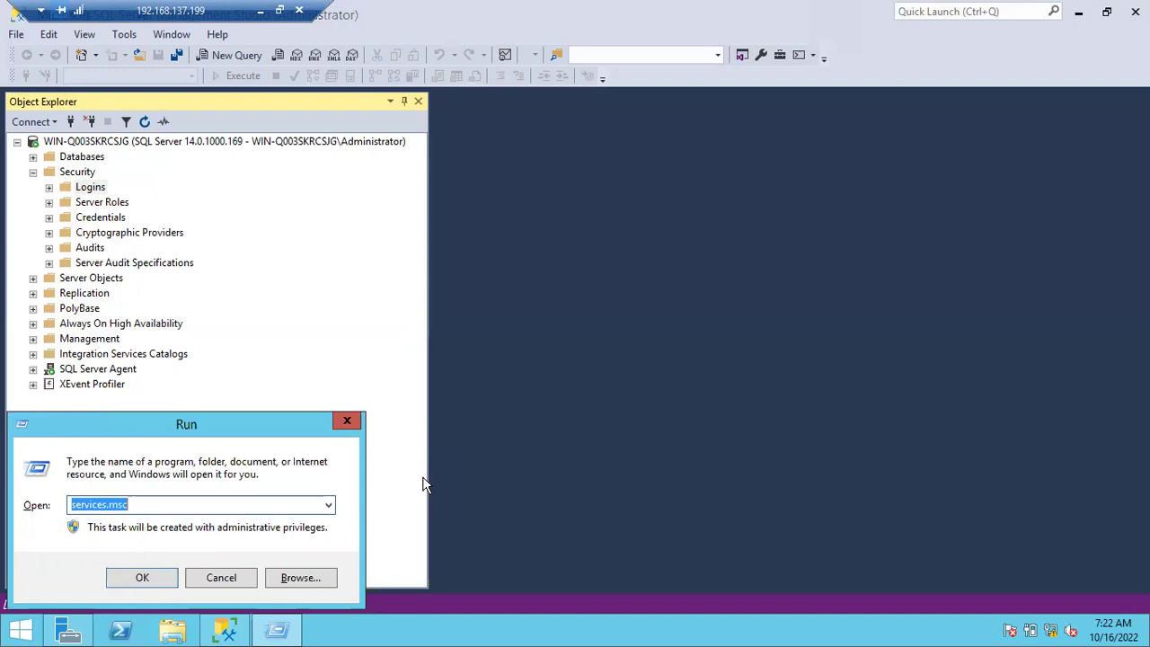
text(lusrmgr.msc)
key(Return)
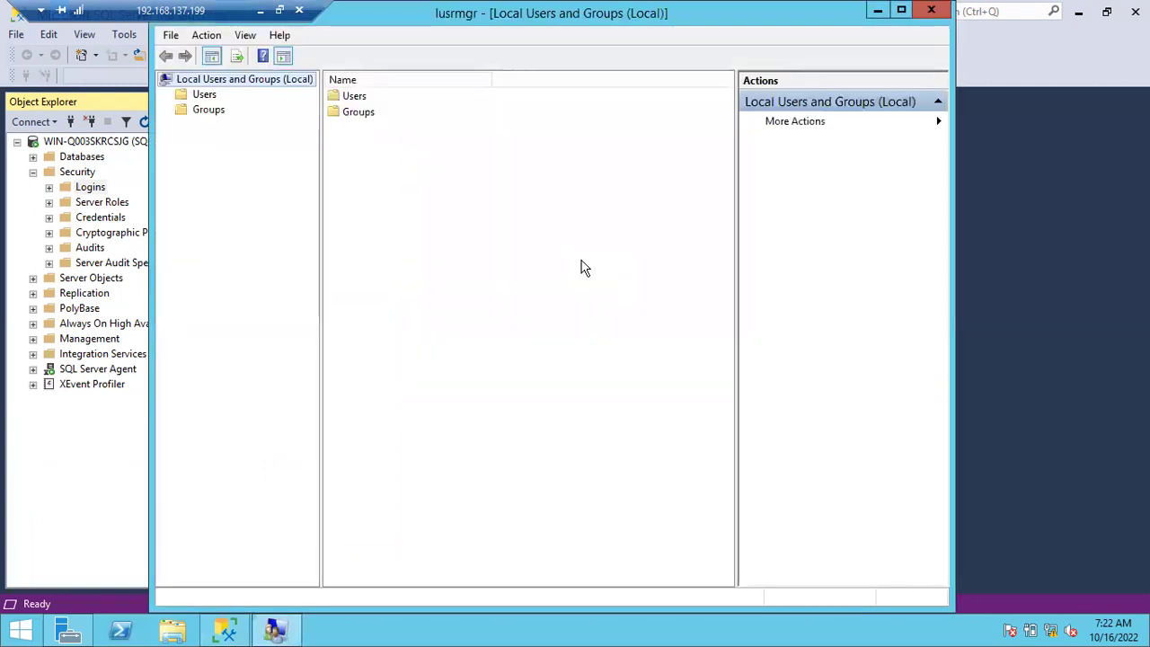
In Users, start a new user and enter the user name and password twice.
double_click(339, 96)
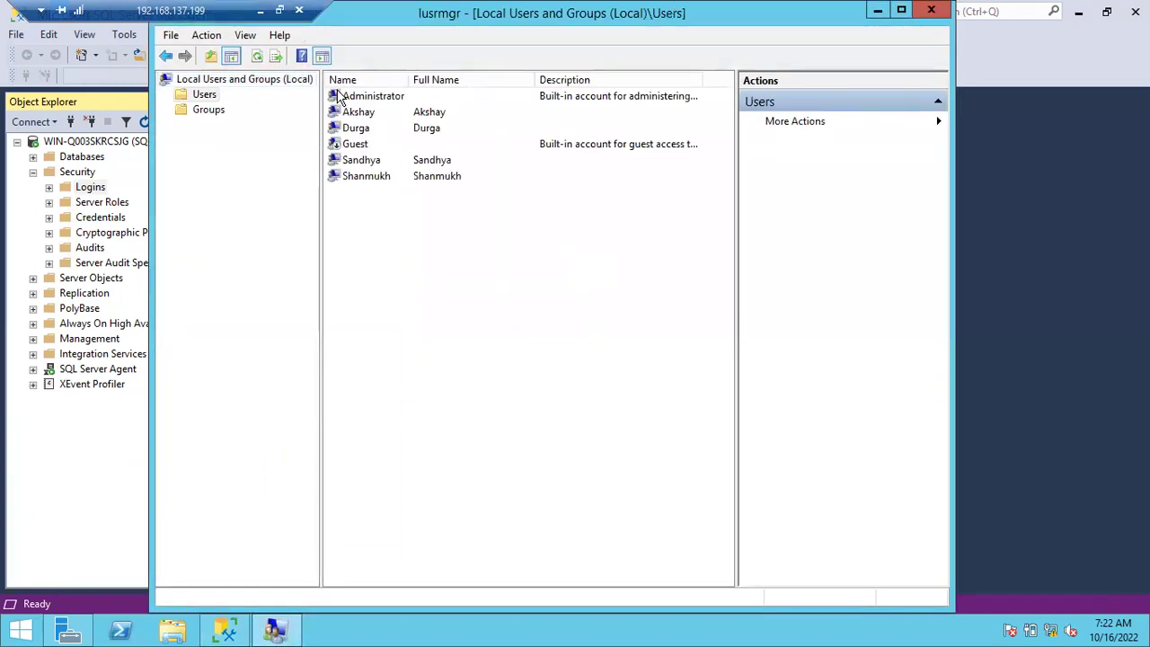
right_click(375, 251)
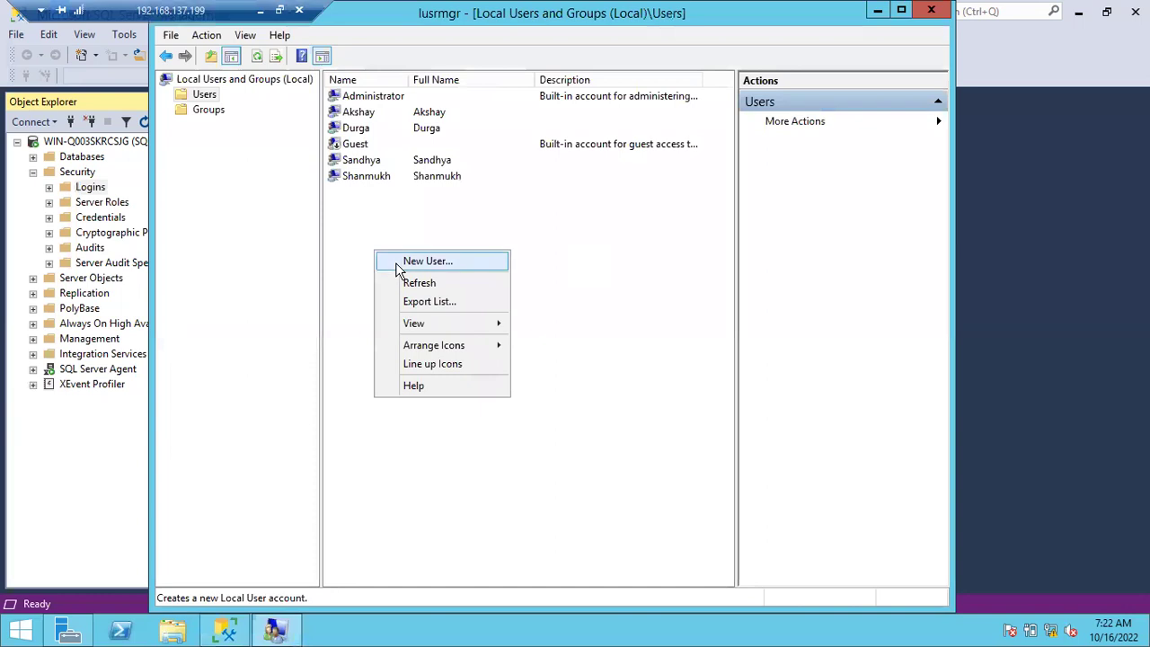
click(422, 262)
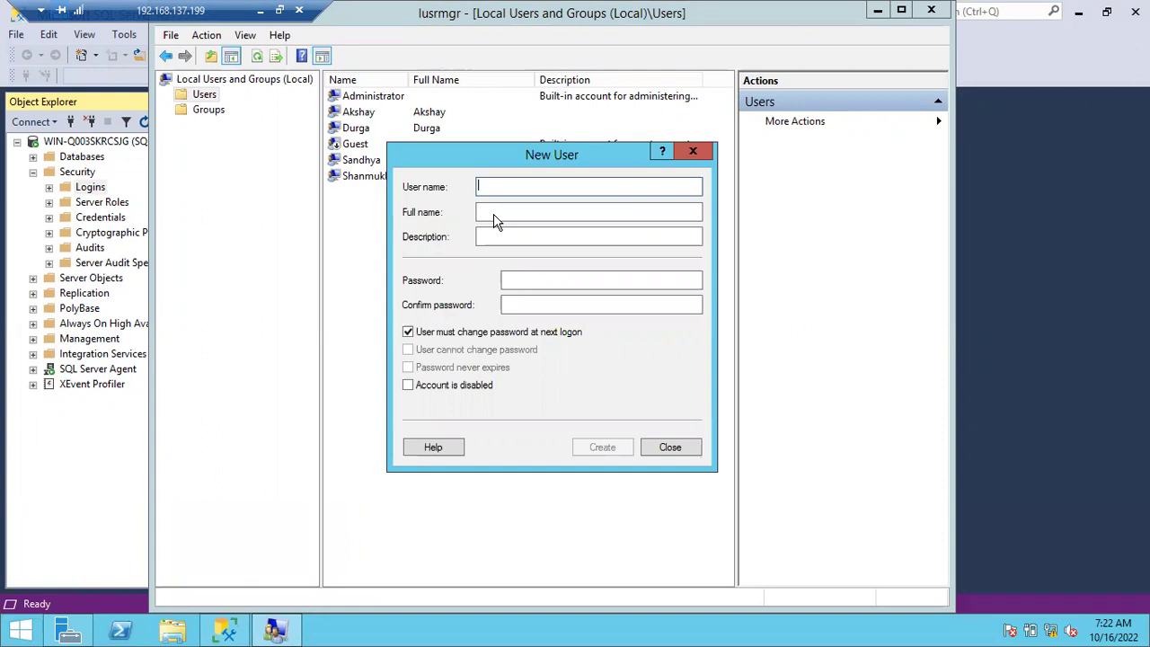
text(Madhavi)
key(Tab)
key(Tab)
key(Tab)
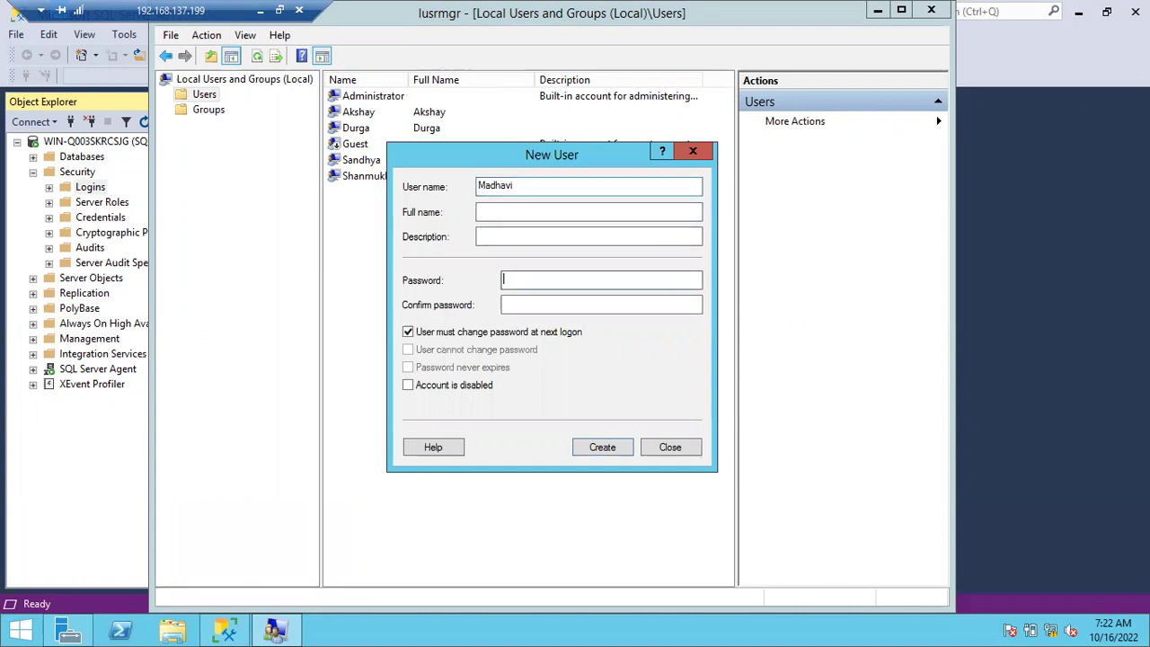
text(•••••••••••••)
key(Tab)
text(•••••••)
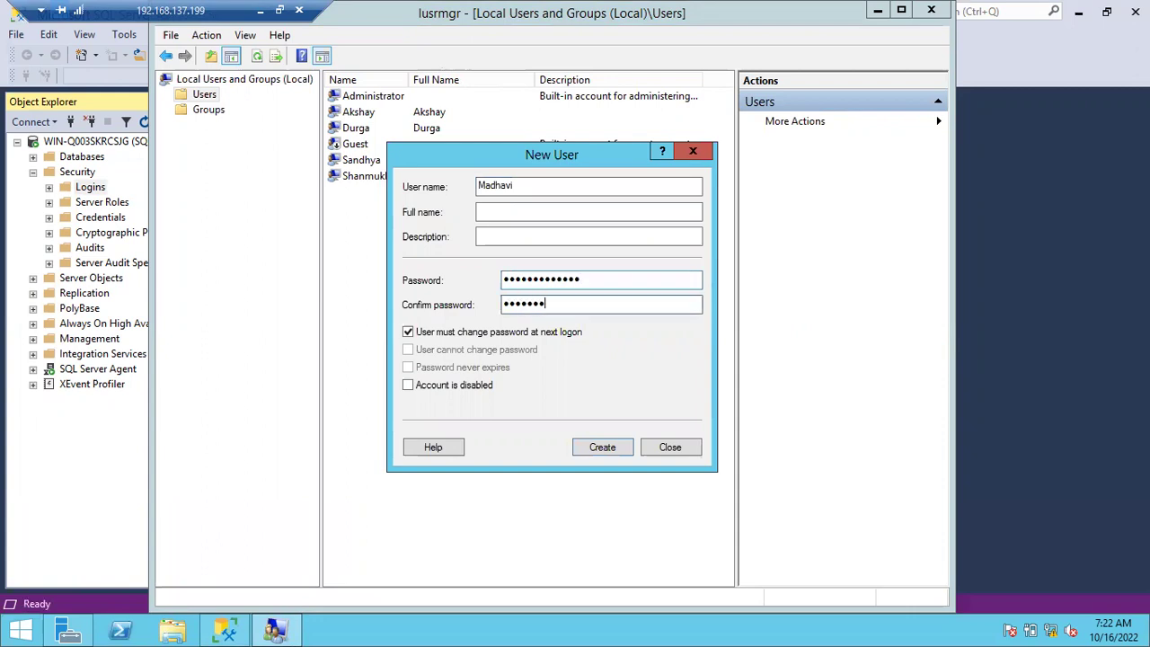
text(••••••)
Set 'User cannot change password' and 'Password never expires', create the user, and return to Management Studio.
click(408, 332)
click(408, 349)
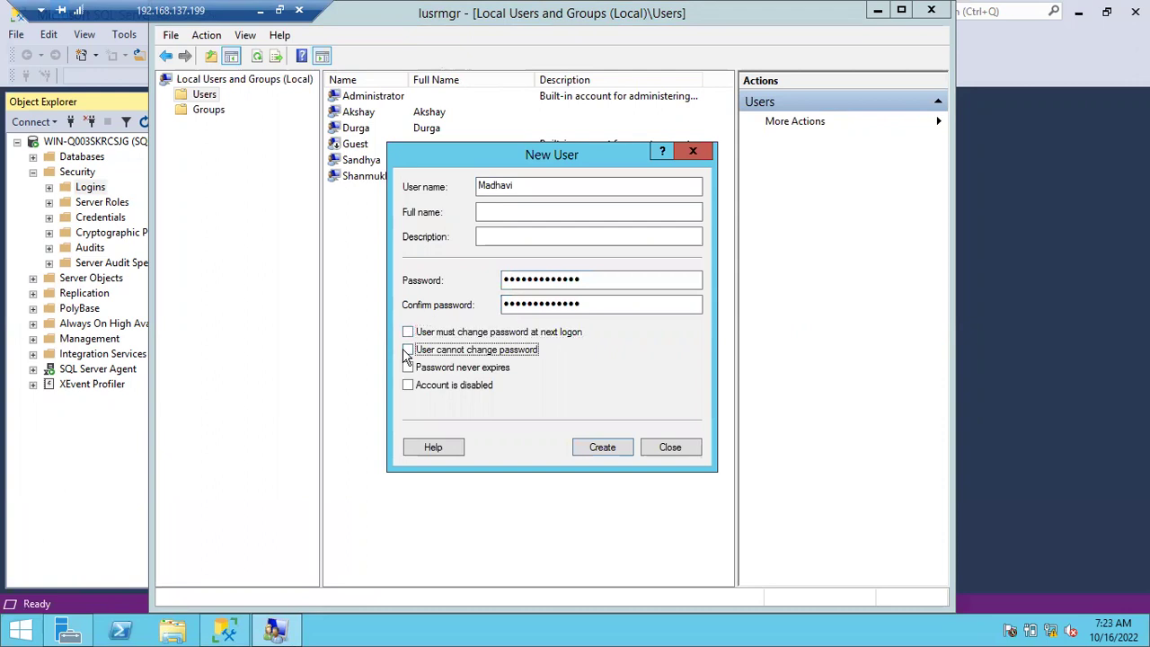
click(408, 368)
click(598, 447)
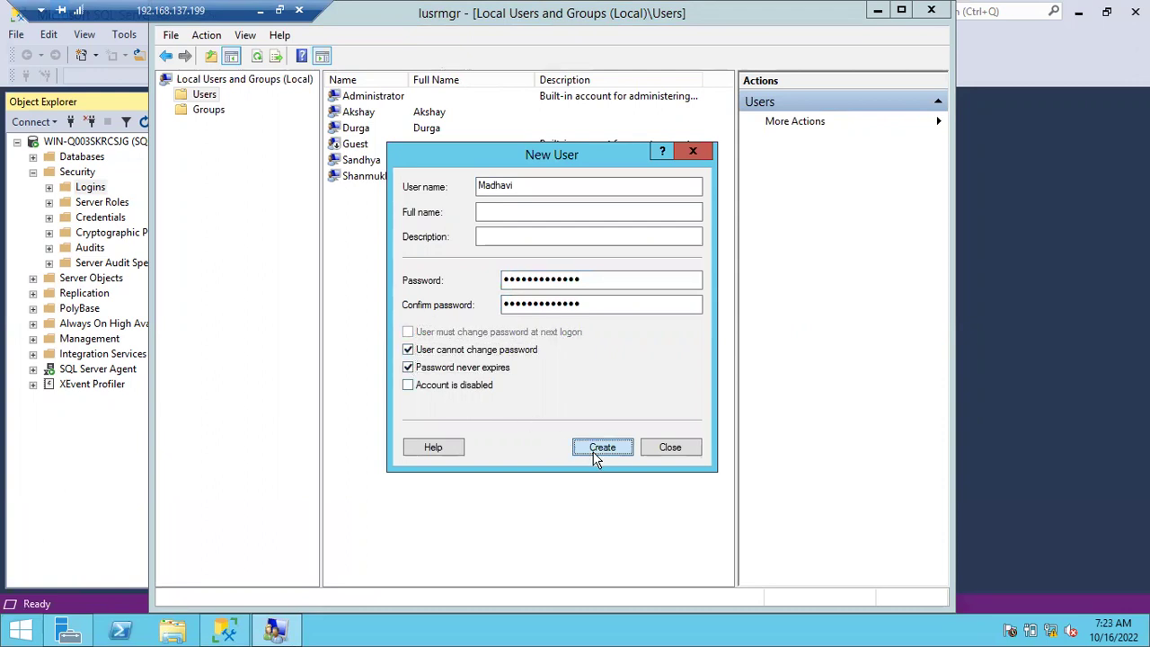
click(664, 449)
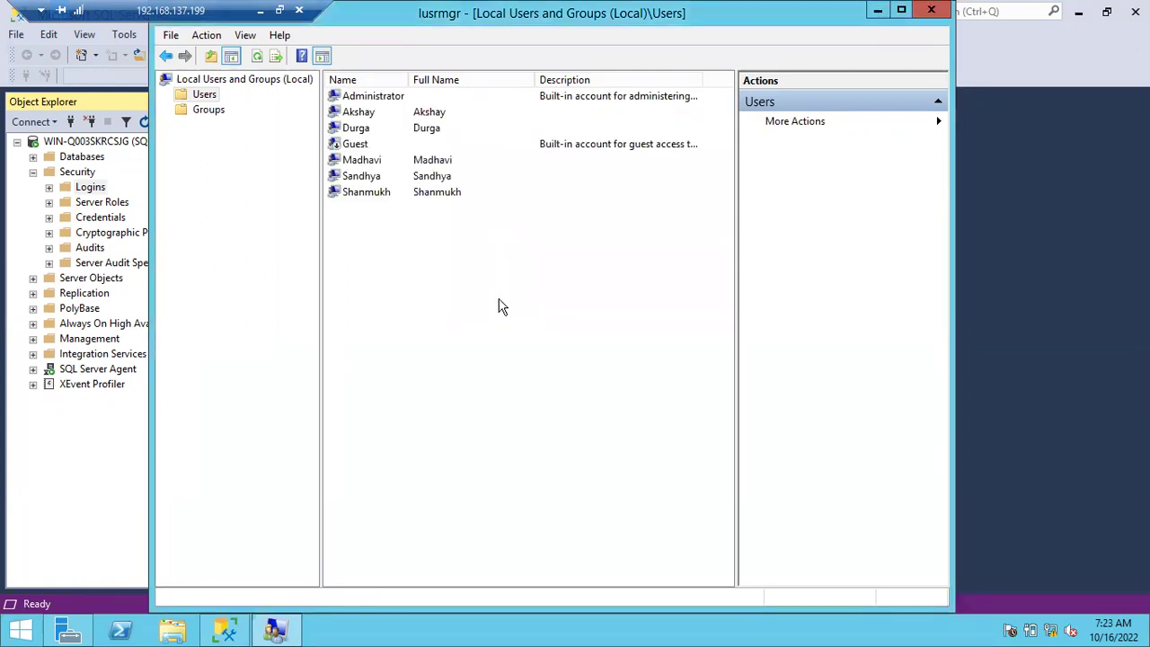
click(366, 167)
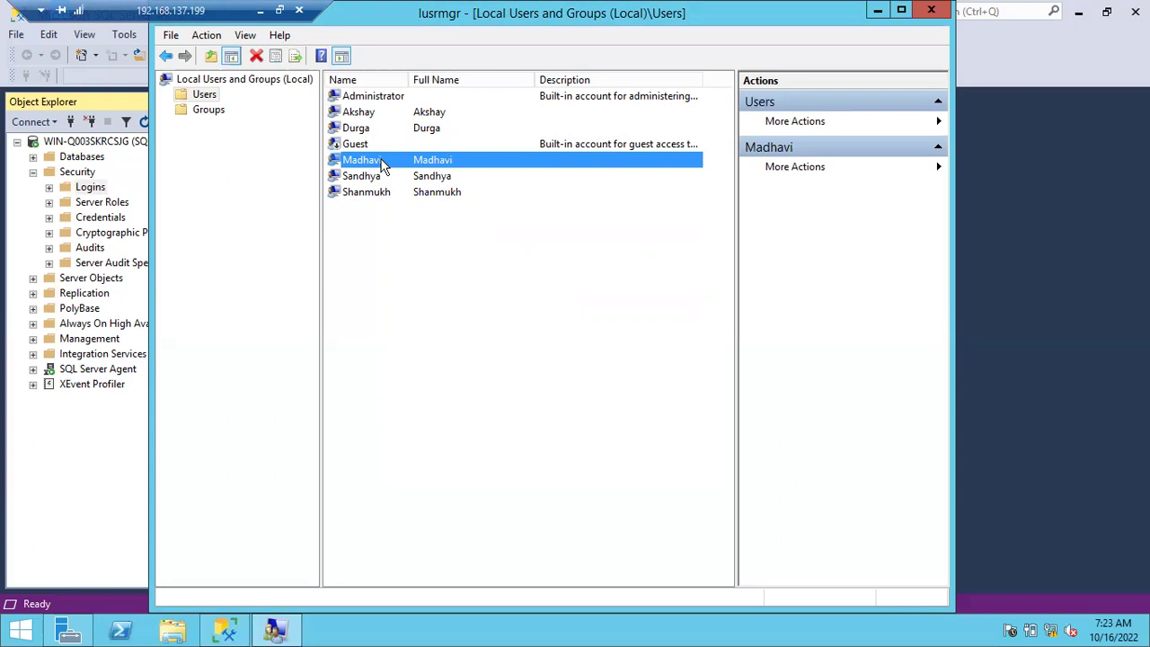
click(40, 447)
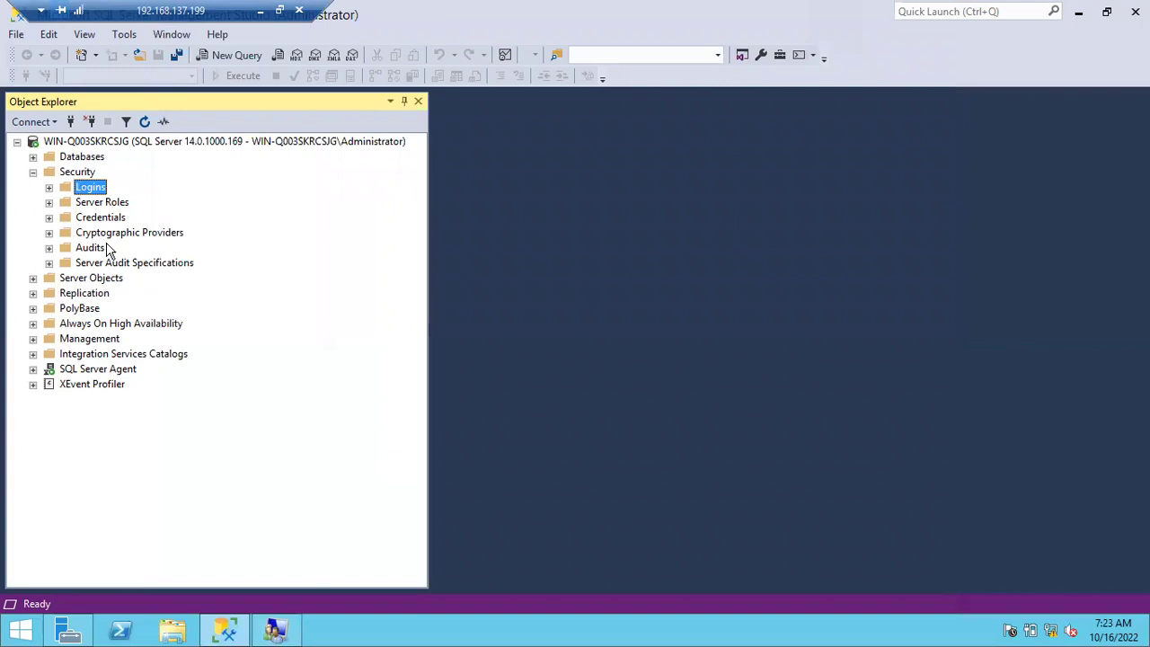
Start a new login and resolve the new local Windows user as its login name.
right_click(111, 194)
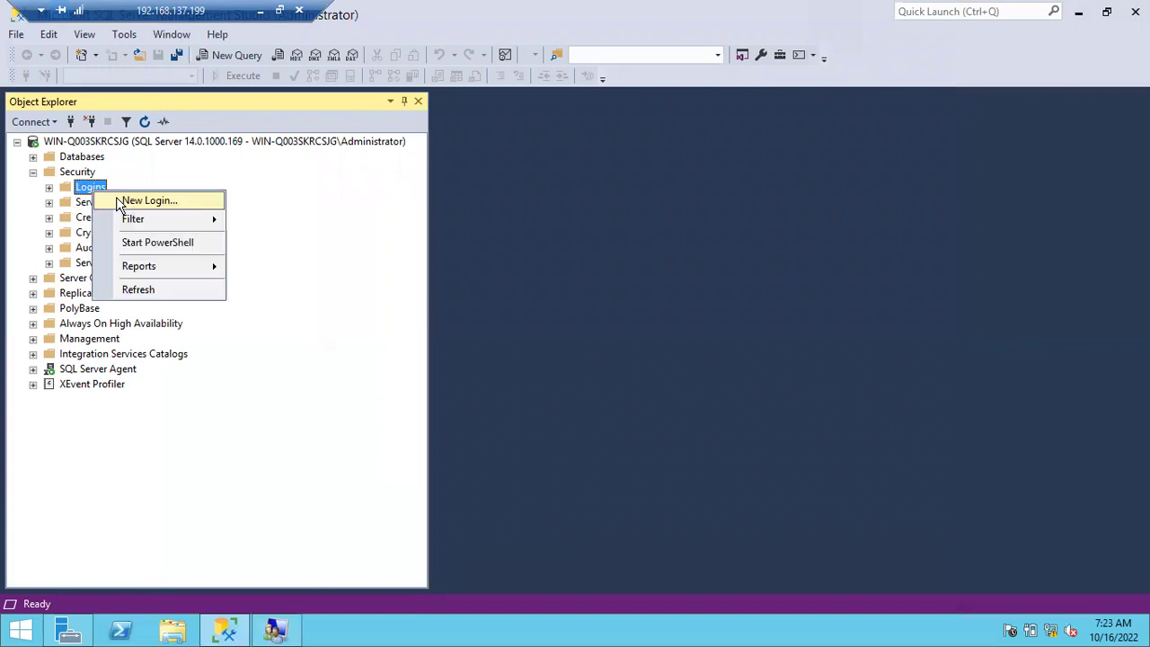
click(122, 199)
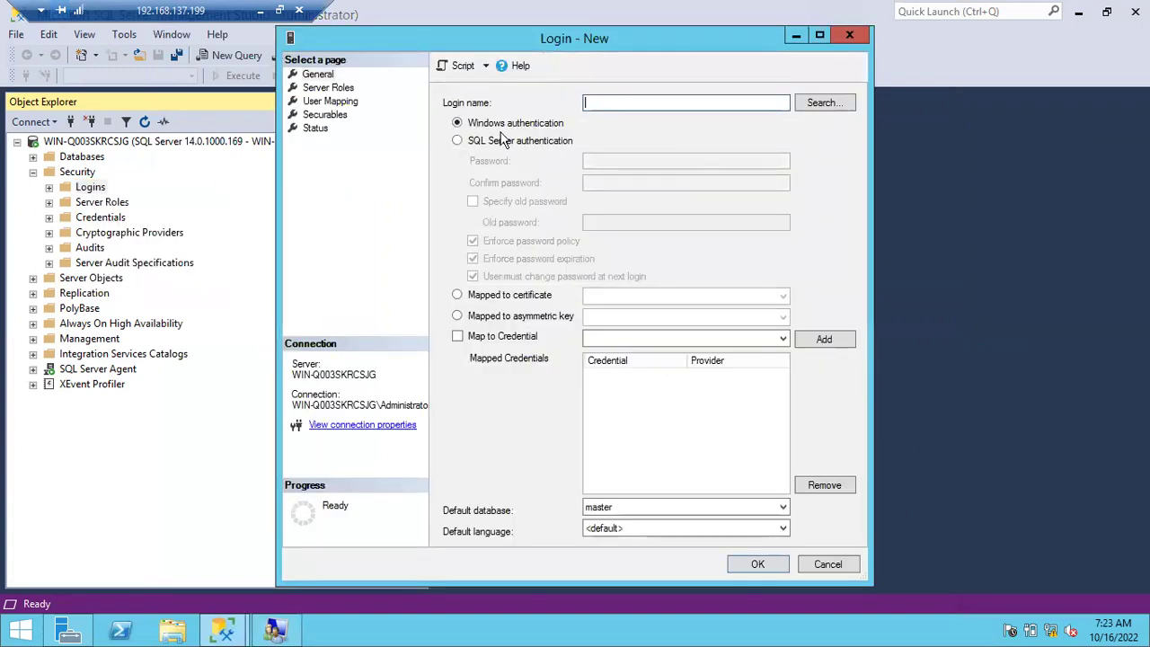
click(825, 109)
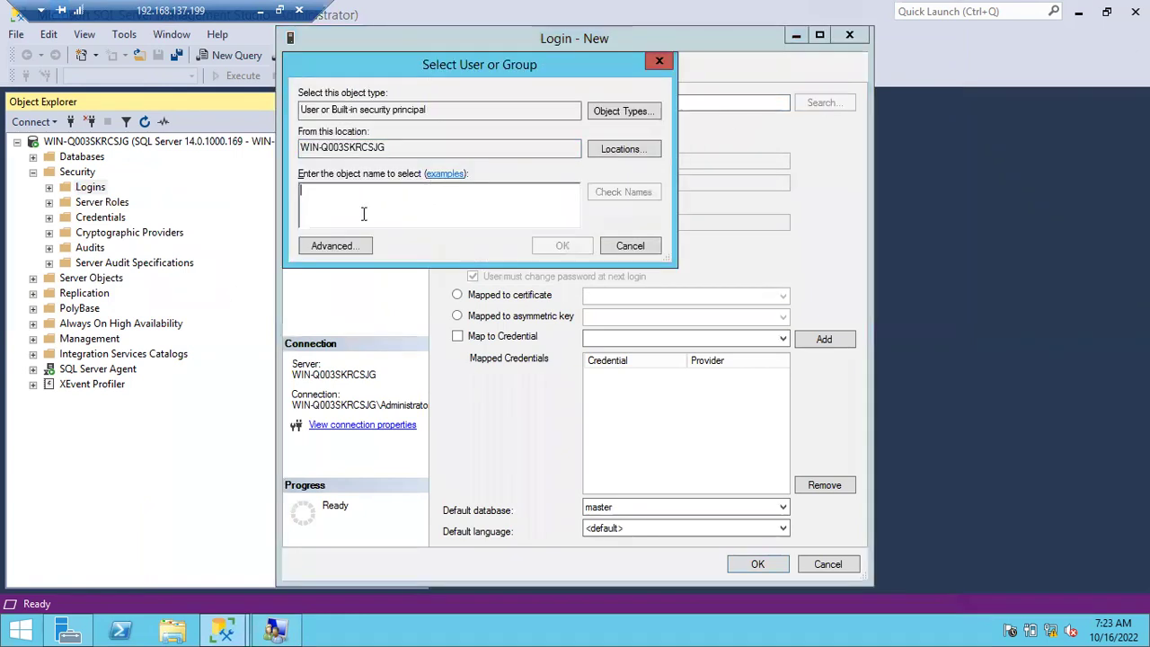
text(Madhavi)
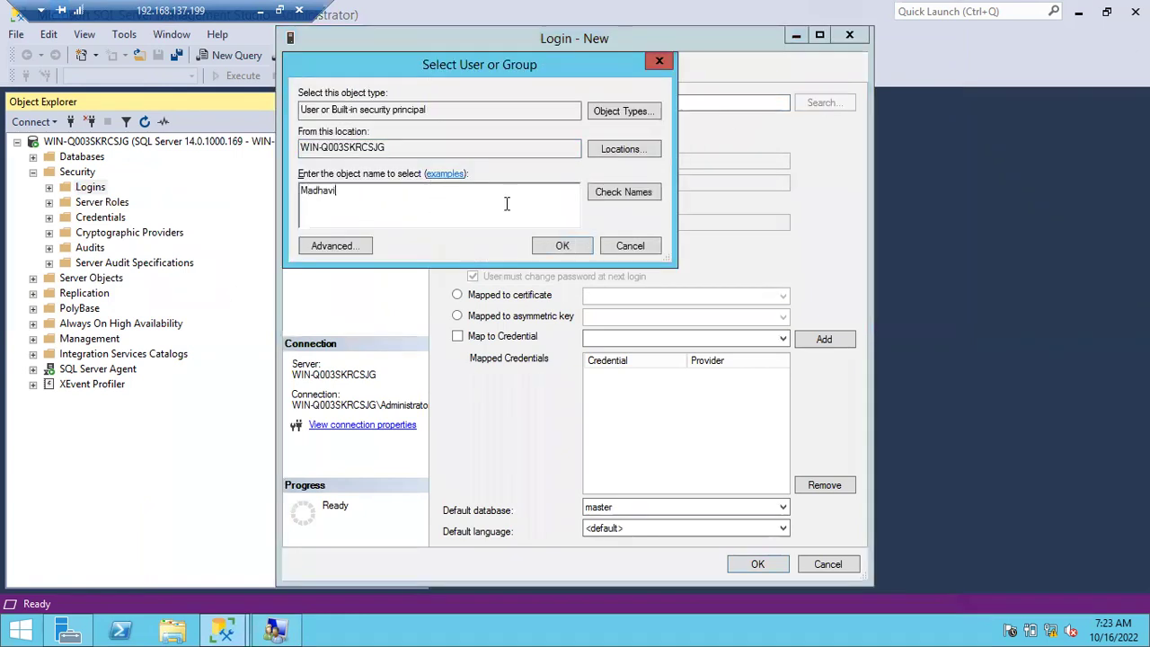
click(614, 189)
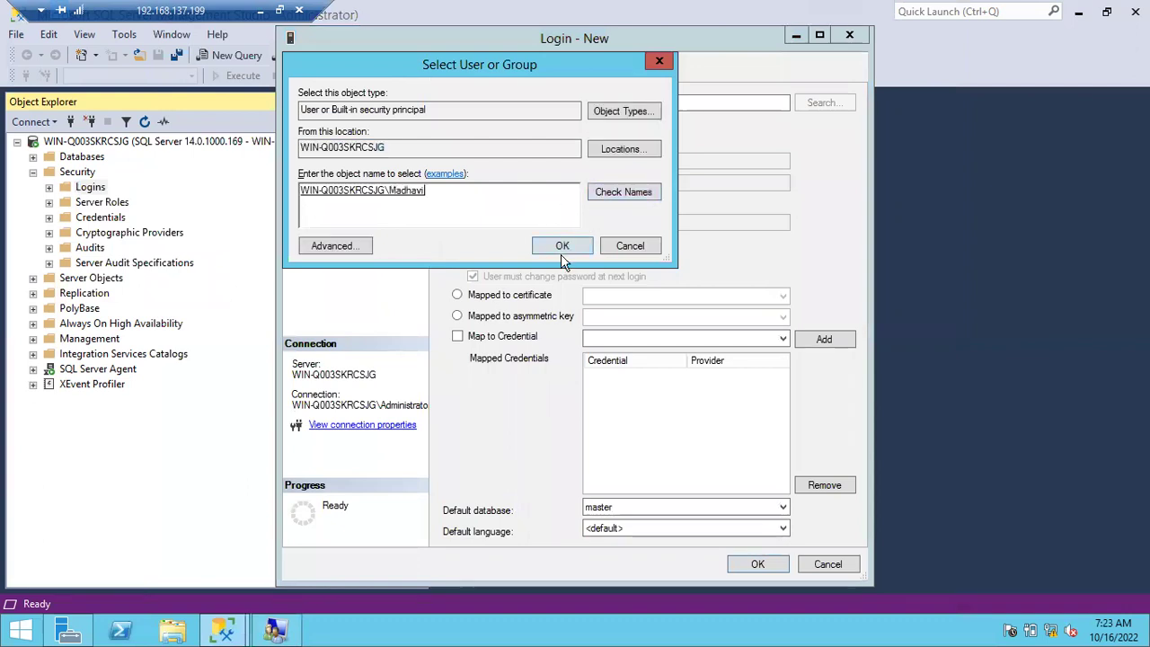
click(563, 246)
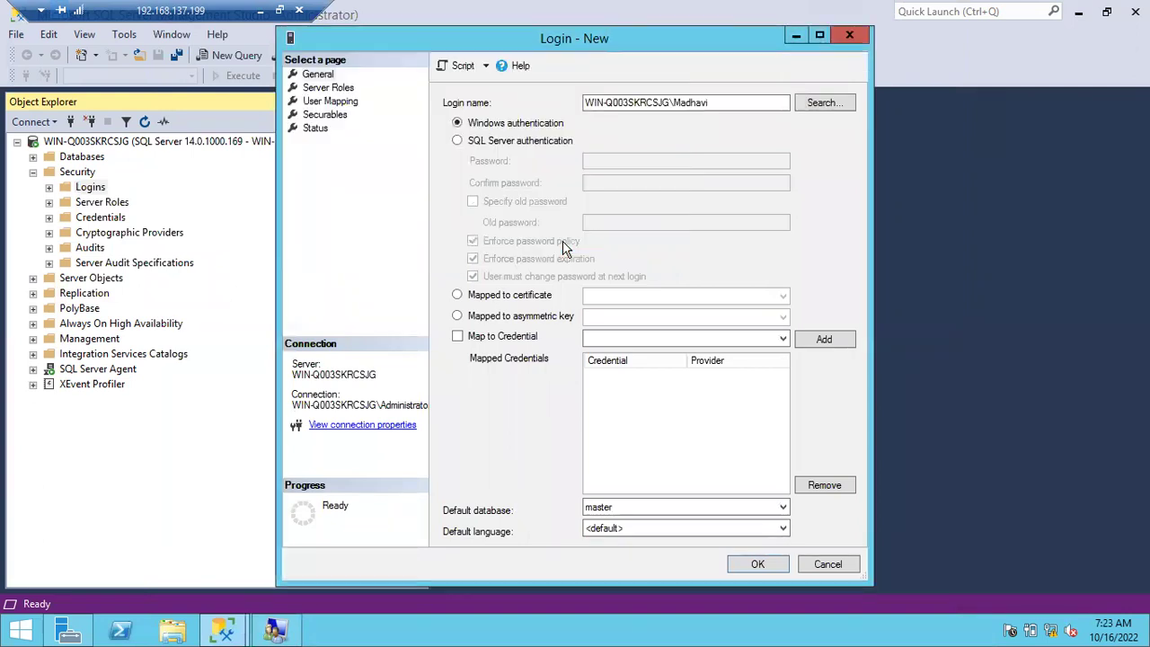
Grant the login sysadmin and map it to BATCH46 with default schema dbo.
click(319, 89)
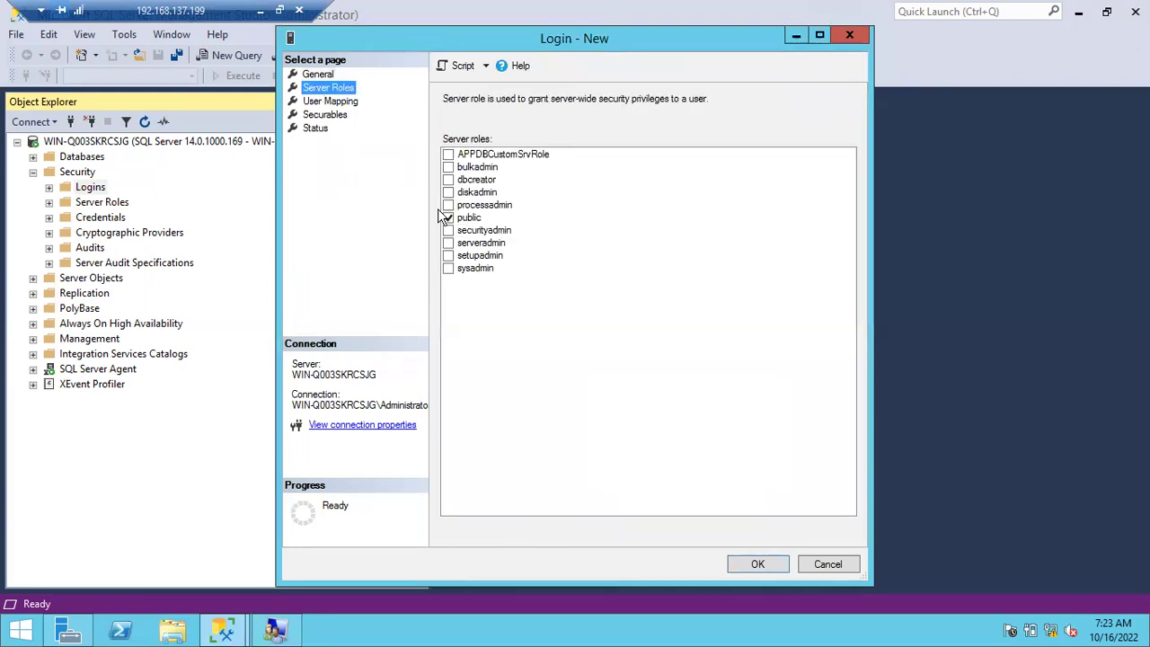
click(449, 270)
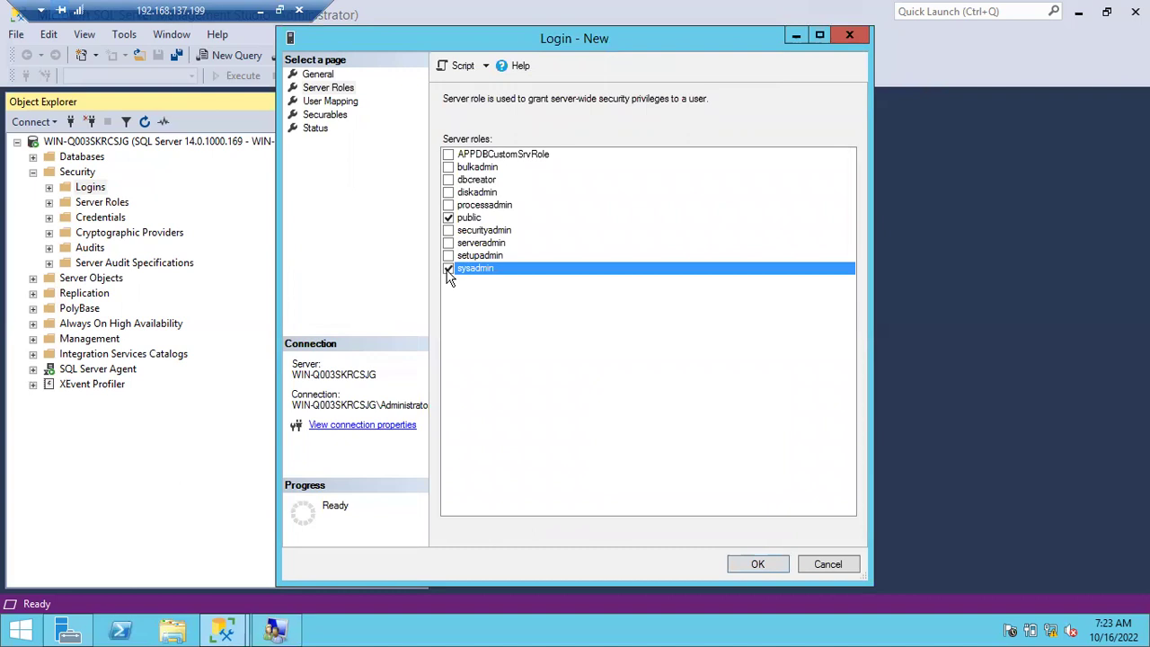
click(332, 102)
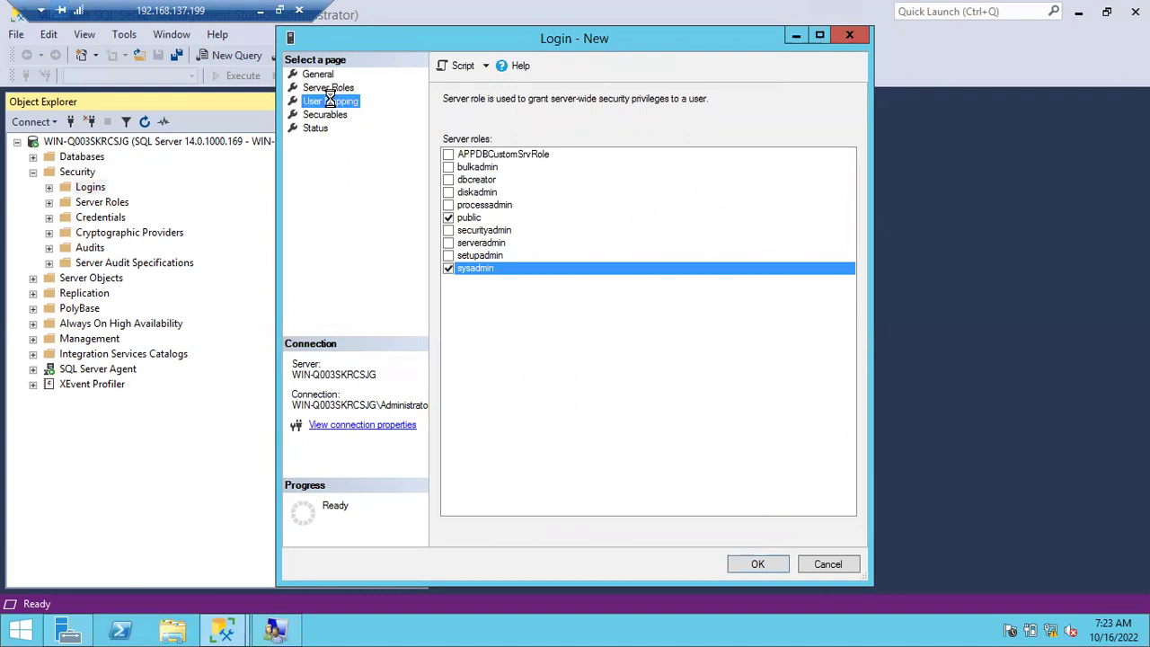
click(464, 134)
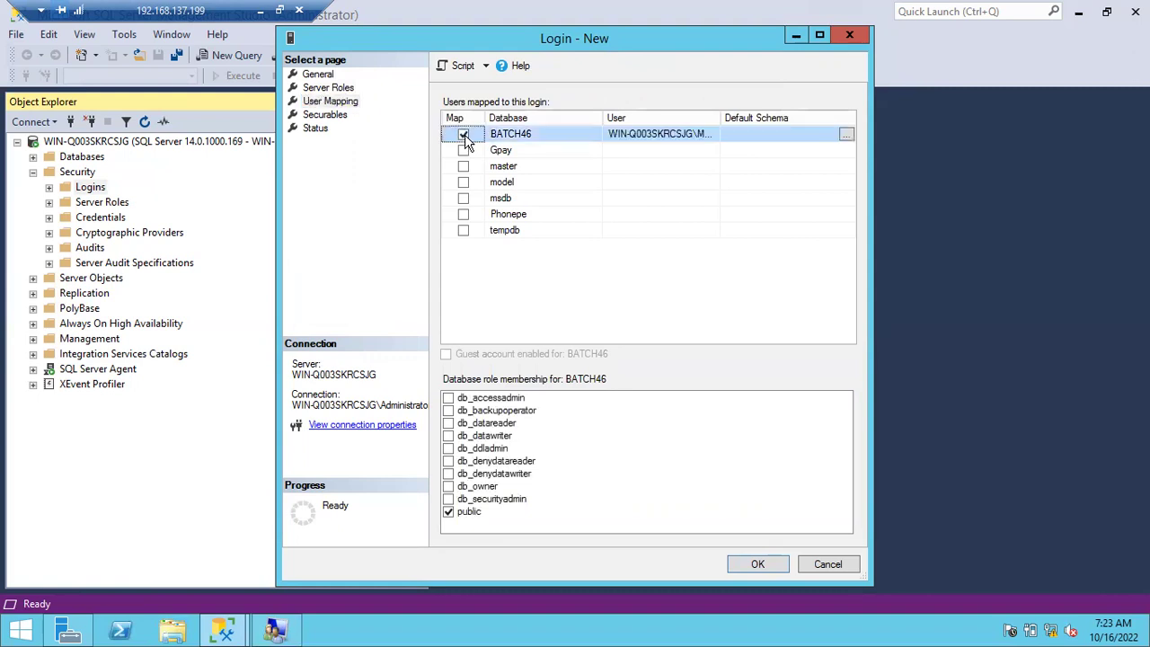
click(736, 133)
text(dbo)
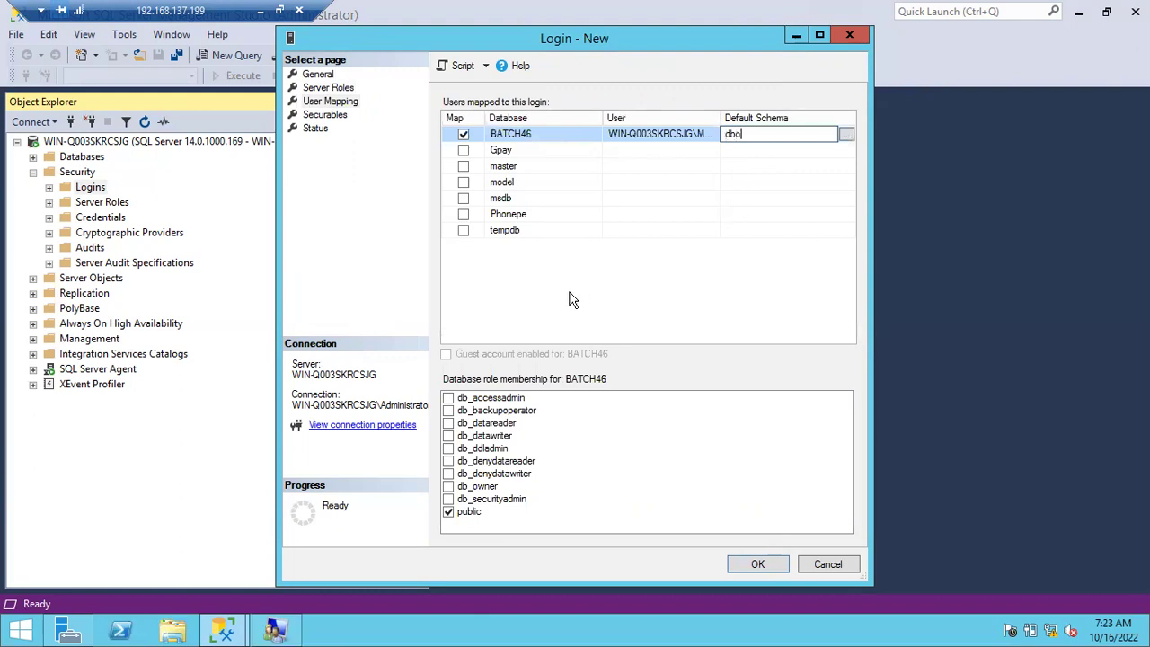
key(Return)
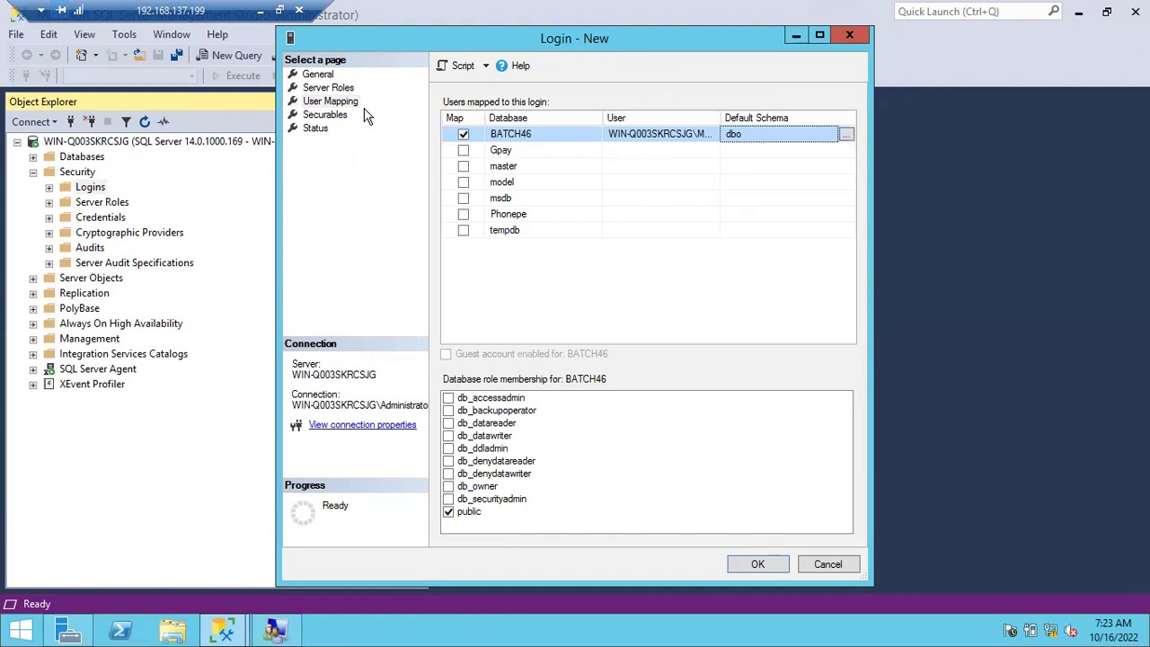
Recheck server roles and the BATCH46 mapping, then create the Windows login.
click(332, 90)
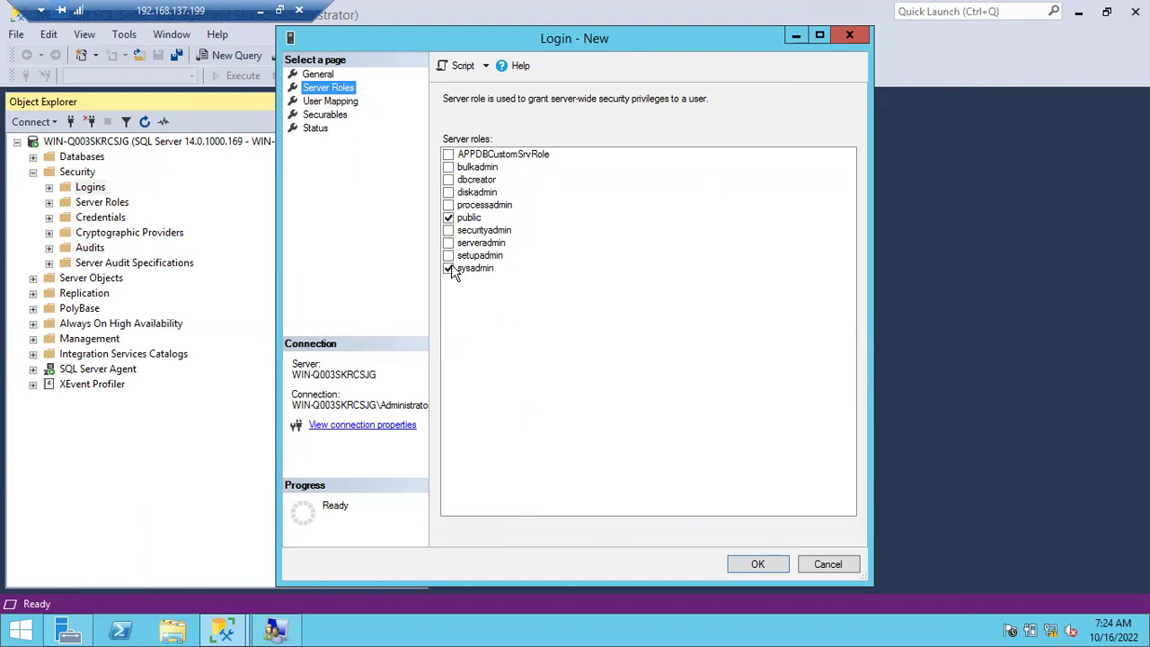
click(335, 104)
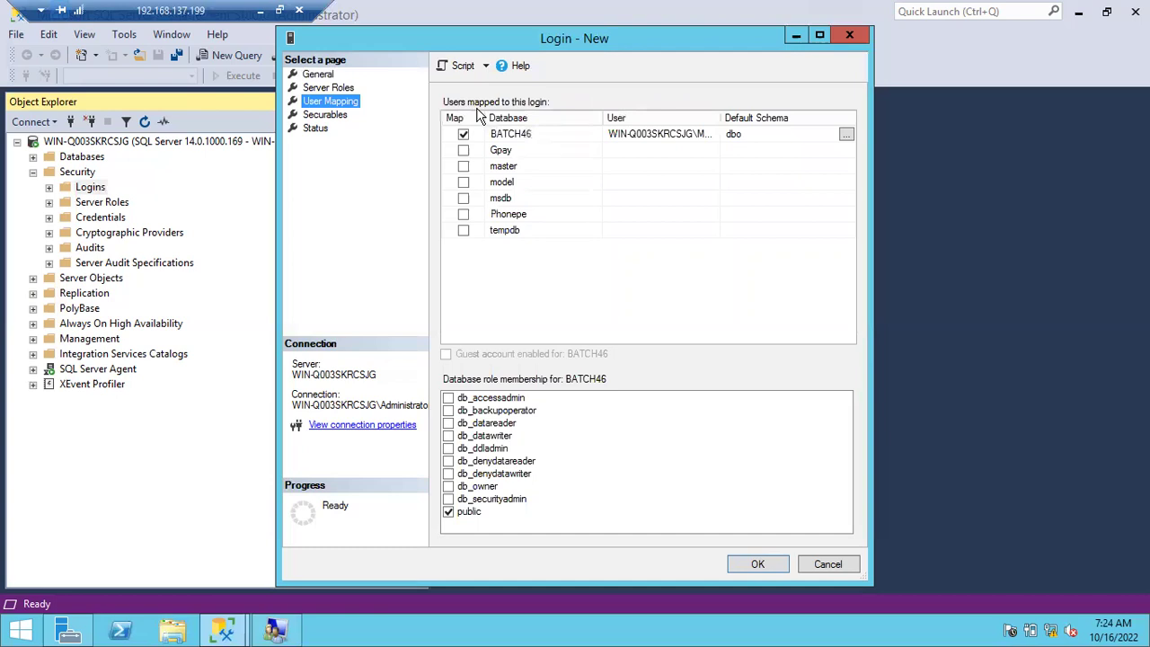
click(327, 89)
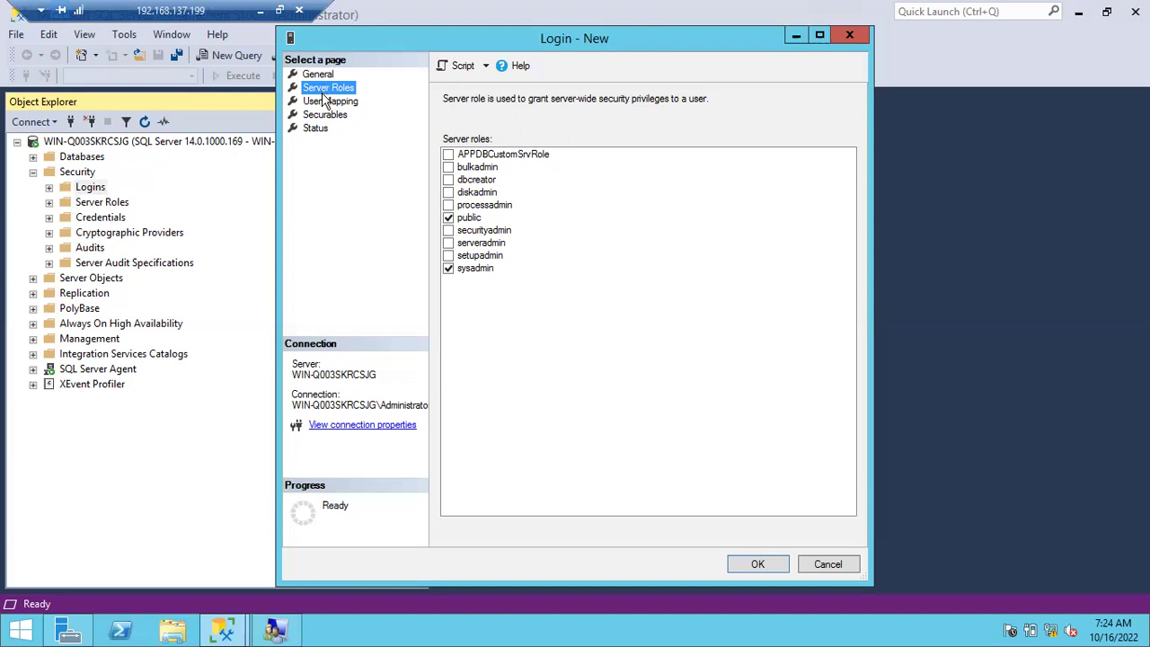
click(327, 104)
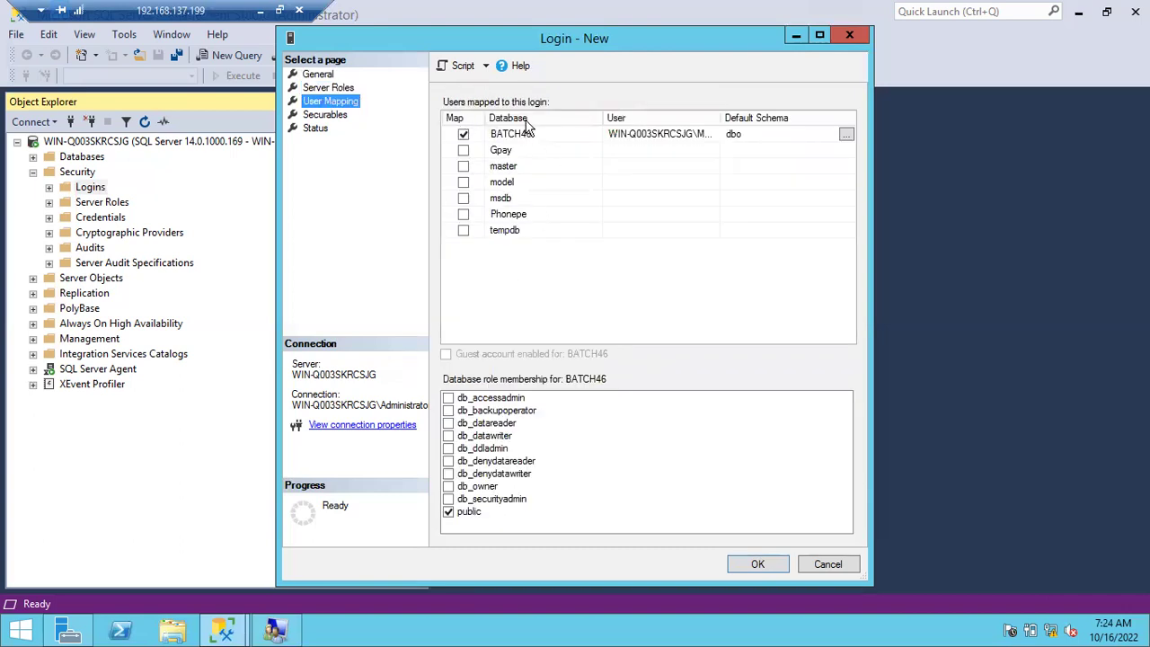
click(331, 89)
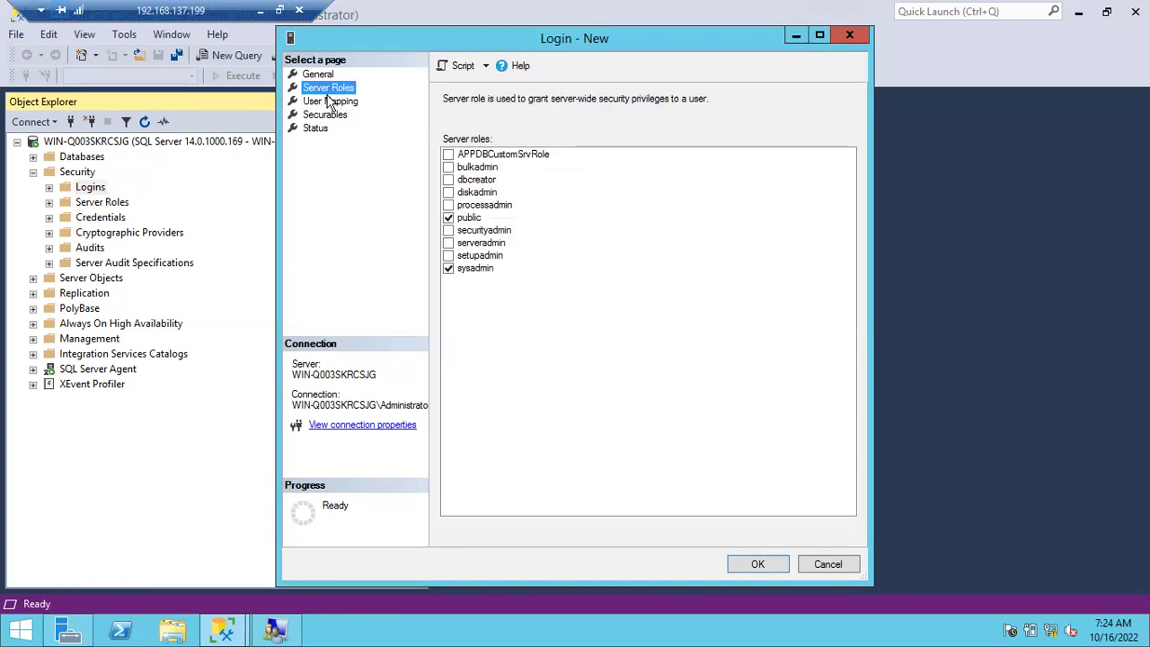
click(330, 101)
click(465, 141)
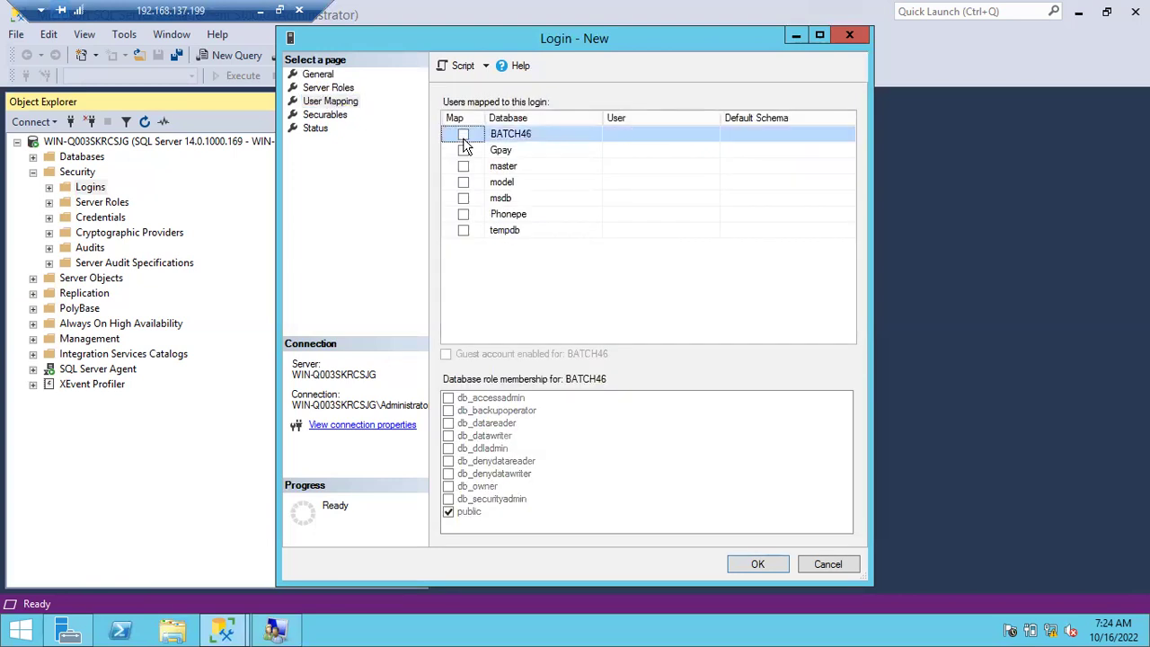
click(328, 89)
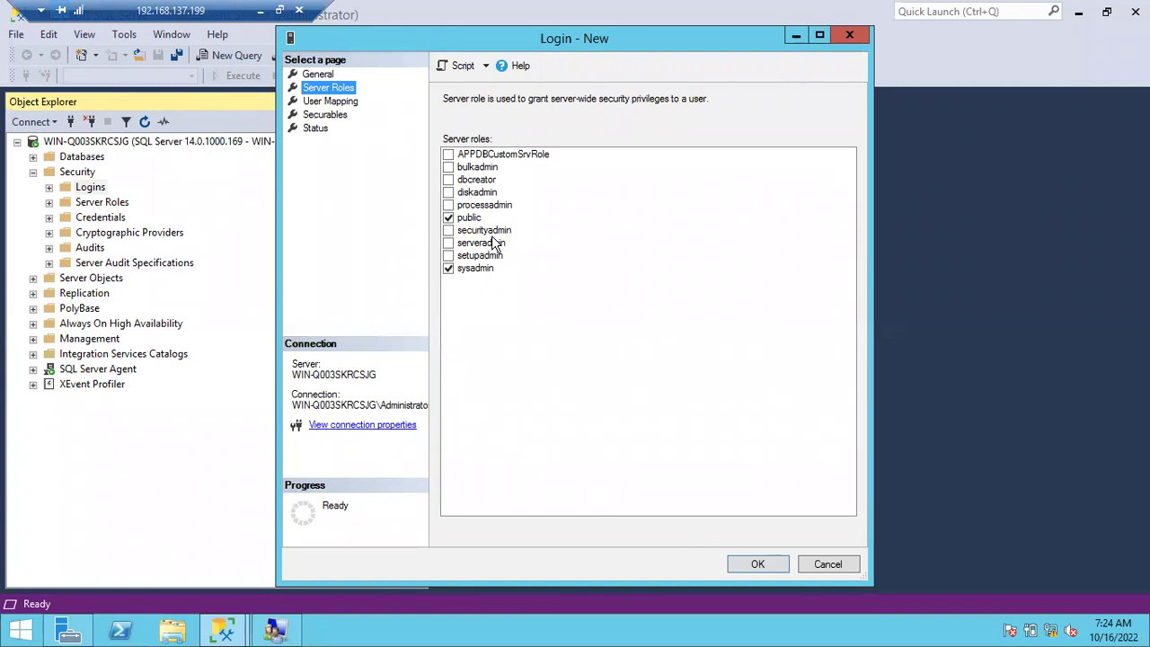
click(748, 565)
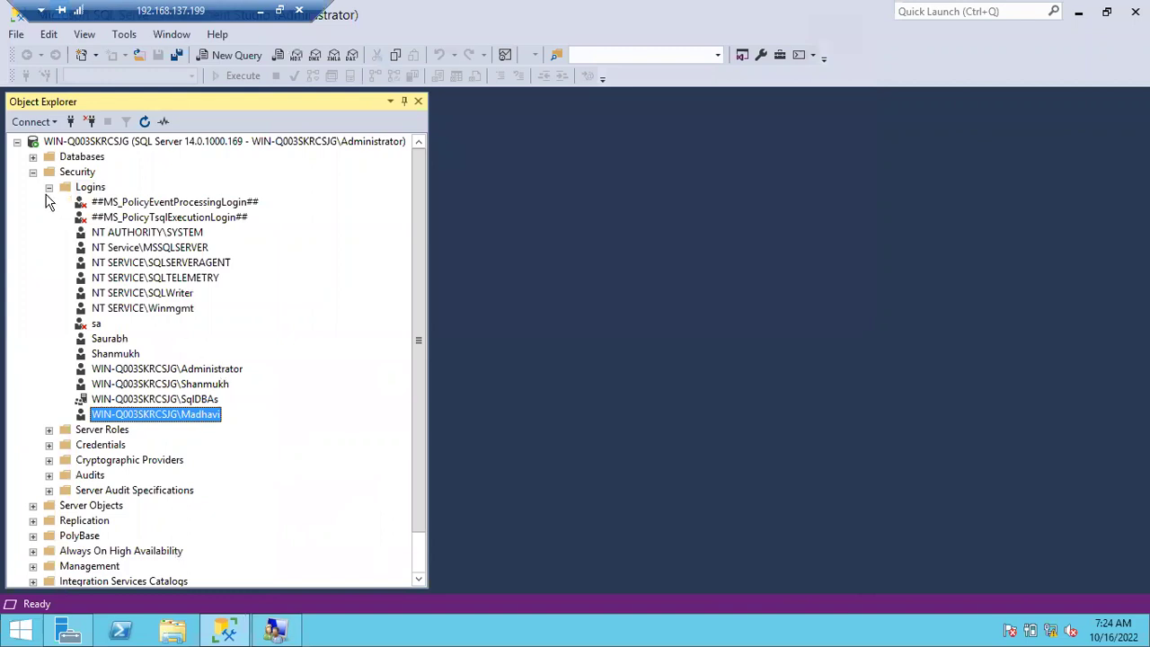
Start a SQL Server-authenticated login, enter its name and password twice, and show User Mapping.
right_click(93, 189)
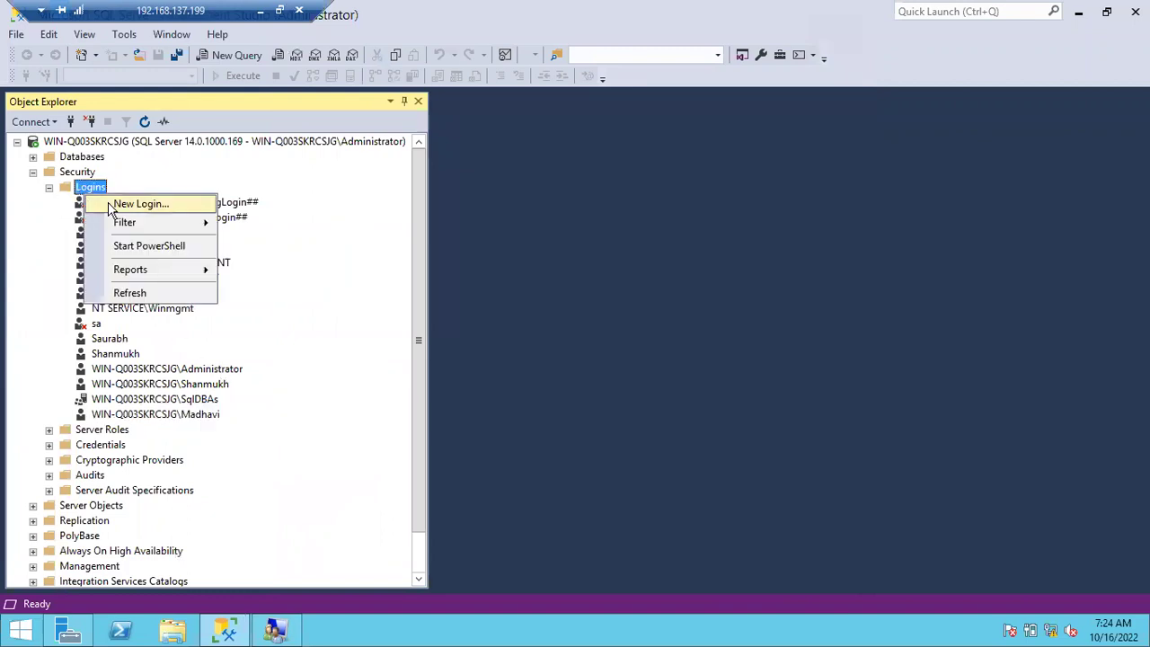
click(136, 203)
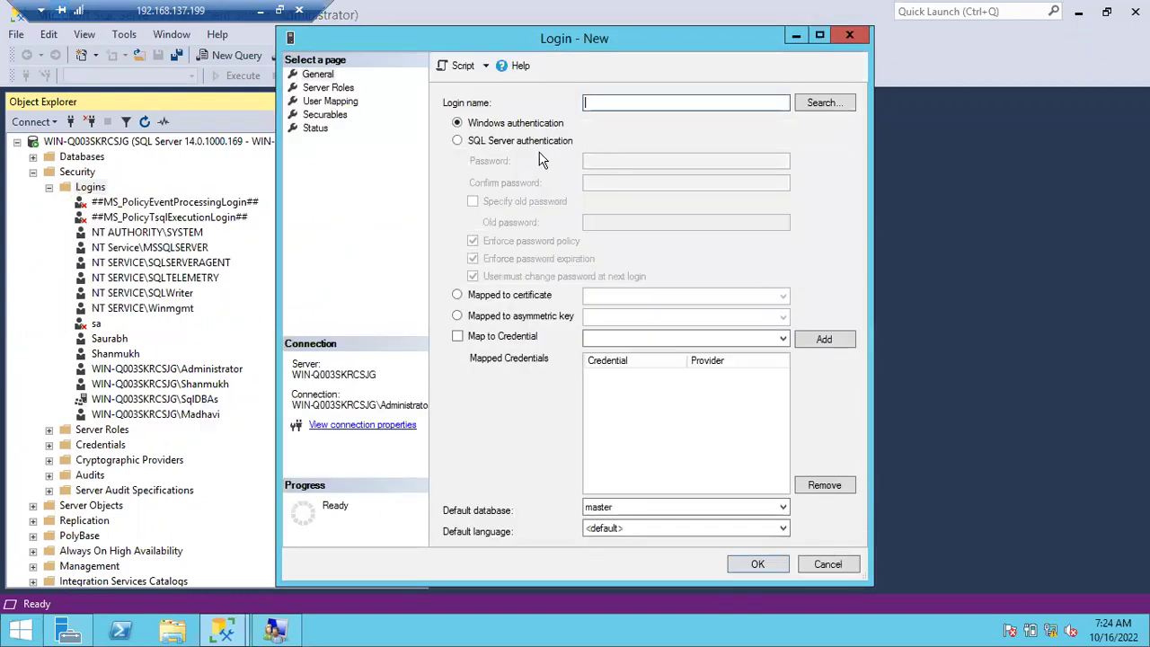
click(532, 141)
click(618, 104)
text(Venkat)
click(593, 158)
text(P)
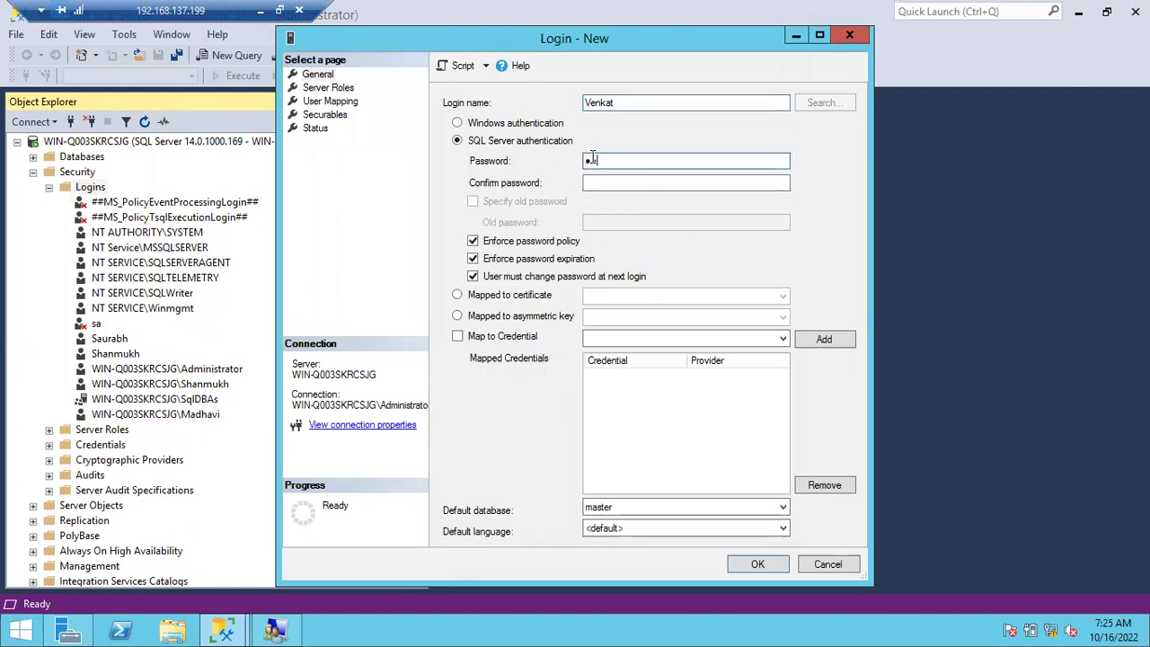
text(assword@123)
key(Tab)
text(Password@1234)
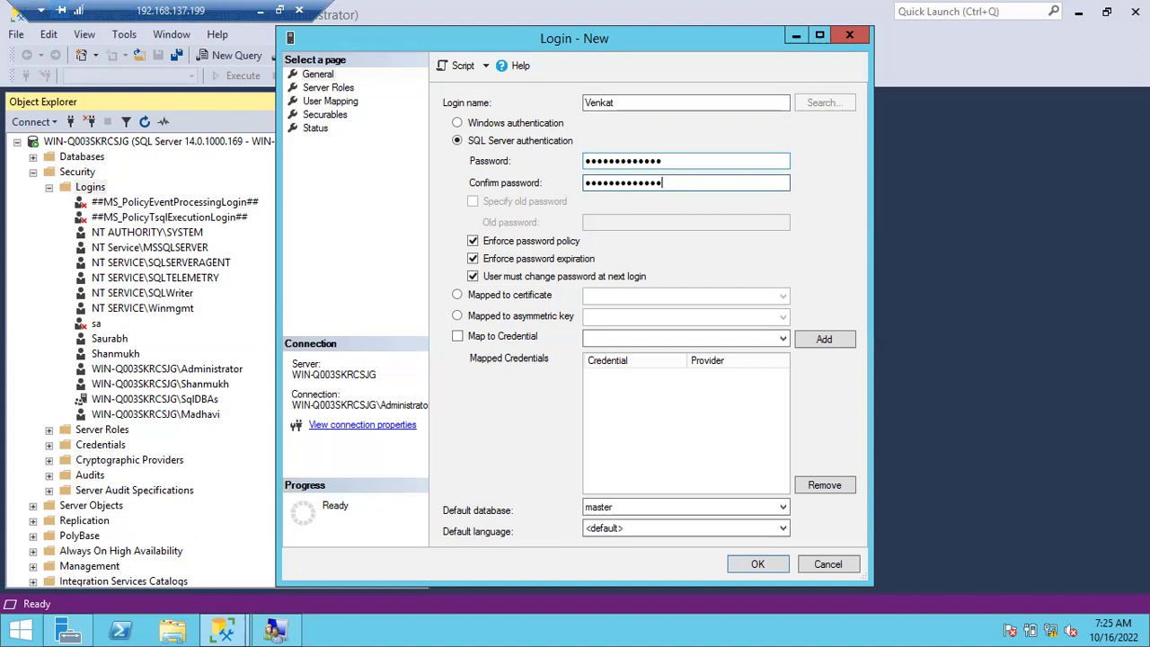
click(332, 102)
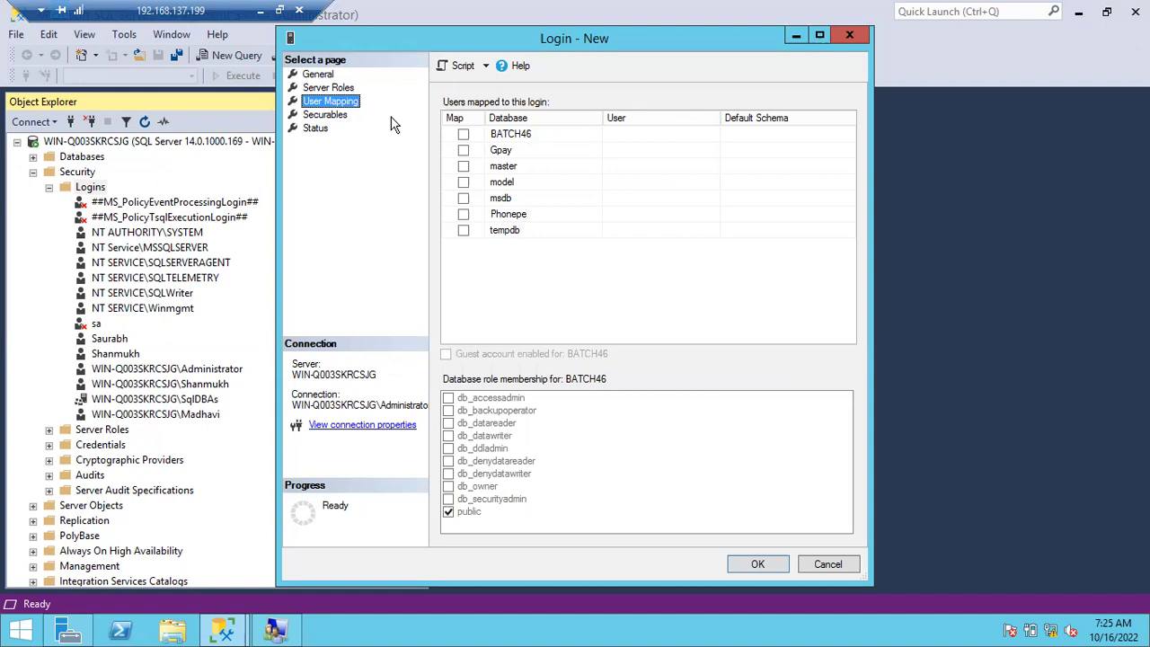
Map the login to Gpay with db_datareader and default schema dbo, then create it.
click(464, 151)
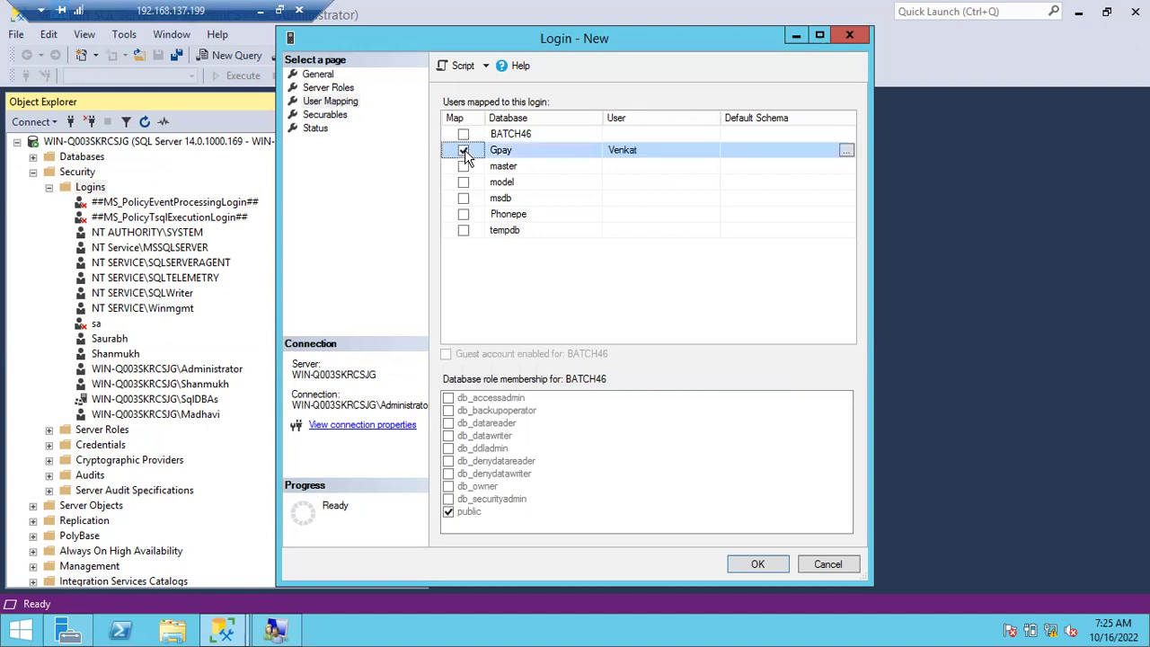
click(449, 426)
click(449, 425)
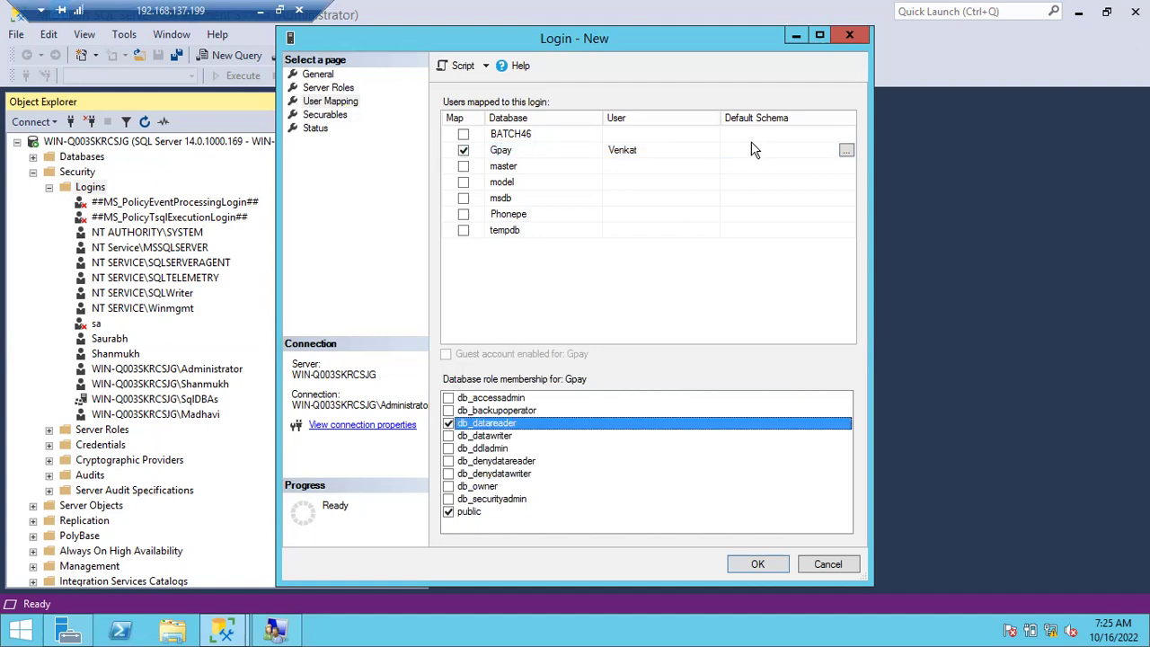
click(735, 153)
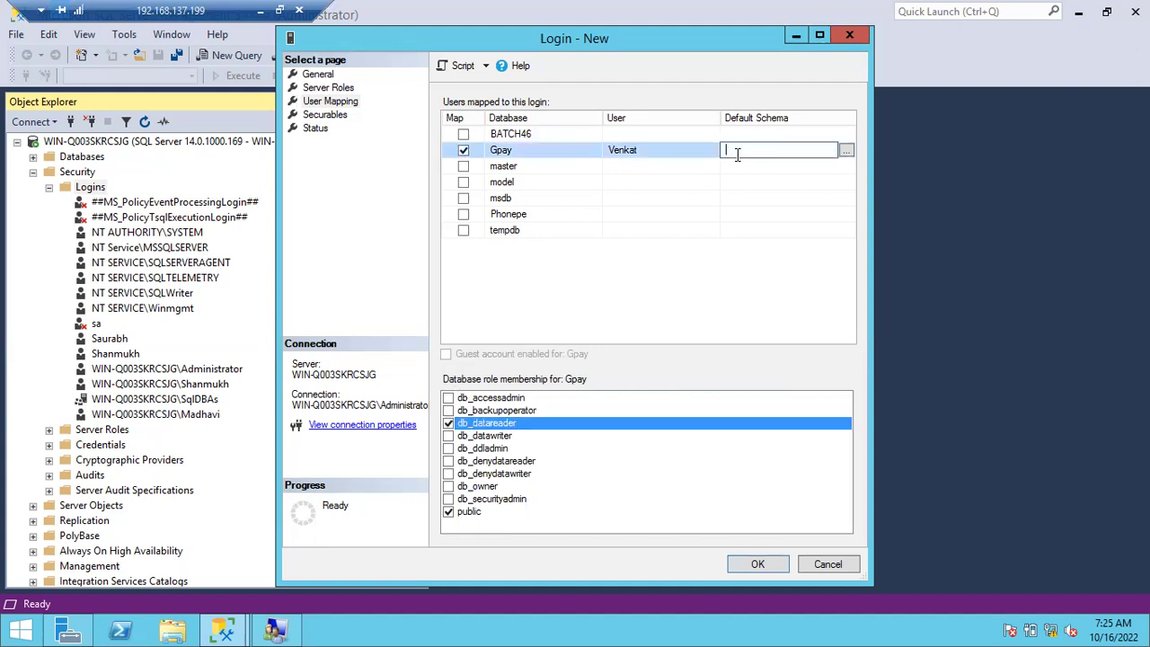
text(dbo)
click(757, 564)
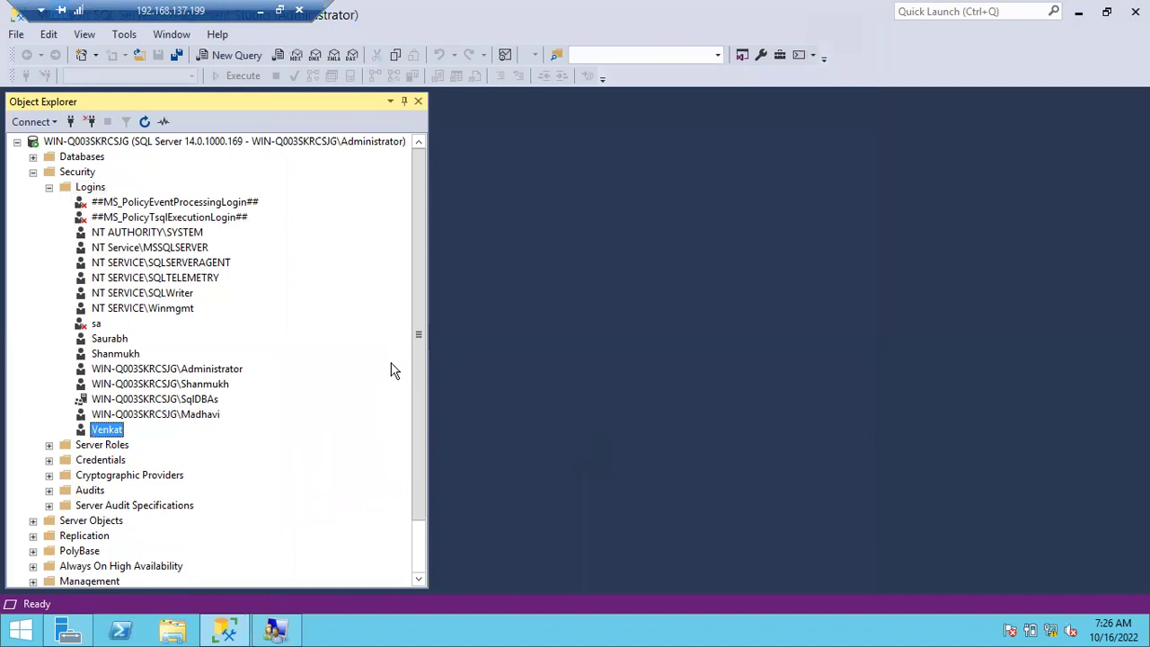
Bring Local Users and Groups forward, select Groups, and start a new group.
click(274, 629)
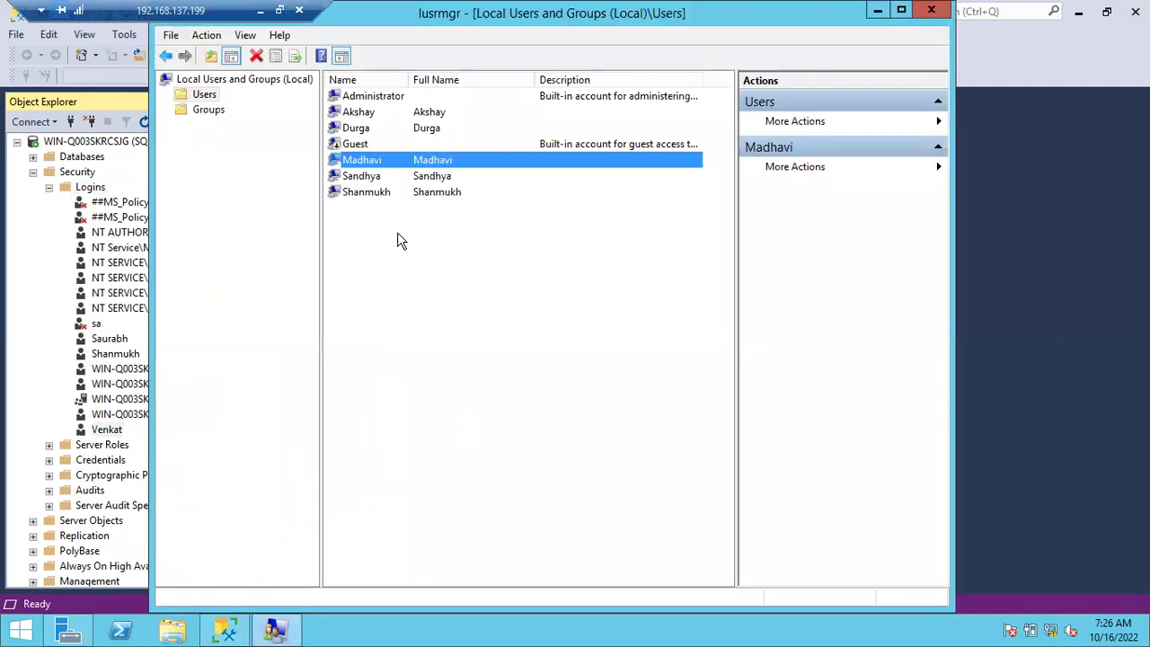
click(214, 113)
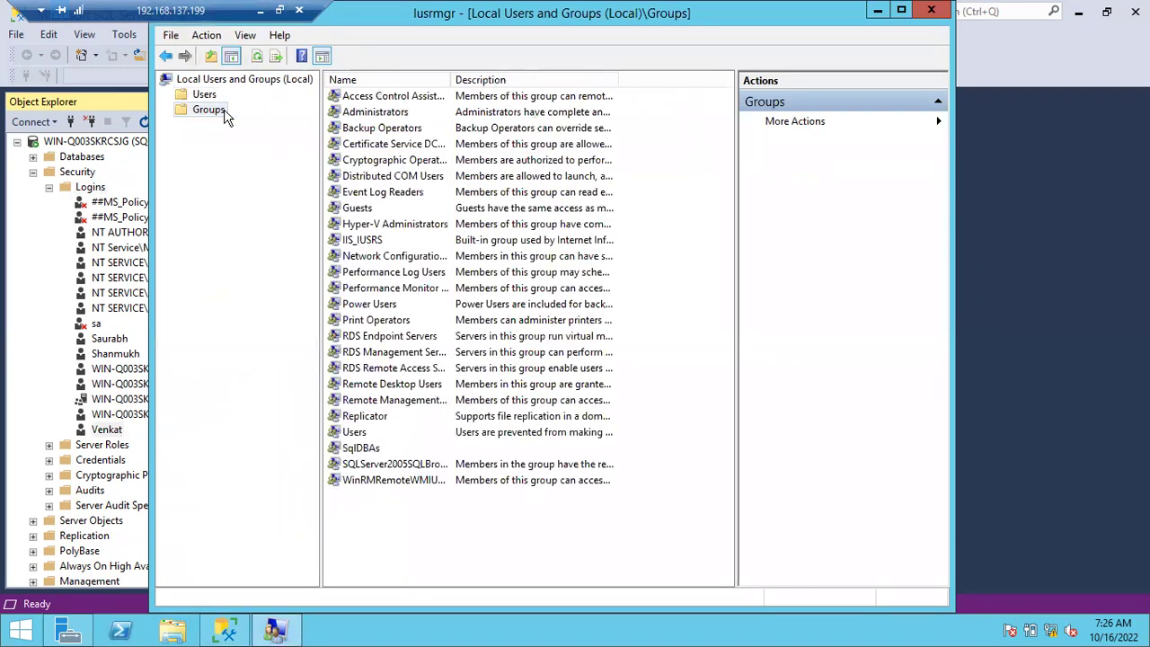
click(210, 97)
click(212, 112)
right_click(407, 500)
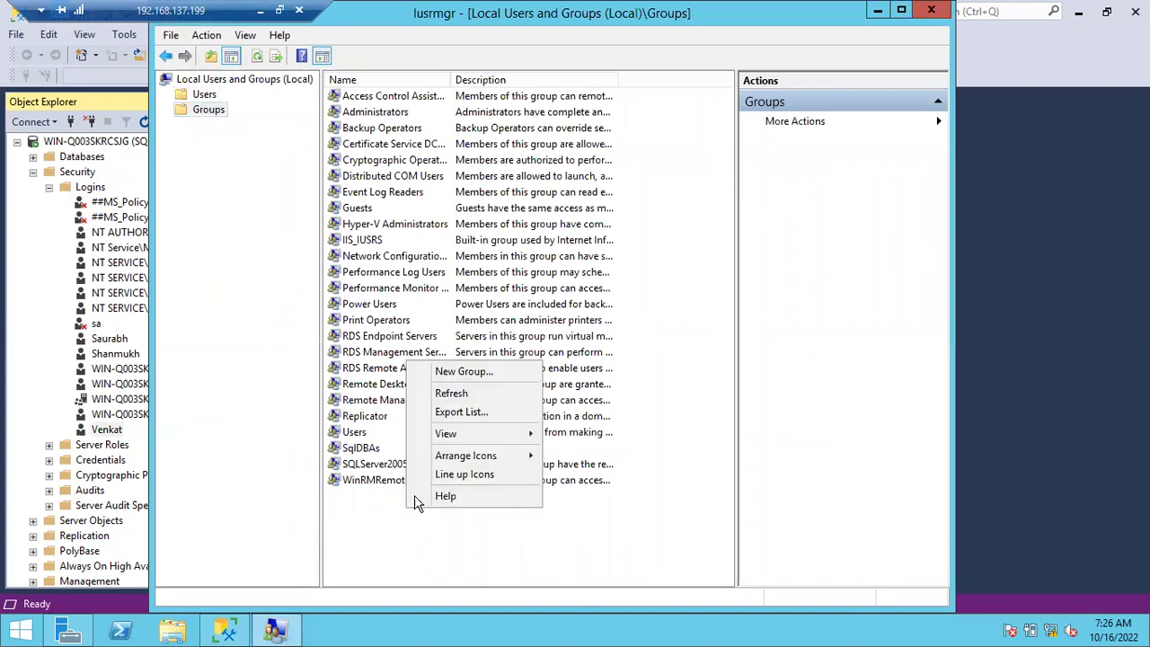
click(458, 372)
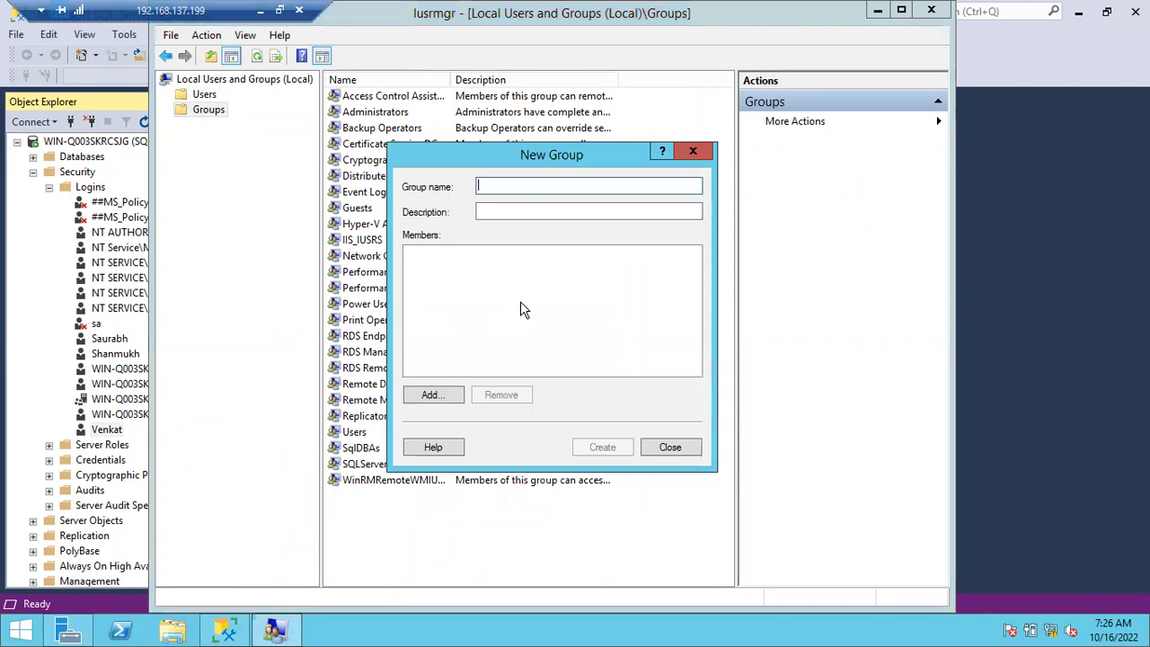
Create group SqlDBAL2 with the new local user added as its member.
text(Sq)
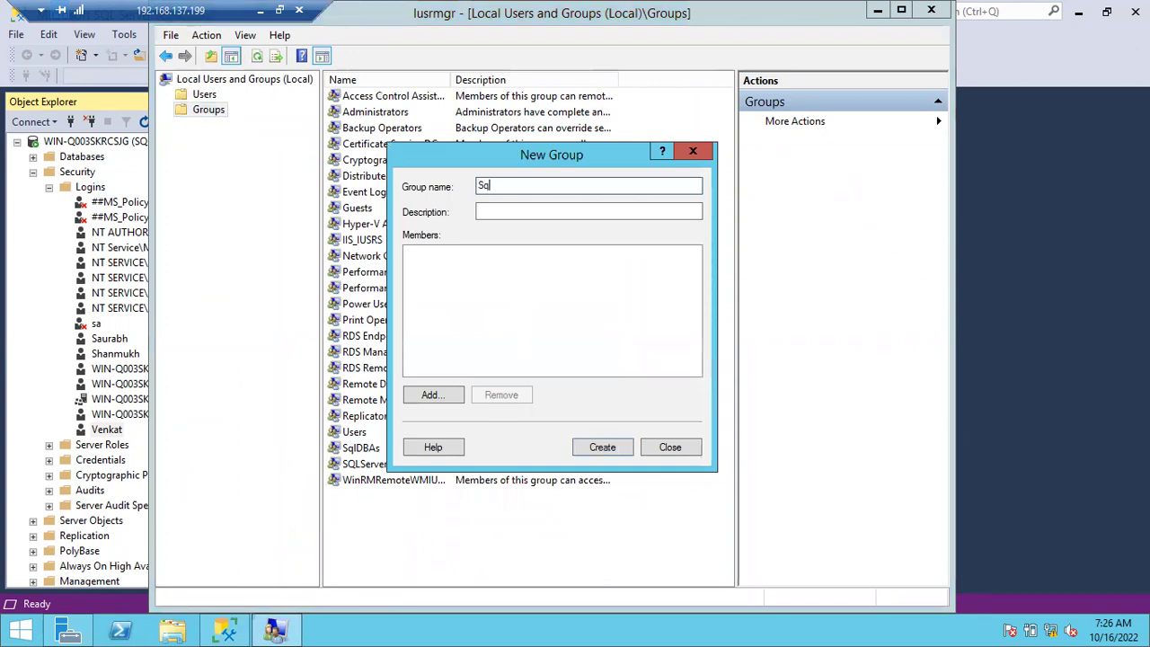
text(lDBAL2)
click(424, 395)
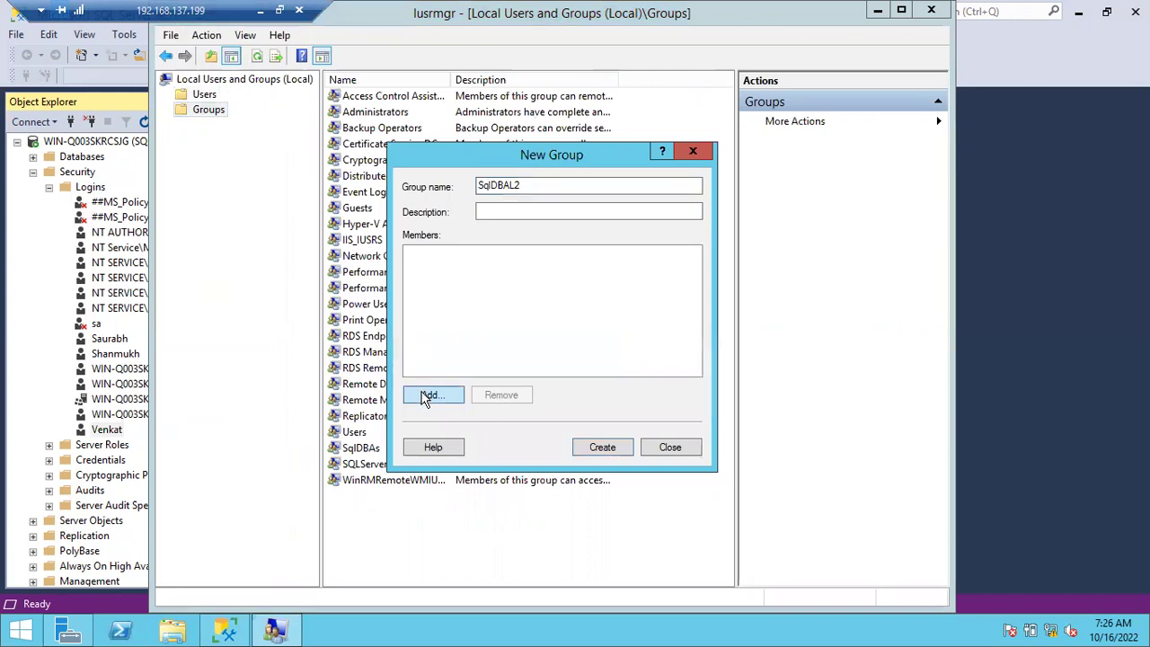
text(Madhavi)
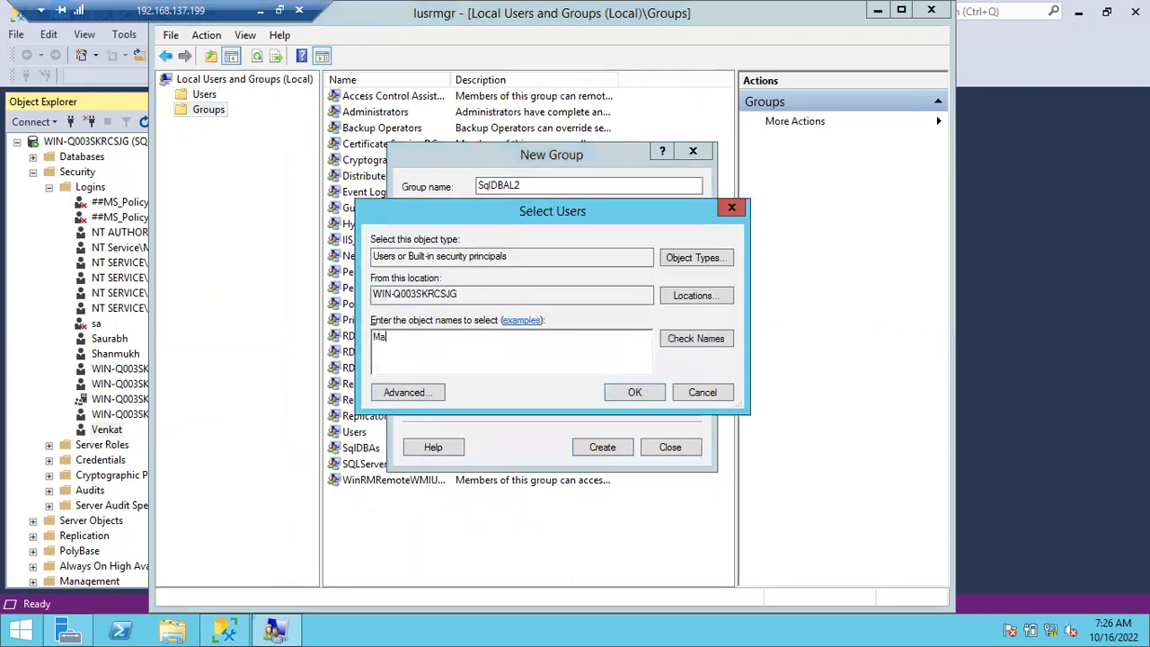
click(681, 339)
click(635, 393)
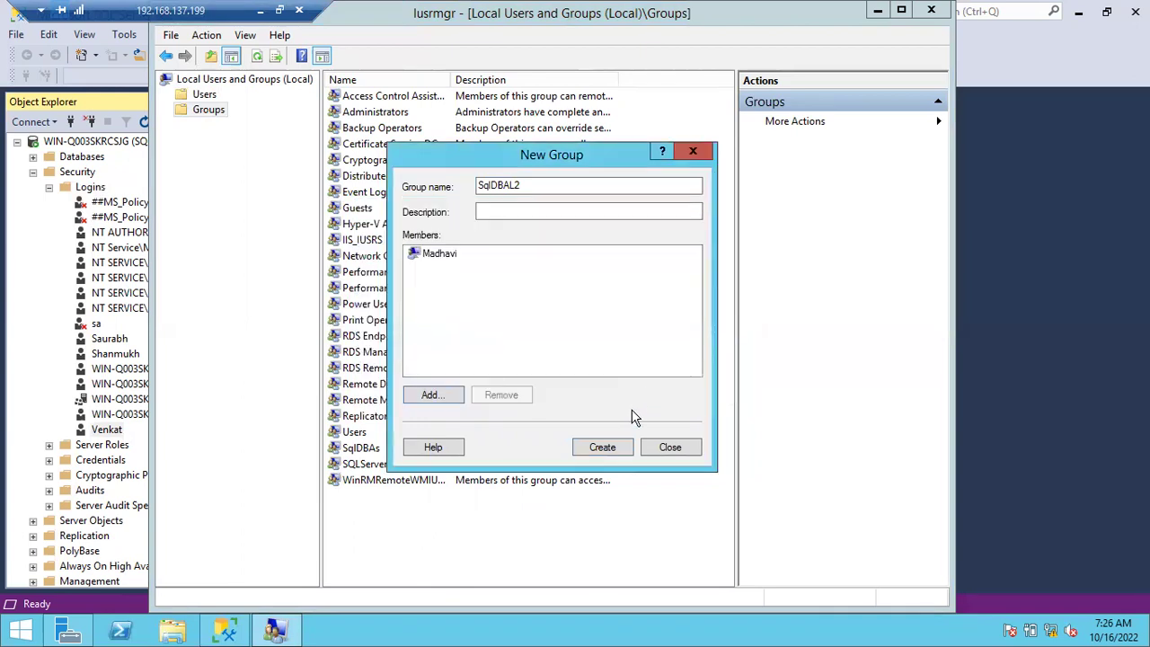
click(605, 447)
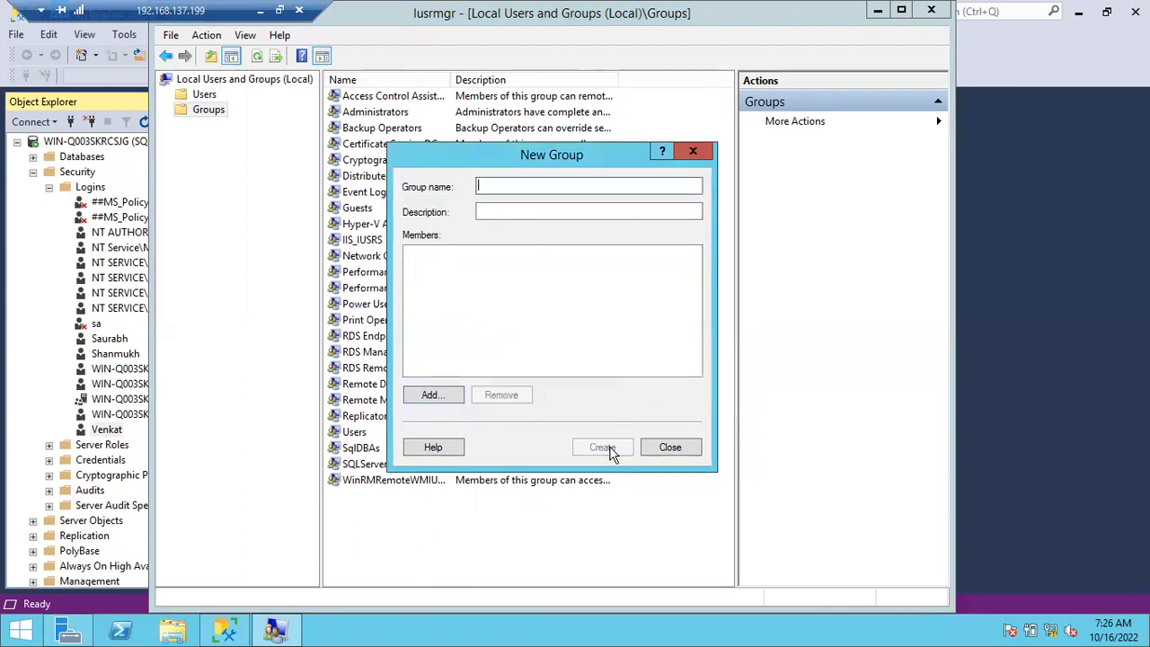
click(682, 453)
Start a new login, search for the SqlDBAL2 account, and dismiss the not-found error.
click(44, 292)
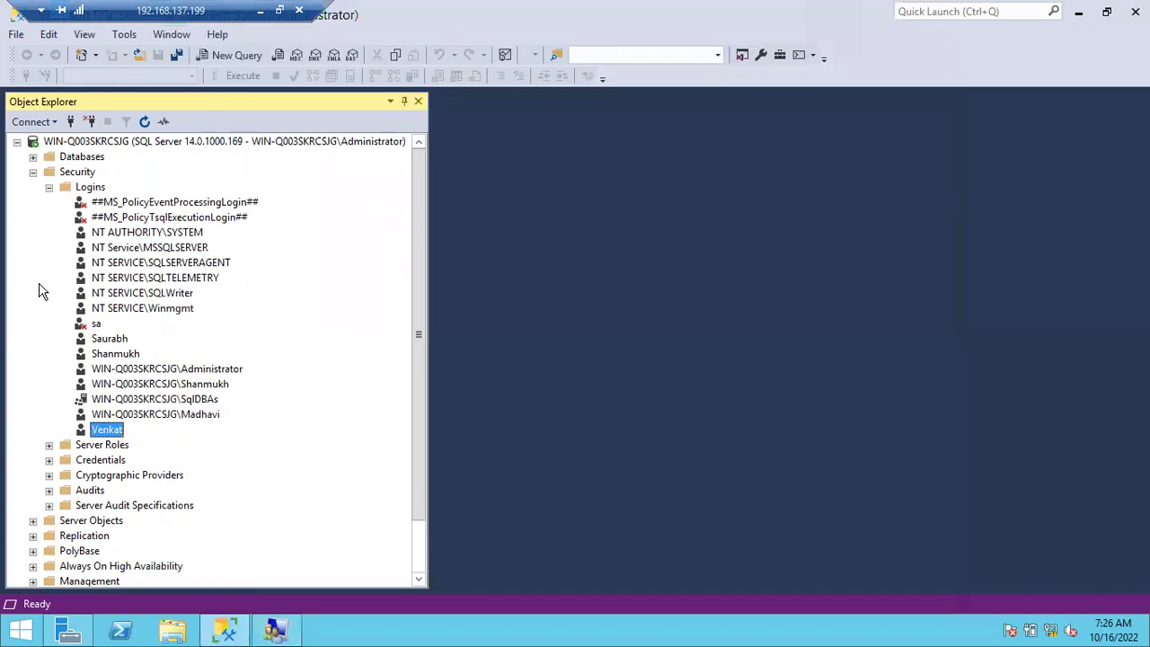
right_click(92, 190)
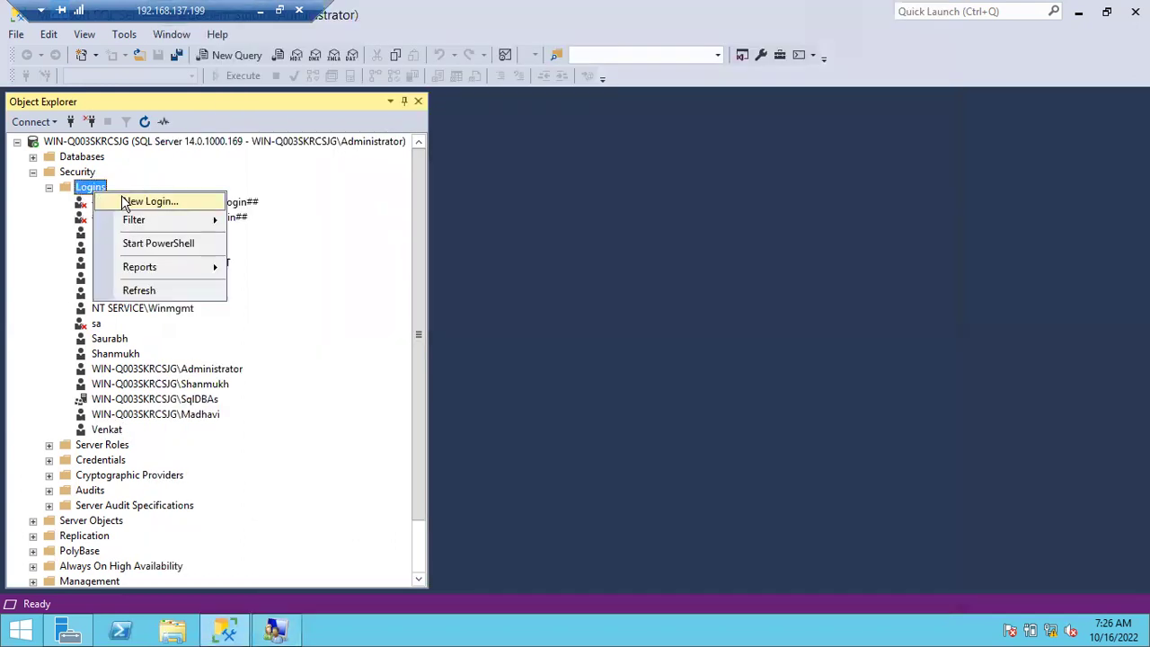
click(125, 201)
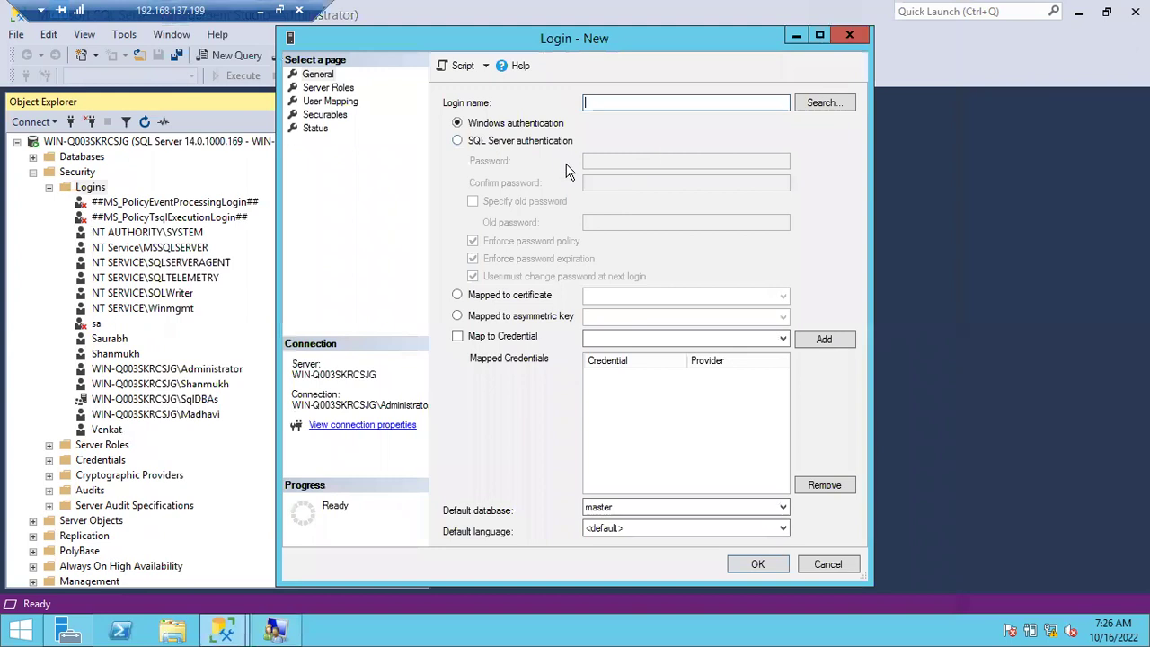
click(811, 103)
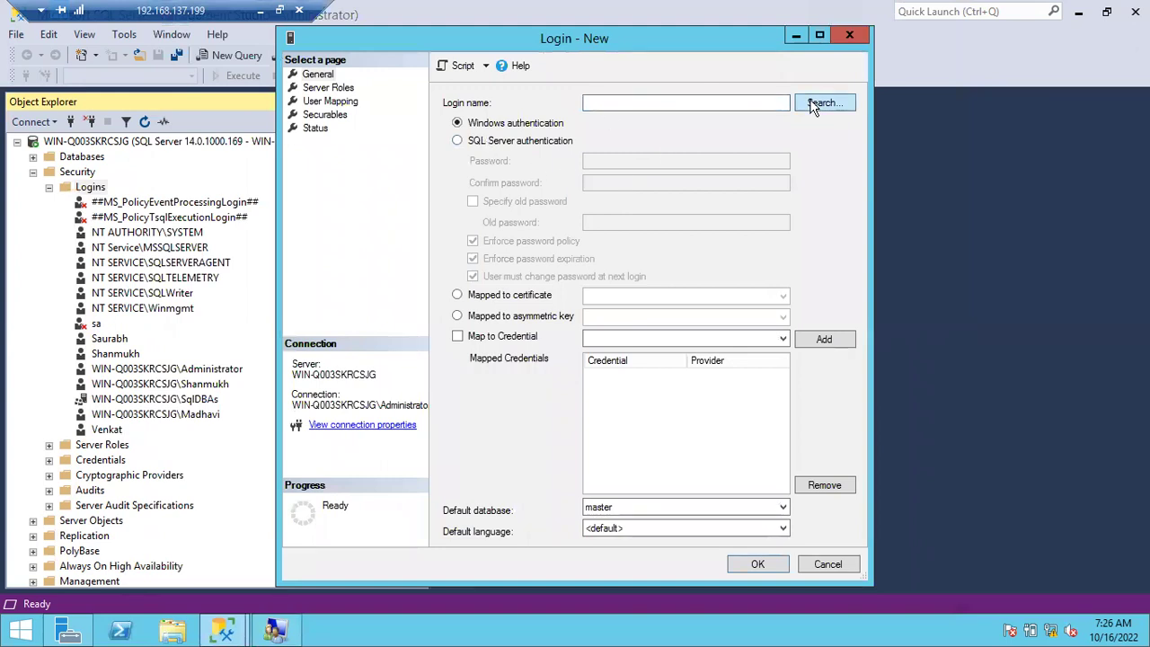
text(S)
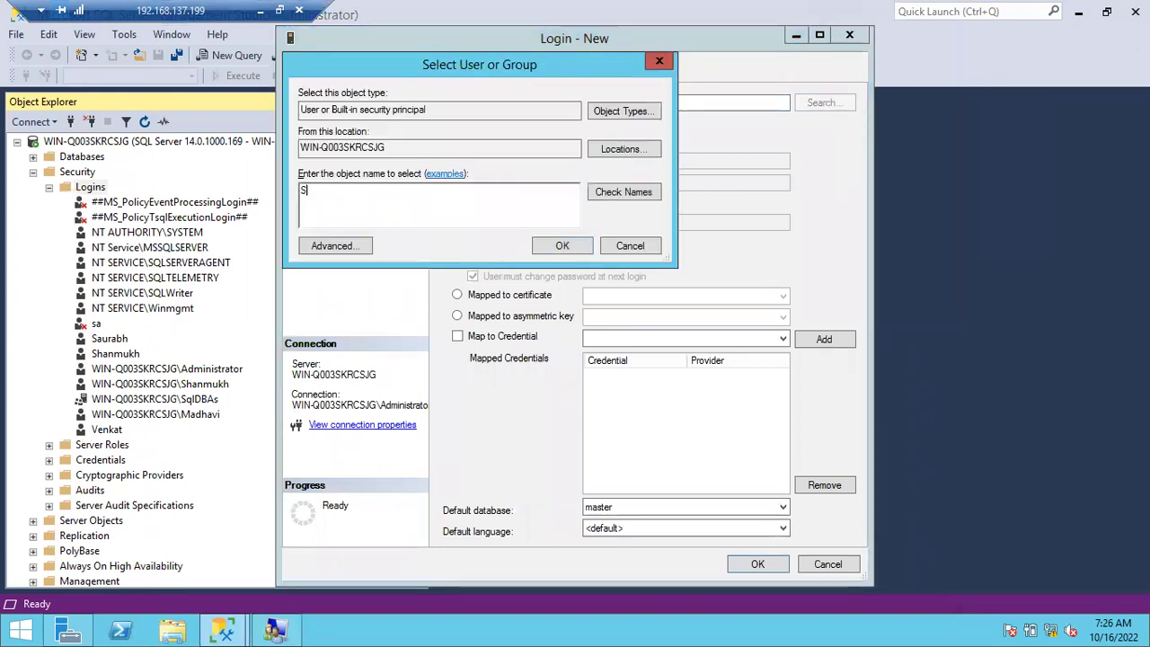
text(qlDBAL2)
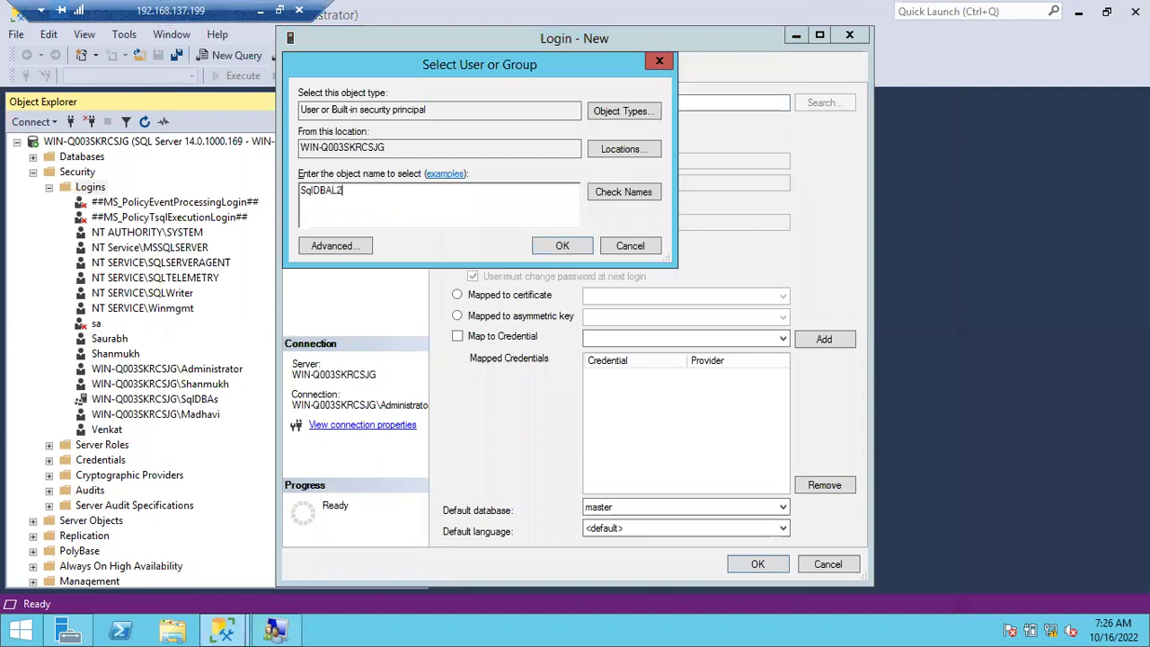
click(624, 185)
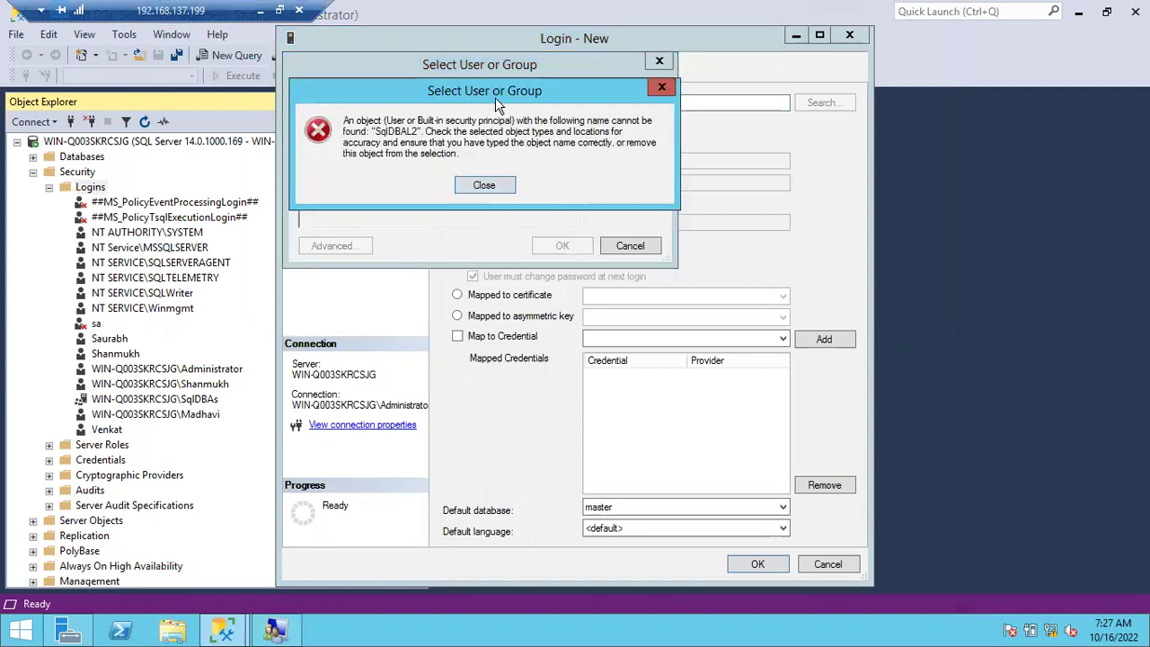
drag(495, 95, 643, 134)
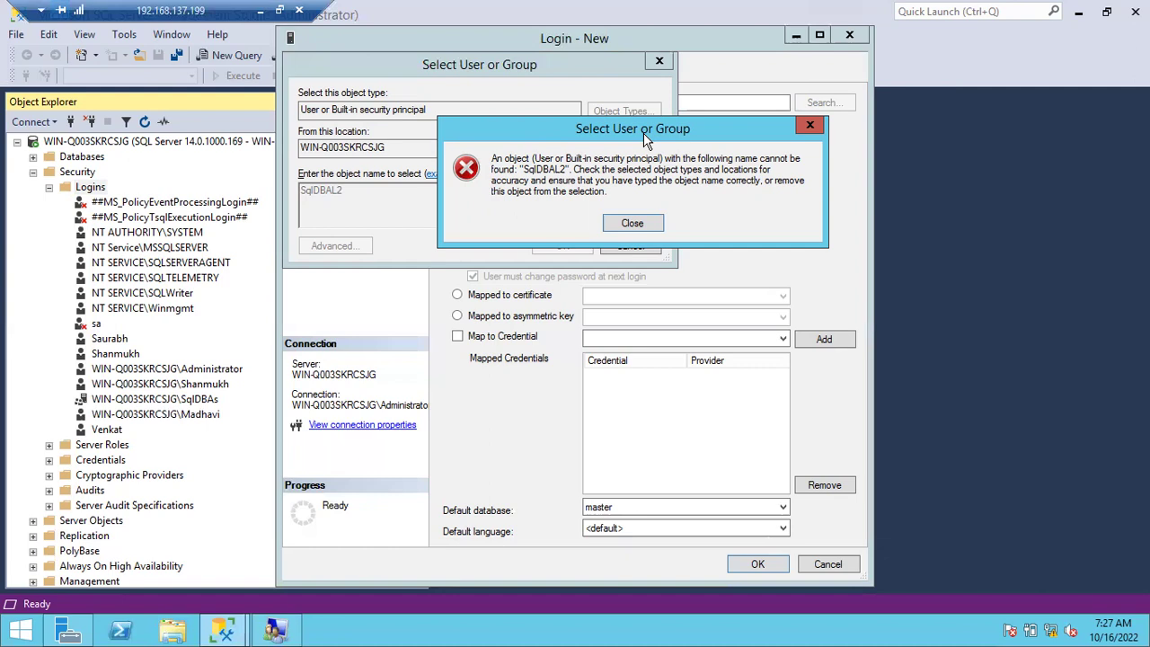
click(637, 223)
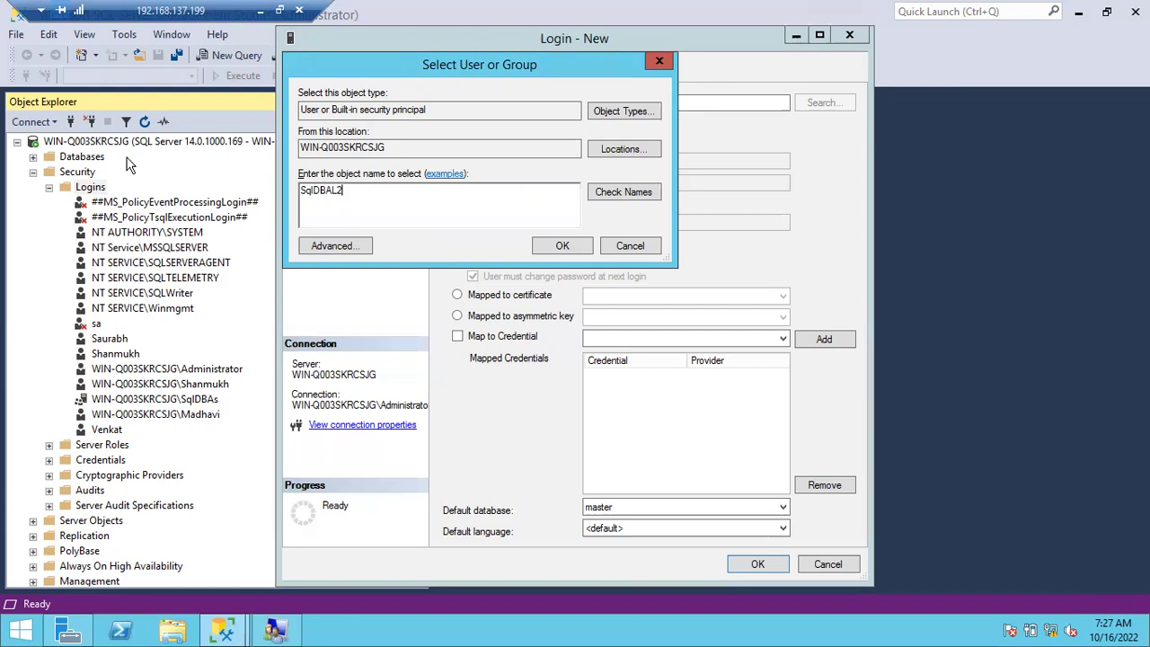
Include Groups in the search and resolve the login name to WIN-Q003SKRCSJG\SqlDBAL2.
click(613, 111)
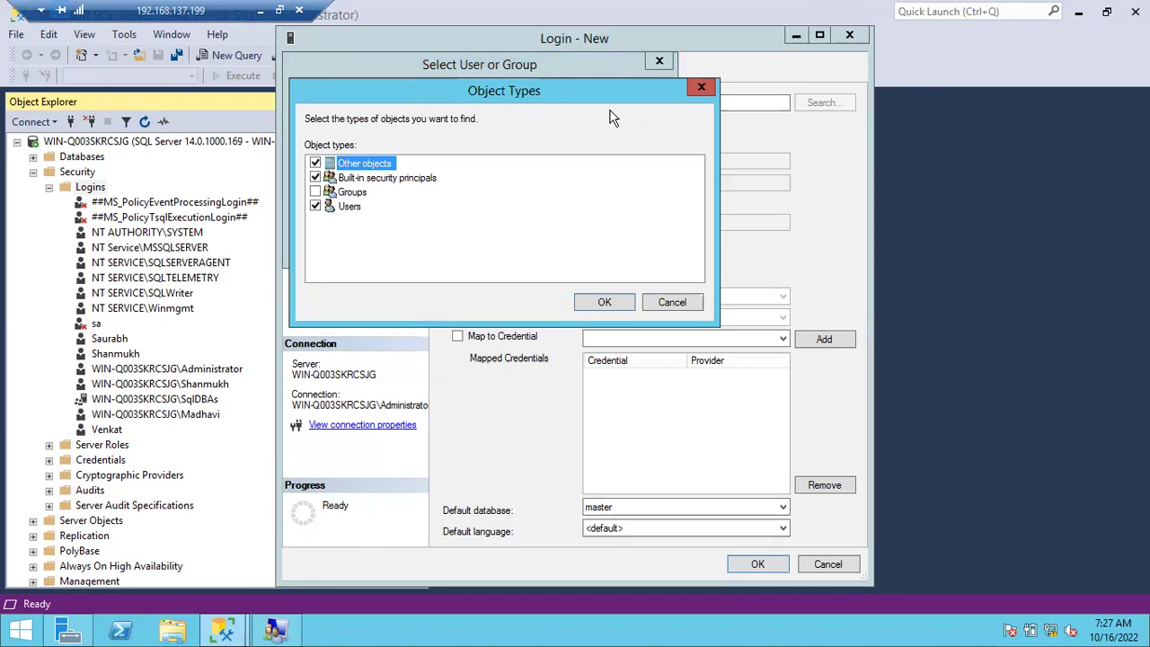
click(315, 192)
click(605, 302)
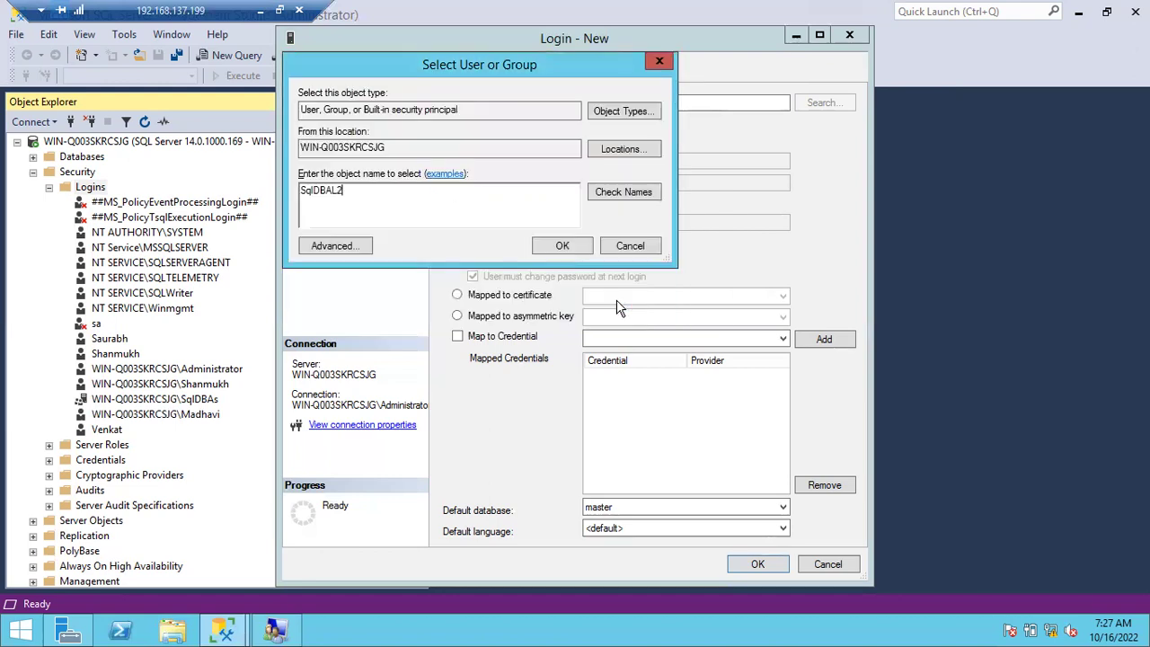
click(620, 193)
click(563, 245)
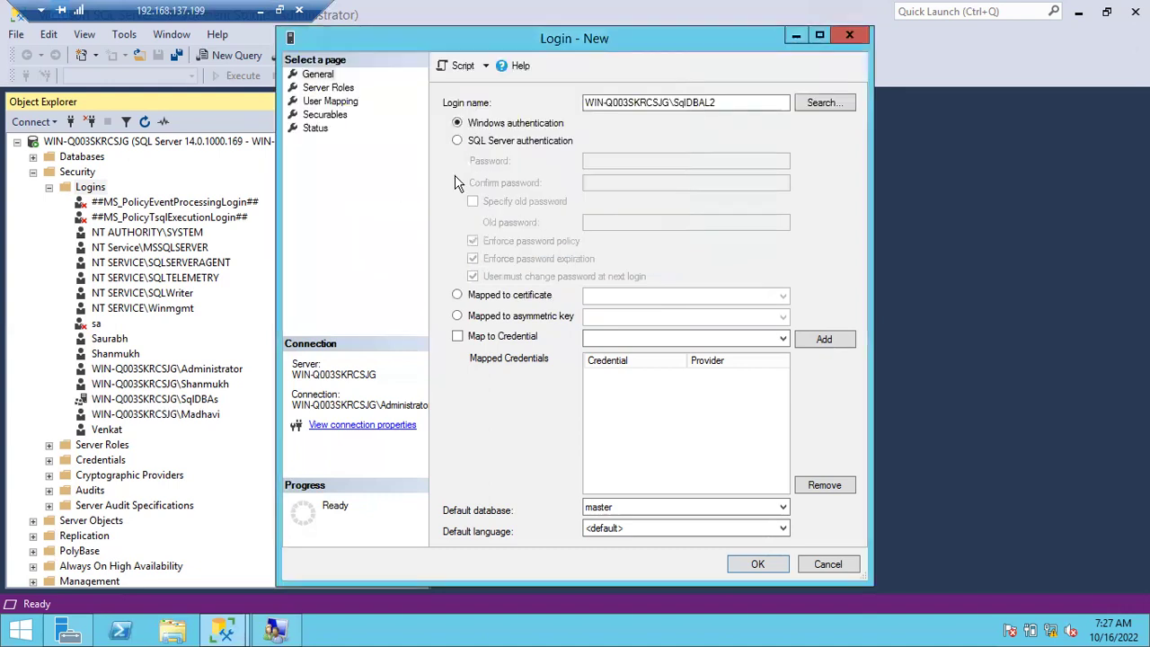
click(332, 102)
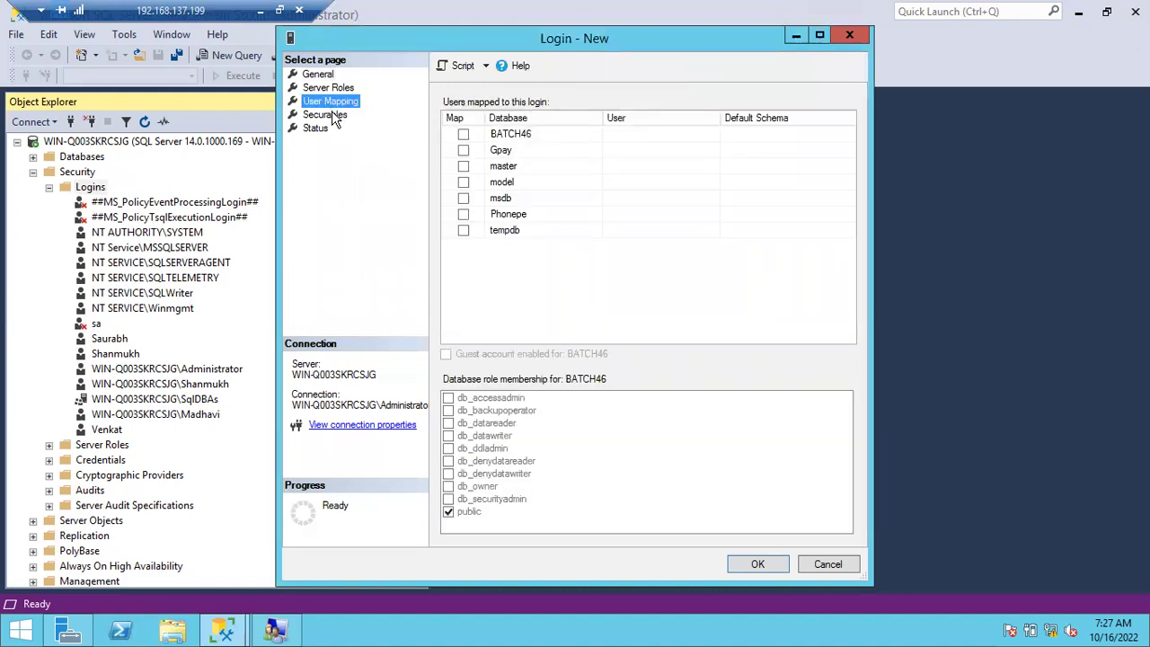
Map the login to BATCH46 with default schema dbo and create it.
click(333, 119)
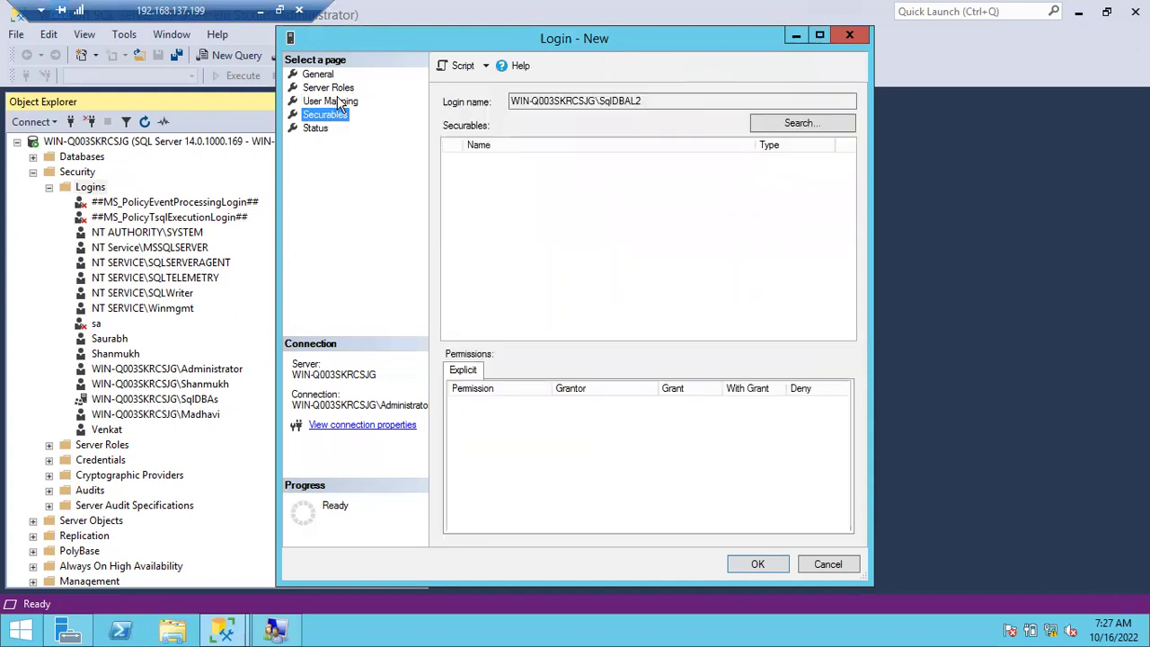
click(333, 102)
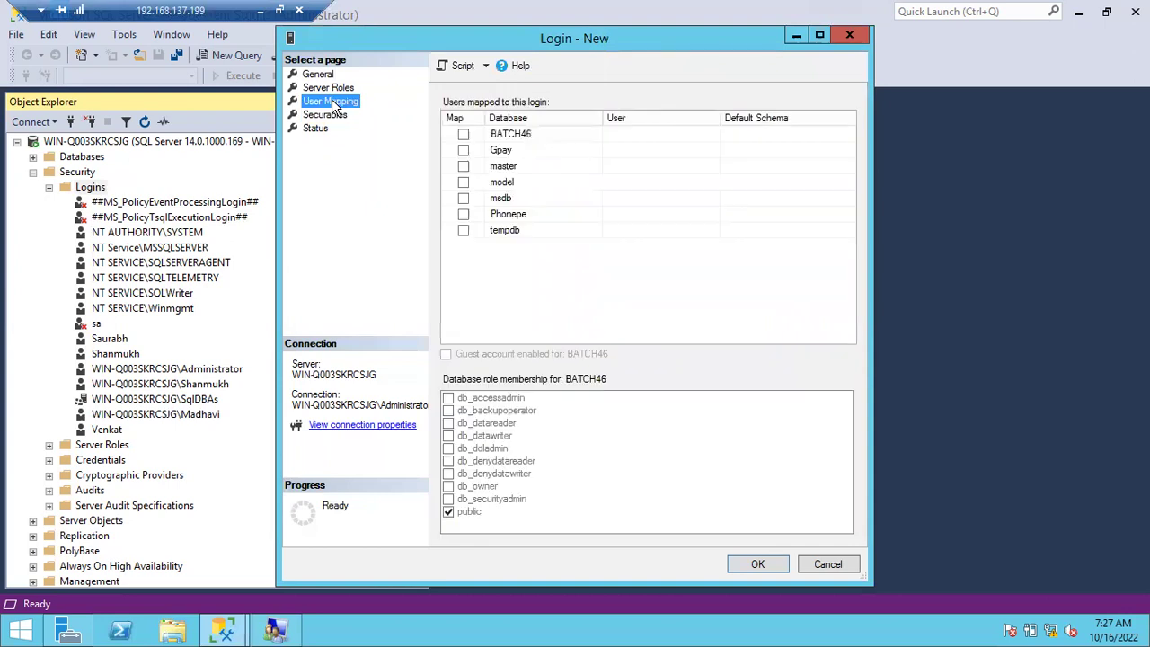
click(464, 135)
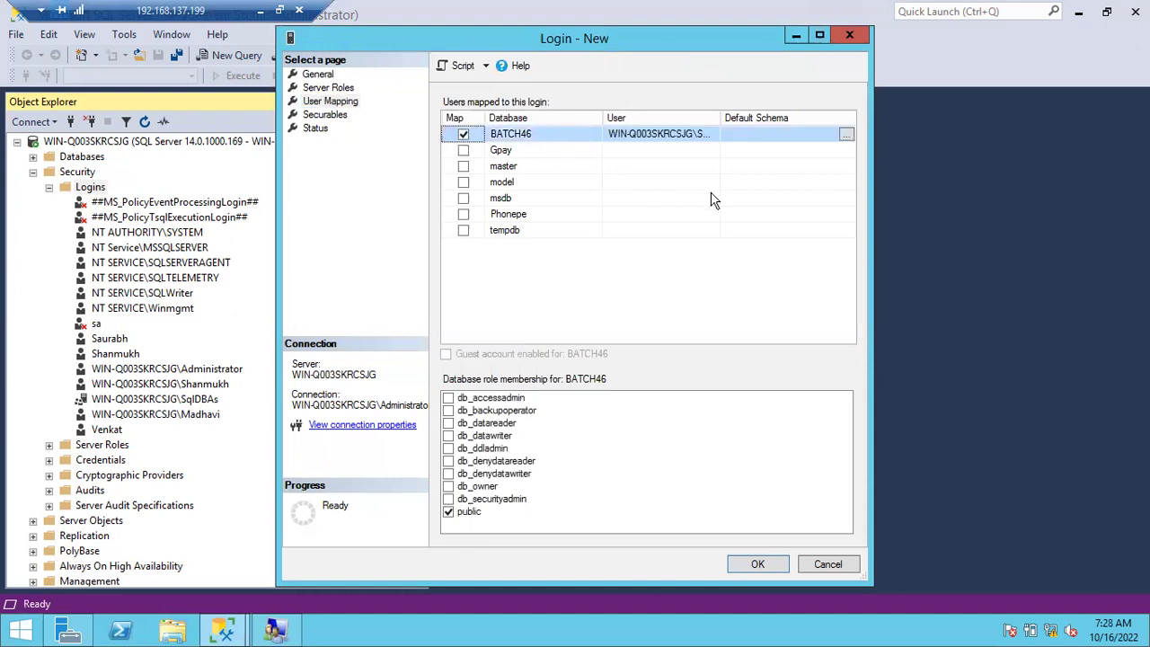
click(739, 132)
text(dbo)
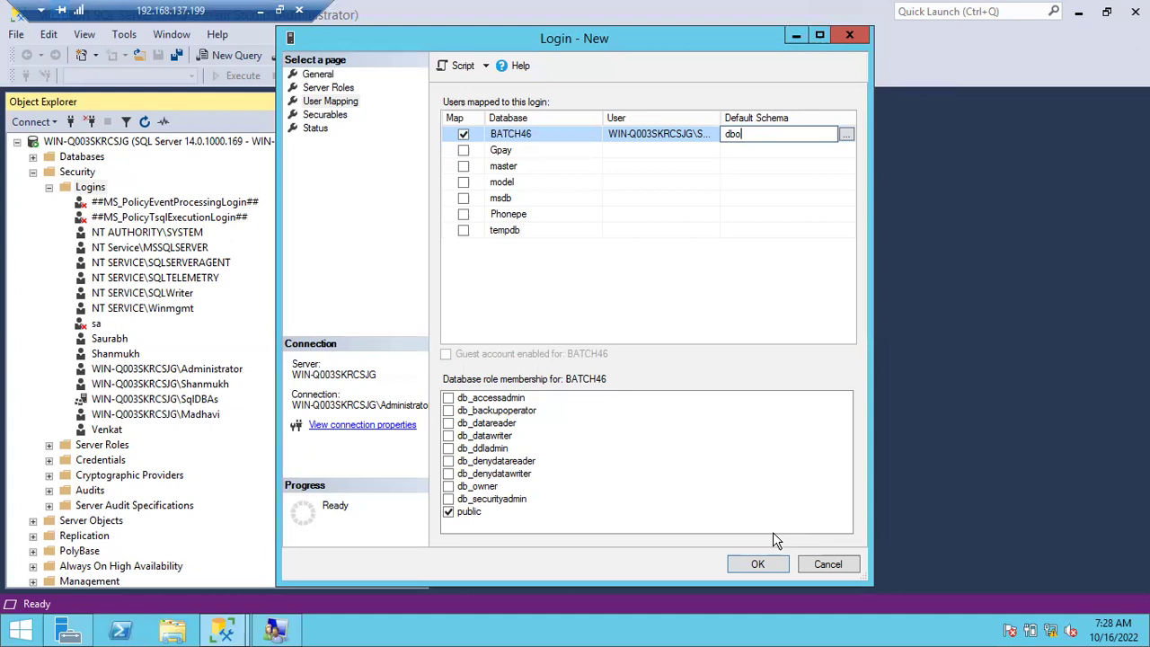
click(757, 564)
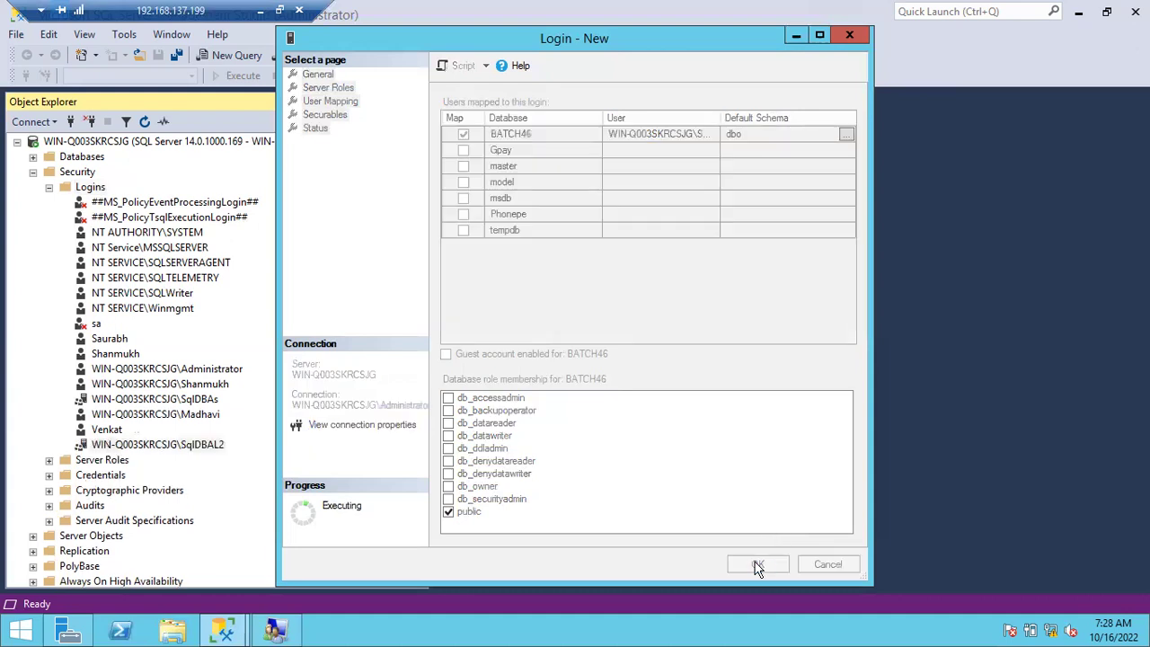
Expand Databases > BATCH46 > Security > Users and open the WIN-Q003SKRCSJG\SqlDBAL2 user's properties.
click(48, 187)
click(33, 172)
click(33, 157)
click(48, 203)
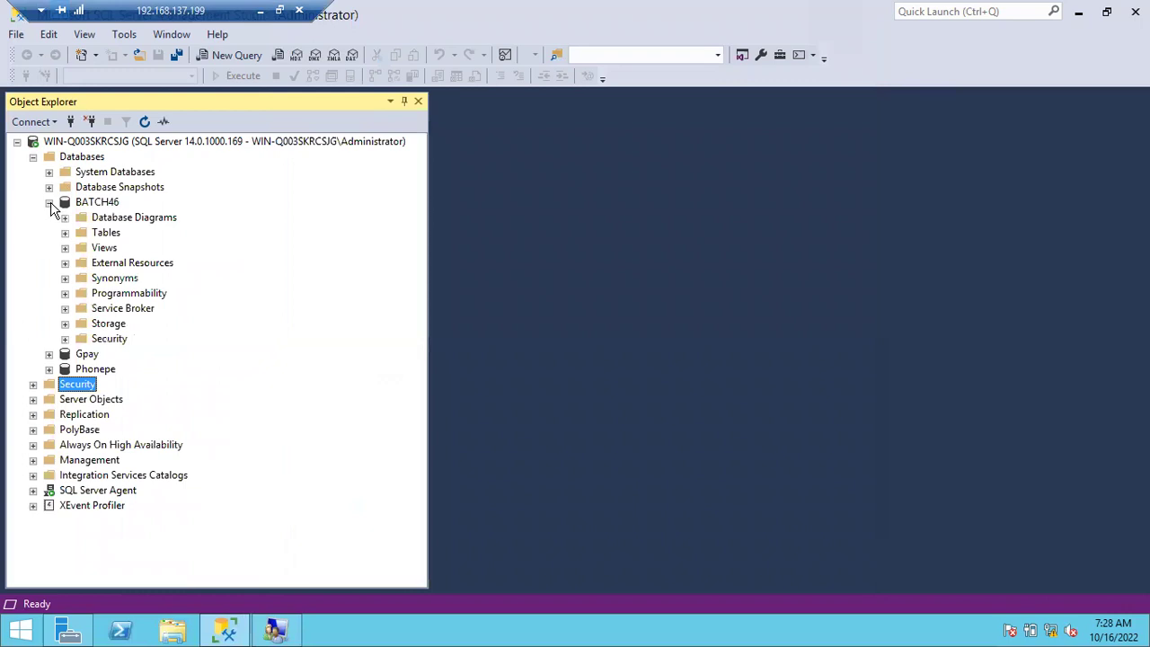
click(65, 338)
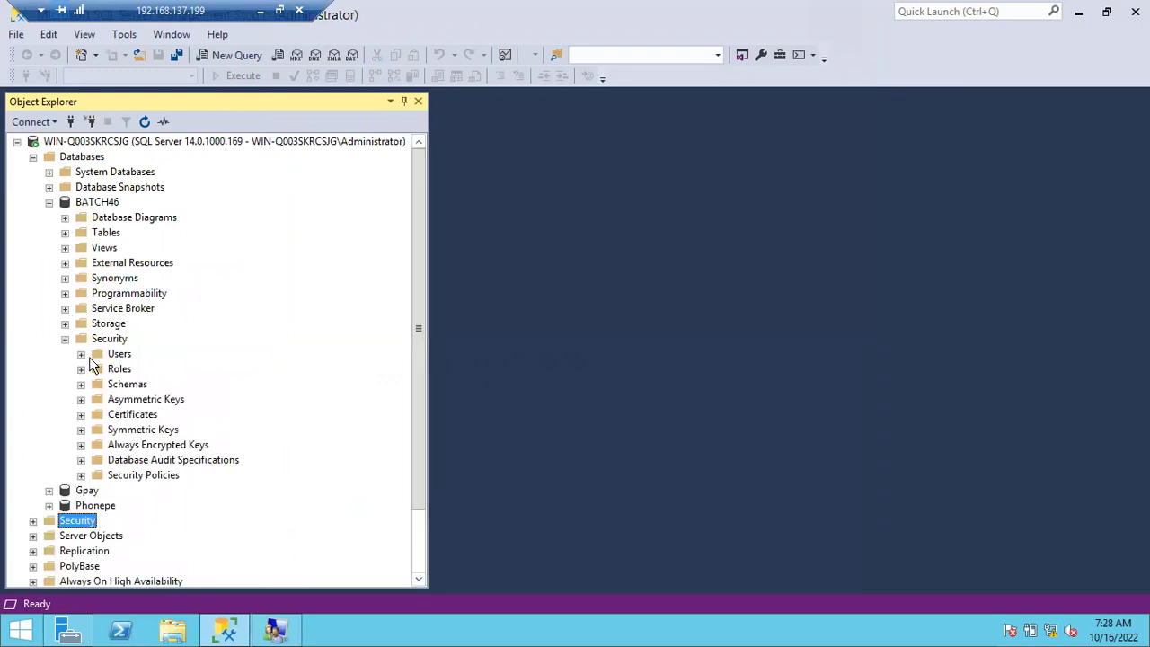
click(81, 355)
click(155, 445)
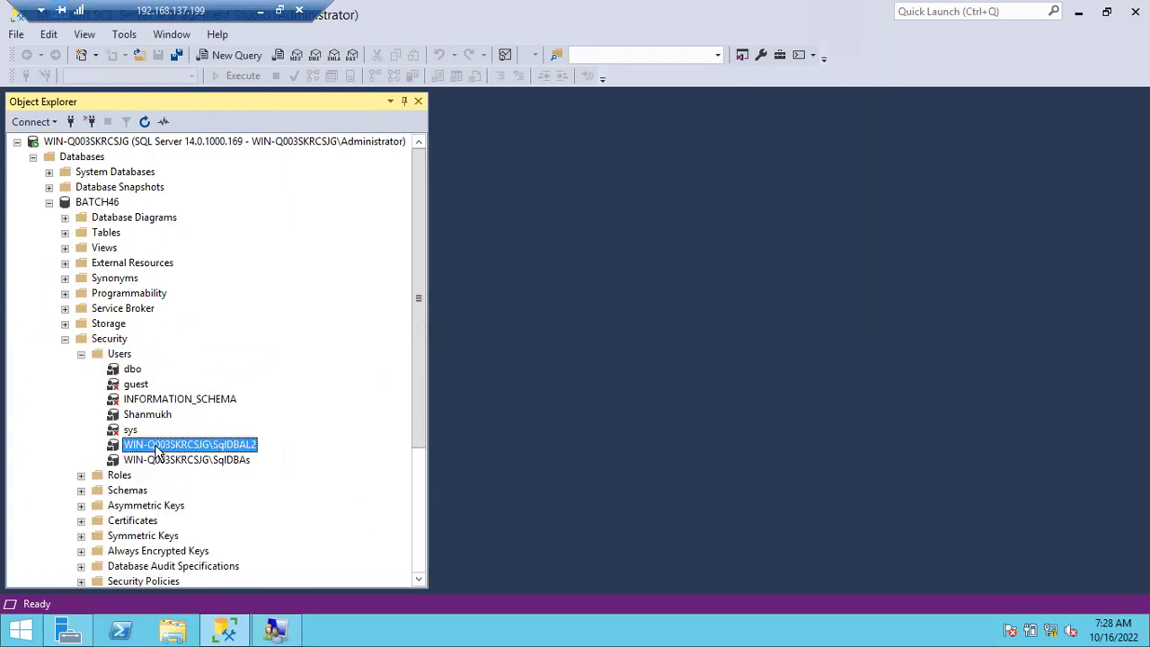
double_click(201, 444)
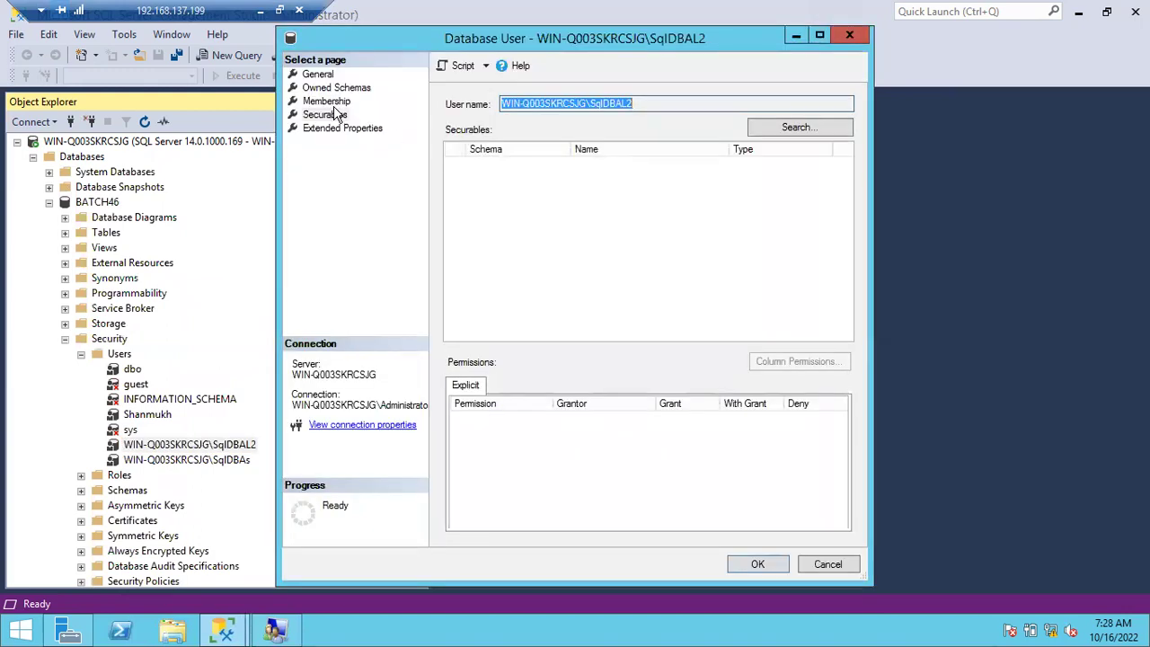
Add all tables to the user's securables and select the dbo.Students table.
click(328, 115)
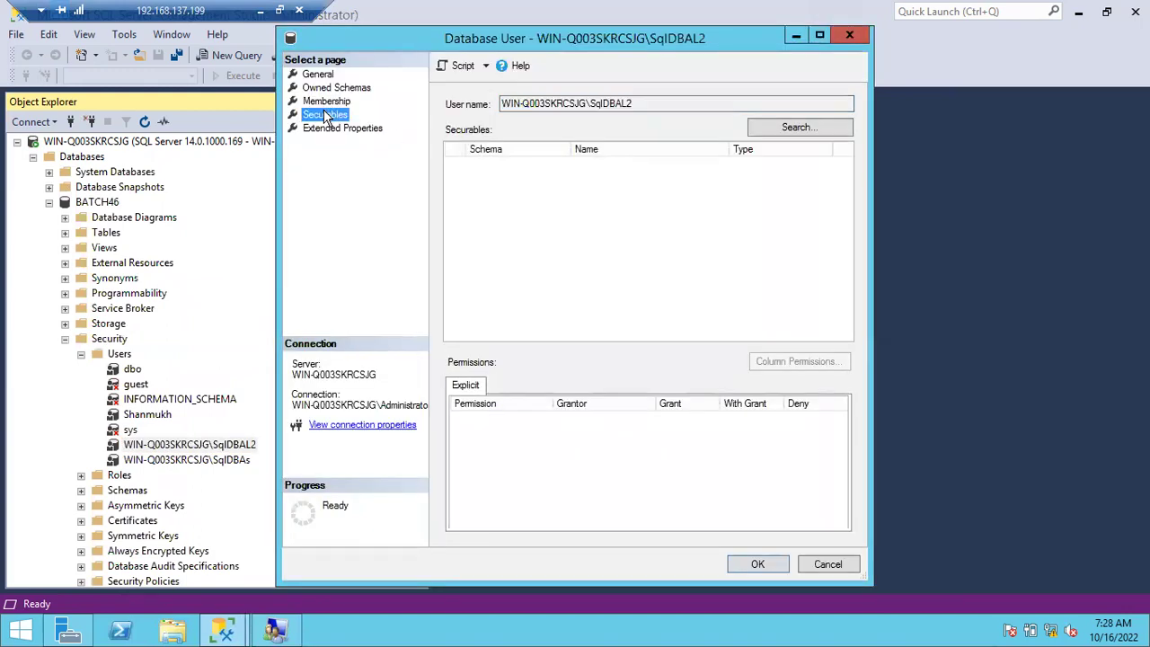
click(793, 128)
click(217, 206)
click(239, 289)
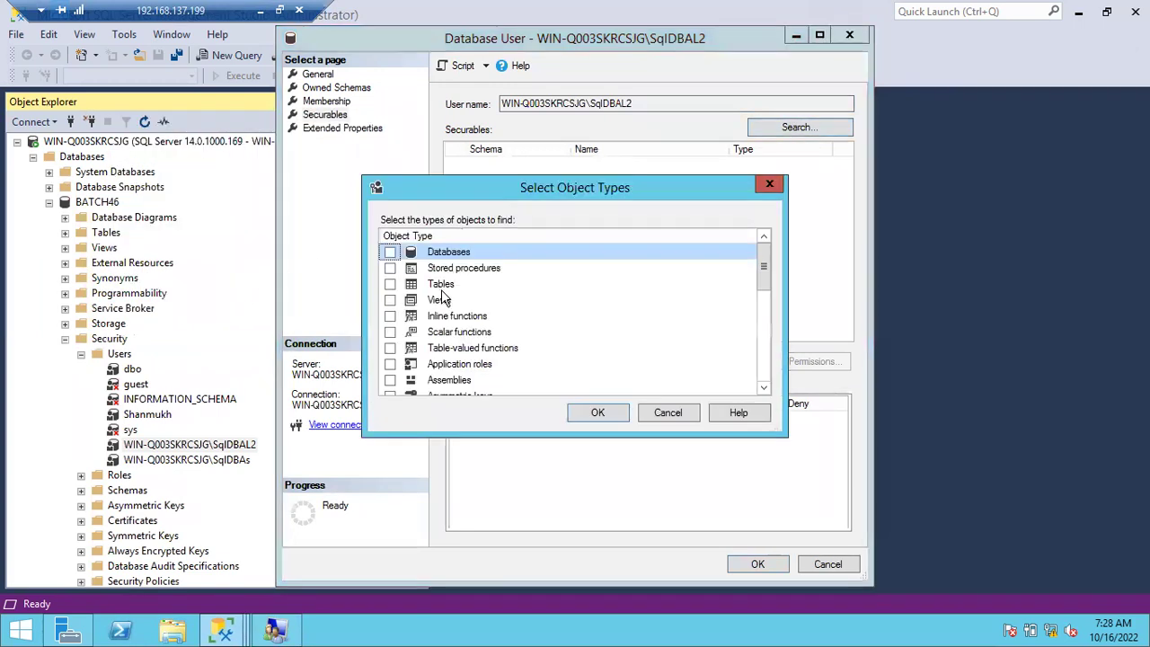
click(390, 285)
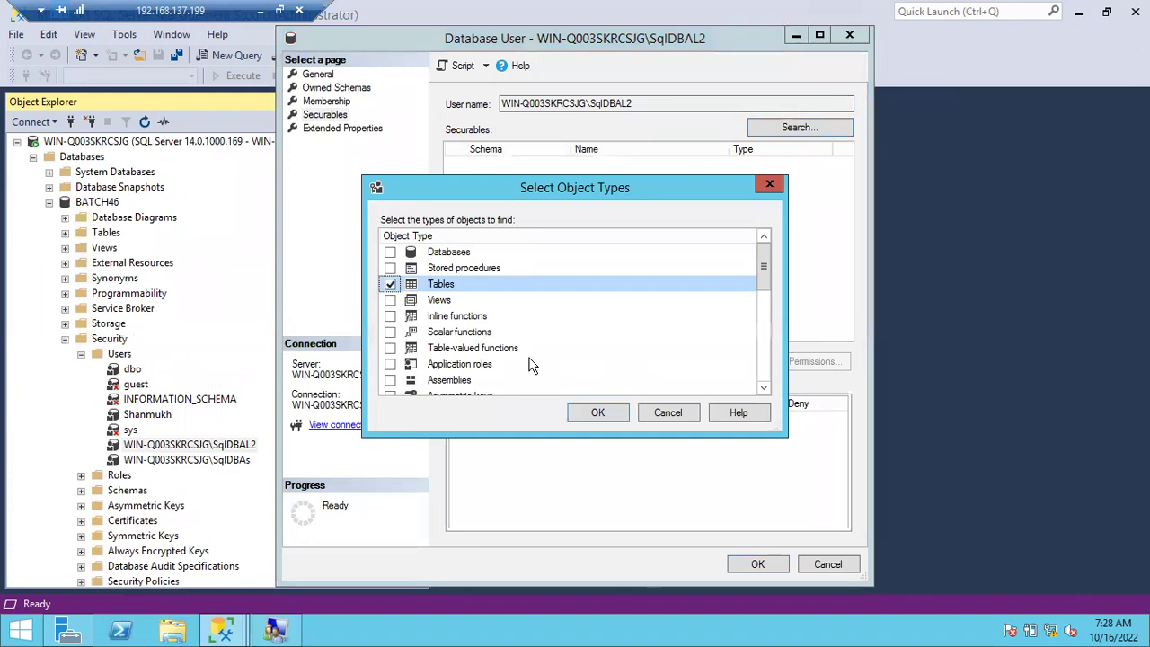
click(594, 412)
click(589, 167)
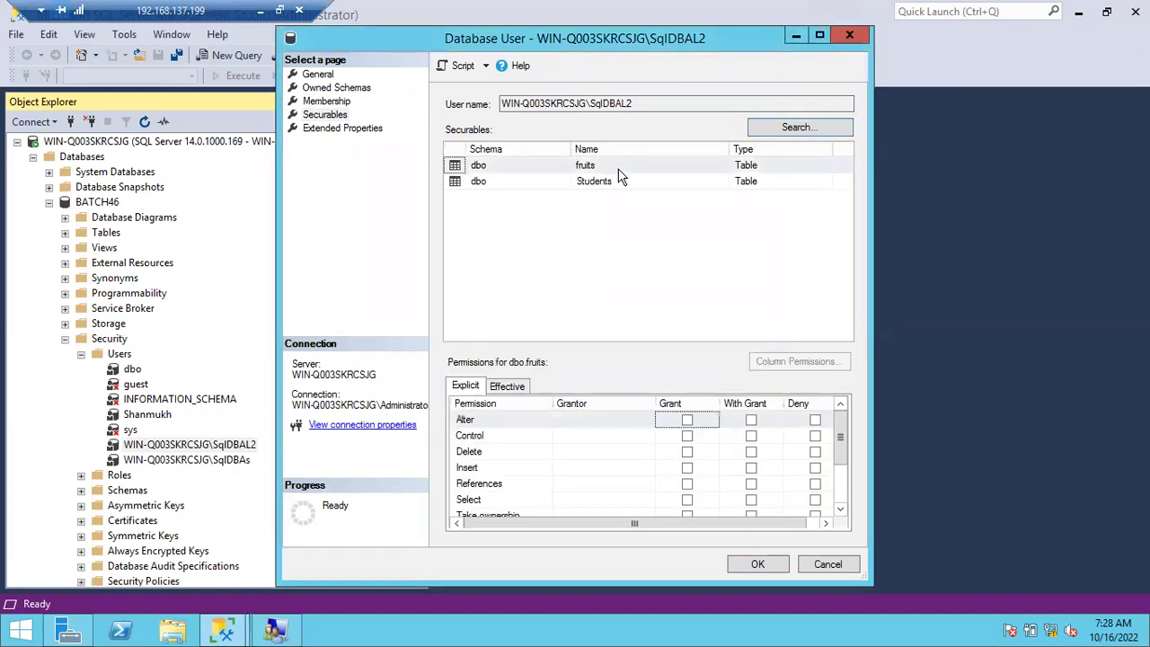
click(621, 182)
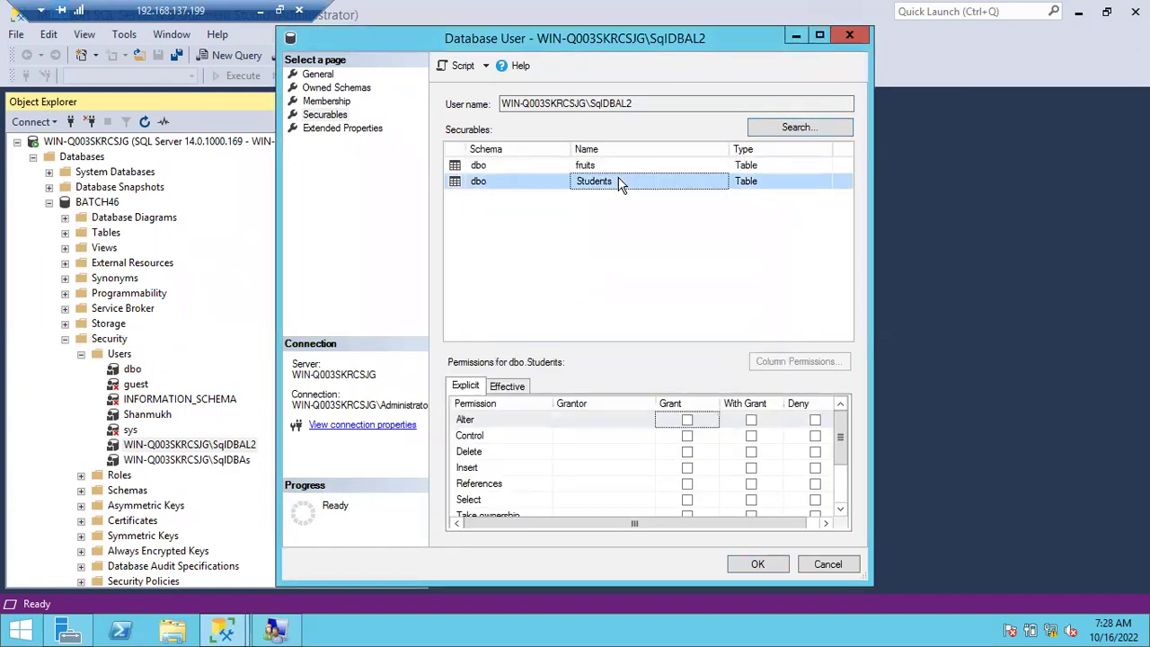
double_click(842, 506)
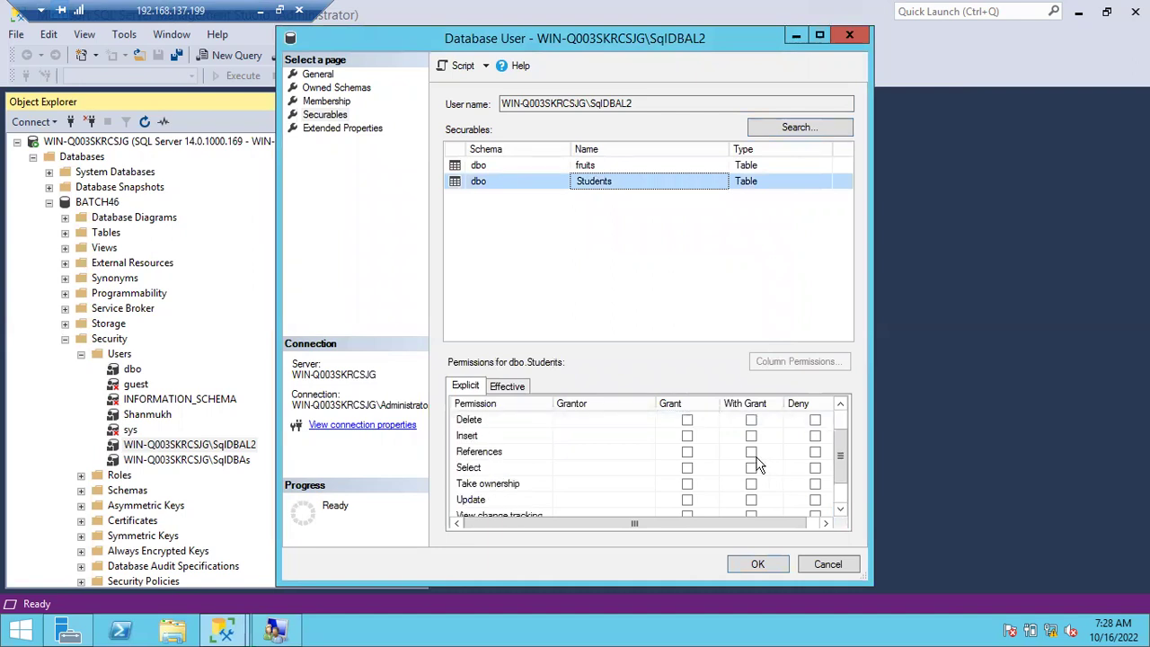
Grant Select, Update, Insert and Delete on dbo.Students, save, and collapse Security.
click(686, 468)
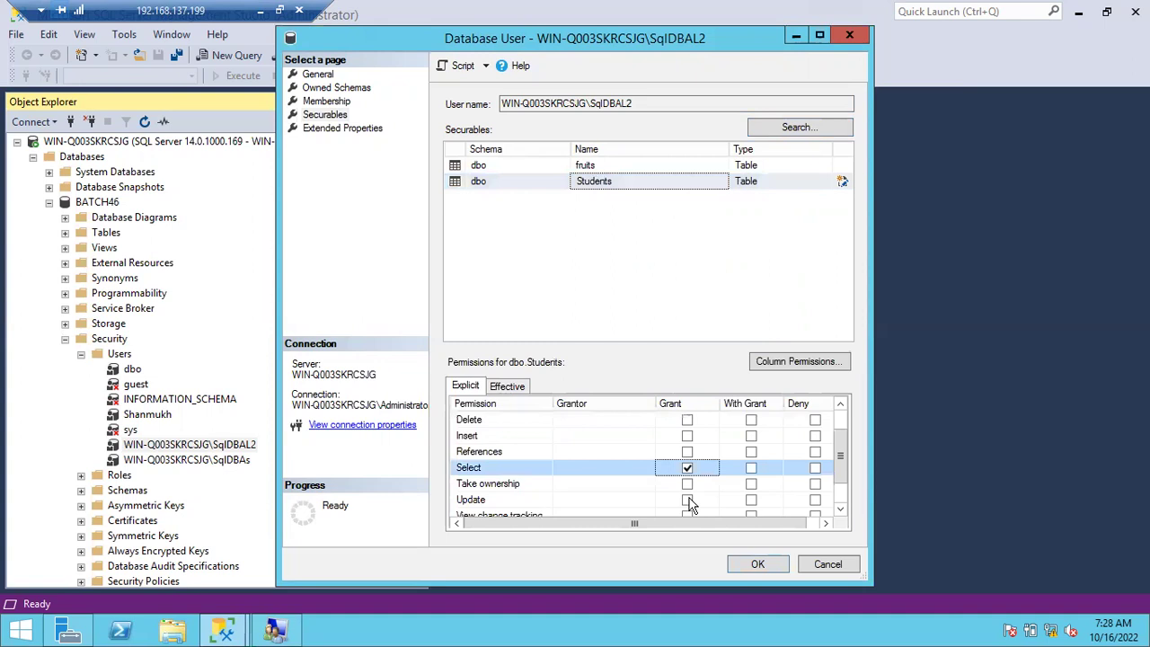
click(688, 501)
click(688, 436)
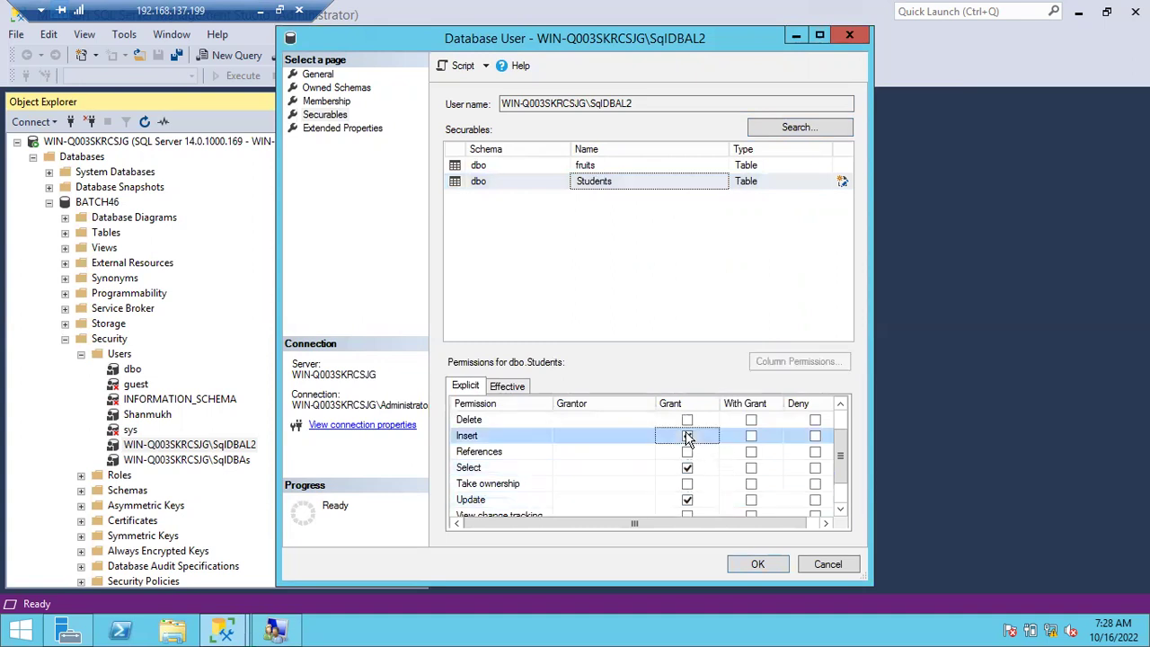
click(687, 421)
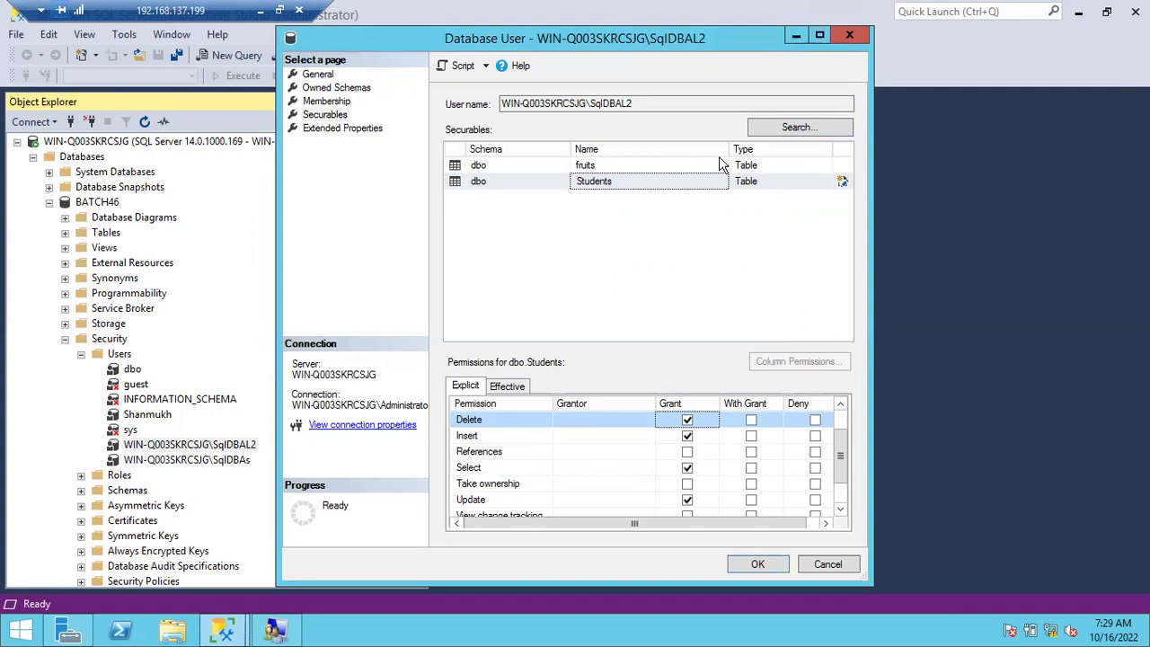
click(764, 566)
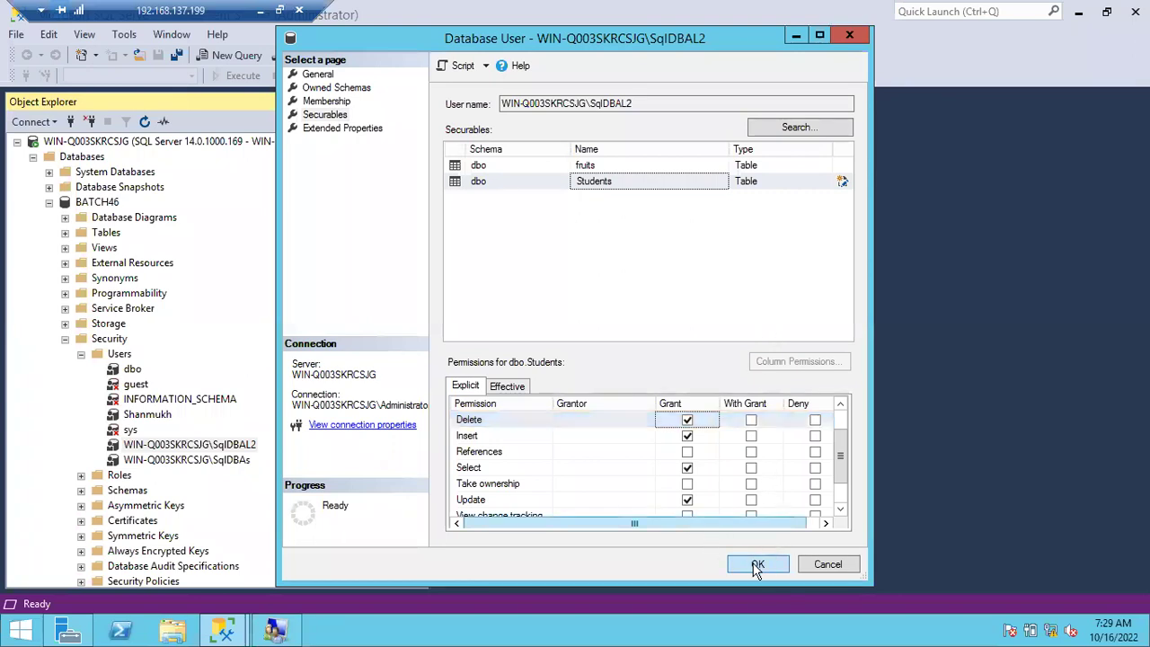
click(757, 567)
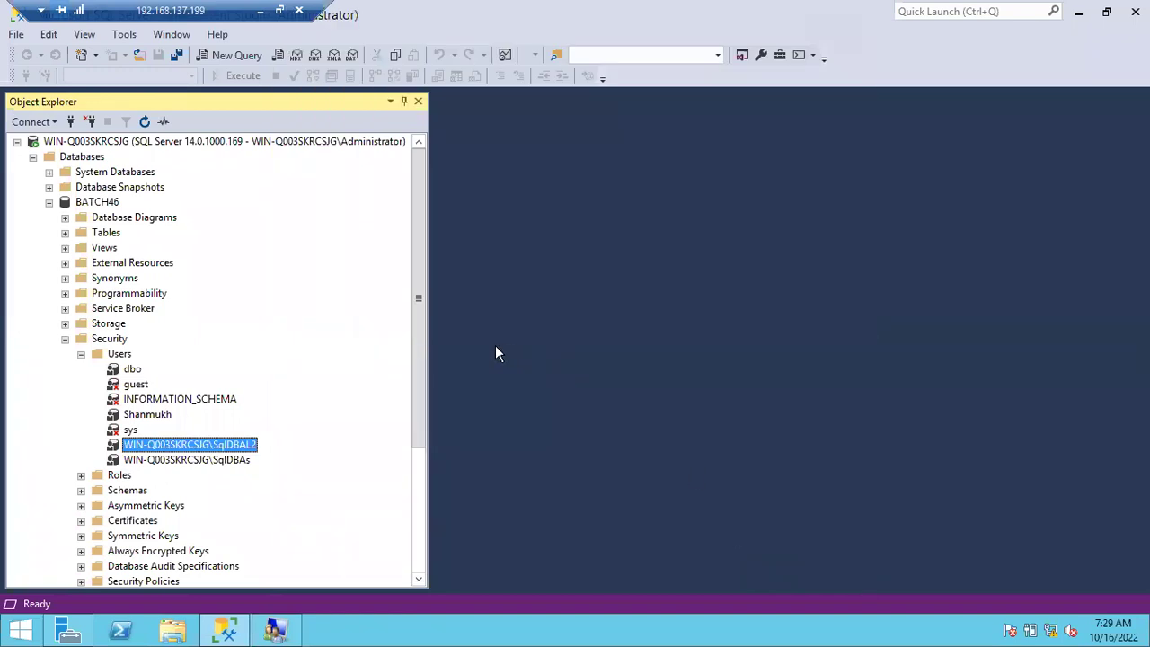
click(65, 339)
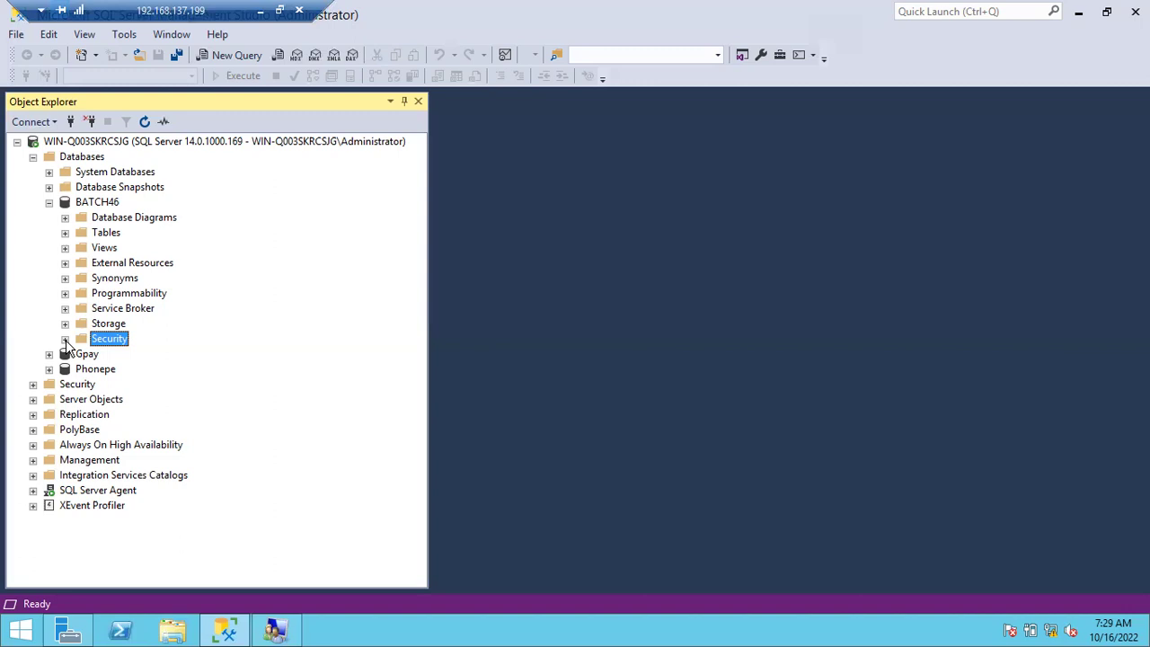
Collapse the BATCH46 and Databases nodes in Object Explorer.
click(48, 202)
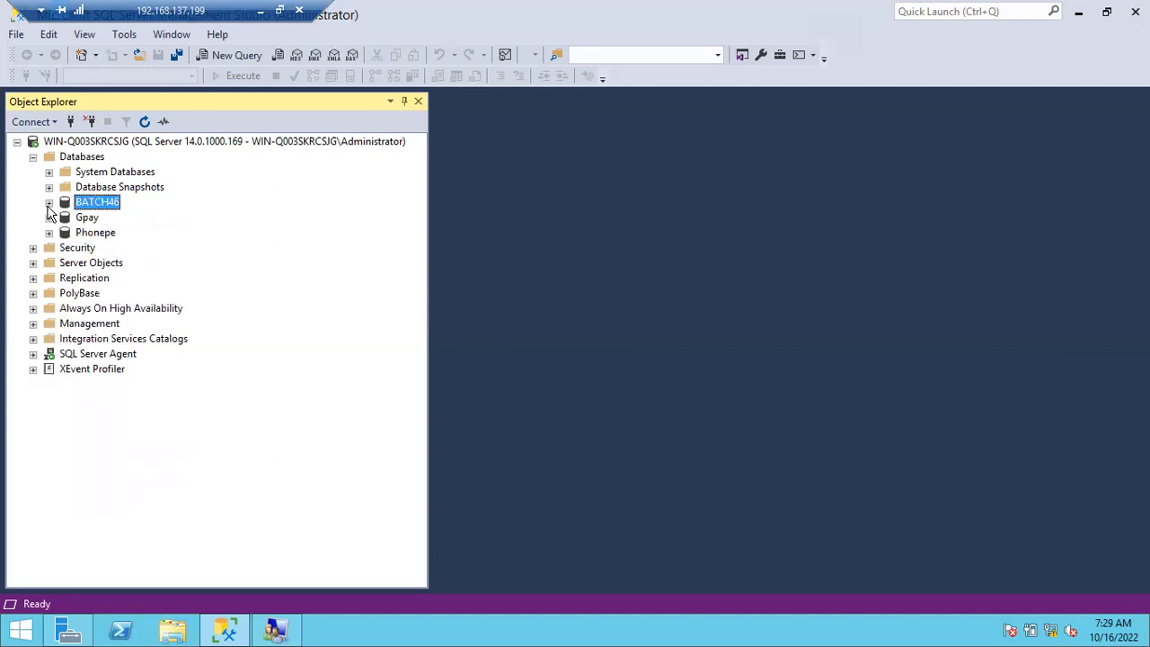
click(32, 156)
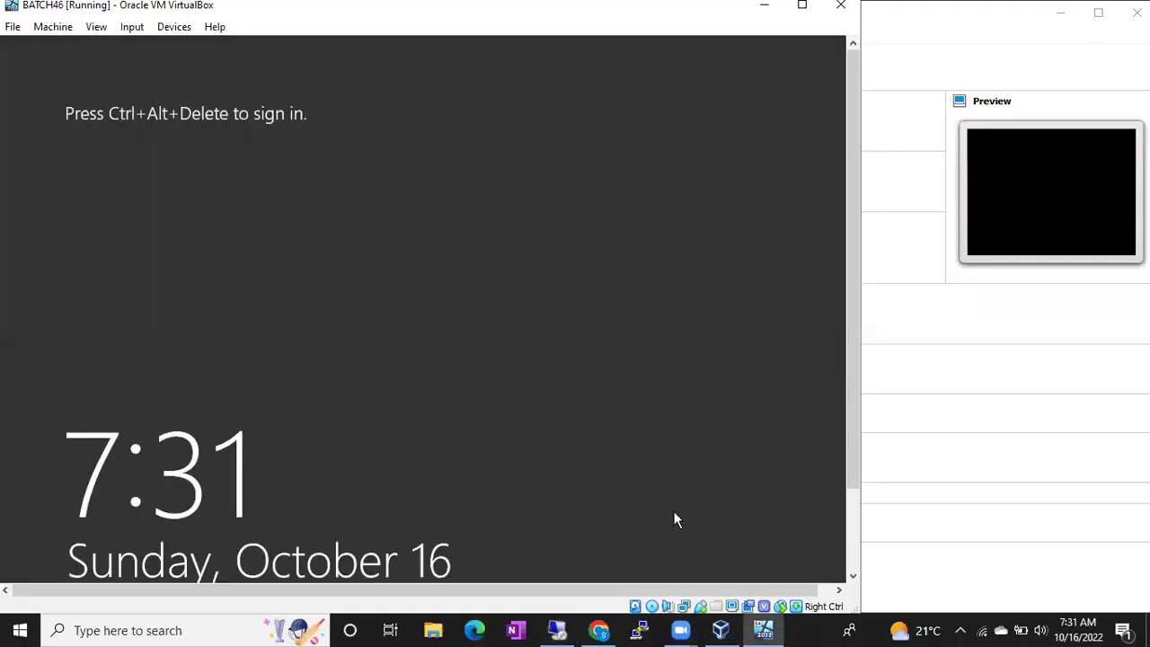
Launch Notepad and type the heading 'Different Types of Bakcups in sql Server'.
click(812, 629)
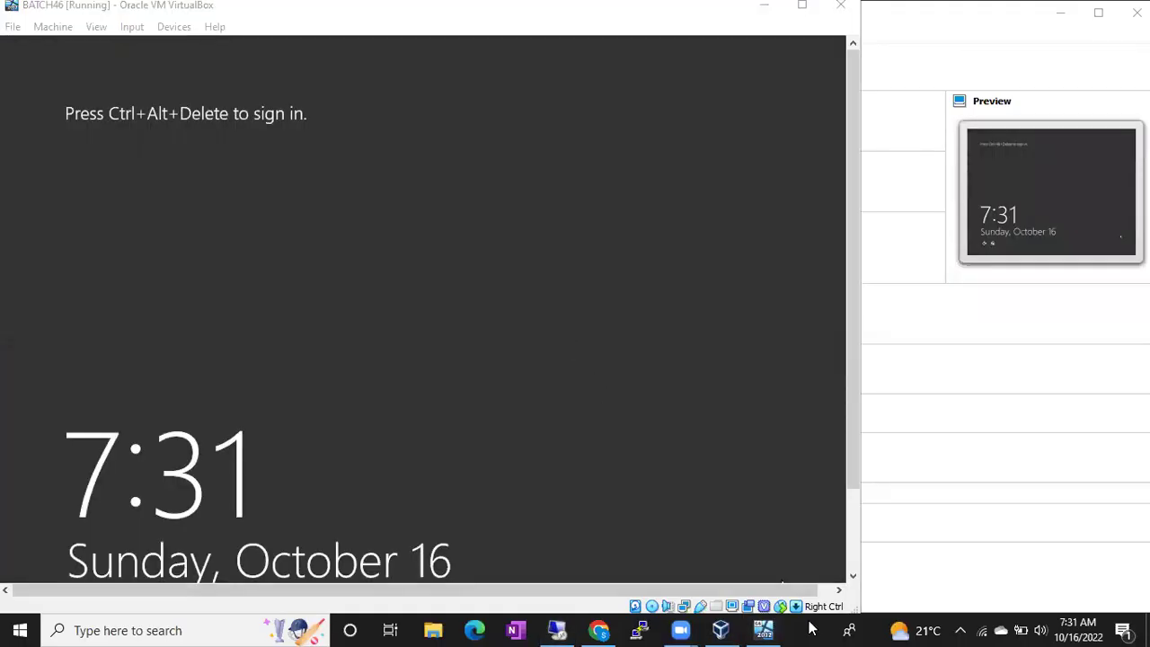
key(super+r)
key(Return)
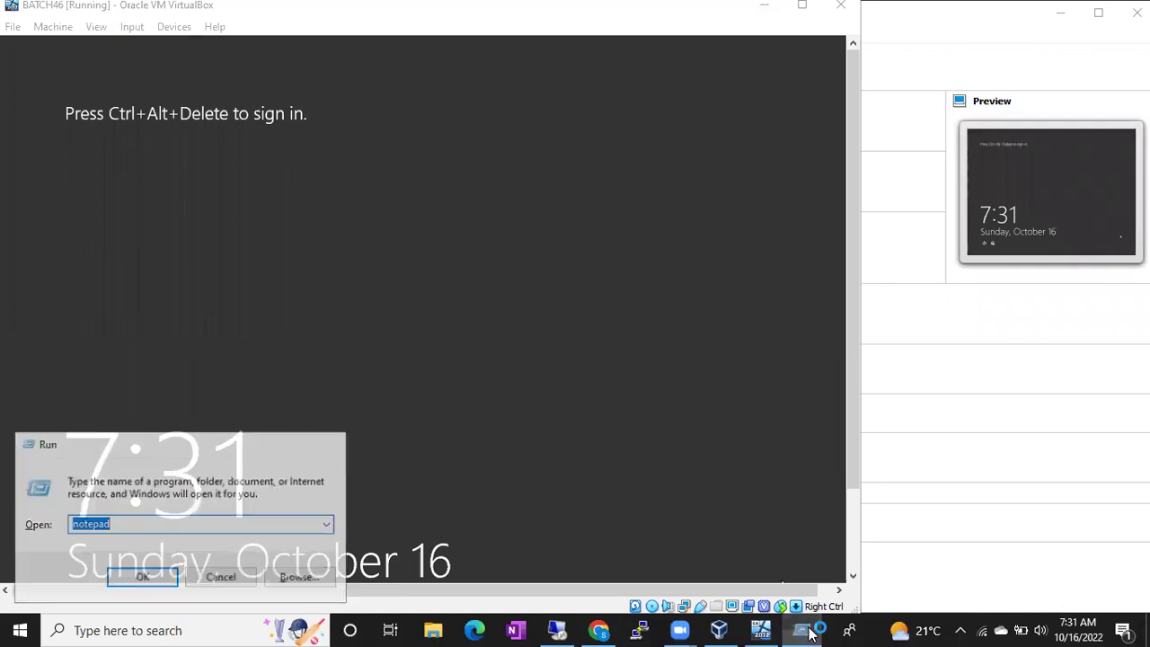
text(Diff)
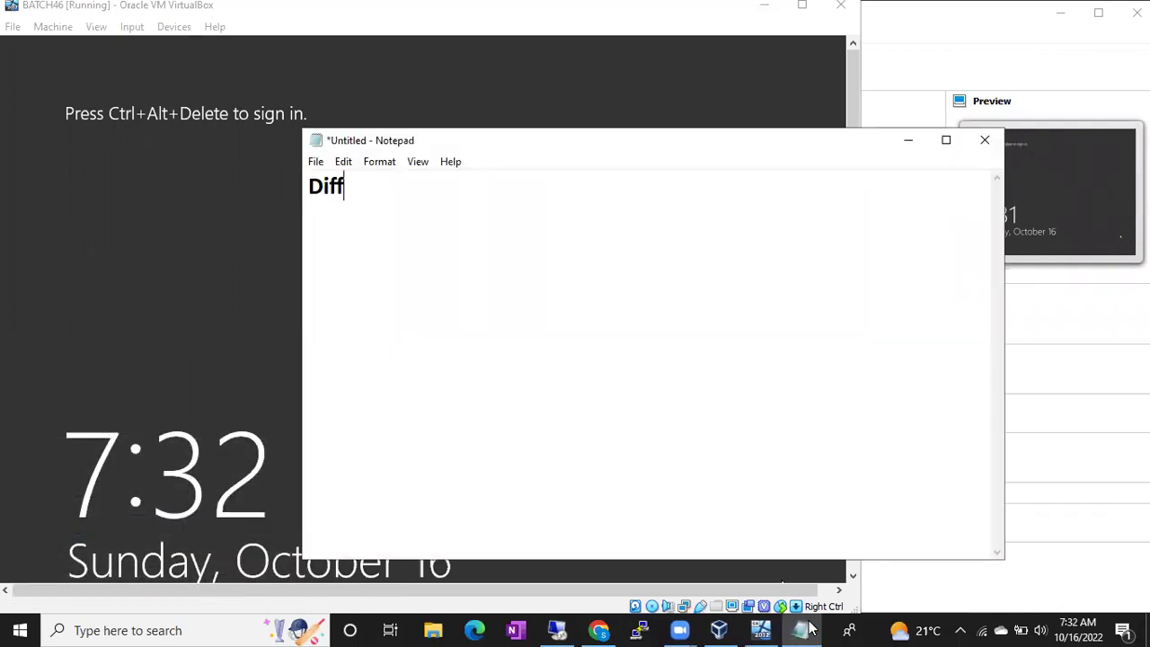
text(erent Typ)
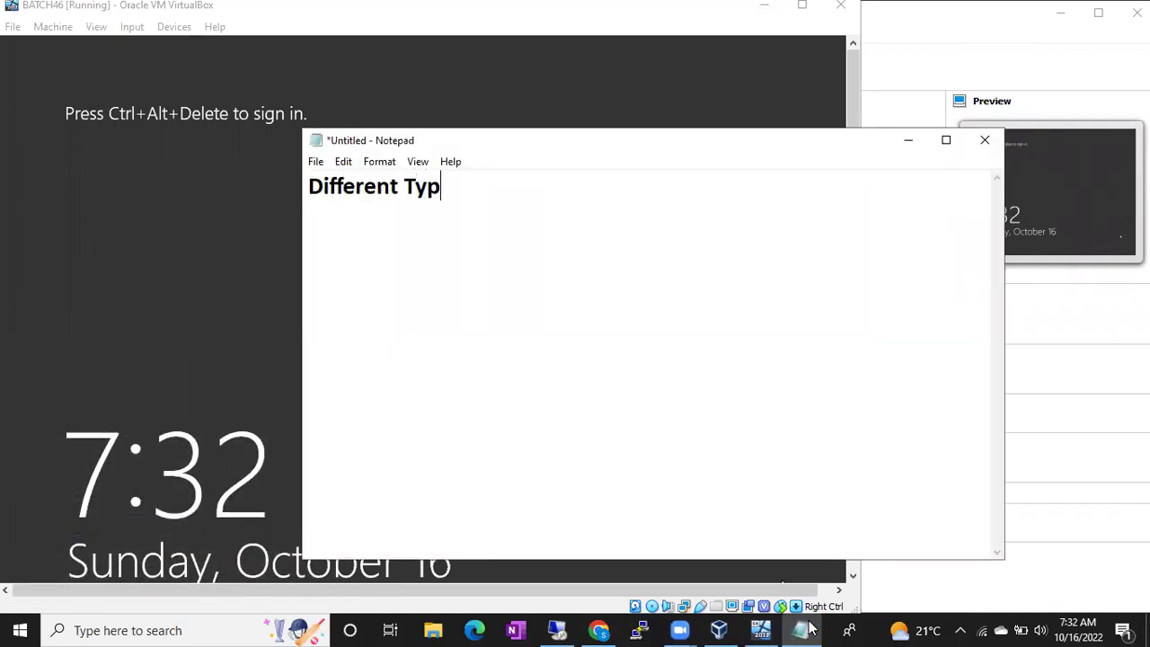
text(es of Bakcups in sql Server)
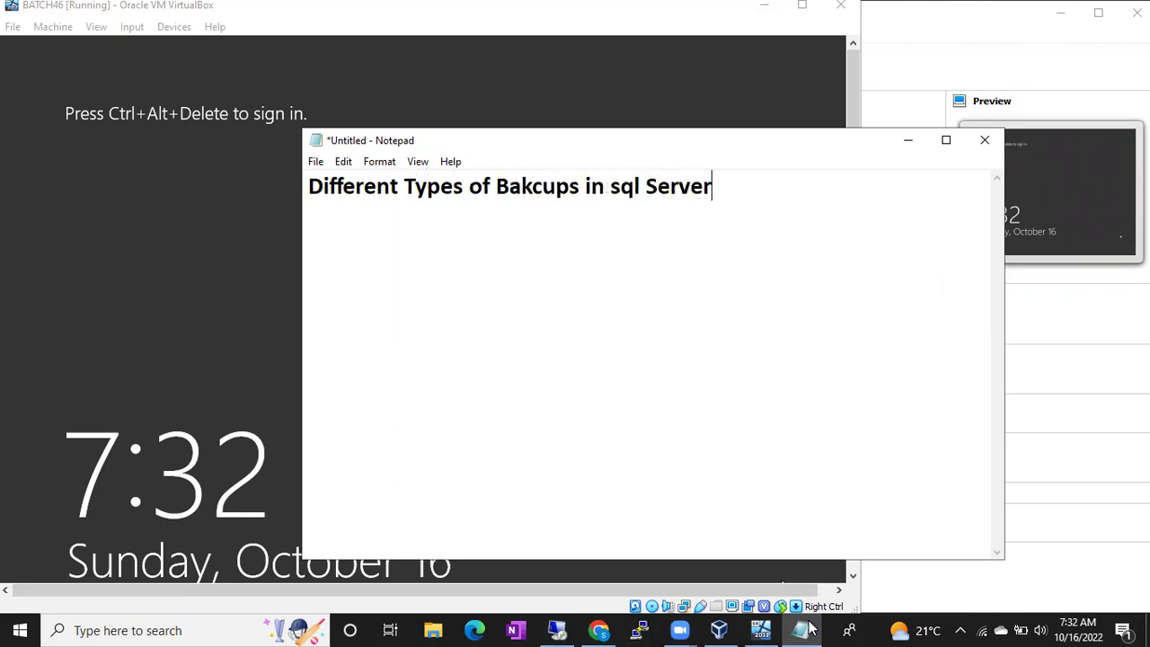
key(Return)
List 11 Types, Full, Diff, Log and Copy Only on separate lines.
text(11 Types)
key(Return)
text(Full)
key(Return)
text(Diff)
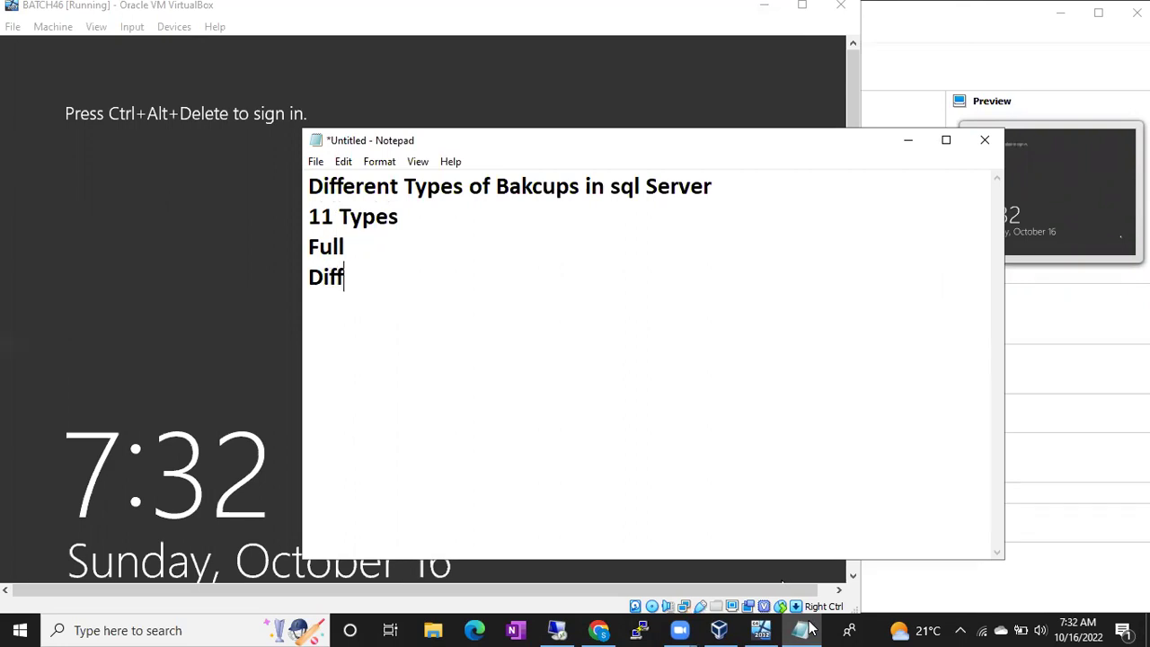
key(Return)
text(Log)
key(Return)
text(Copy Ol)
key(BackSpace)
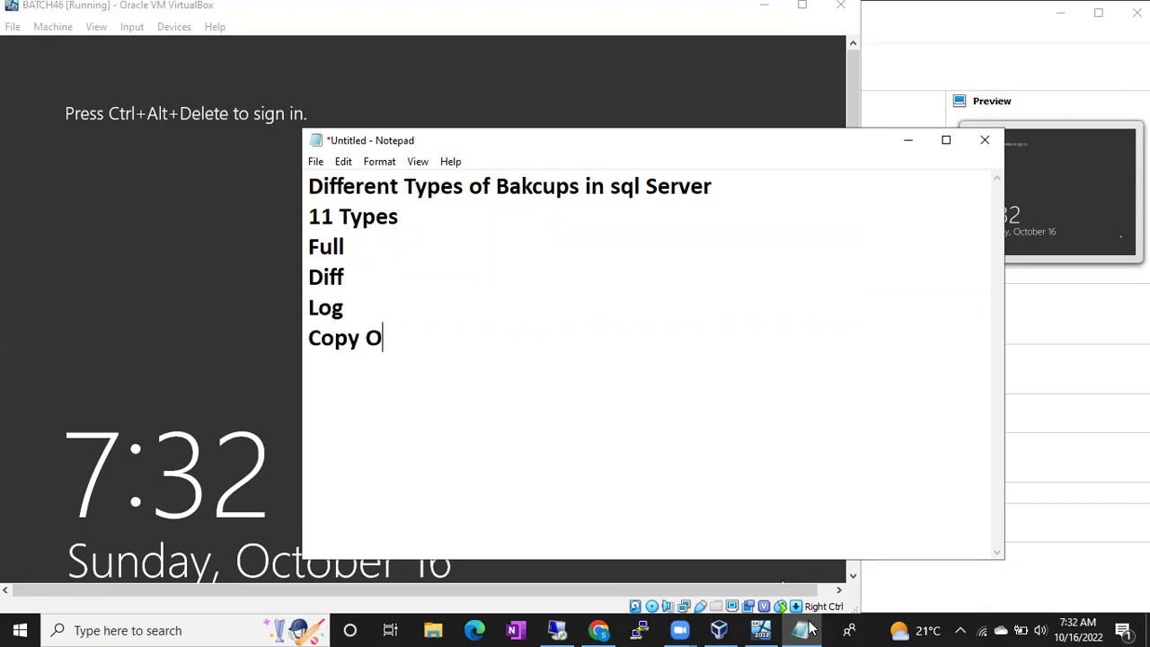
text(nly)
key(Return)
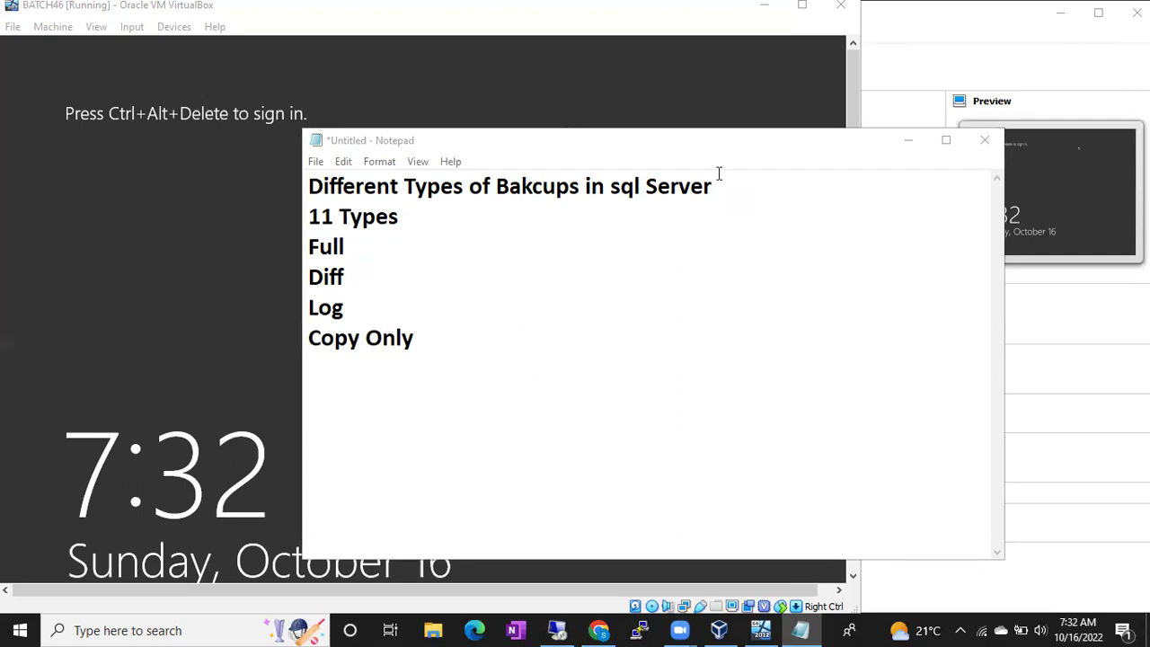
Add File or File Group Bakcup, Stripped, Mirror, Partial Backup and Partial Diff Backup lines.
click(455, 374)
text(File or File Group Bakcup)
key(Return)
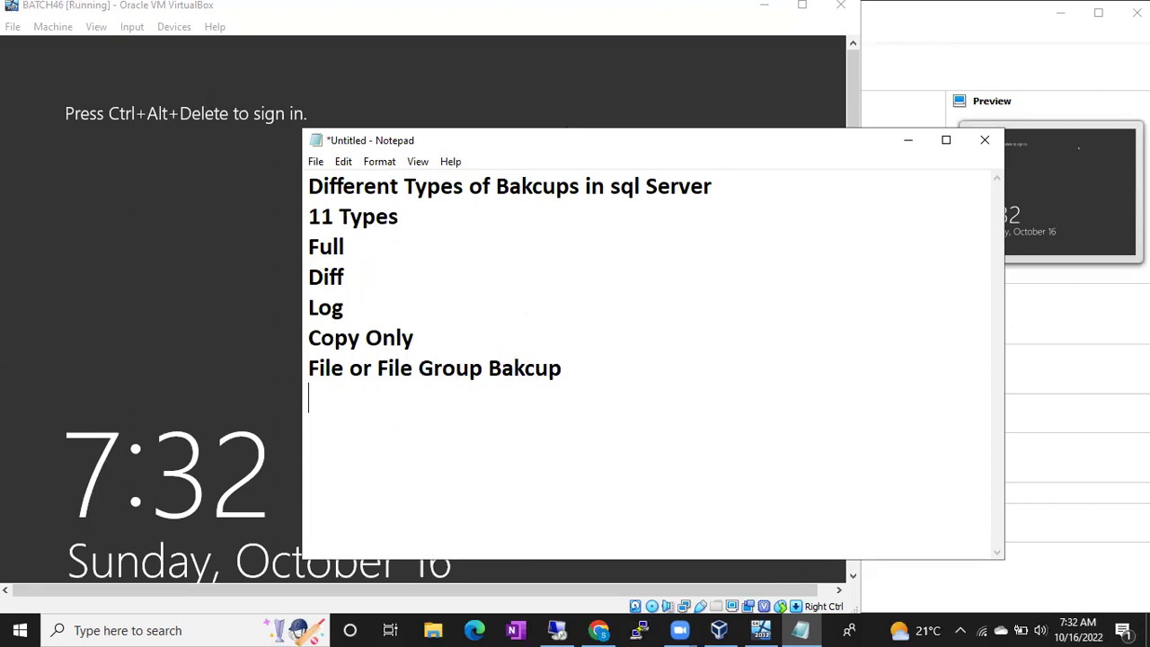
text(Stripee)
key(BackSpace)
key(BackSpace)
text(ped)
key(Return)
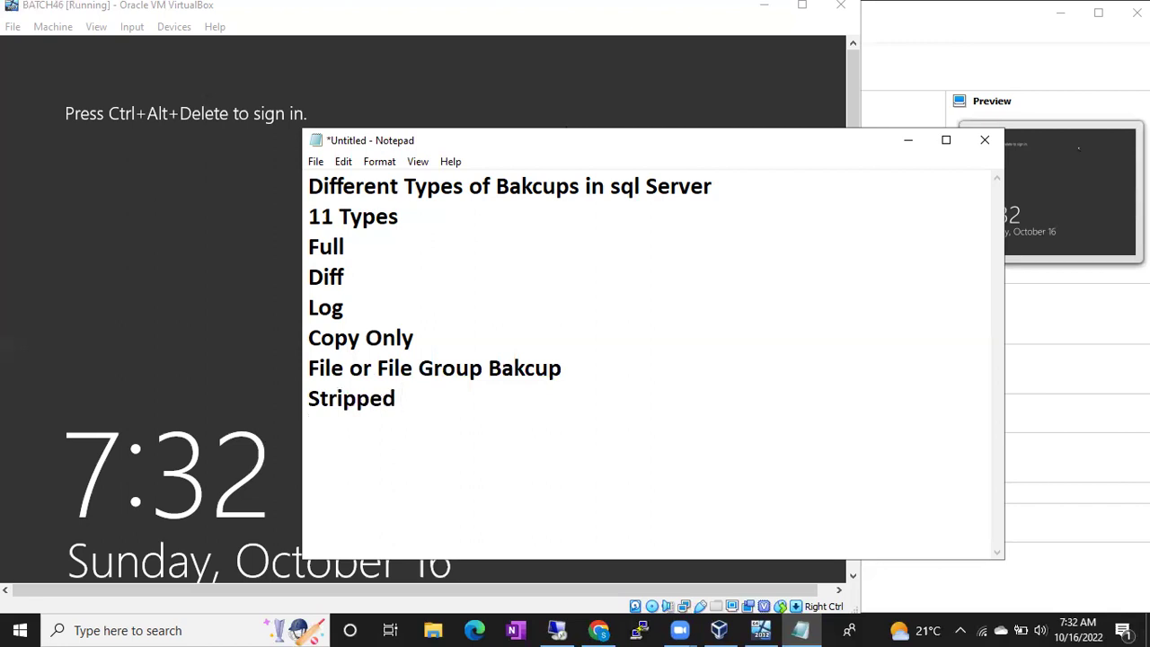
text(Mirror)
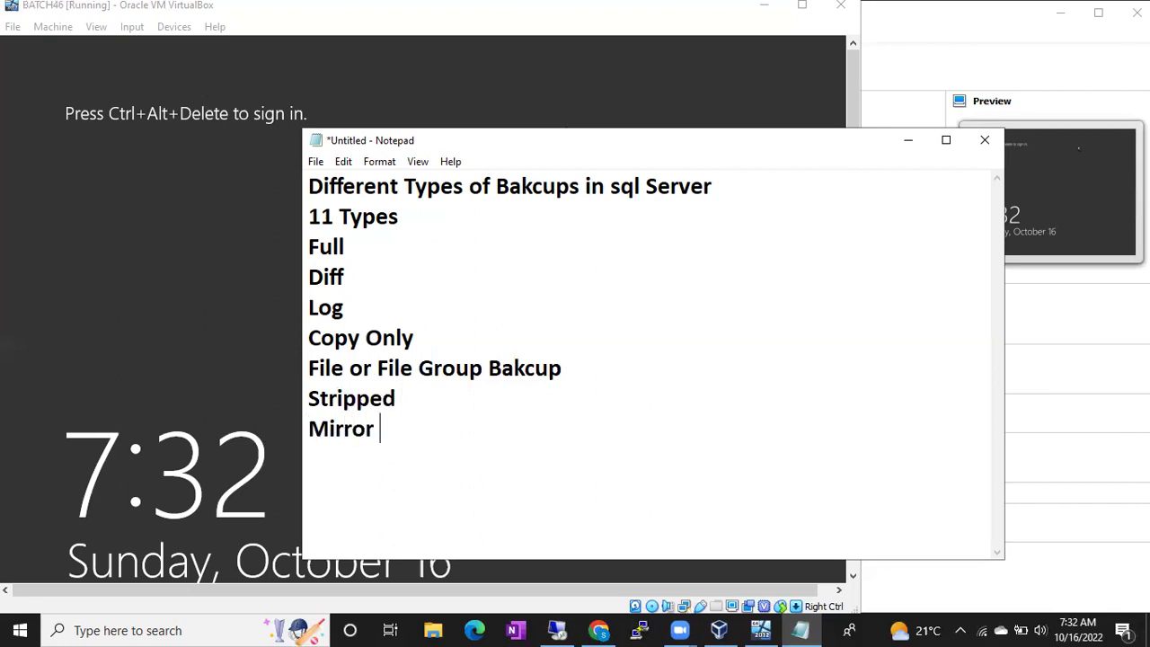
key(Return)
text(Partial Backup)
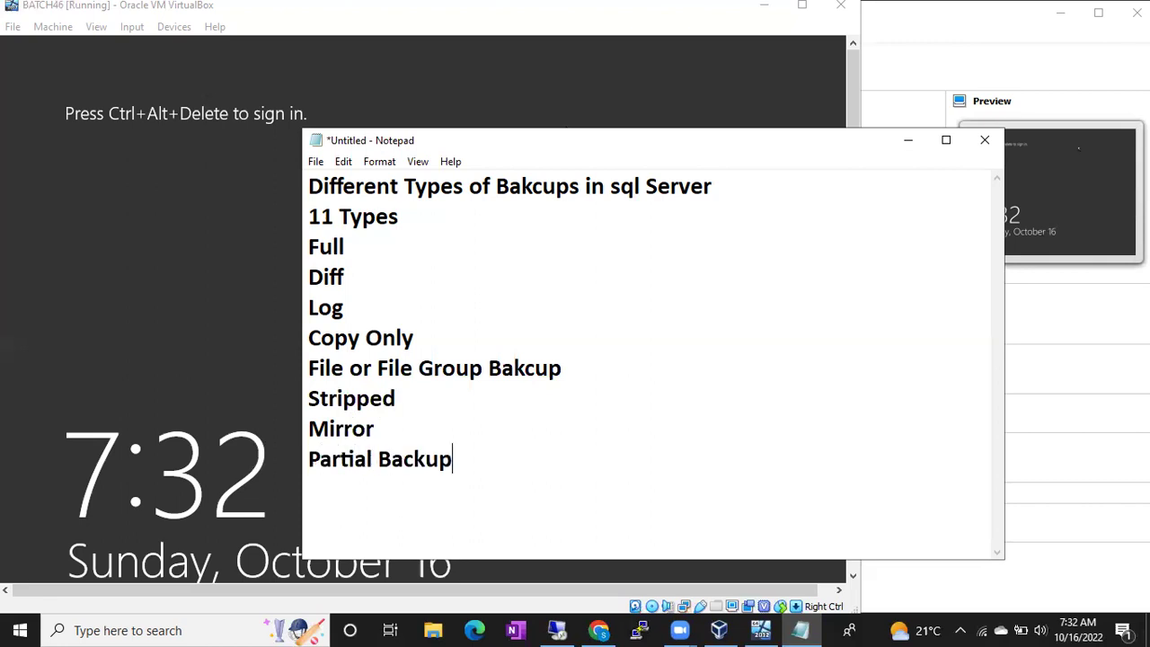
key(Return)
text(Partial Diff)
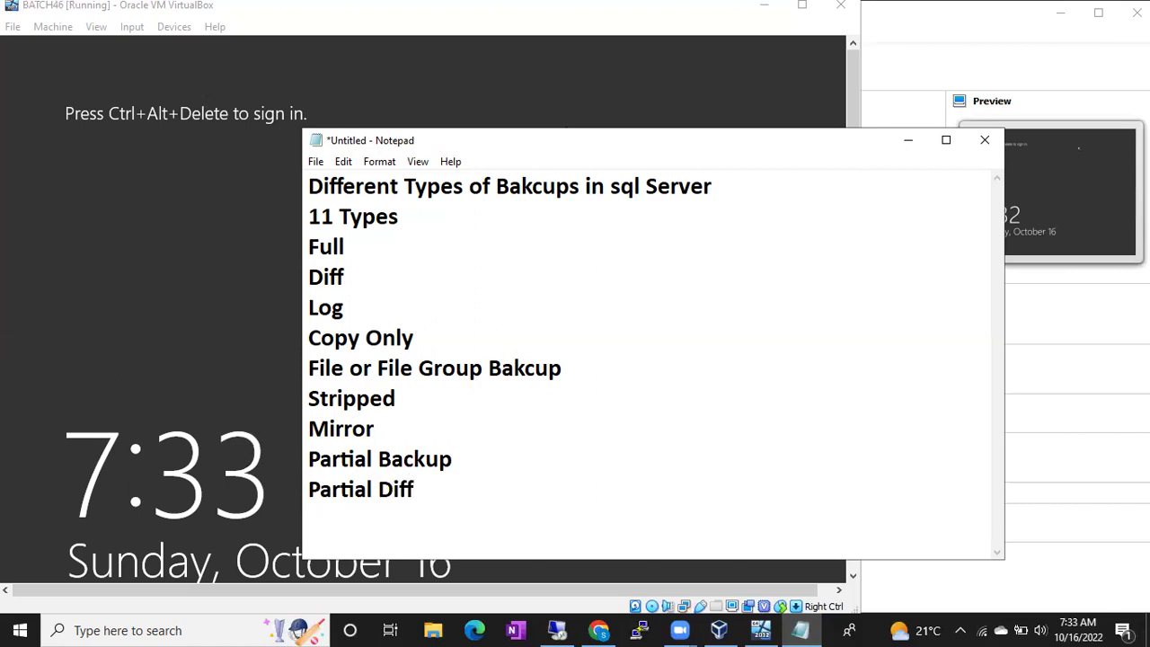
text( Backup)
key(Return)
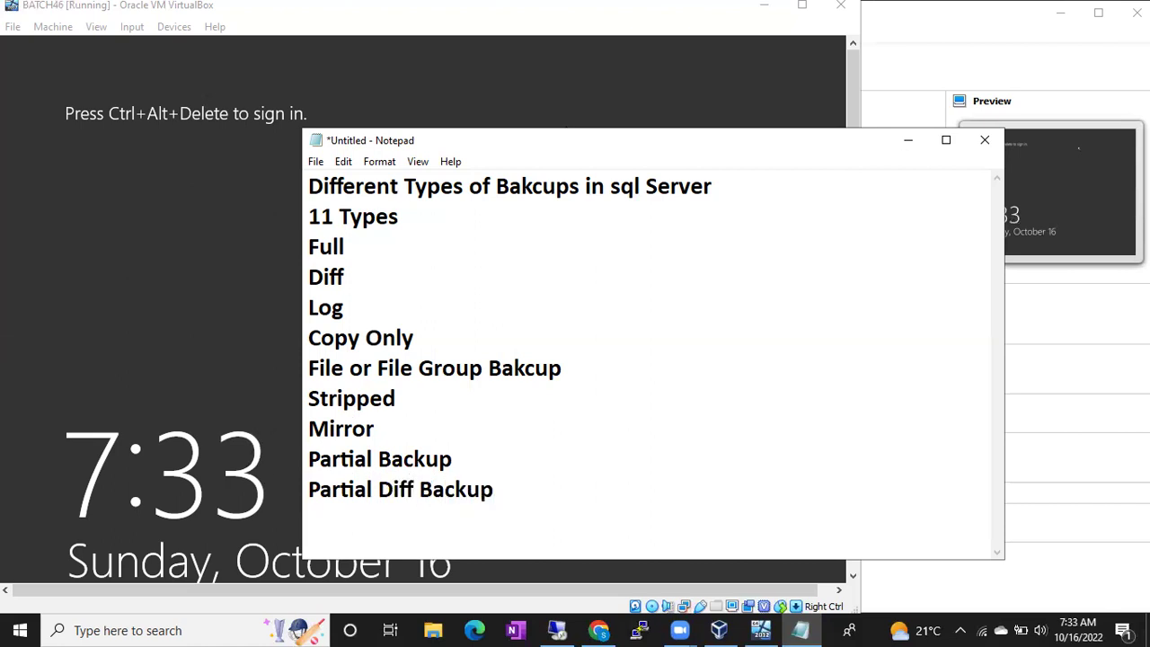
Add a Cold Backups heading at the bottom and a Hot Backups heading above Full.
key(Return)
text(Cold B)
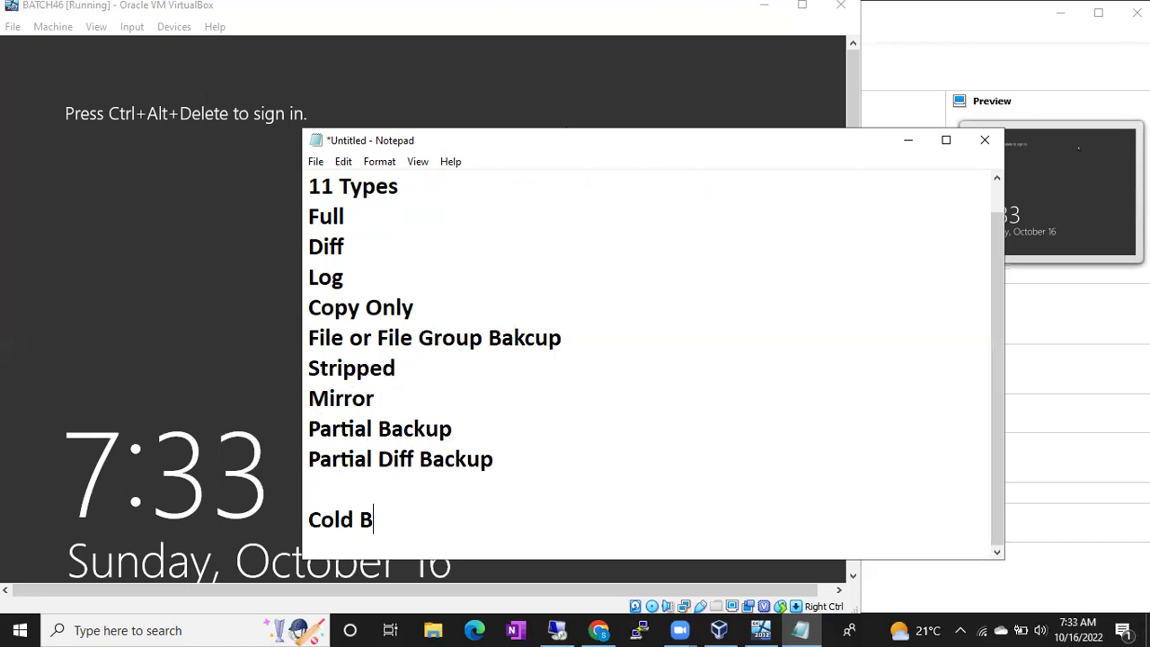
text(ackups)
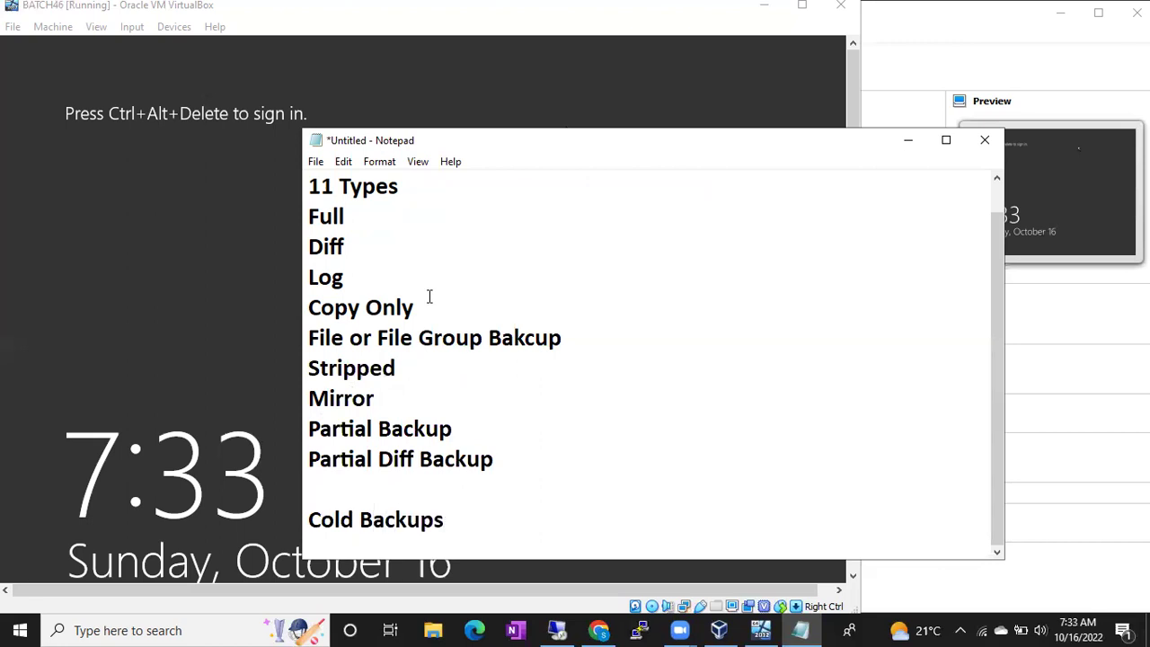
click(312, 212)
key(Return)
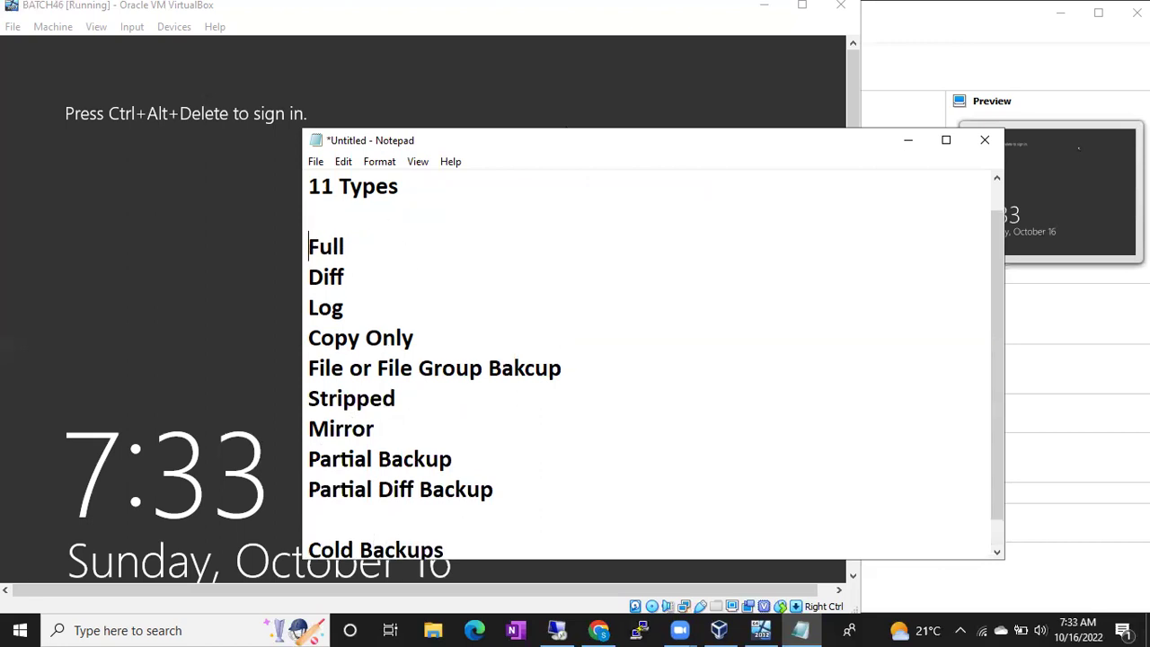
key(Up)
text(Hot Backups)
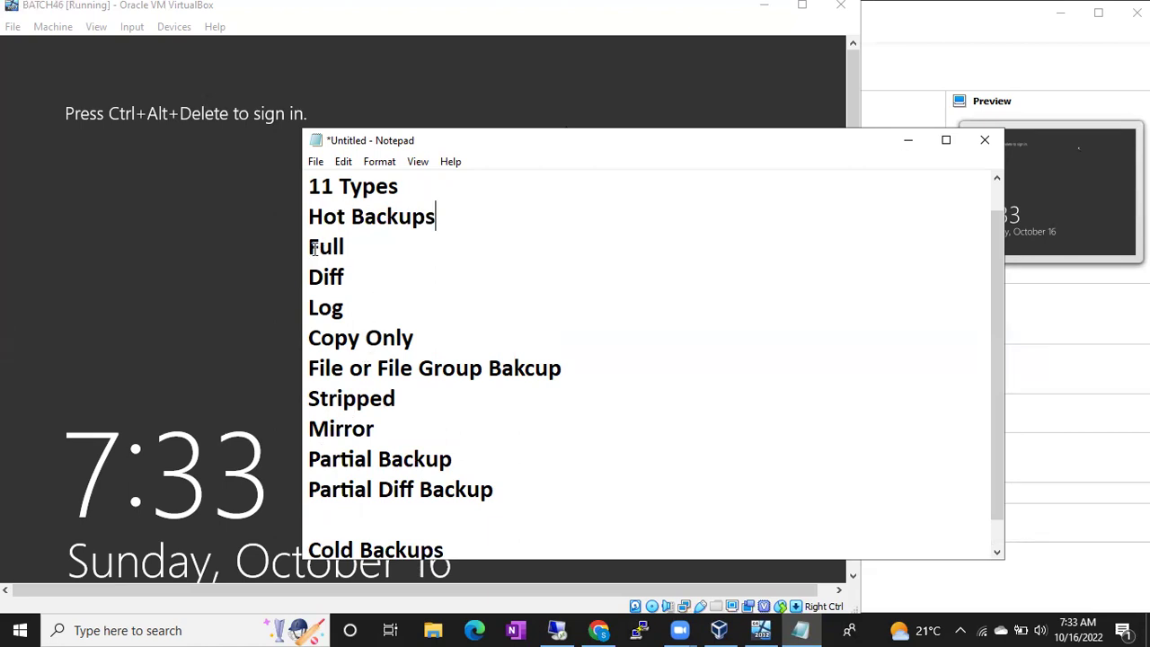
Add a Tail Log Bakcup line after Copy Only and expand Log to Transaction Log Backup.
drag(309, 244, 536, 500)
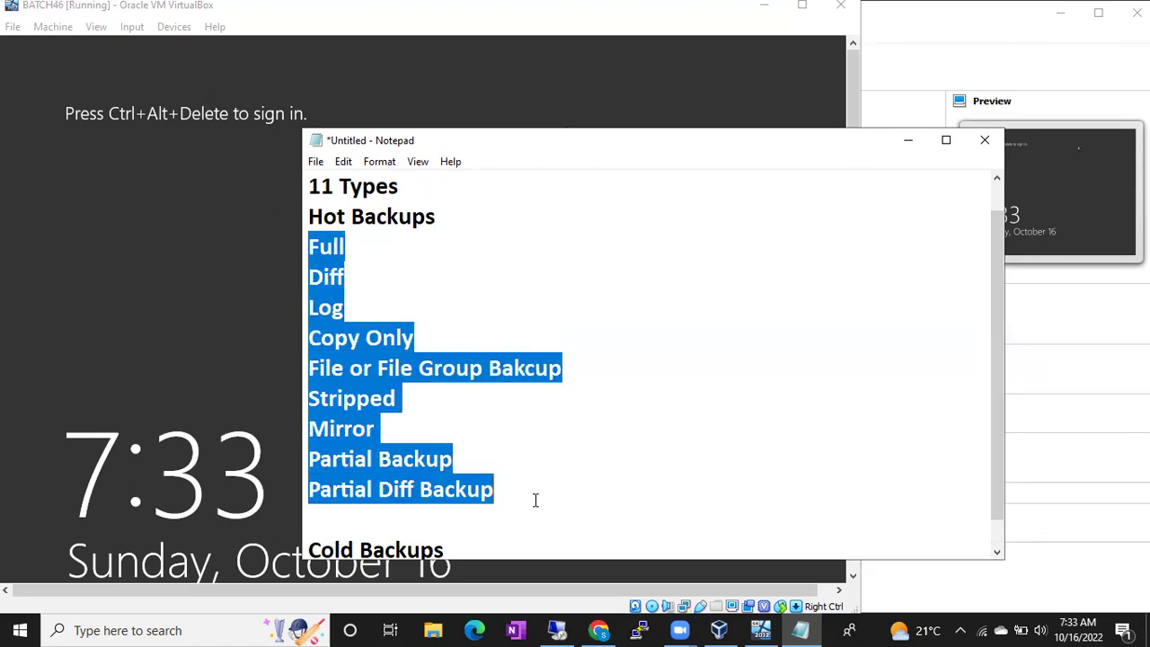
click(440, 348)
key(Return)
text(Tail Log Bakcup)
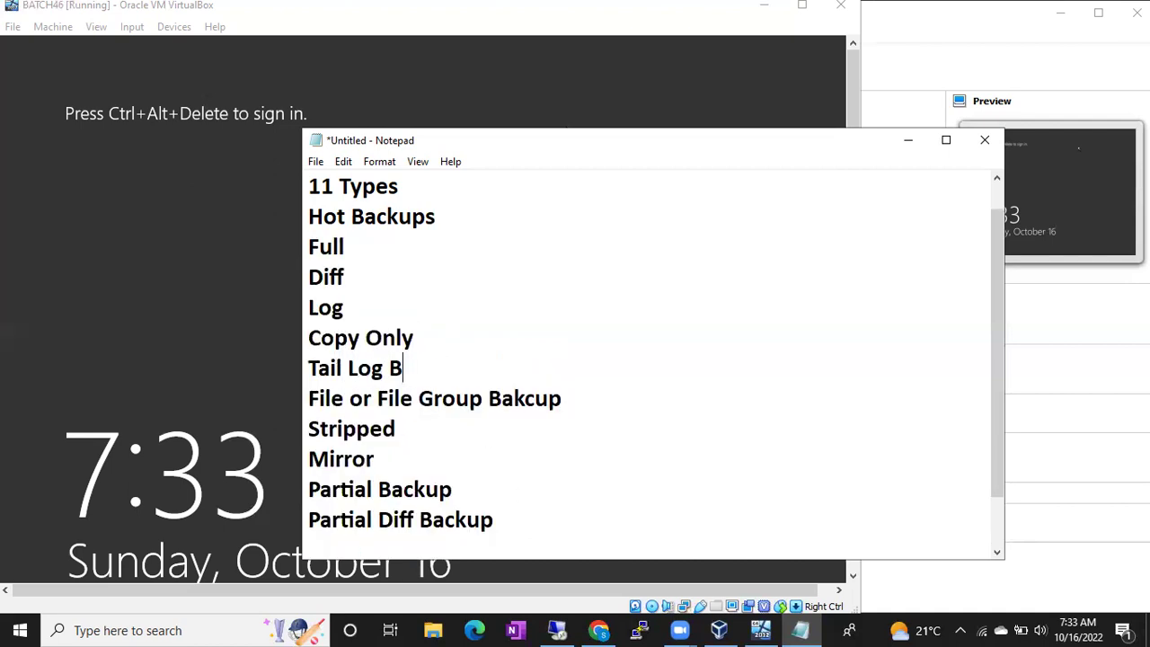
click(308, 308)
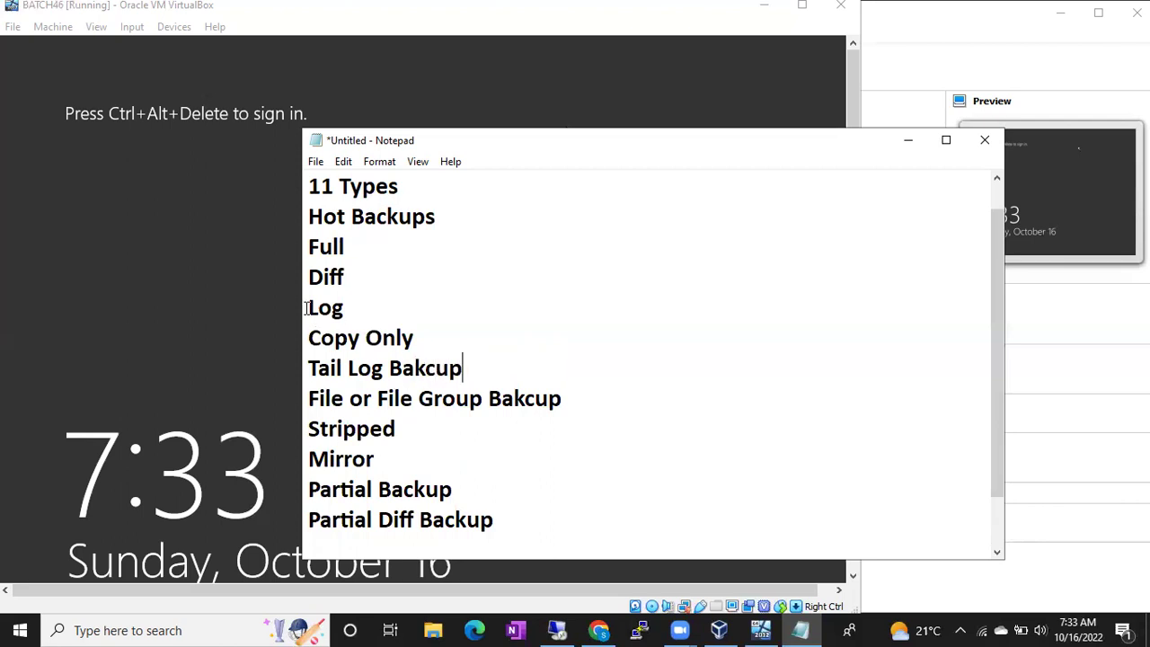
text(Transaciton)
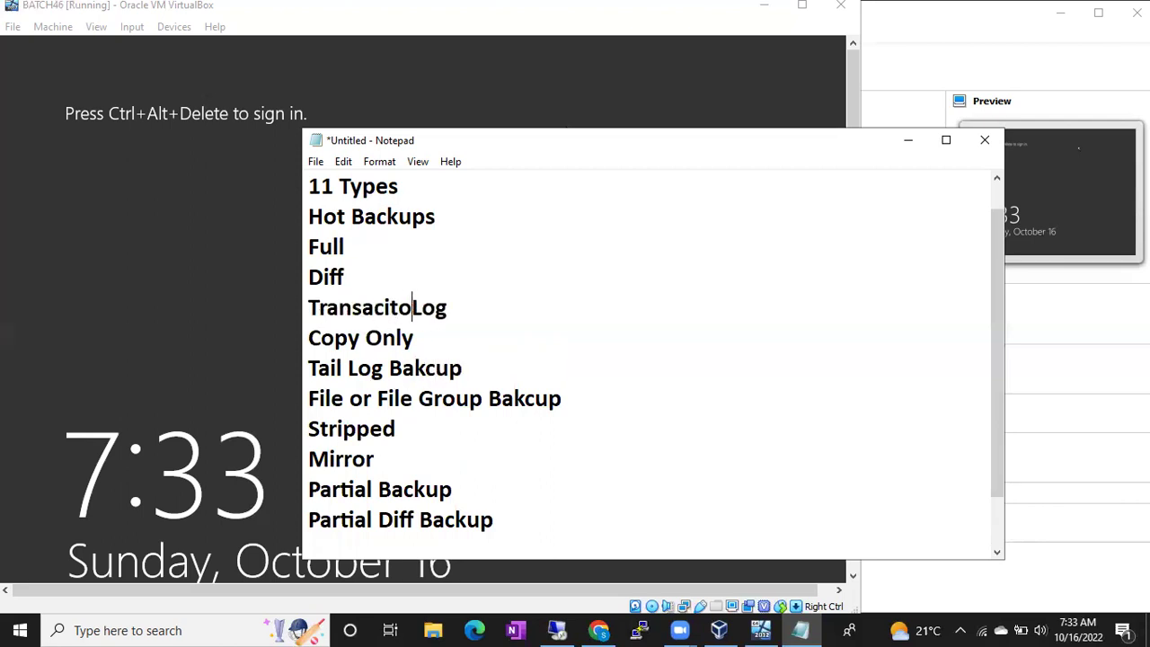
click(492, 302)
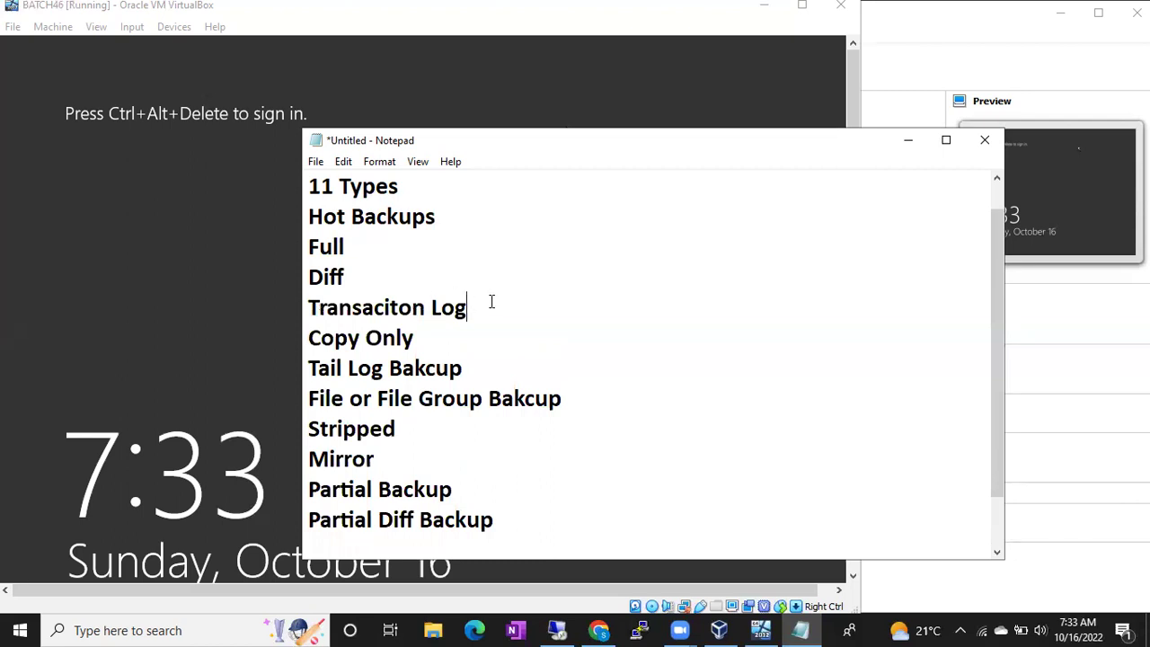
key(BackSpace)
key(BackSpace)
key(BackSpace)
key(BackSpace)
key(BackSpace)
key(BackSpace)
key(BackSpace)
key(BackSpace)
text(tion Log Backup)
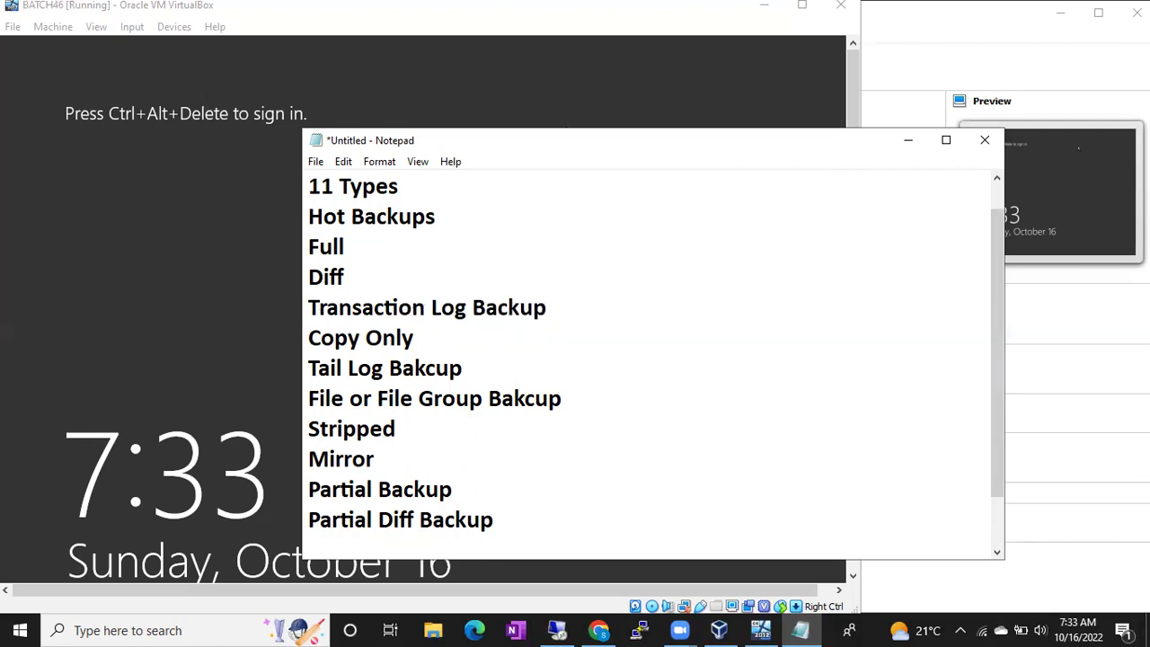
Correct both 'Bakcup' misspellings to Backup, then return to the remote SQL Server session.
click(469, 374)
key(BackSpace)
key(BackSpace)
key(BackSpace)
key(BackSpace)
text(ckup)
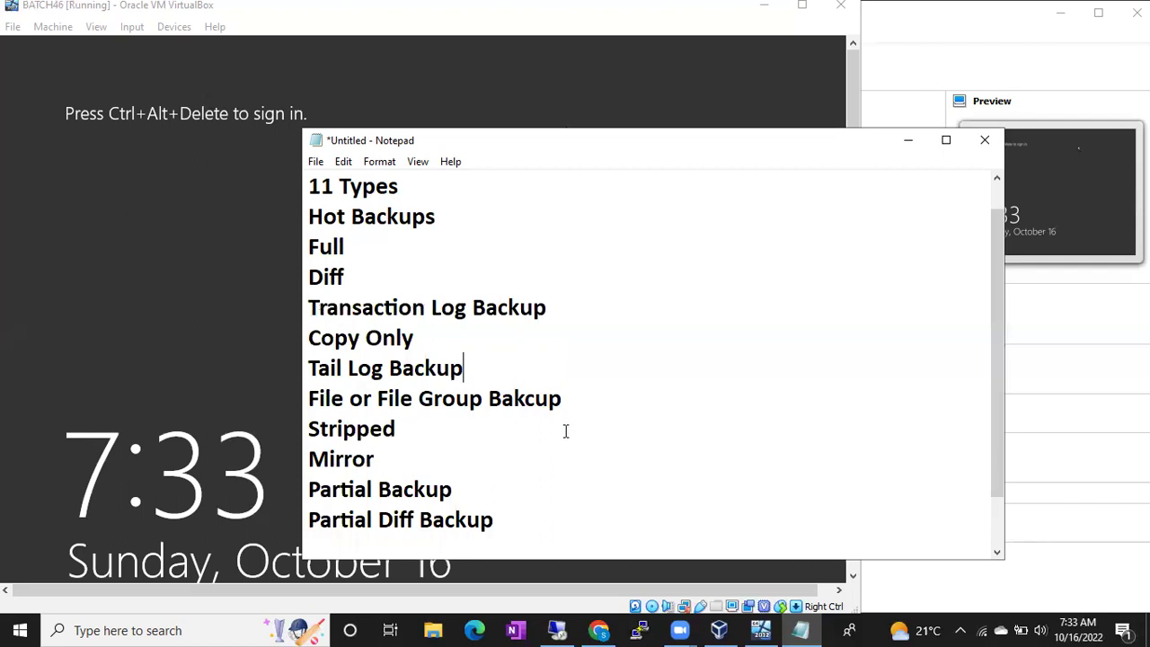
double_click(548, 401)
text(Backup)
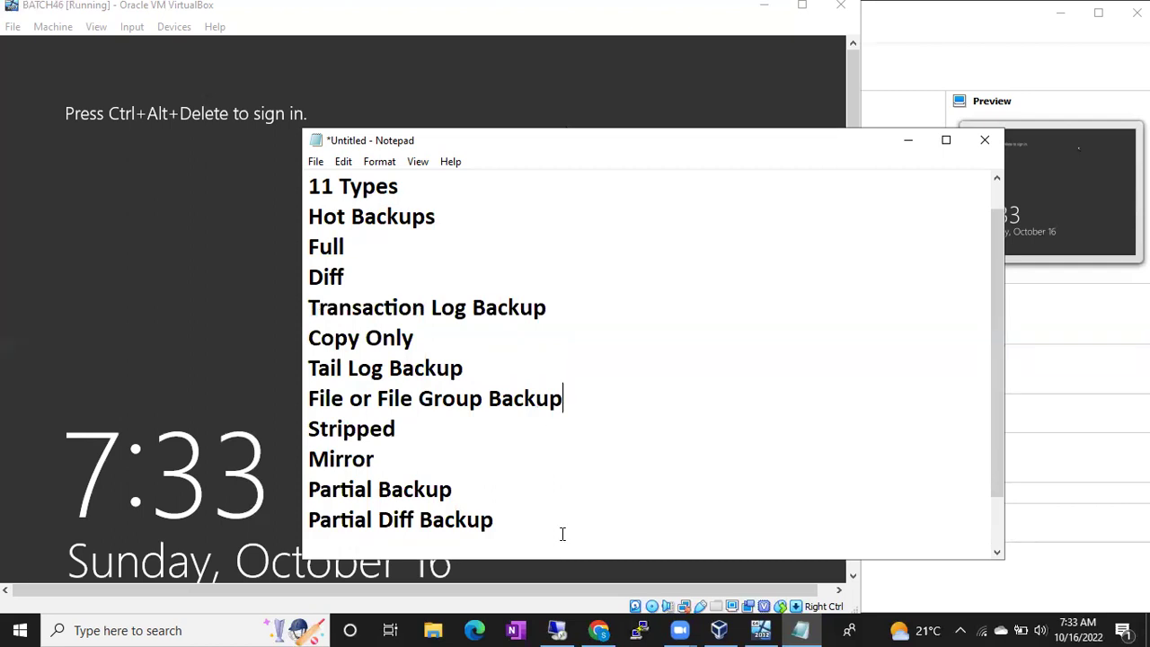
click(556, 629)
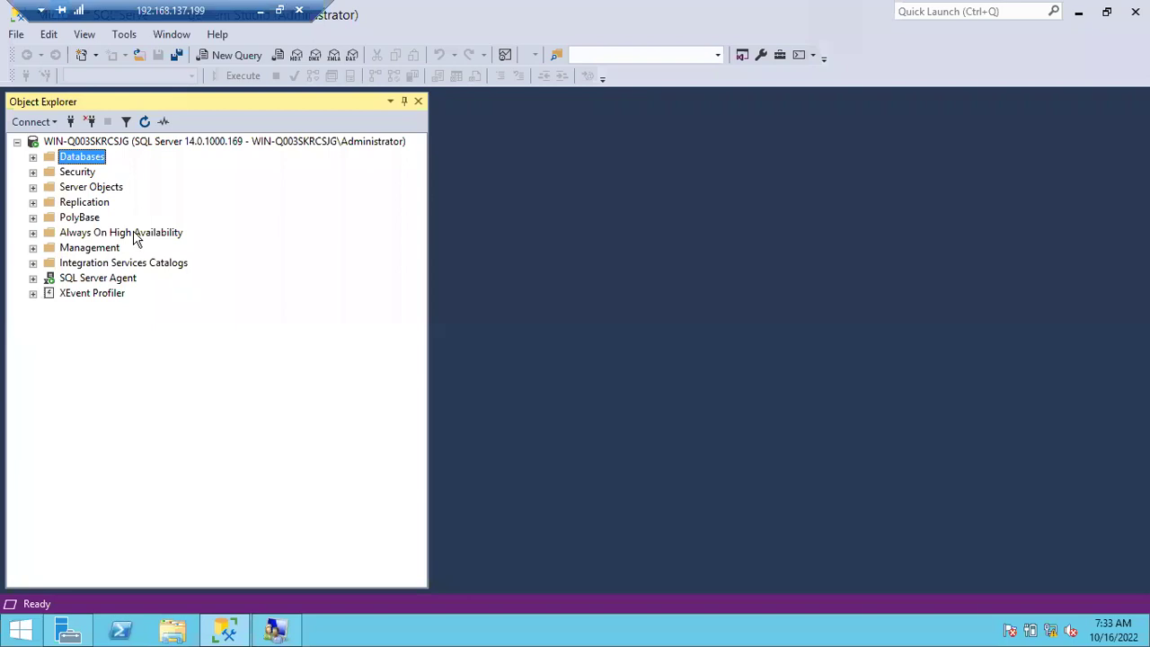
Expand Databases to show BATCH46, Gpay and Phonepe, then select the hot backup lines in Notepad.
click(33, 157)
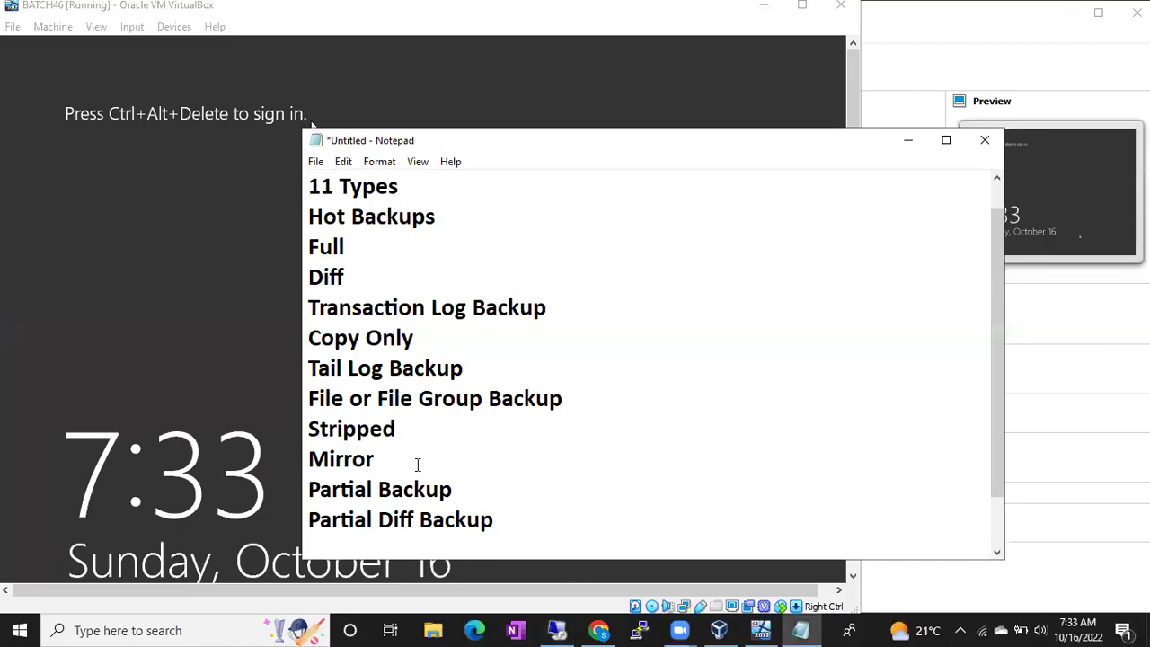
scroll(416, 465, down, 1)
drag(505, 459, 269, 178)
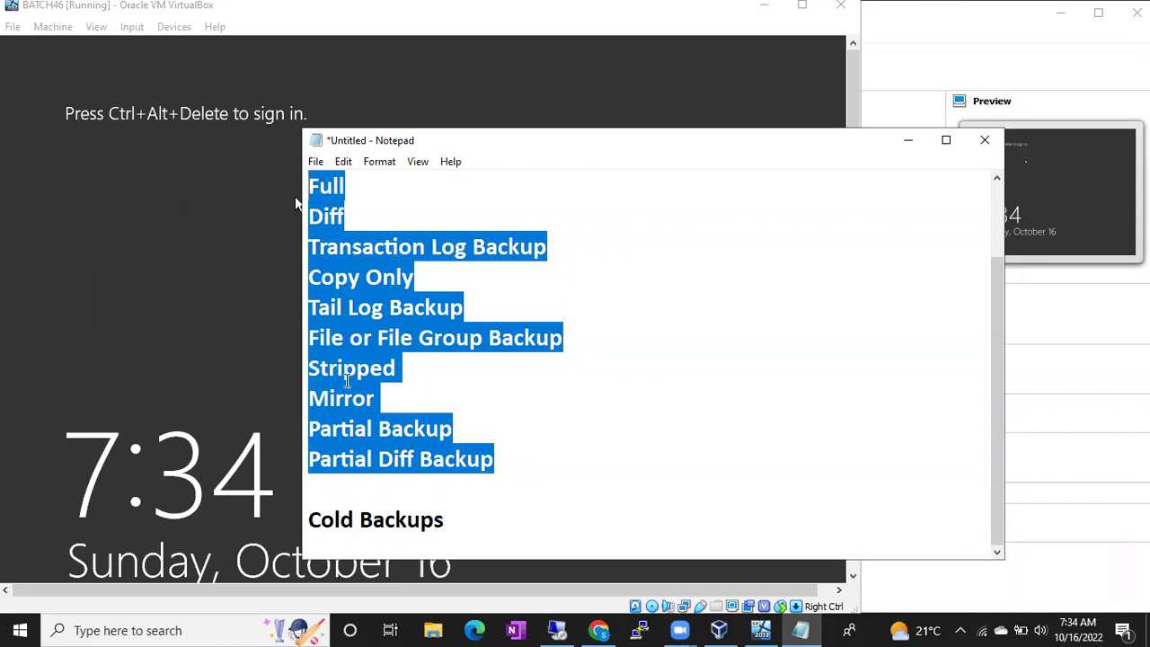
Add 'The Backups that you can take on the offline Databases' under Cold Backups, then return to the remote session.
click(458, 522)
key(Return)
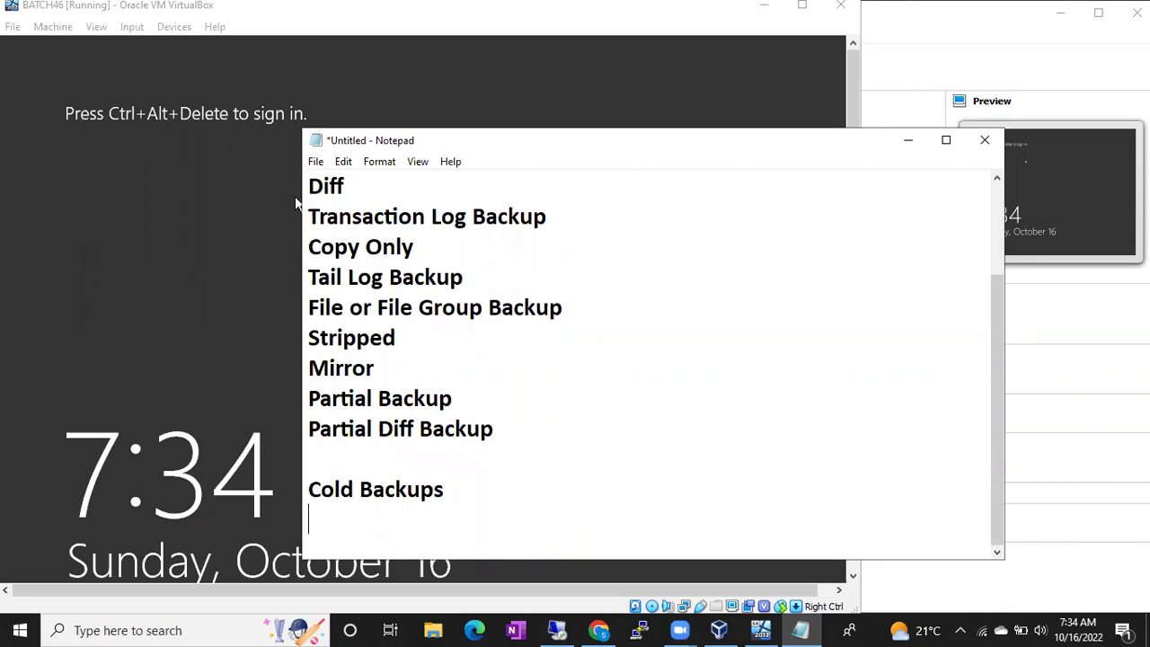
text(The Backups that you can take on the offline Databases)
key(Return)
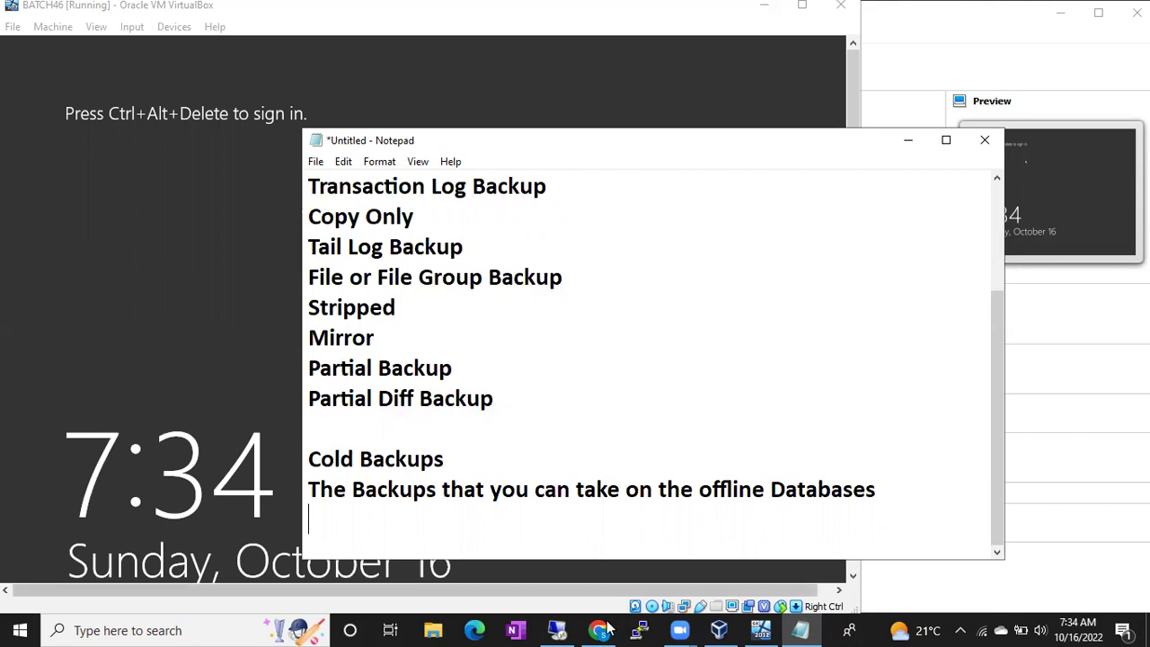
click(557, 630)
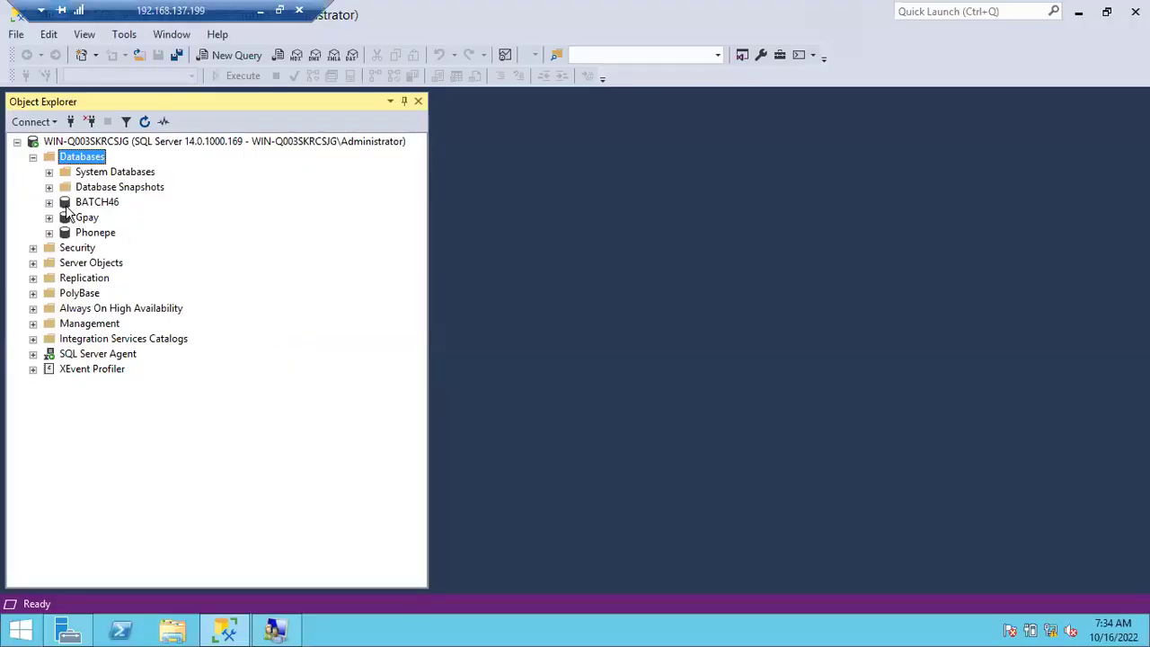
Select BATCH46 in Object Explorer and open File Explorer on This PC.
click(86, 204)
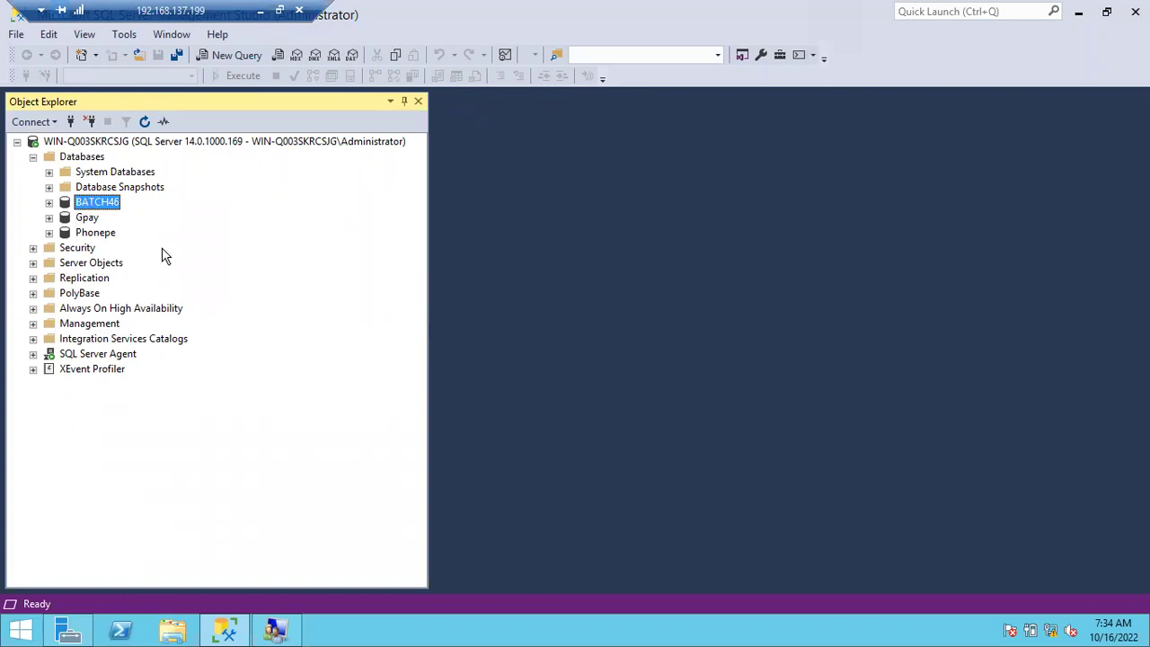
key(super+e)
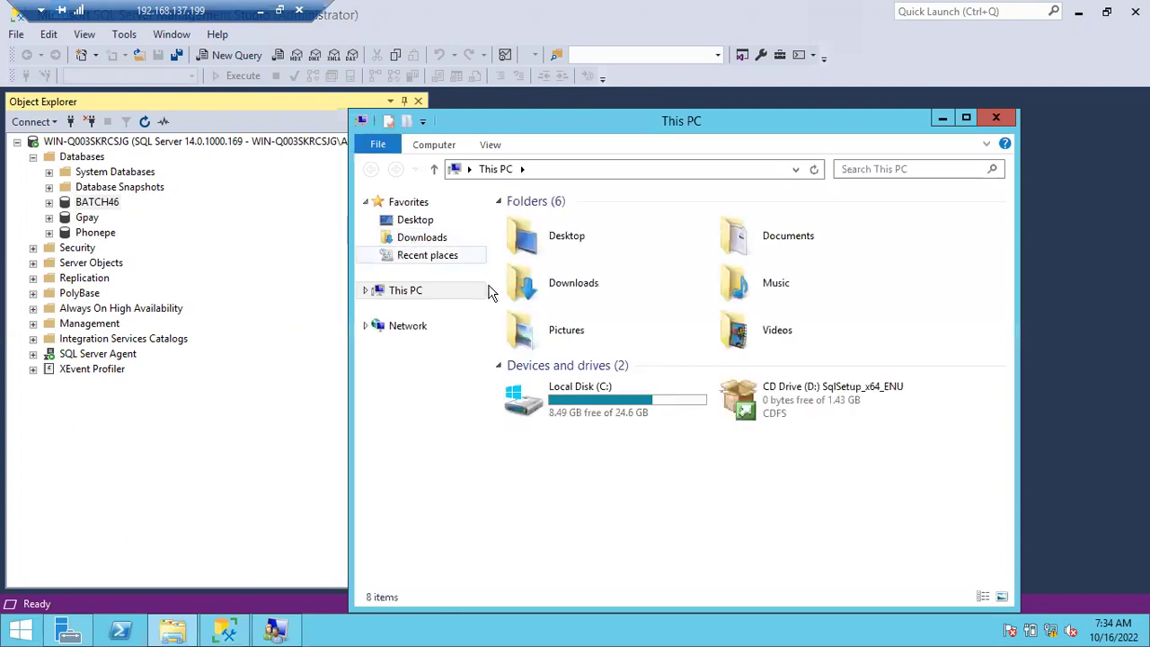
Browse to C:\Program Files\Microsoft SQL Server\MSSQL14.MSSQLSERVER\MSSQL\DATA.
double_click(575, 400)
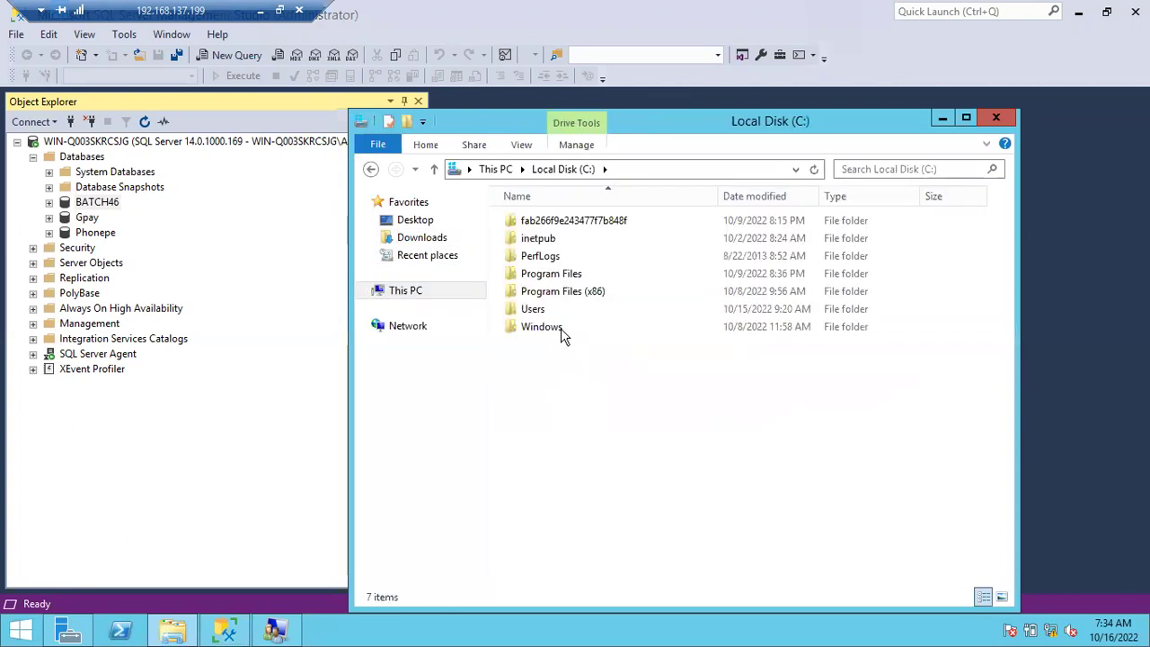
double_click(545, 275)
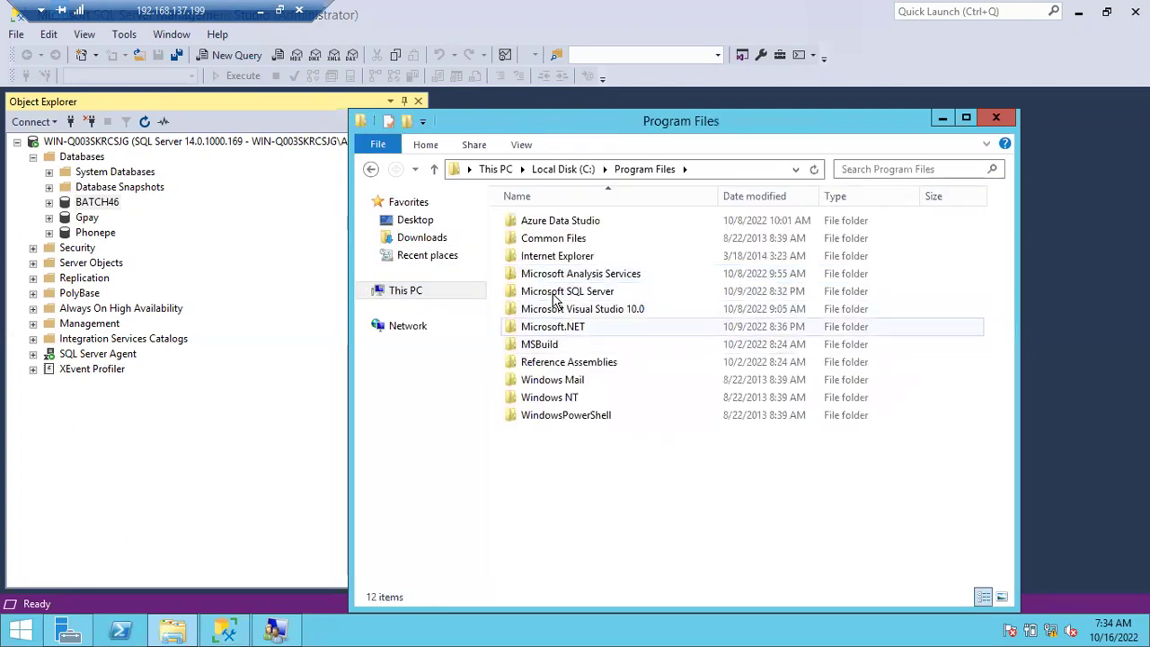
double_click(555, 293)
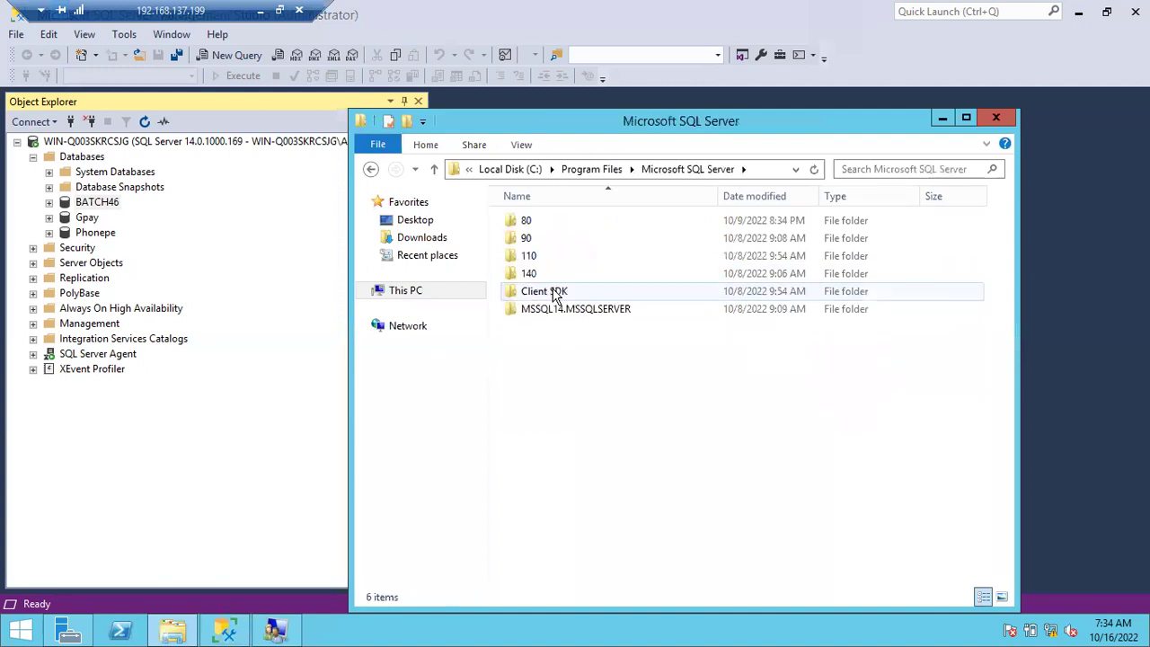
double_click(554, 311)
click(550, 222)
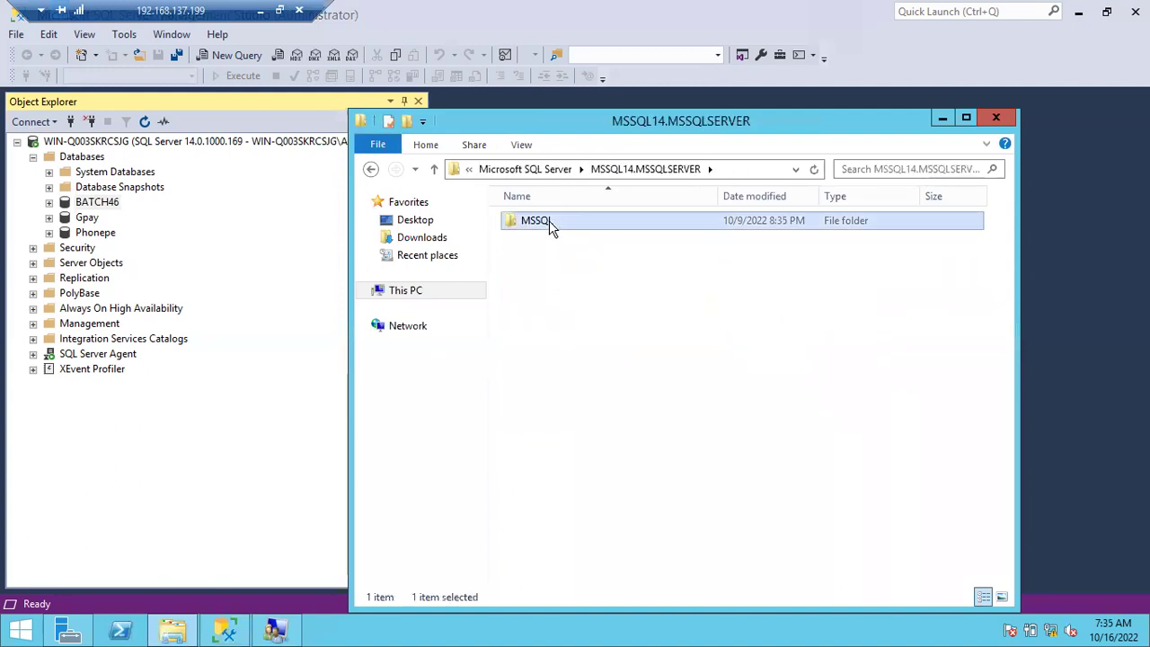
double_click(549, 221)
double_click(538, 255)
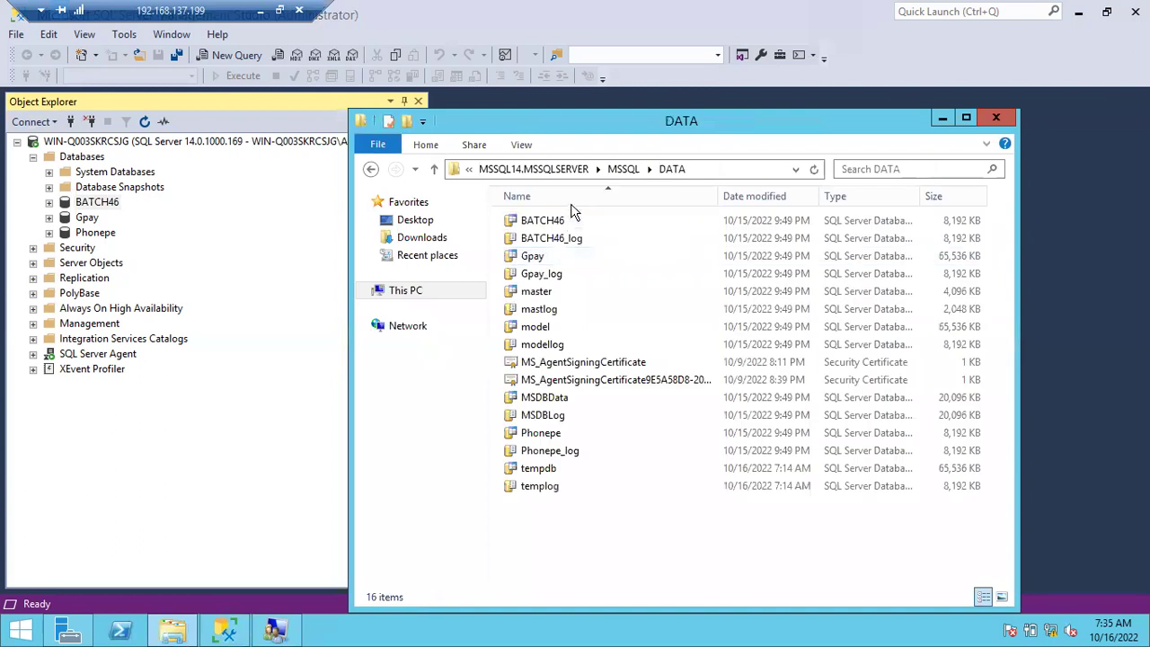
Copy the BATCH46 and BATCH46_log files to the clipboard and show the desktop.
click(547, 222)
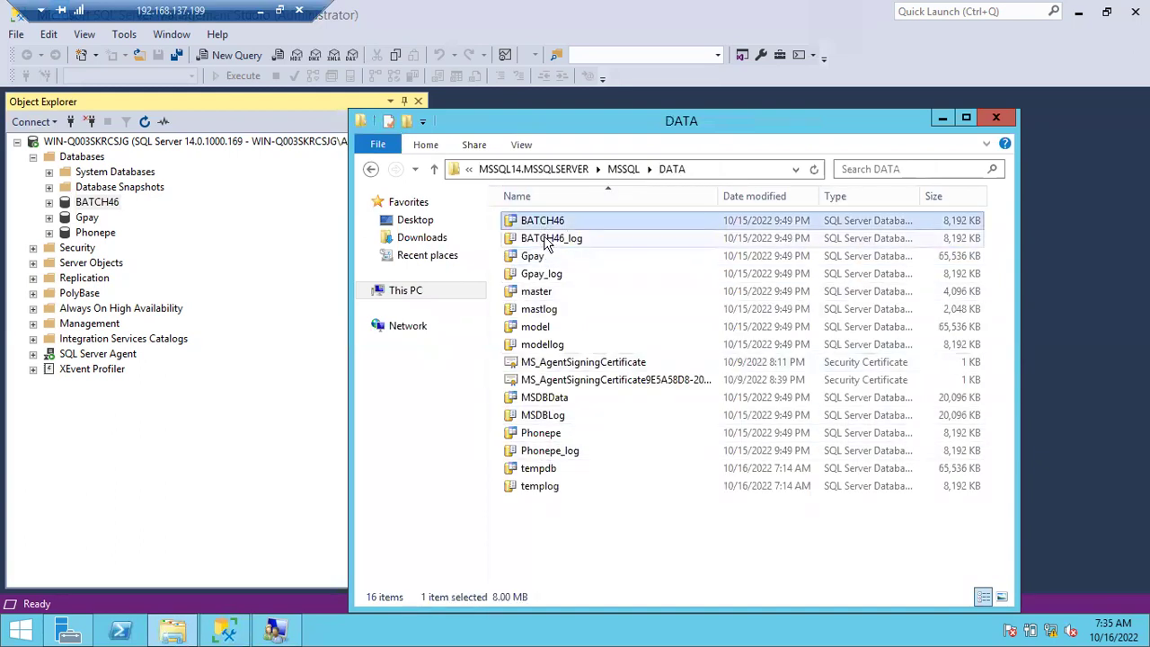
click(545, 241)
click(543, 225)
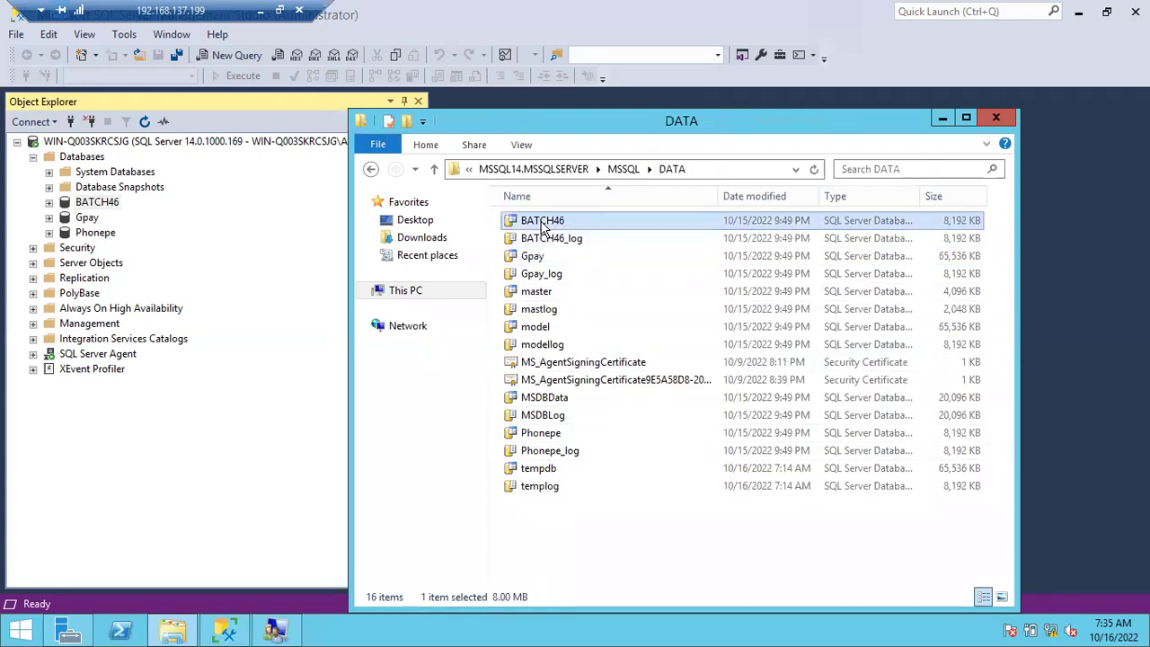
key(shift+Down)
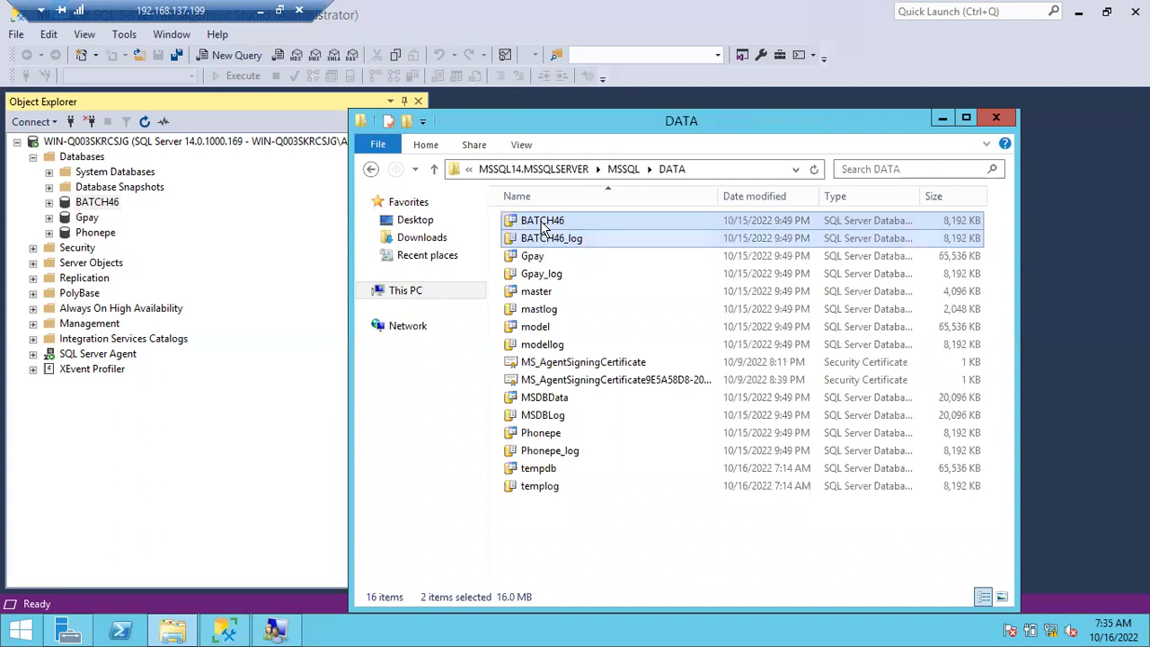
right_click(544, 227)
click(589, 277)
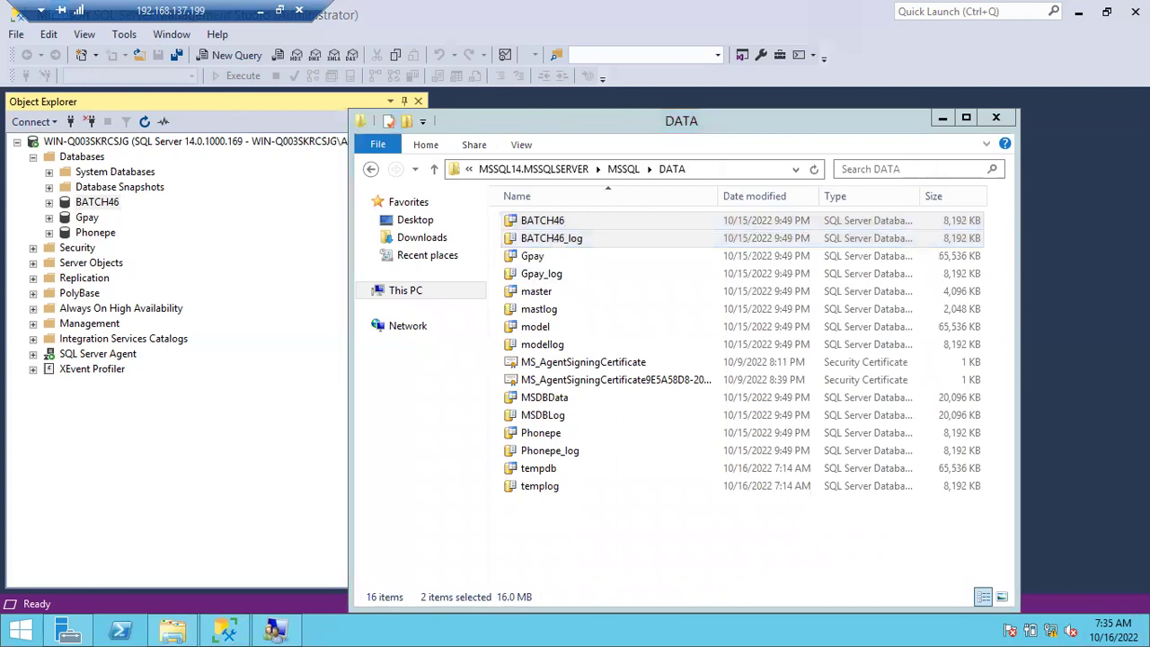
click(1147, 629)
Paste the BATCH46 files onto the desktop, which fails with a File In Use error.
right_click(318, 296)
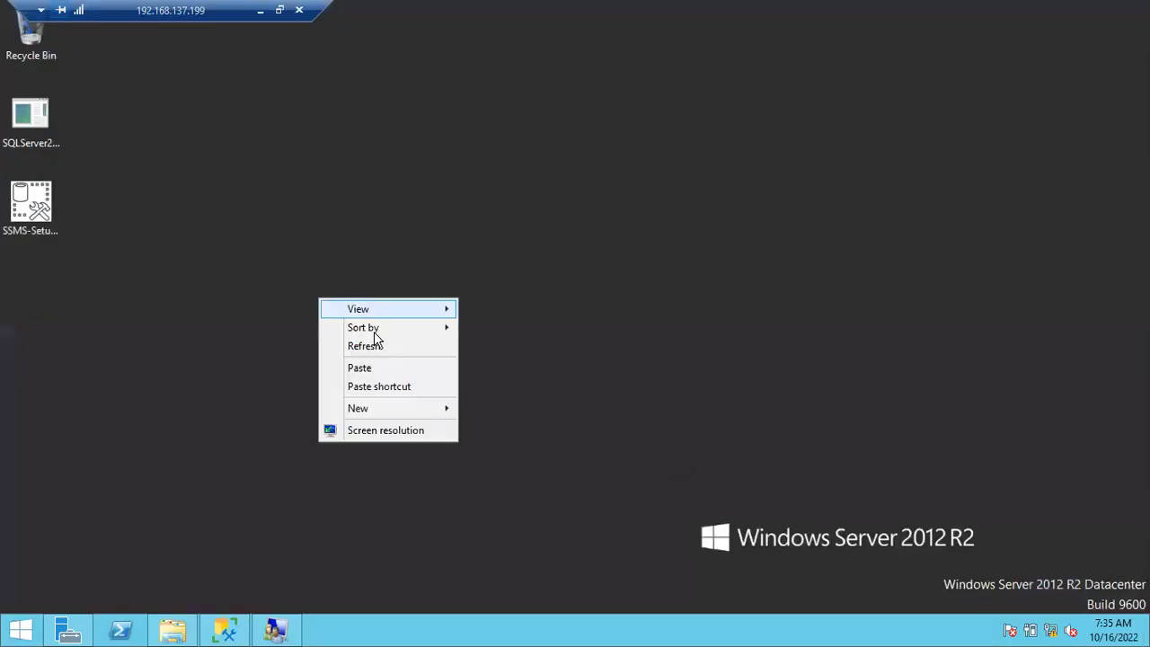
click(360, 368)
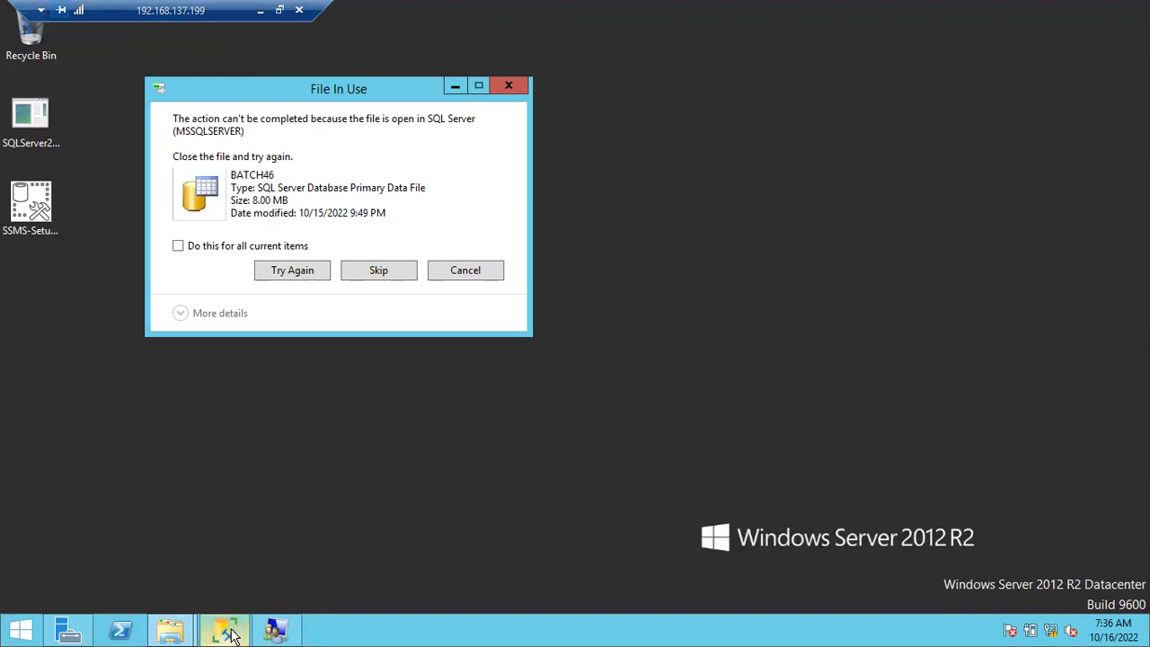
click(162, 632)
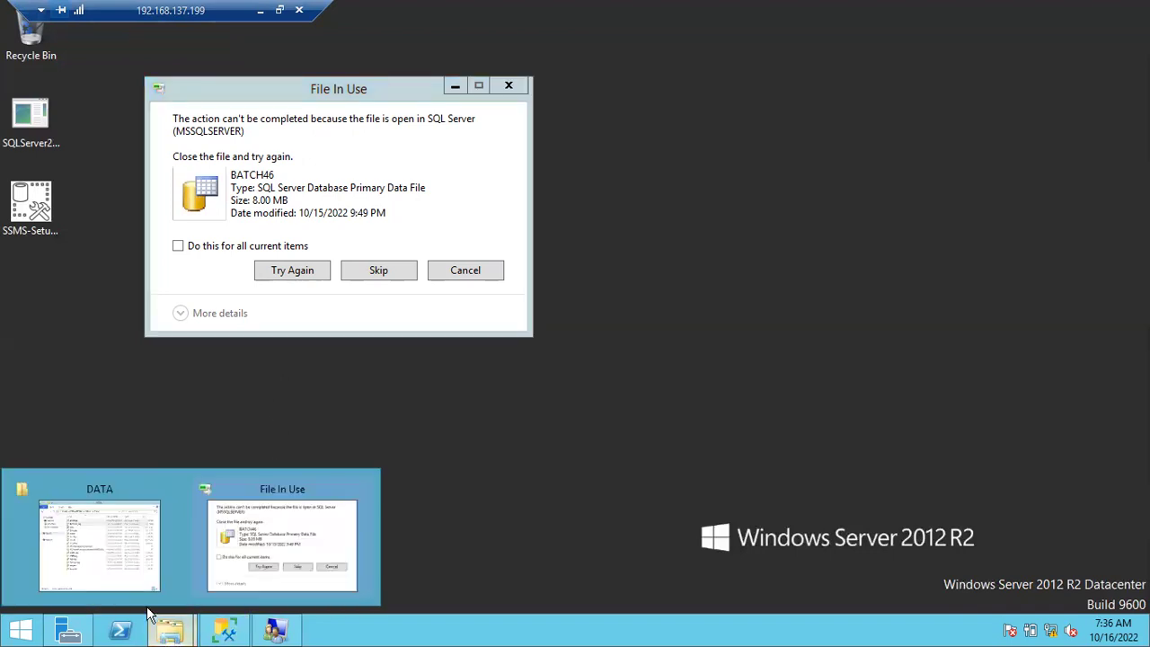
click(115, 577)
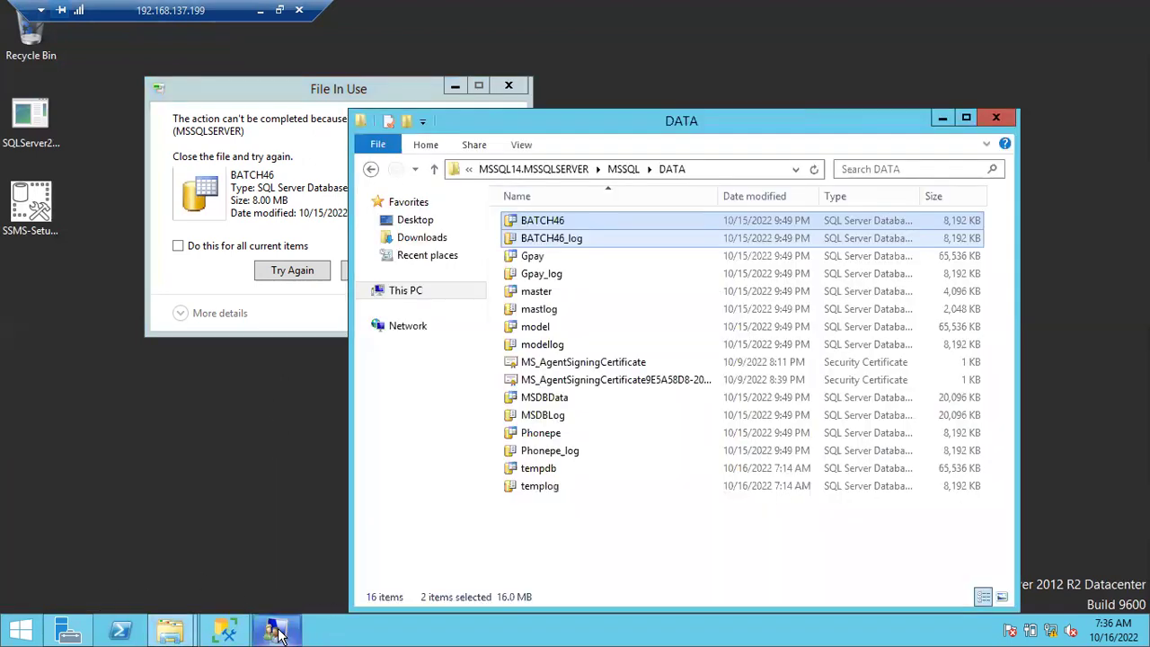
click(286, 634)
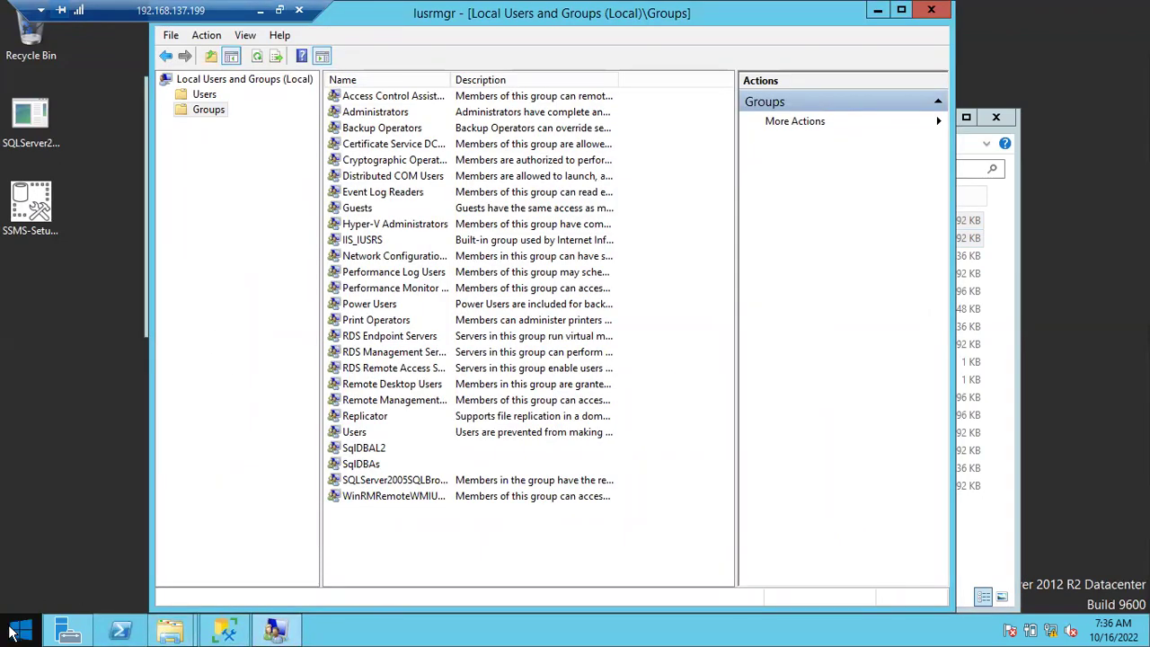
Retry the blocked BATCH46 copy with Try Again, which still fails, then return to Management Studio.
click(225, 631)
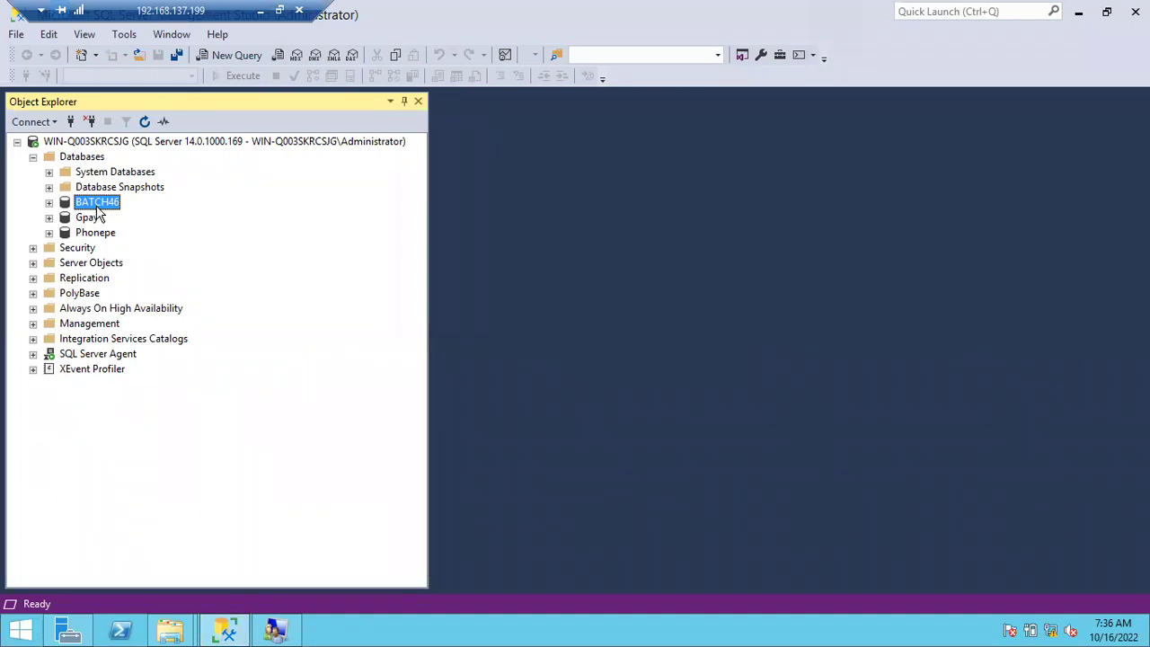
click(1079, 20)
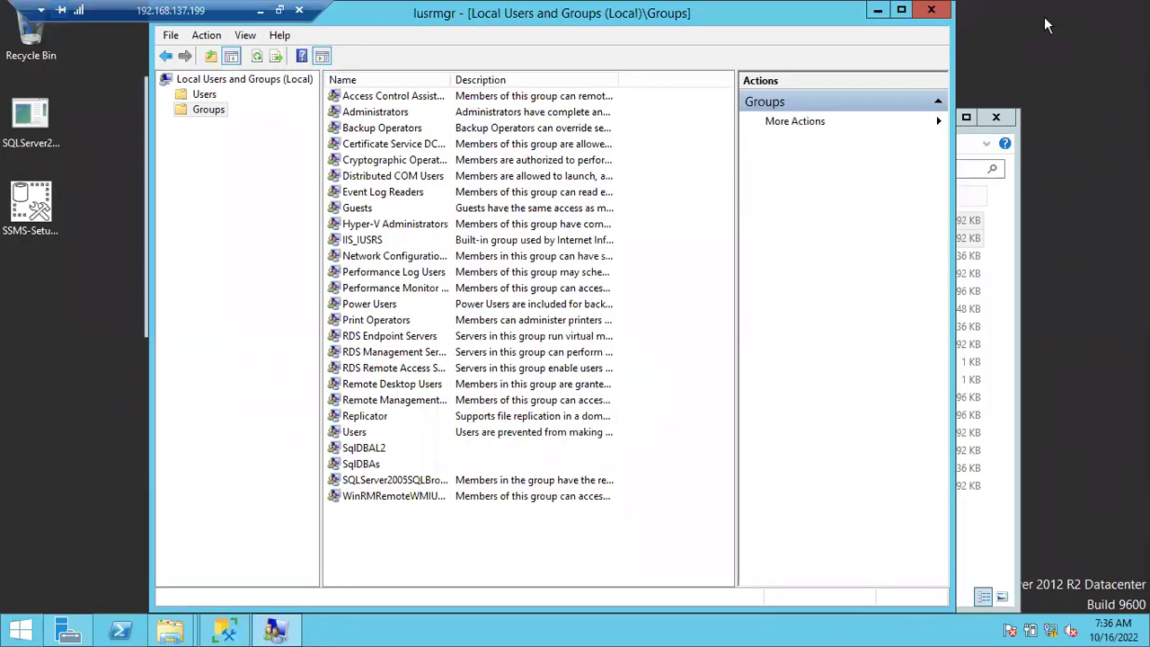
click(878, 10)
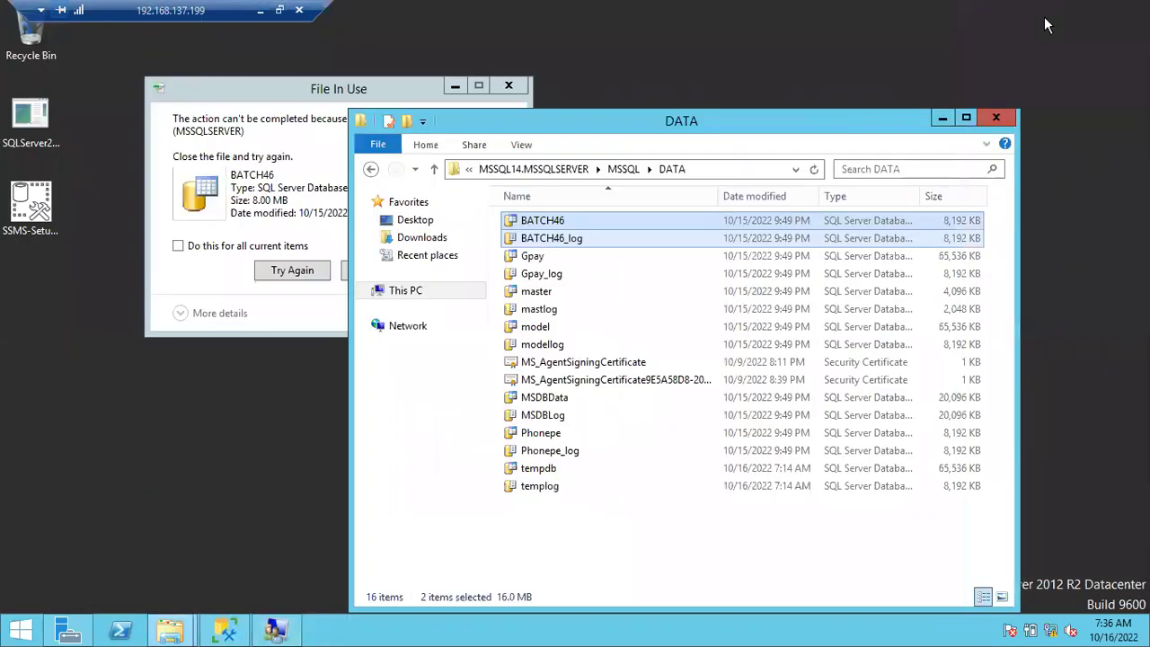
click(941, 119)
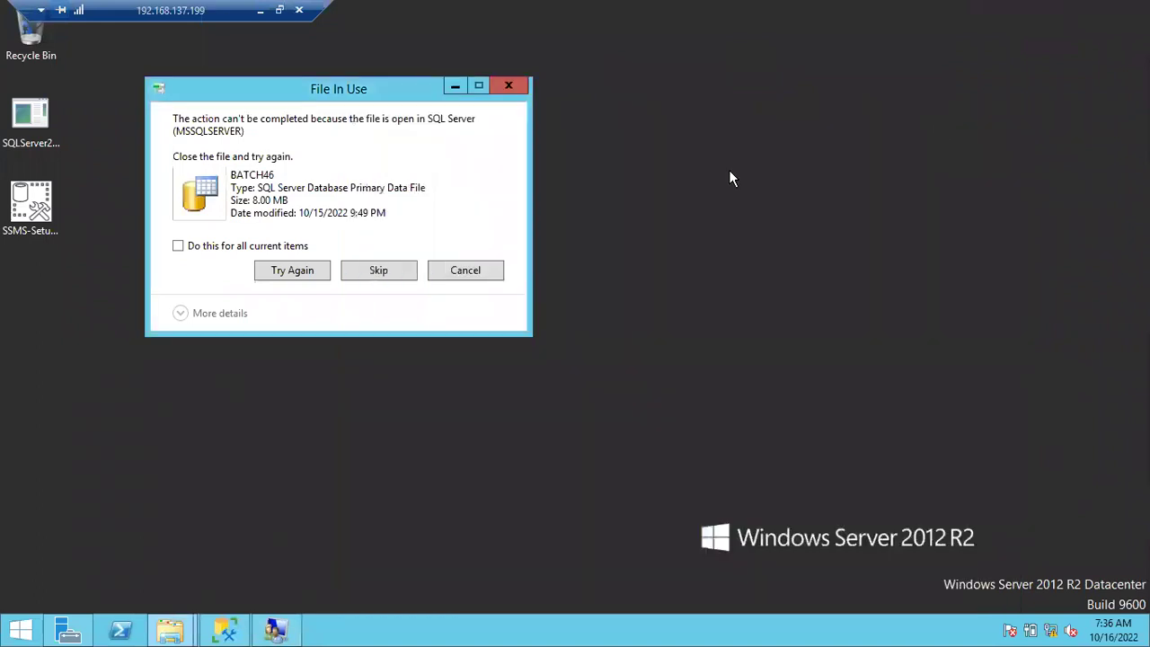
click(305, 271)
click(290, 280)
click(225, 629)
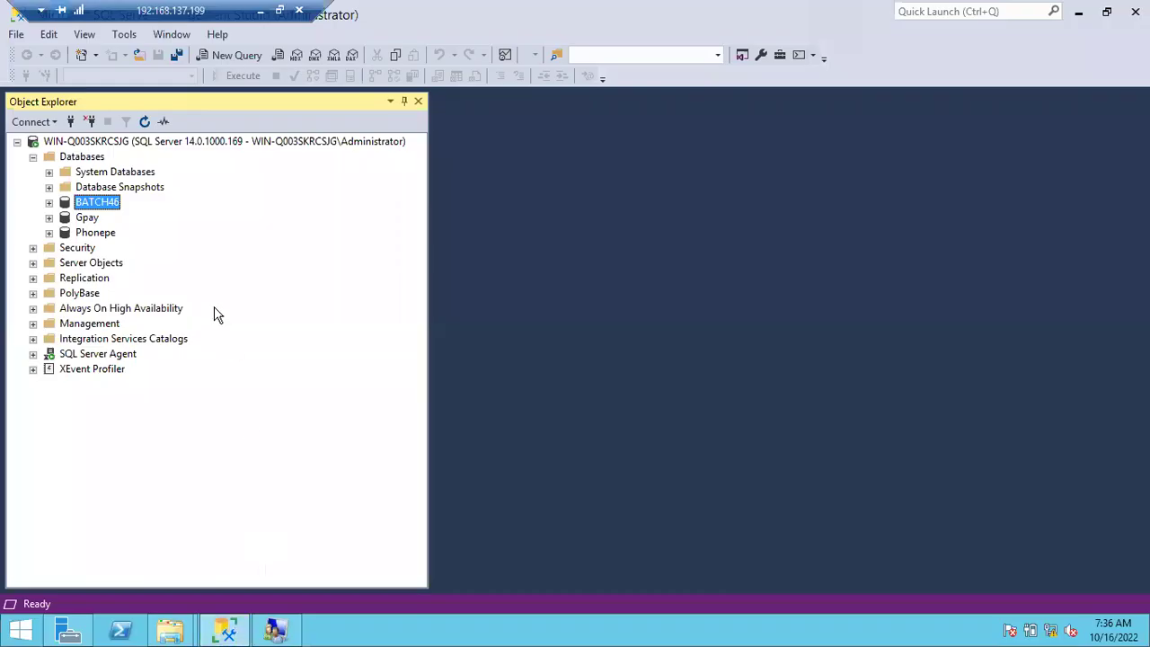
Take BATCH46 offline via Tasks > Take Offline and reveal the desktop.
right_click(94, 206)
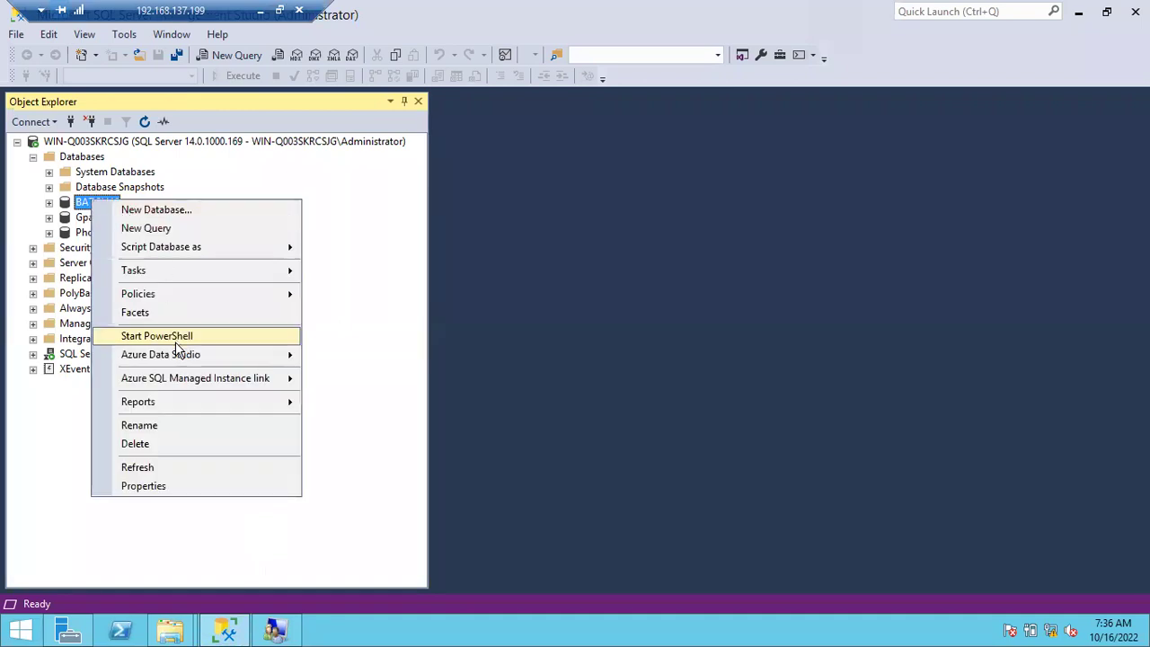
mouse_move(202, 274)
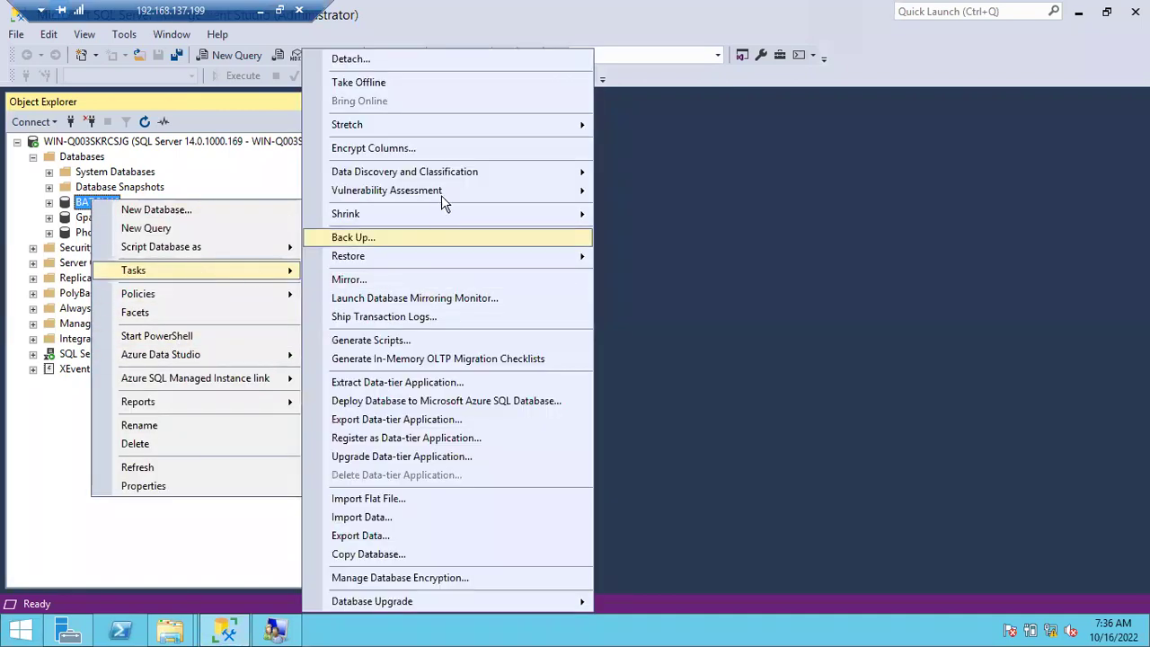
click(447, 95)
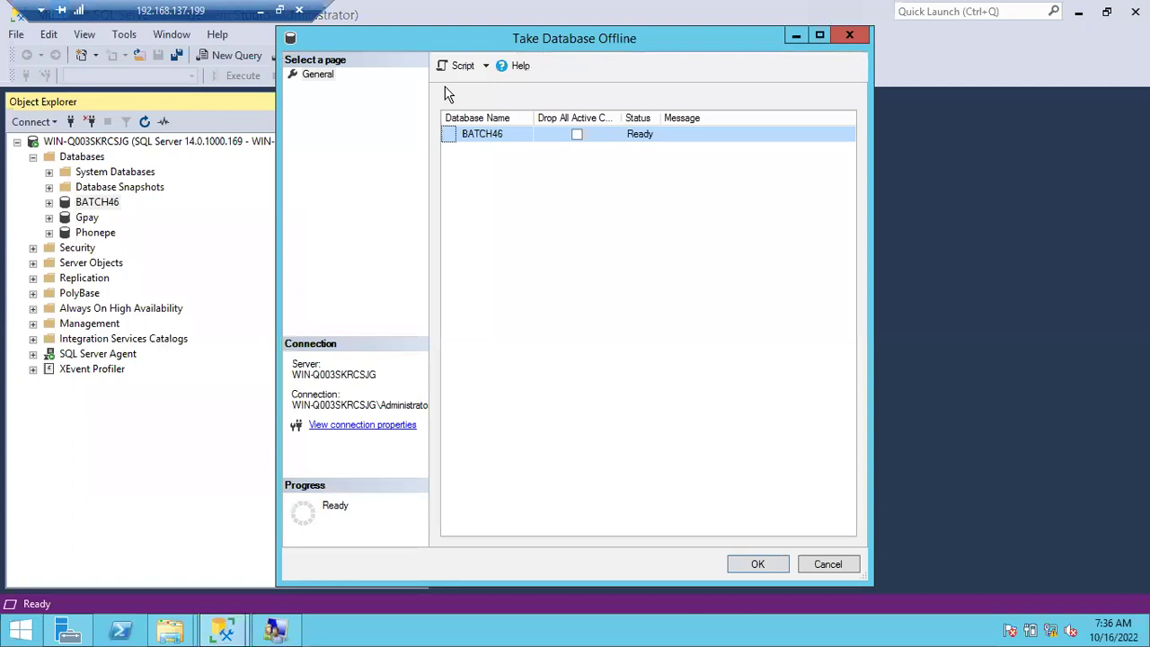
click(746, 567)
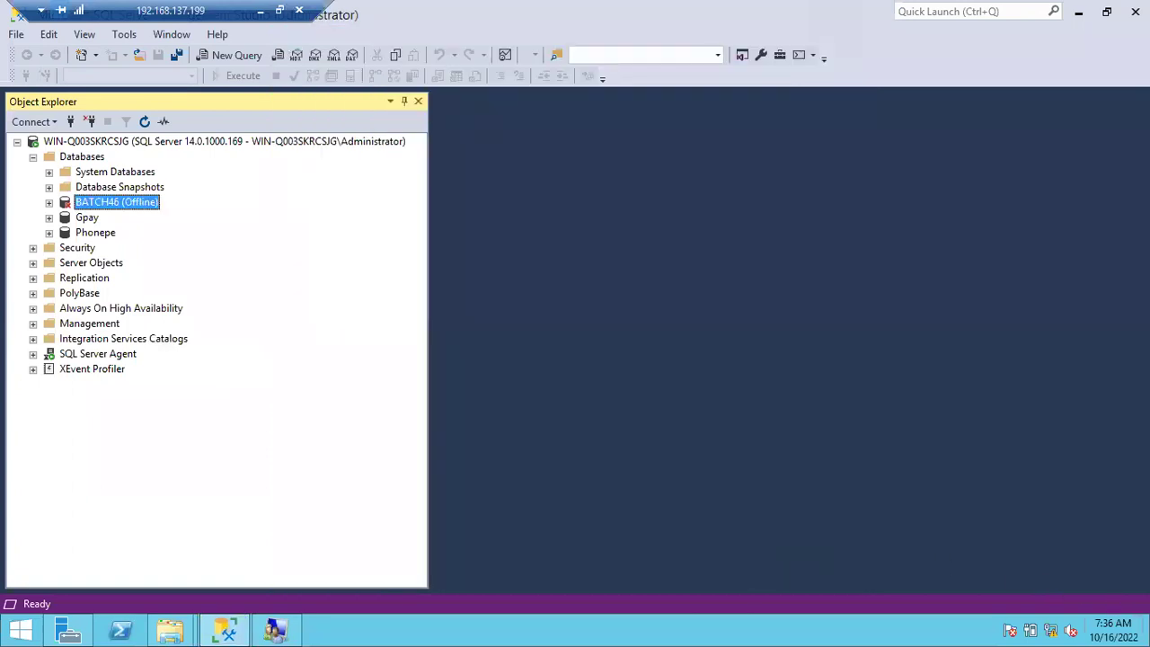
key(super+d)
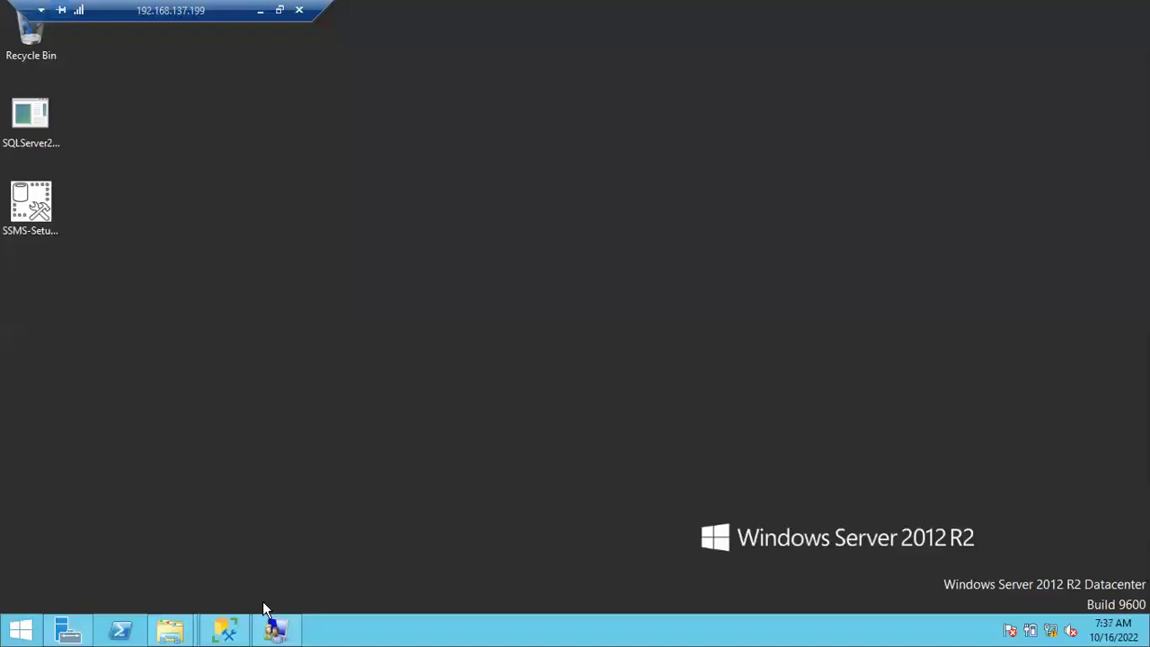
Retry the File In Use copy with BATCH46 offline, completing the copy to the desktop.
click(225, 628)
click(171, 630)
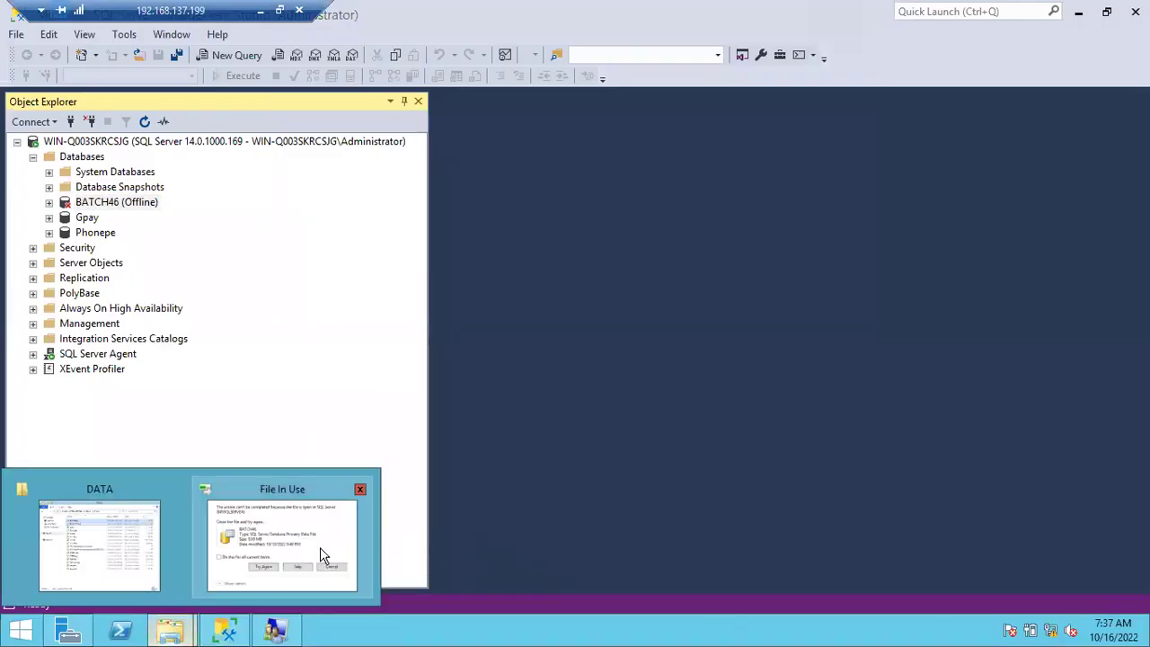
click(320, 547)
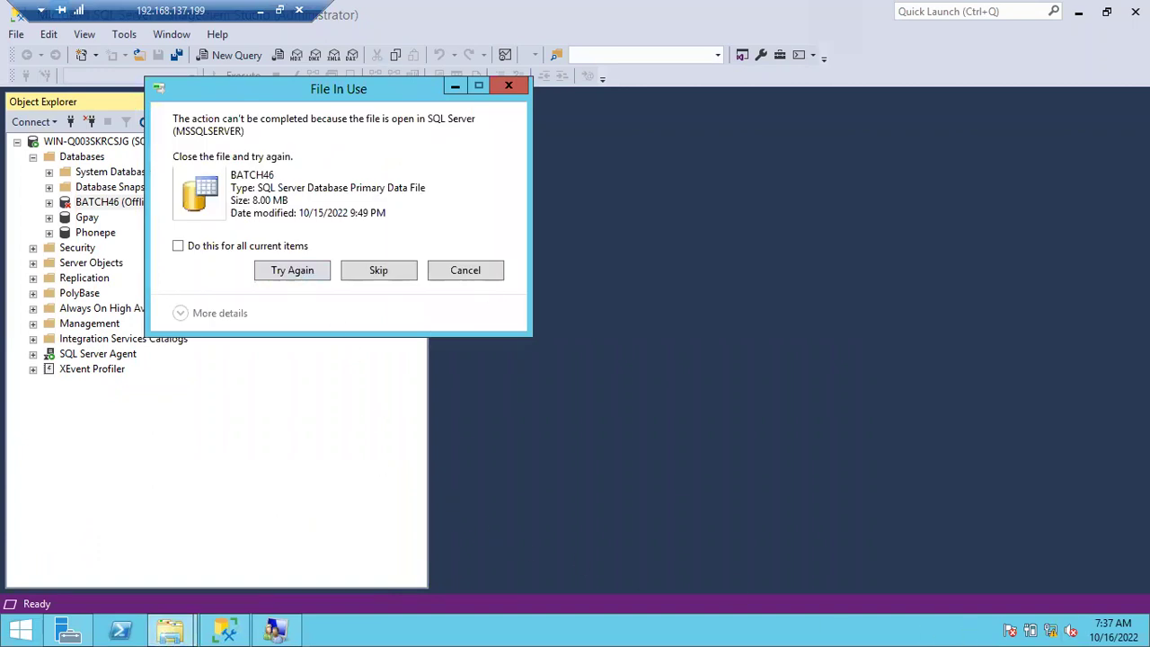
click(1147, 629)
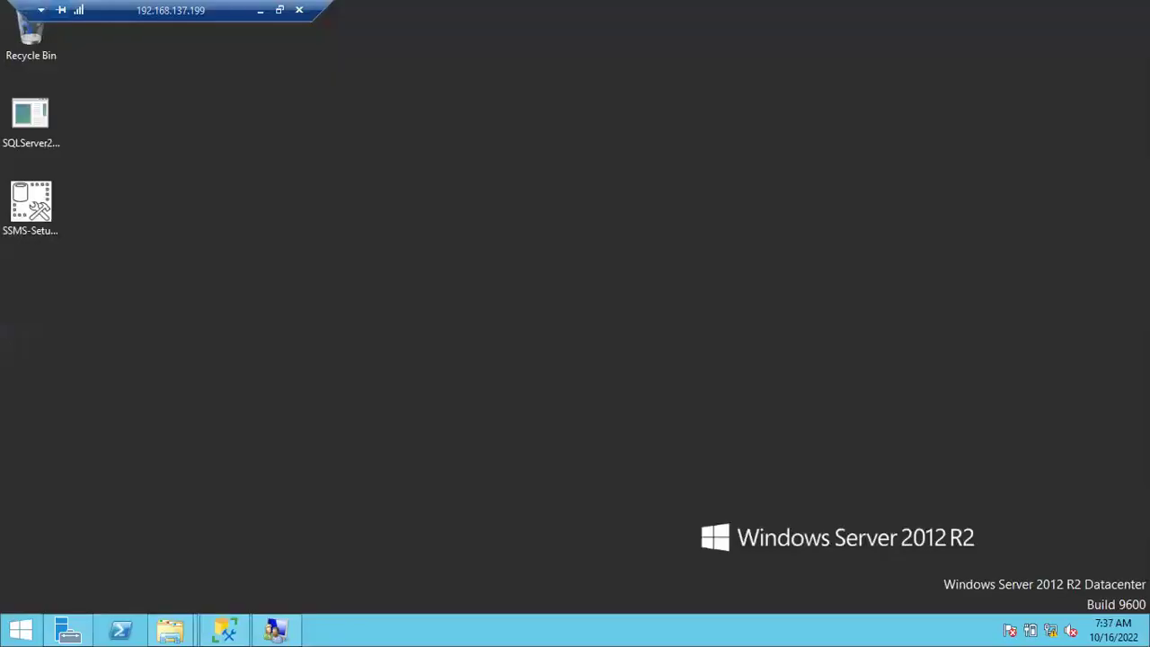
click(162, 632)
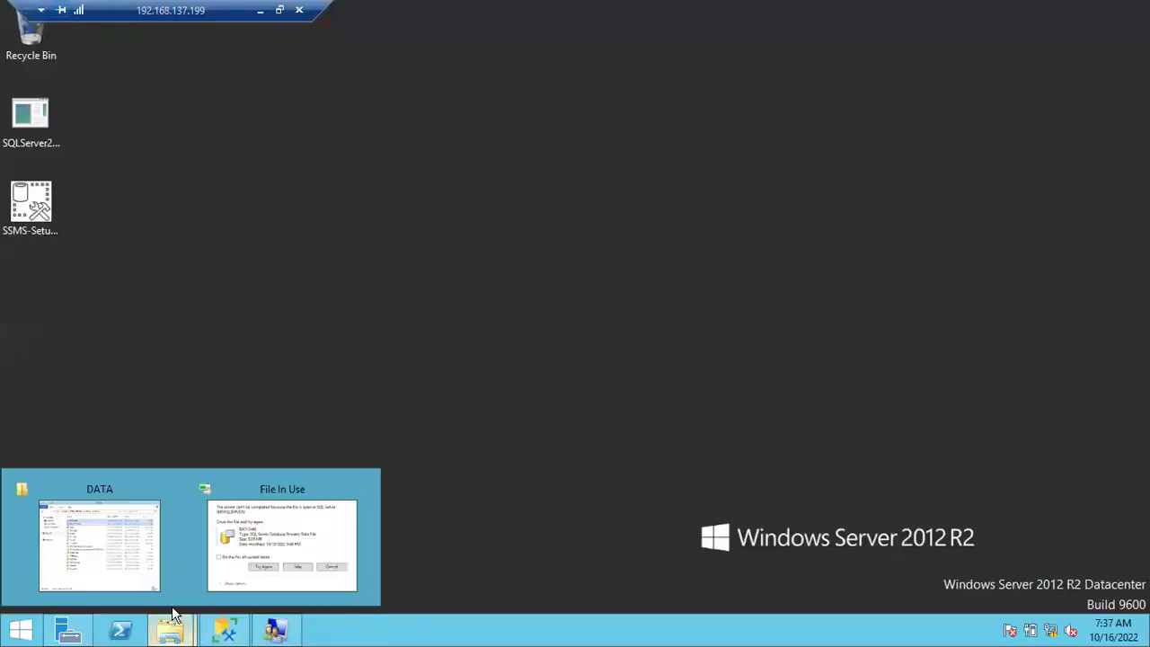
click(249, 558)
click(284, 274)
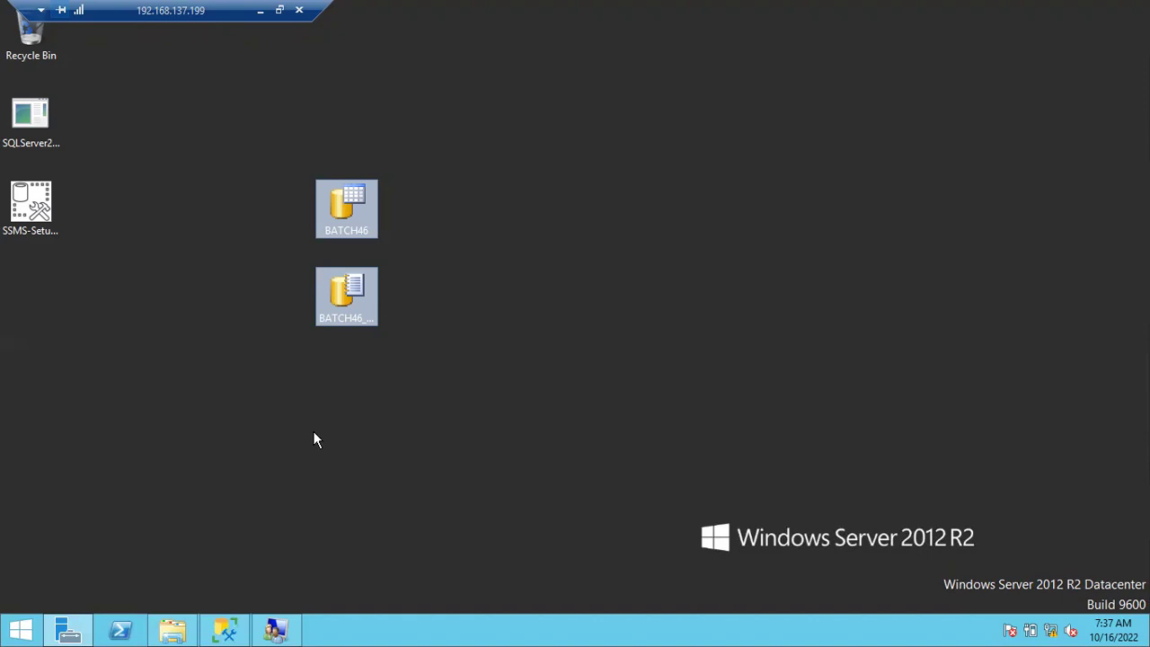
Bring BATCH46 back online via Tasks > Bring Online and close the Success report.
click(229, 633)
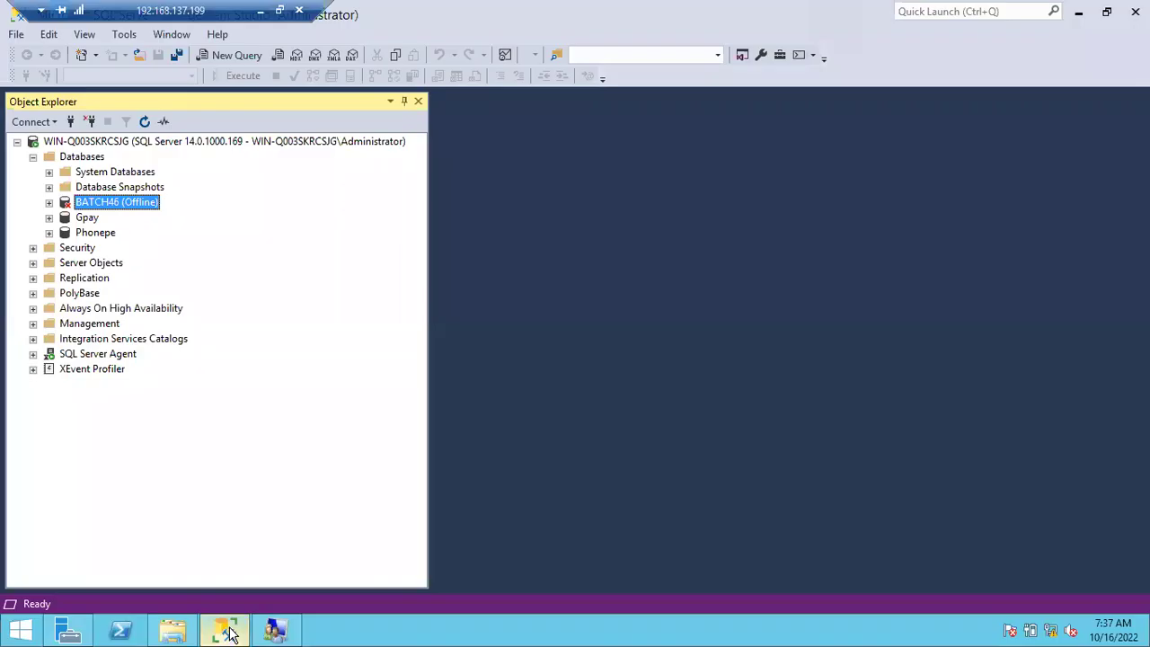
right_click(133, 205)
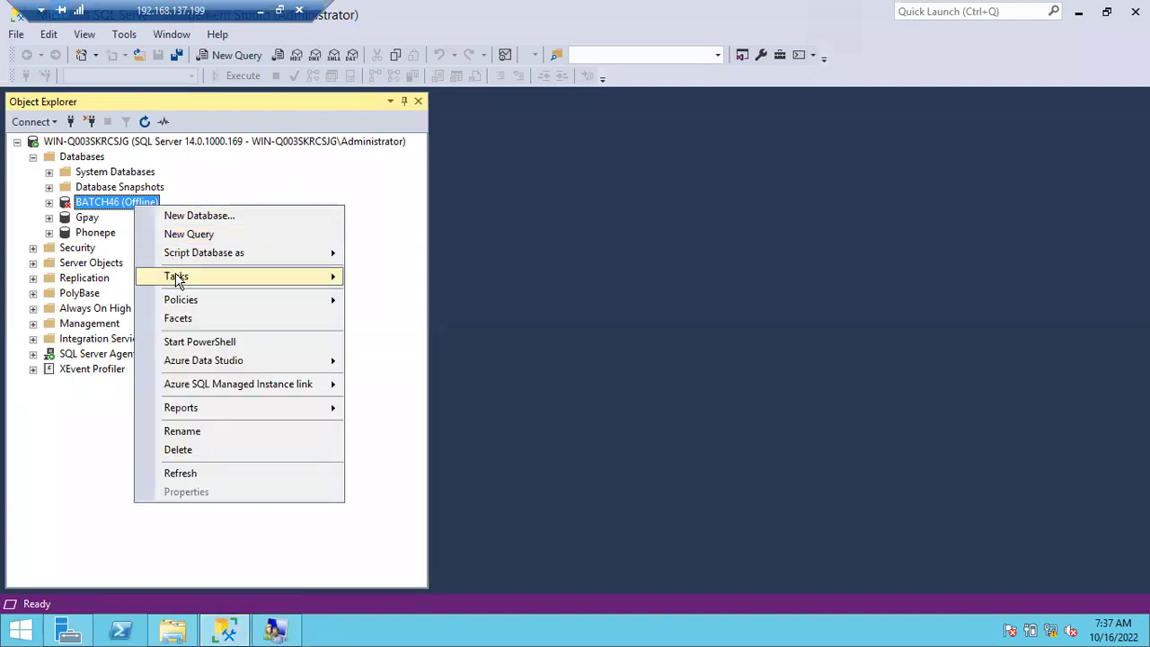
mouse_move(178, 281)
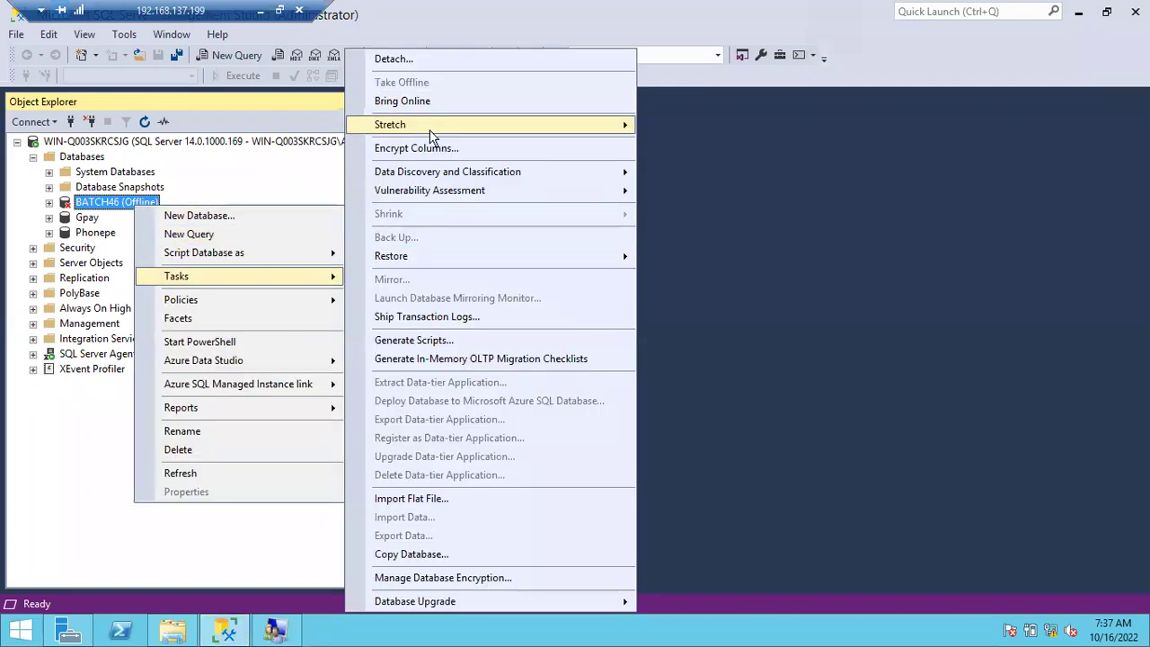
mouse_move(430, 131)
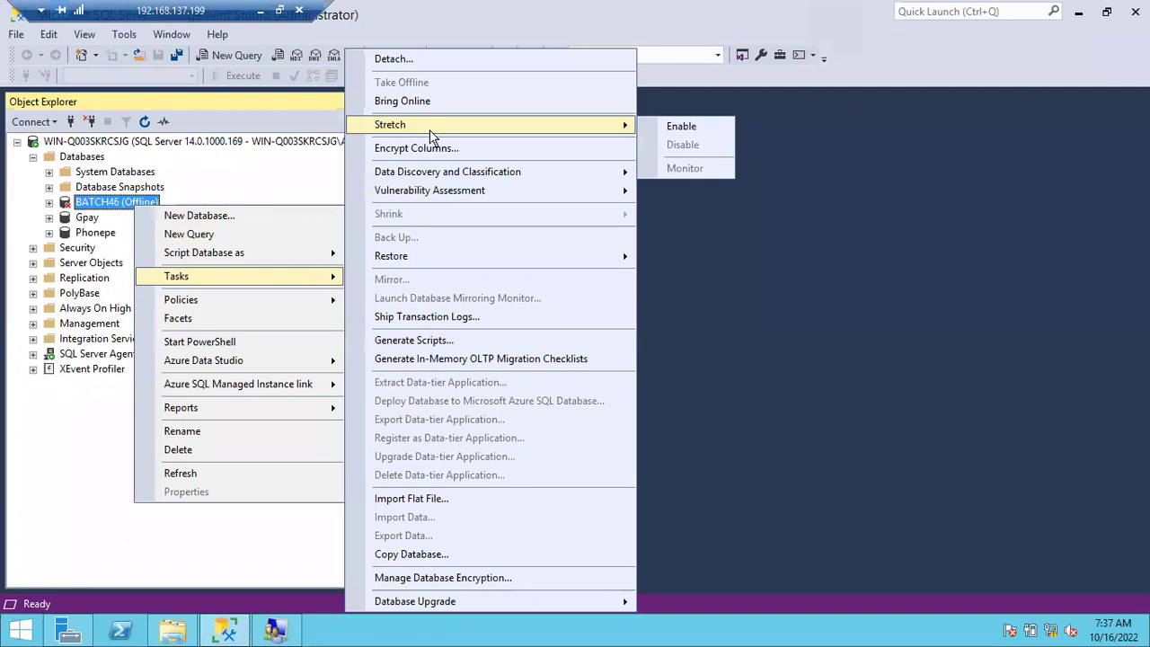
click(423, 102)
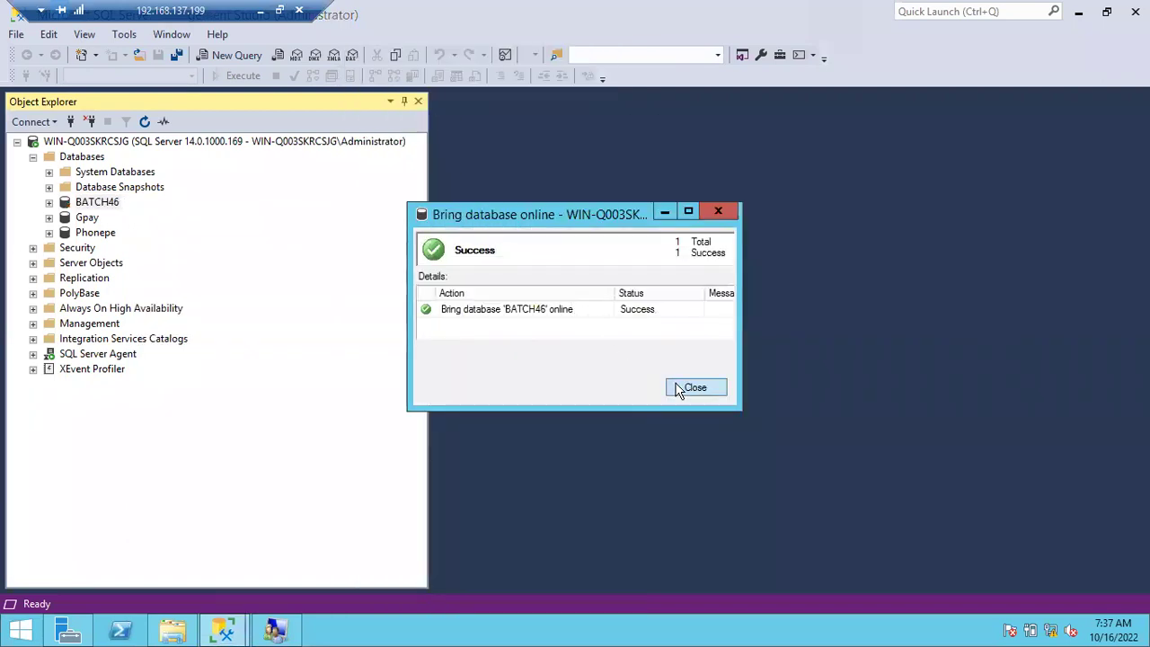
click(683, 388)
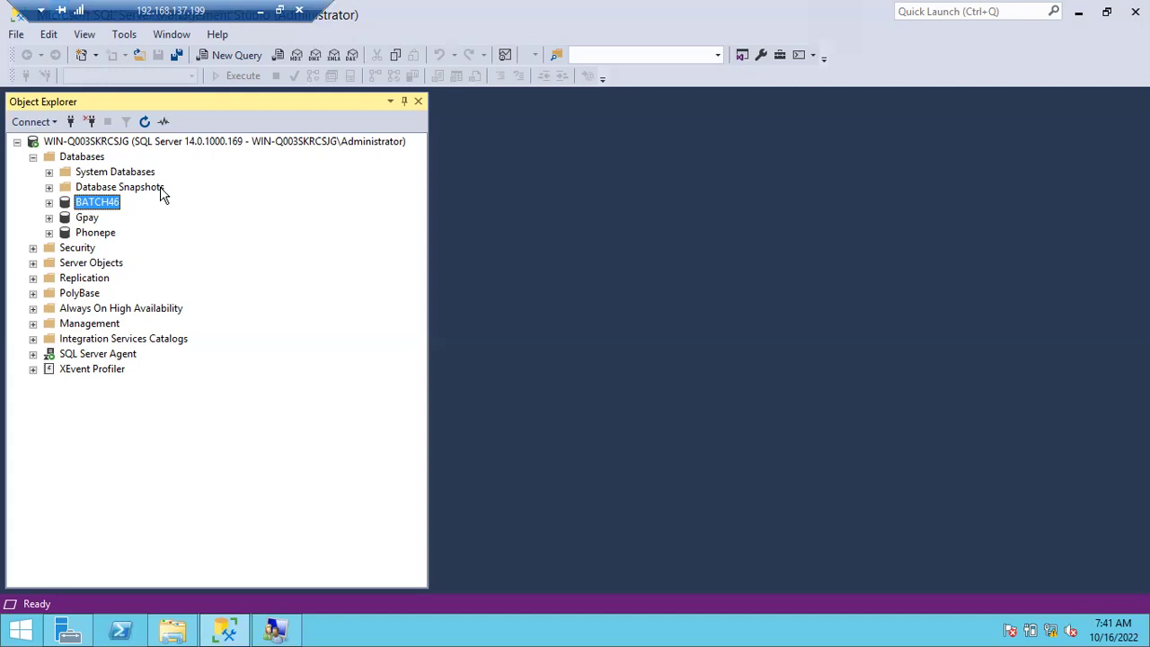
Open the Back Up Database dialog for BATCH46 via Tasks > Back Up, closing and reopening it once.
right_click(89, 203)
mouse_move(139, 277)
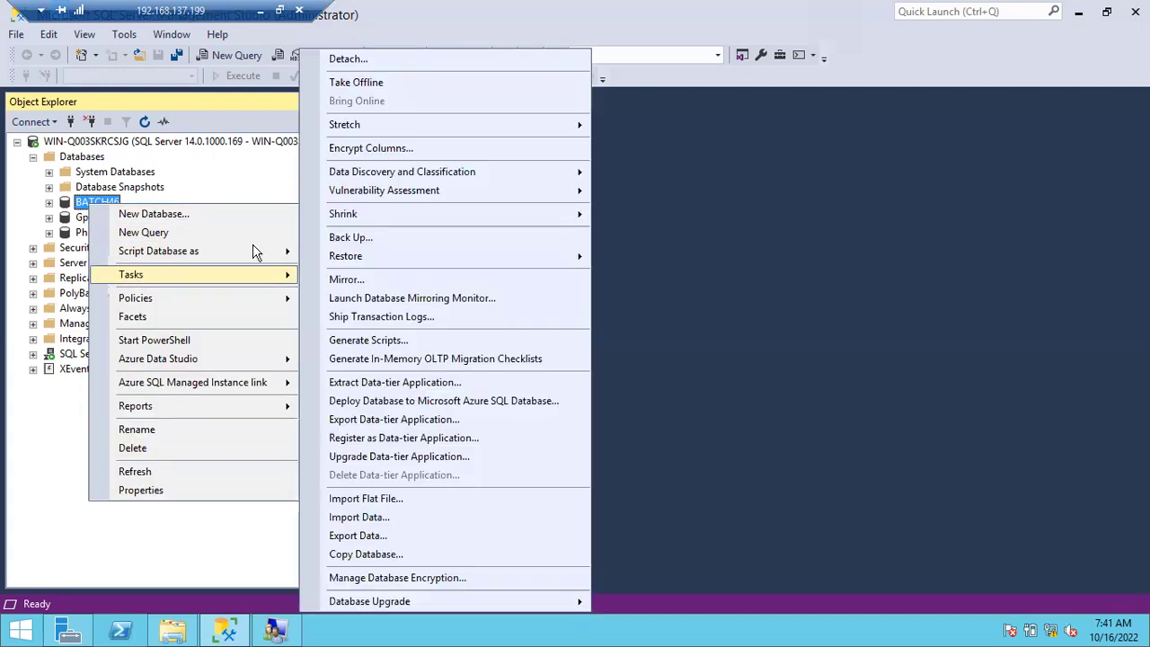
click(392, 238)
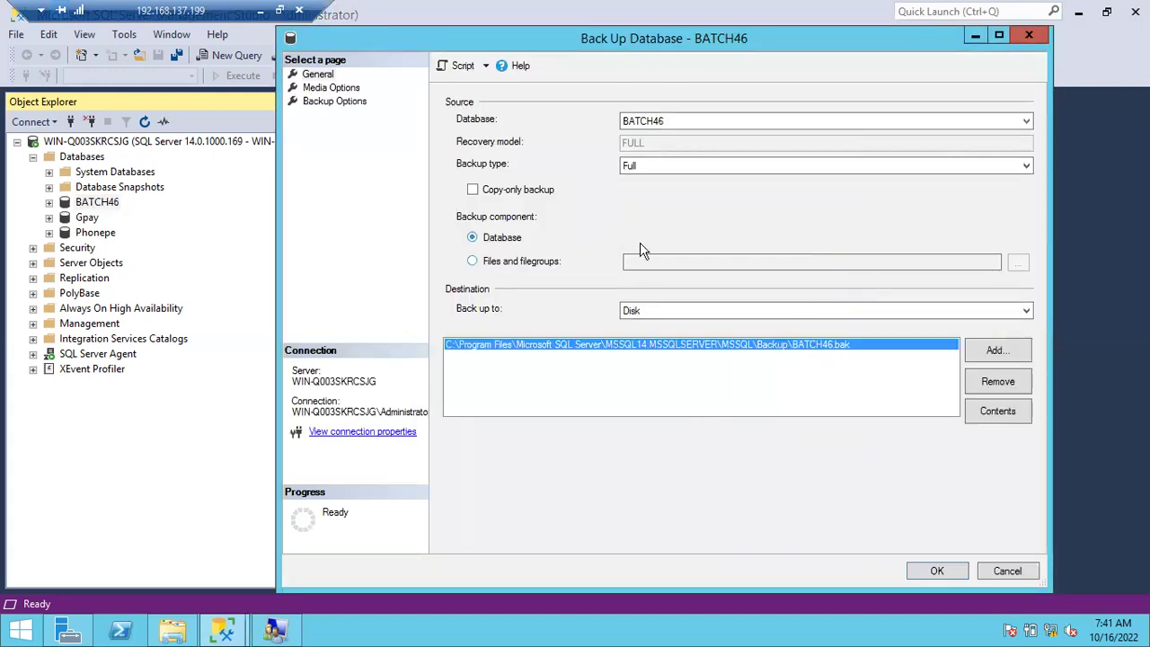
click(1006, 578)
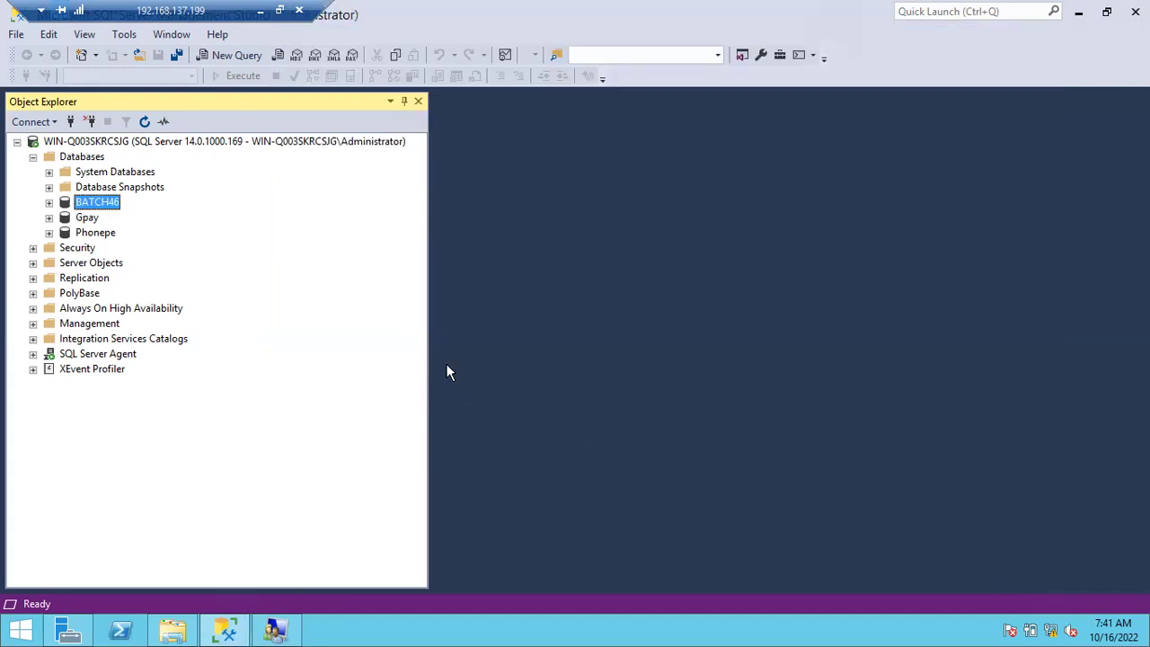
right_click(106, 205)
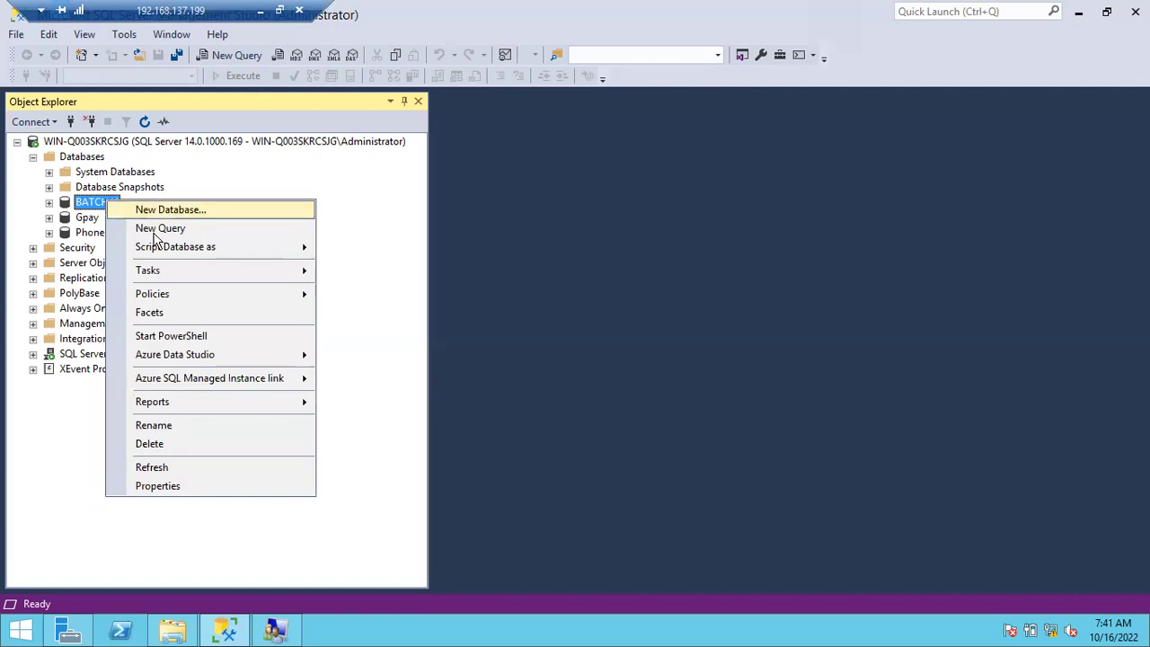
mouse_move(171, 274)
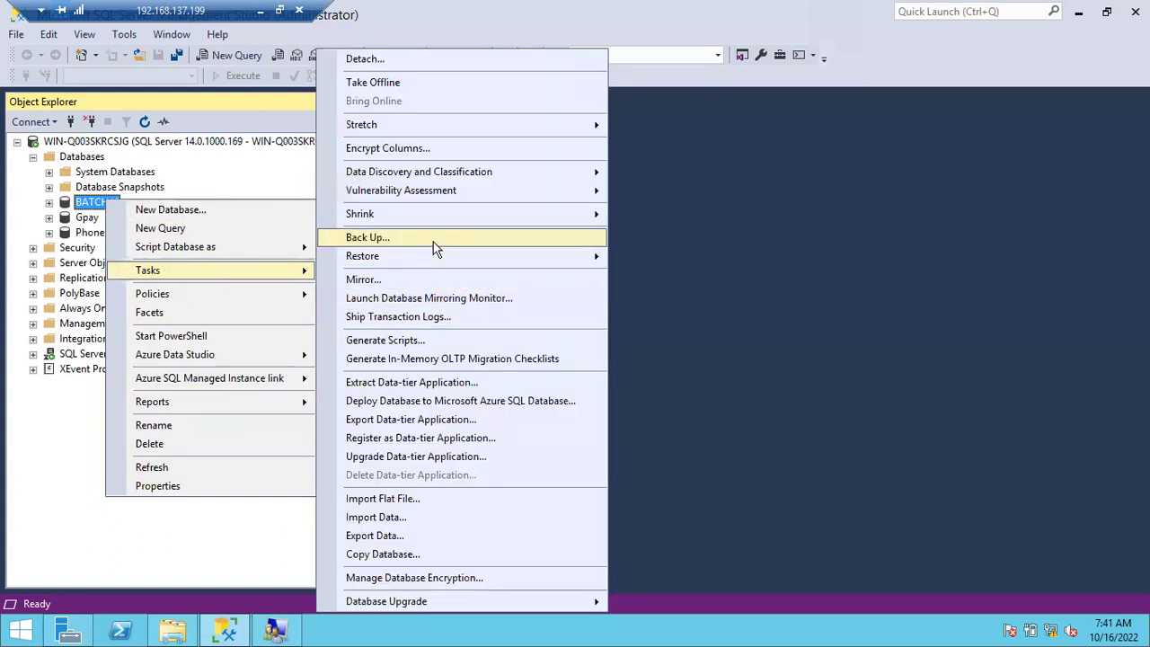
click(437, 237)
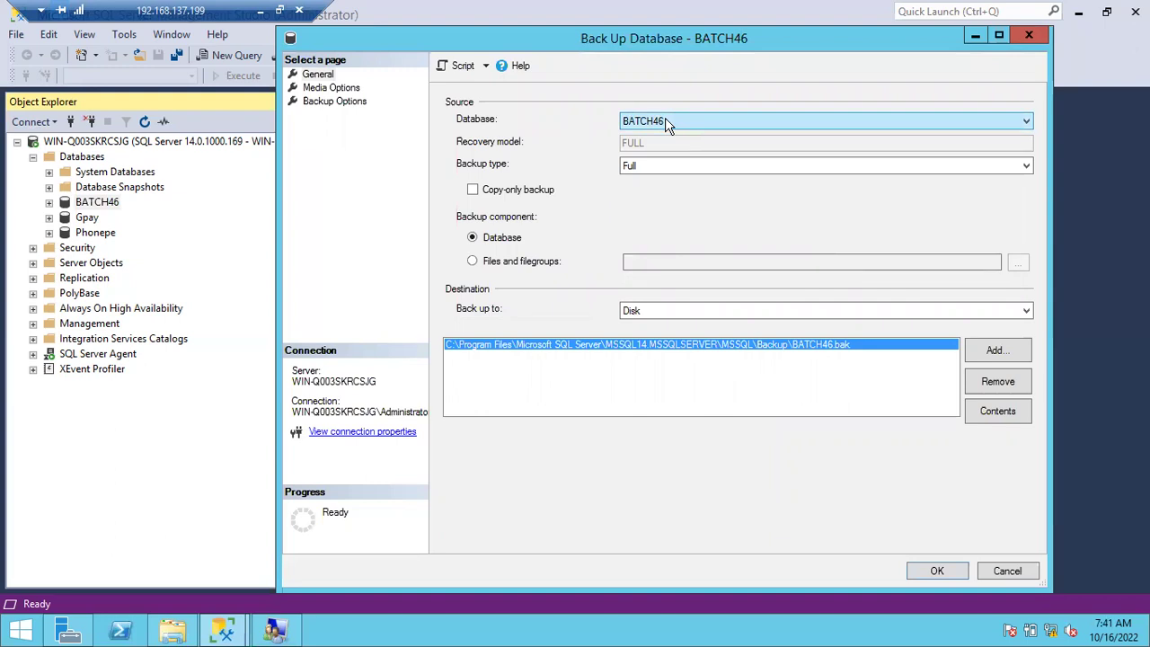
click(665, 125)
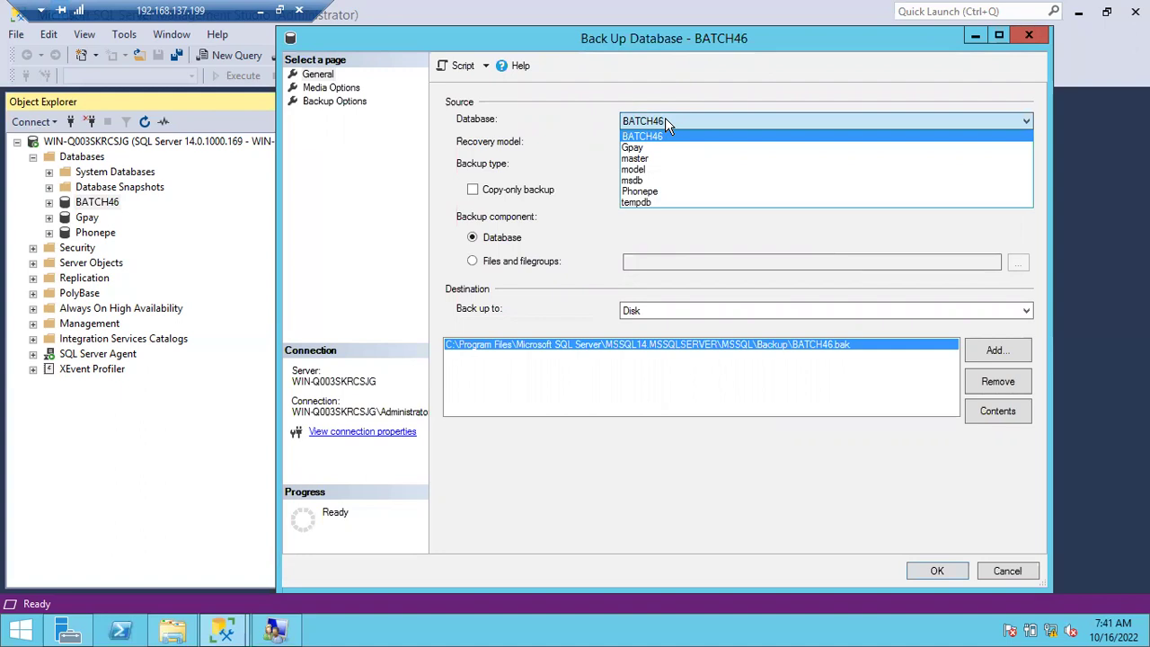
click(666, 123)
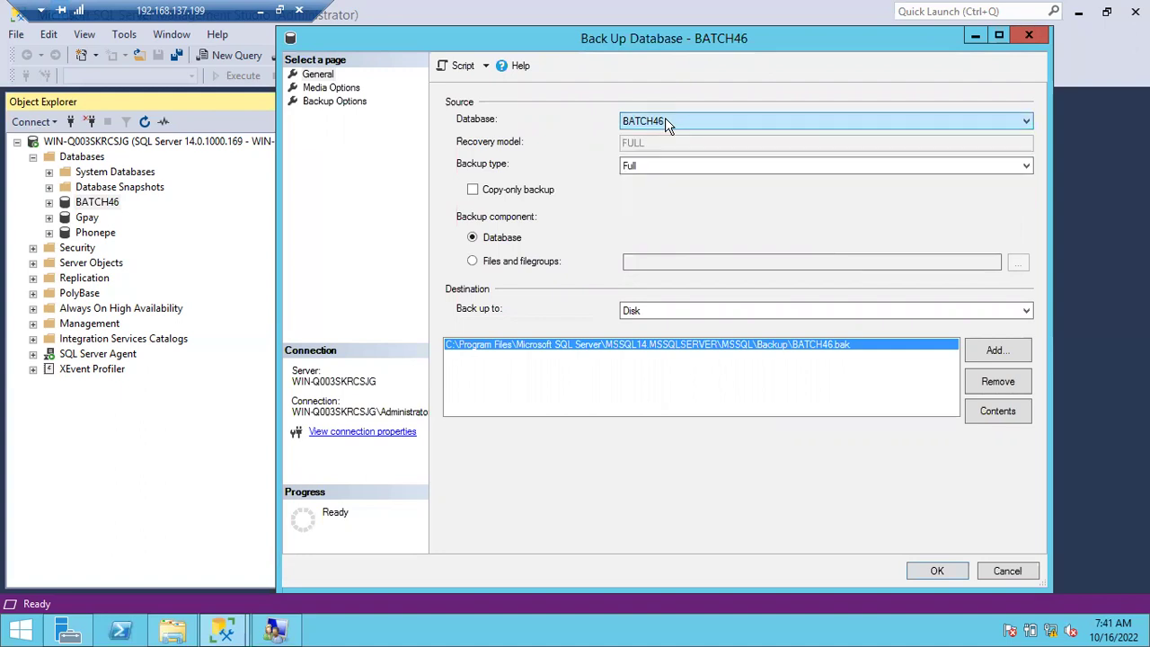
click(634, 167)
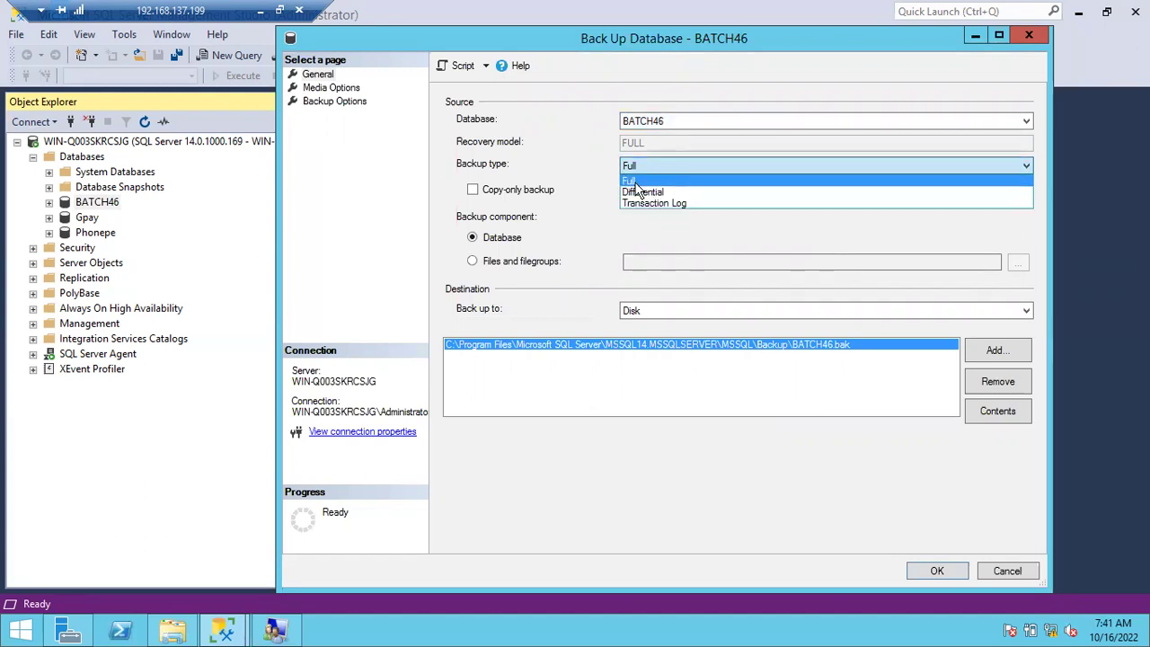
click(630, 168)
click(630, 168)
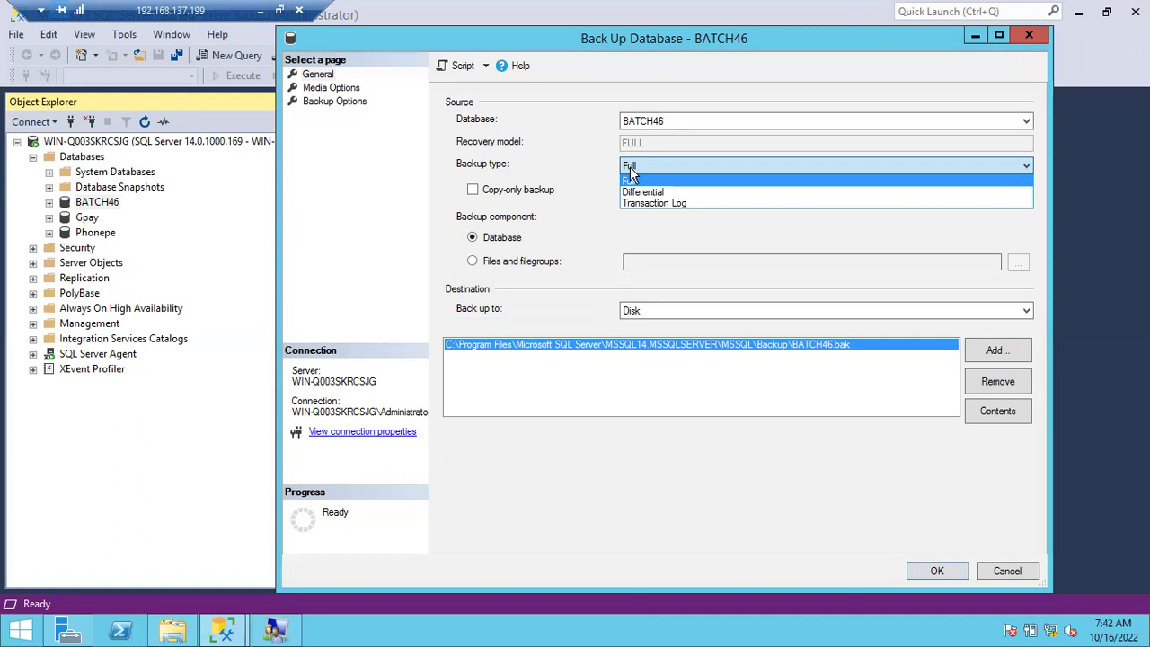
click(631, 169)
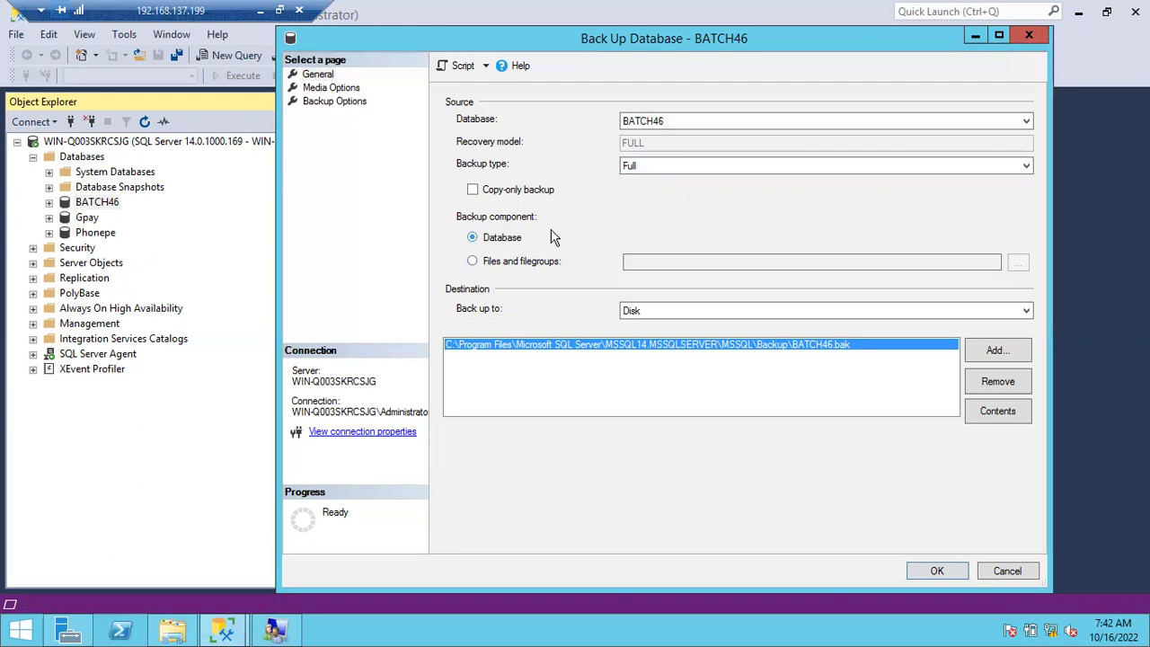
Switch to Files and filegroups and tick the PRIMARY filegroup with its BATCH46 data file.
click(474, 260)
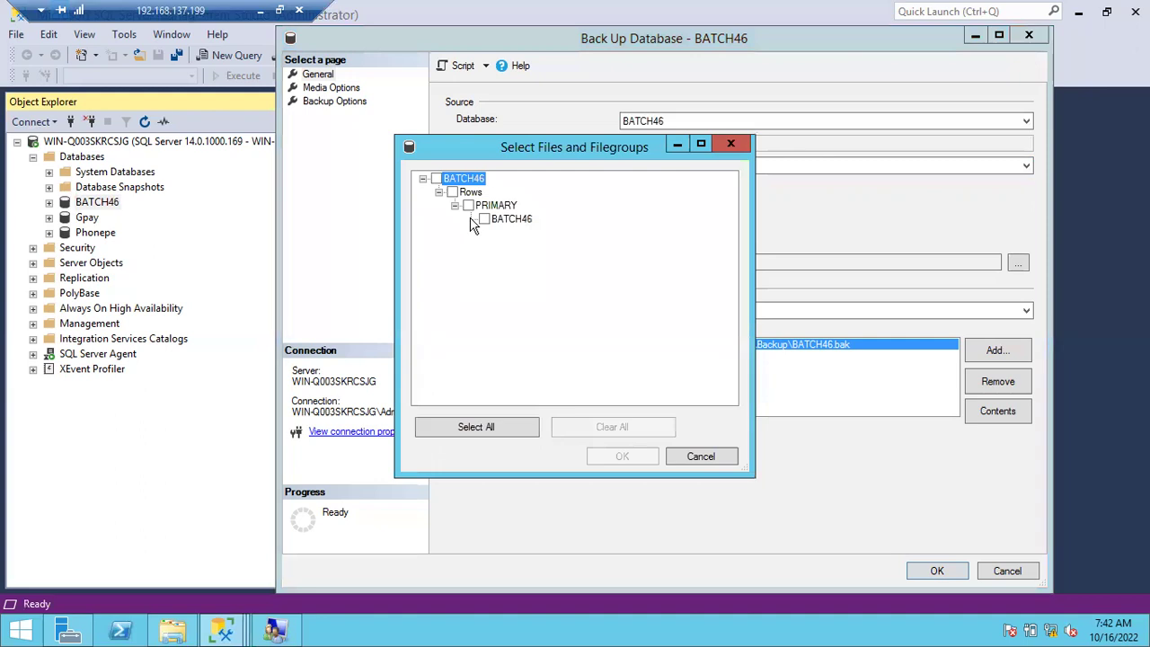
click(485, 220)
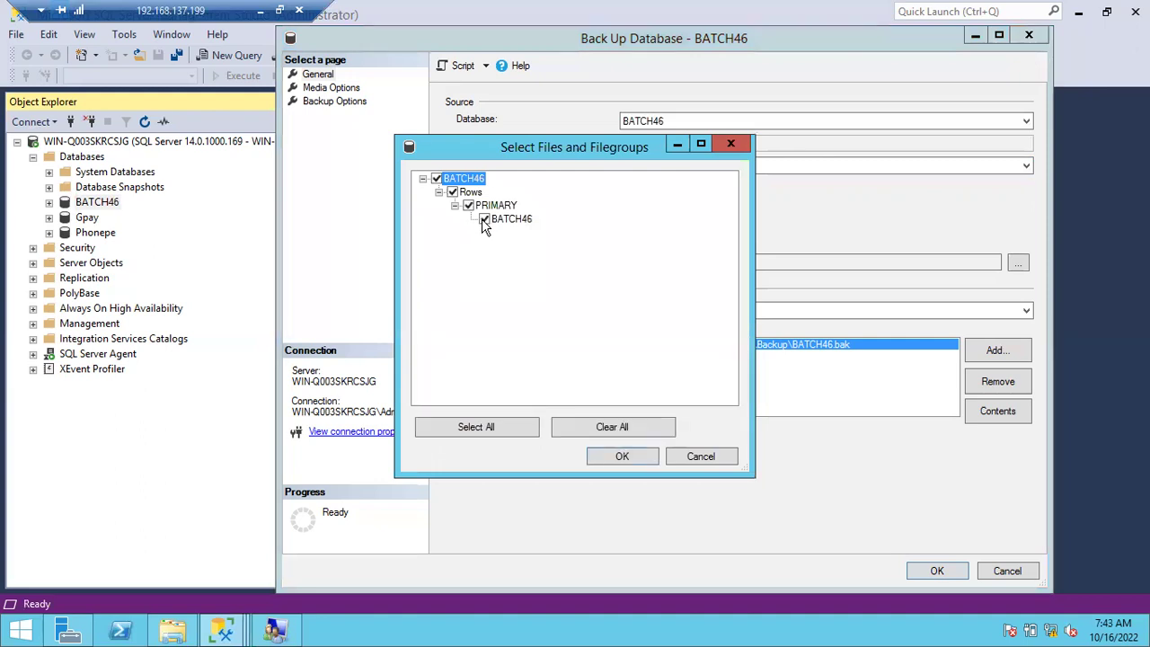
click(485, 221)
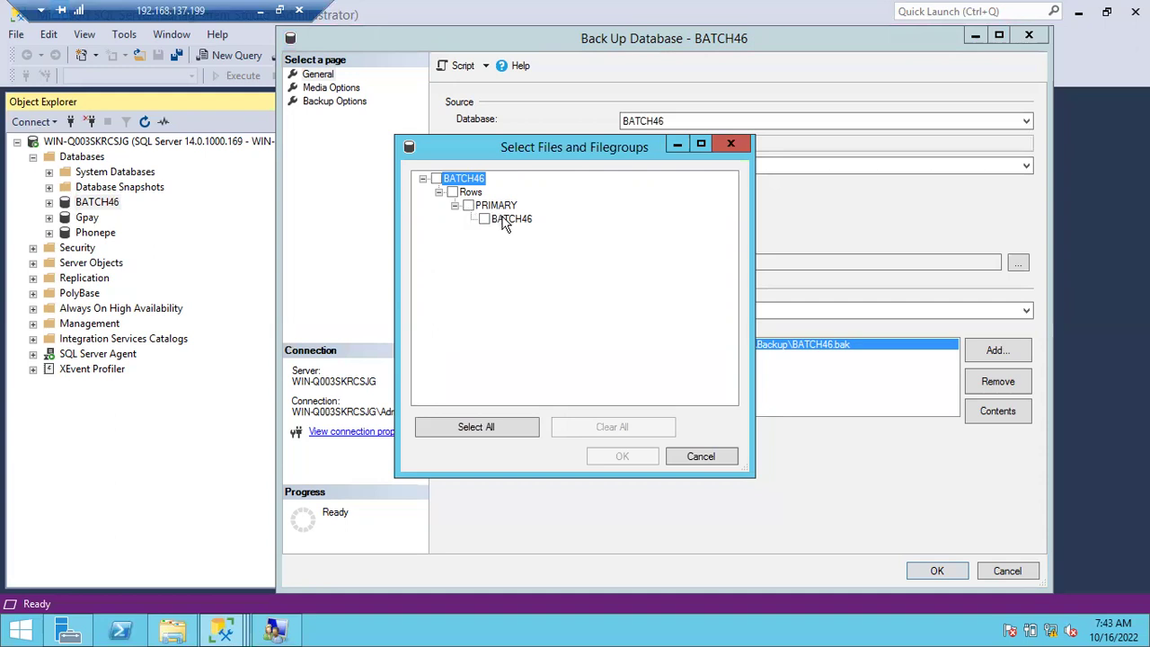
click(438, 193)
click(439, 194)
click(478, 206)
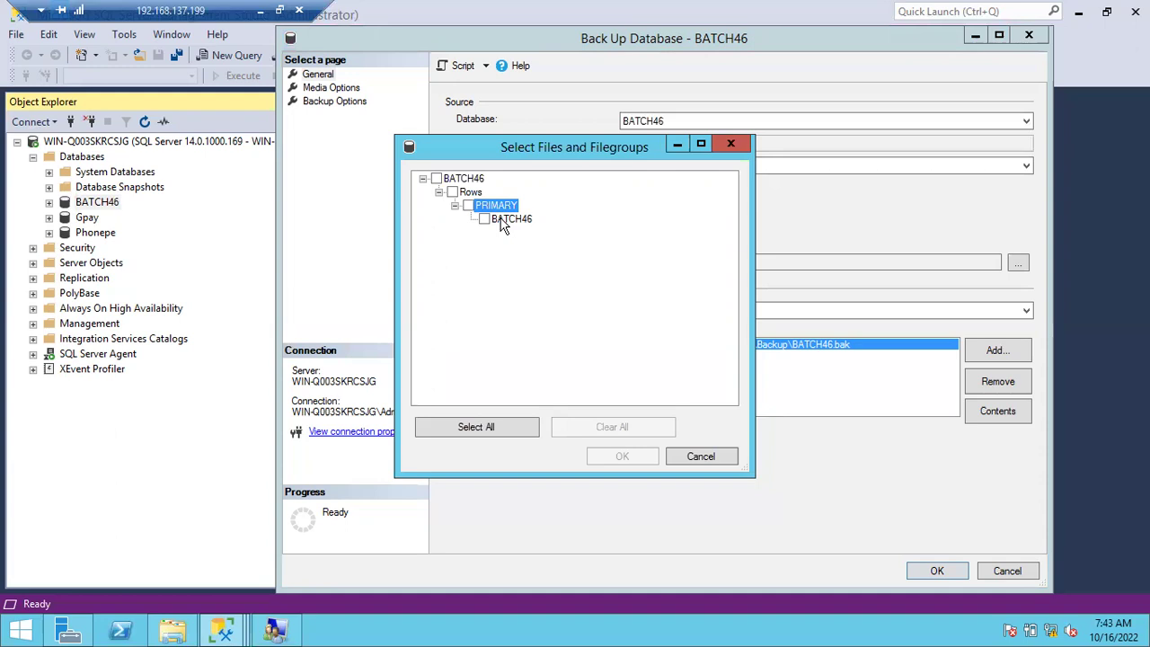
click(505, 225)
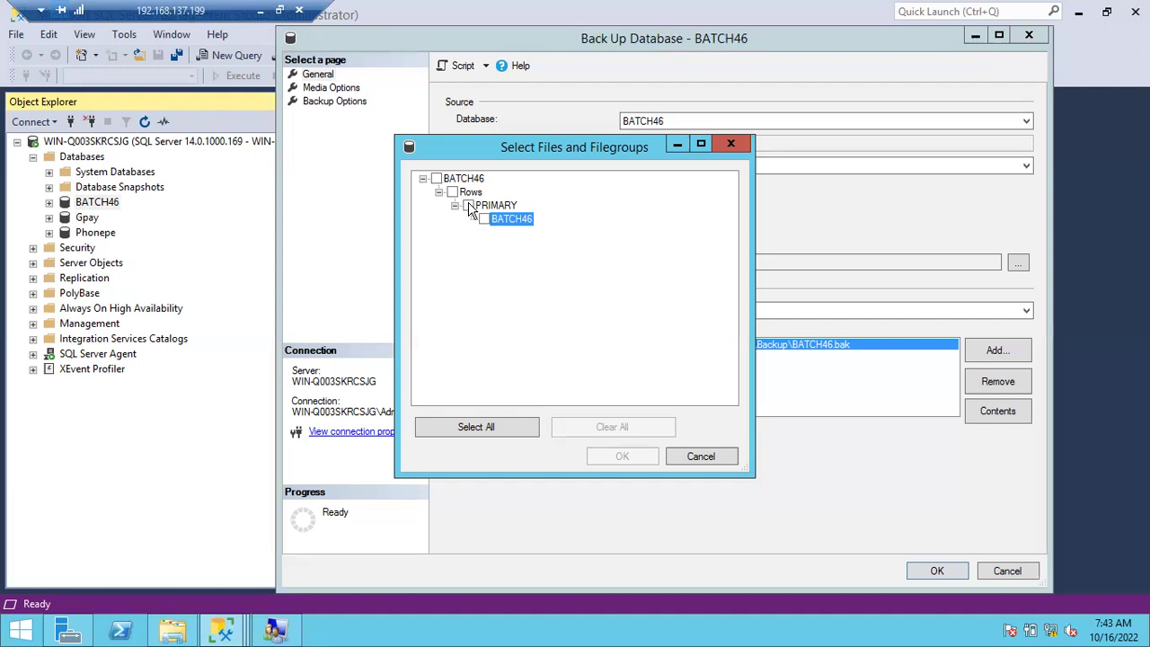
click(468, 206)
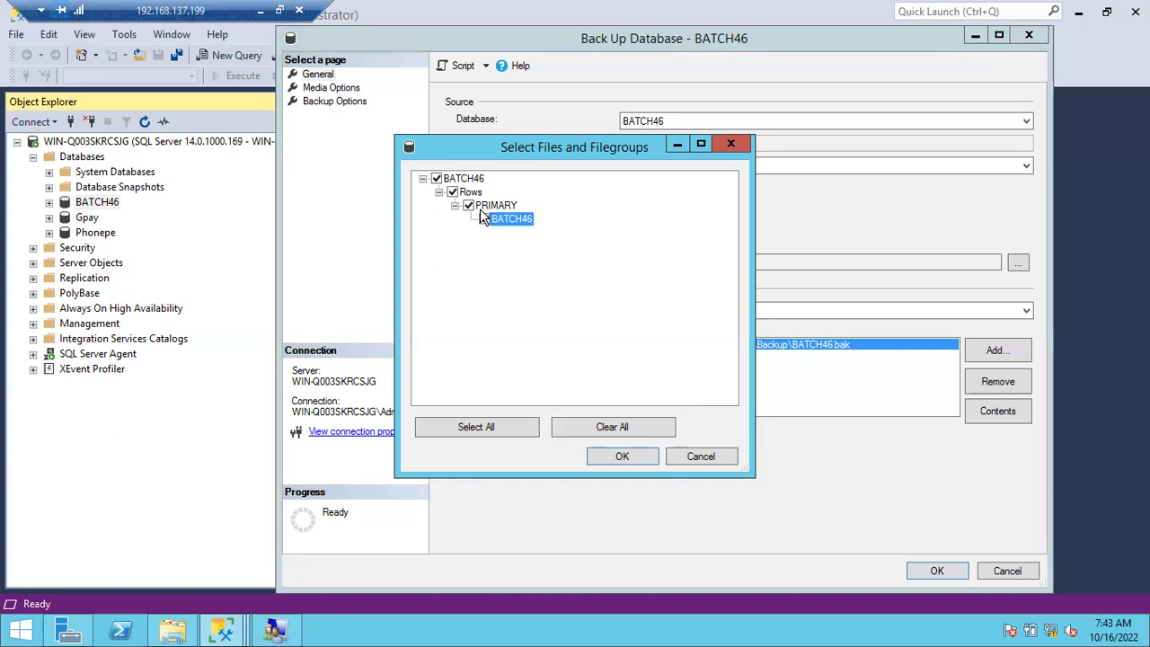
Cancel the Select Files and Filegroups dialog, returning to a whole-database Full backup of BATCH46.
click(716, 459)
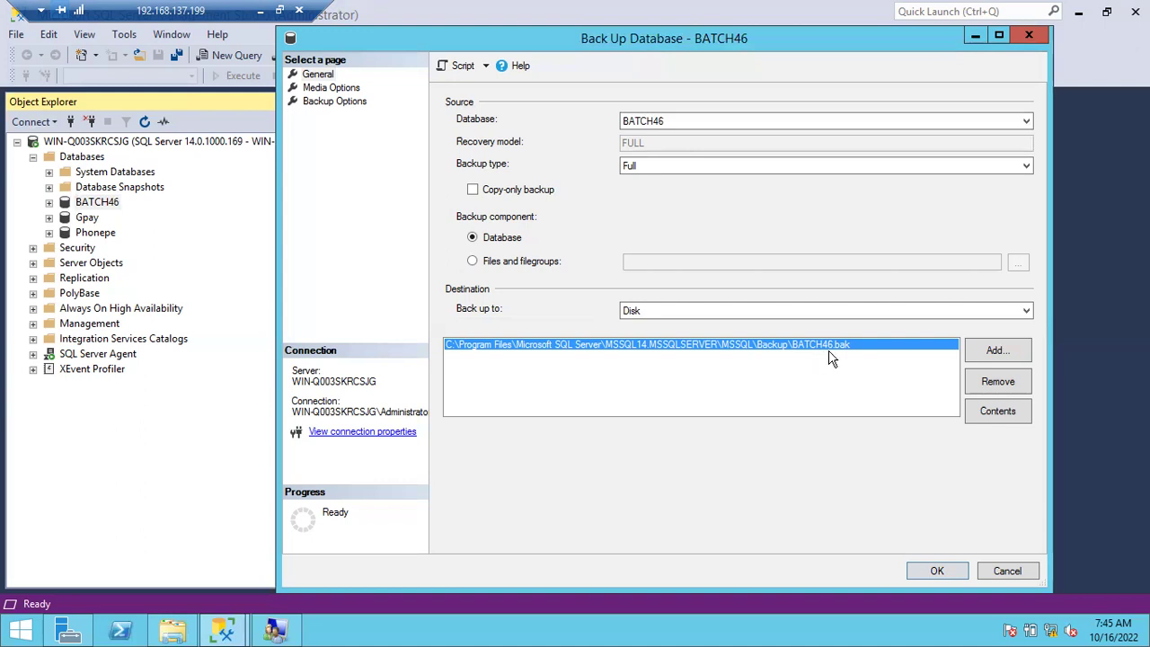
Remove the existing backup destination and start adding a new file destination.
click(985, 380)
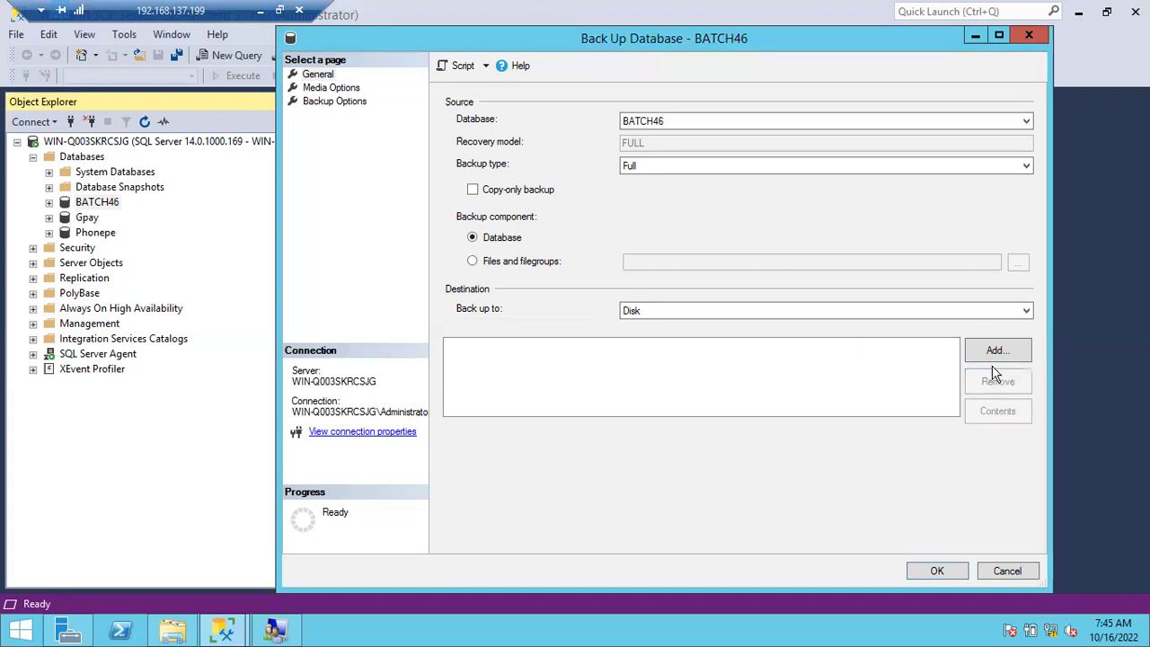
click(998, 350)
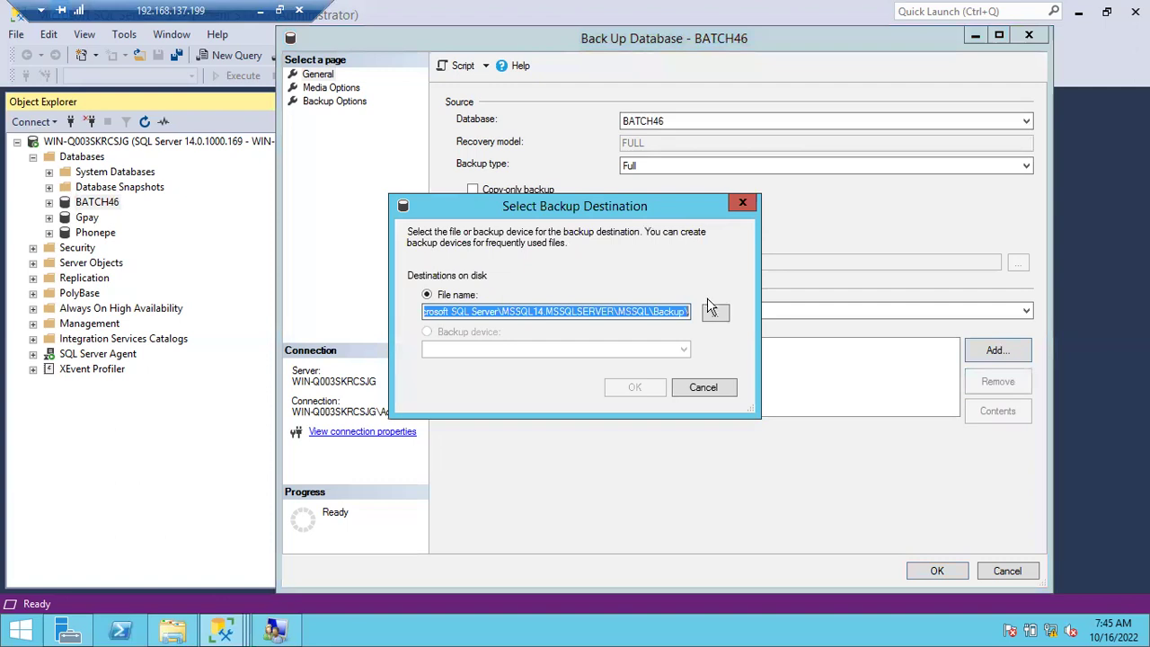
click(647, 311)
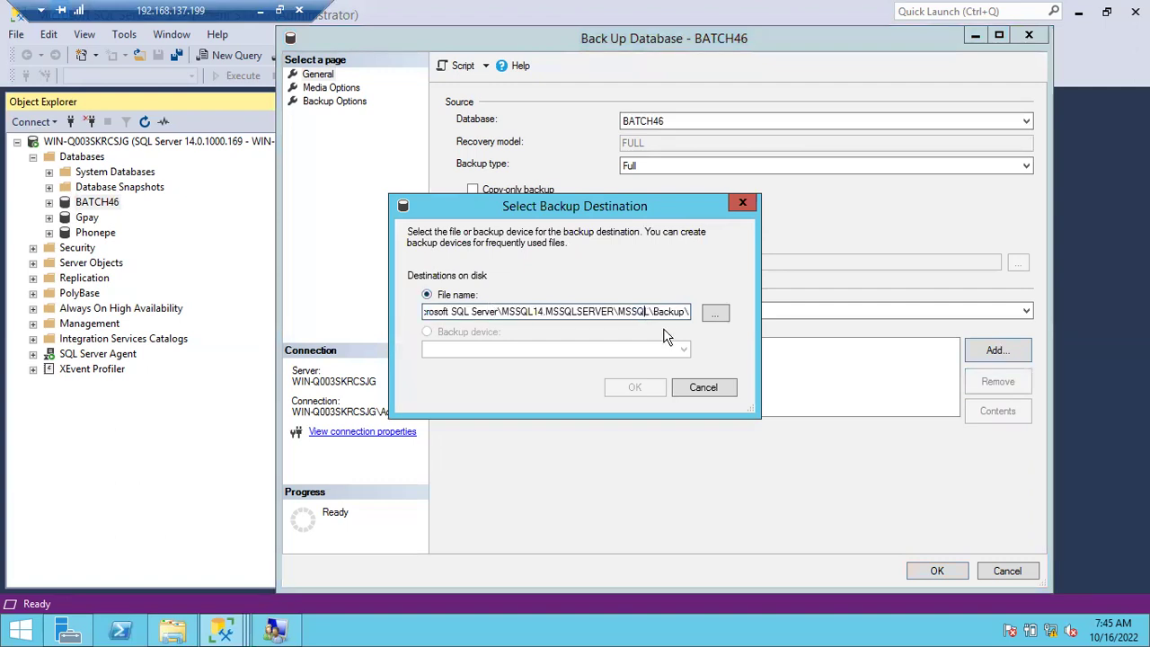
click(715, 315)
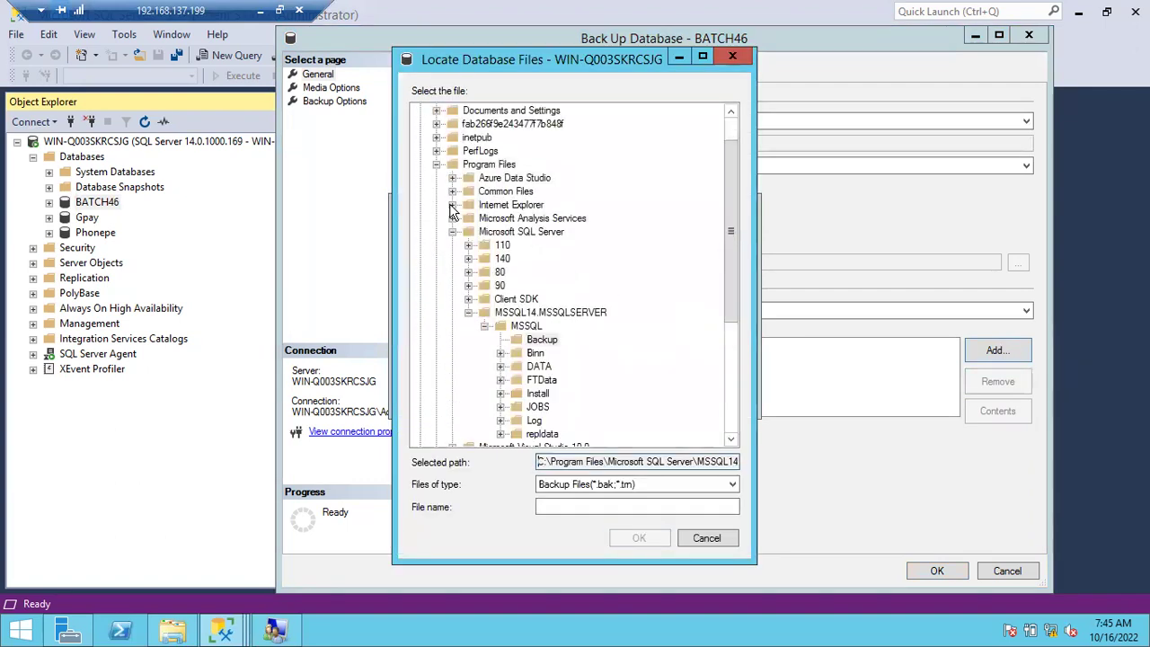
Navigate to Microsoft SQL Server\MSSQL14.MSSQLSERVER\MSSQL\Backup and select it as the save folder.
click(436, 165)
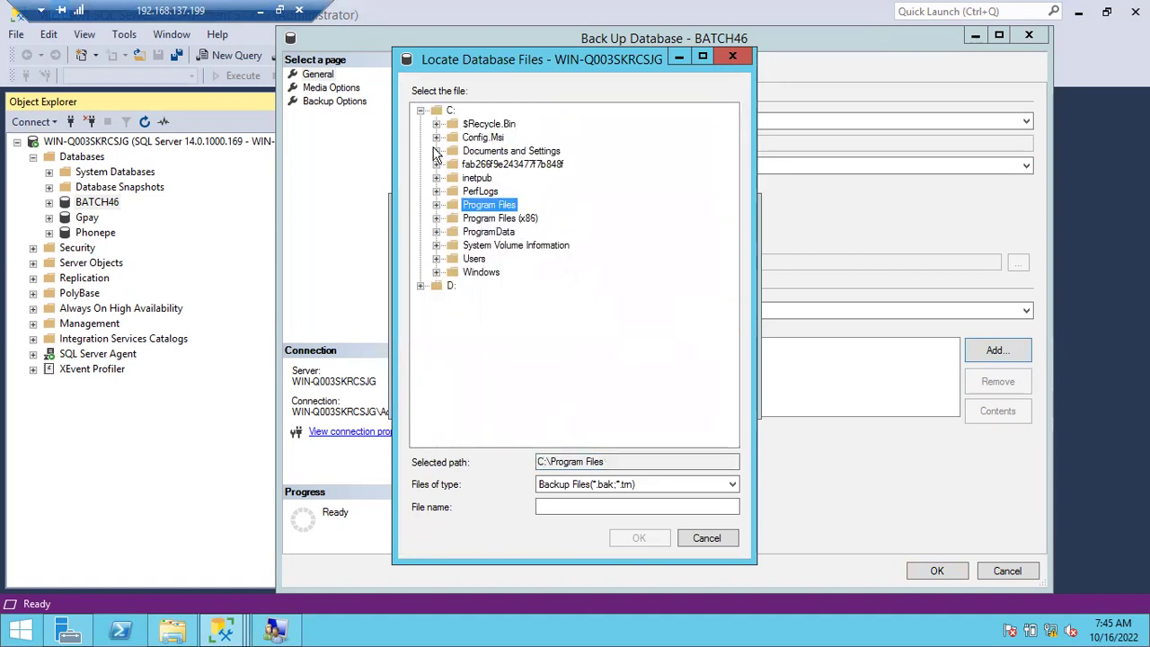
click(421, 286)
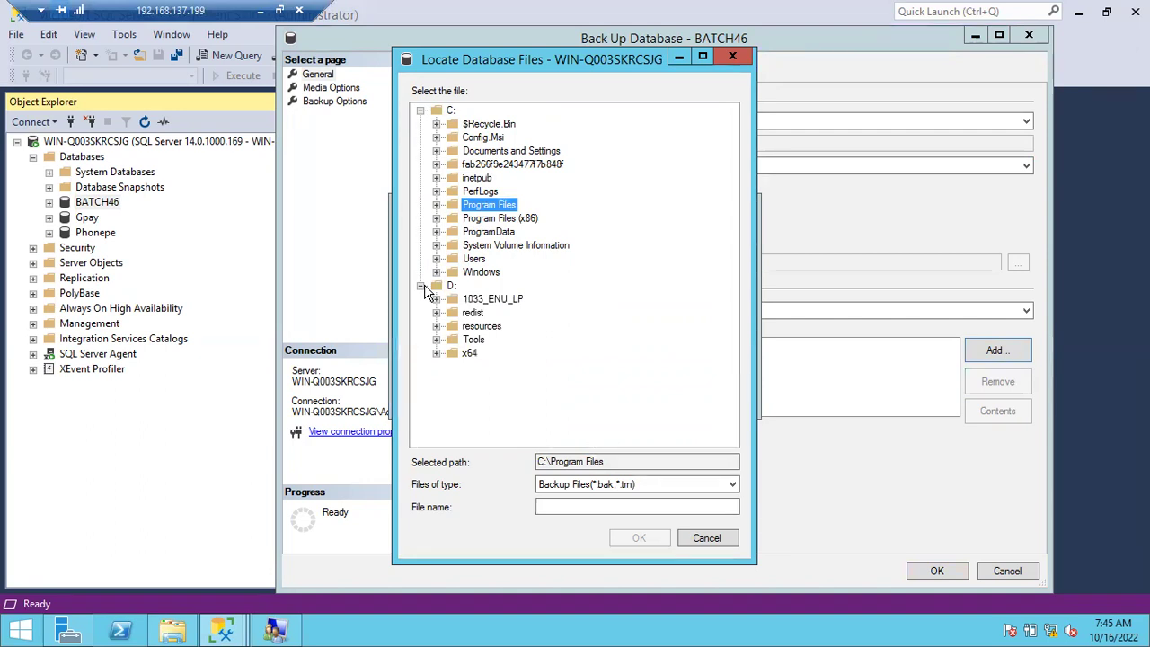
click(438, 205)
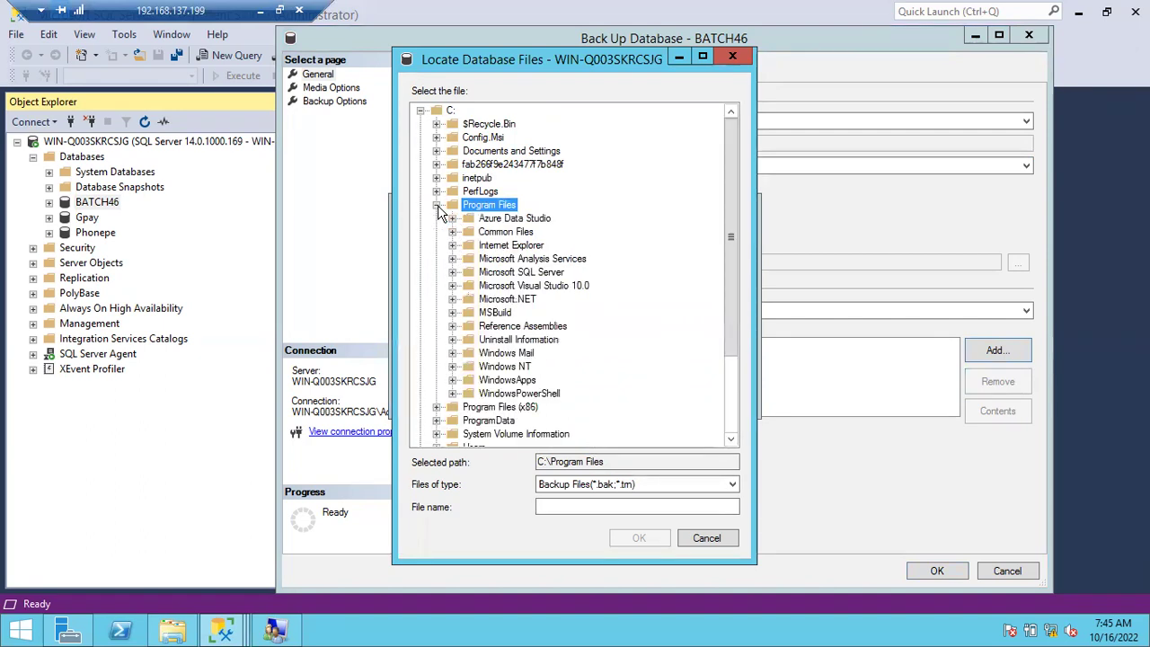
click(452, 272)
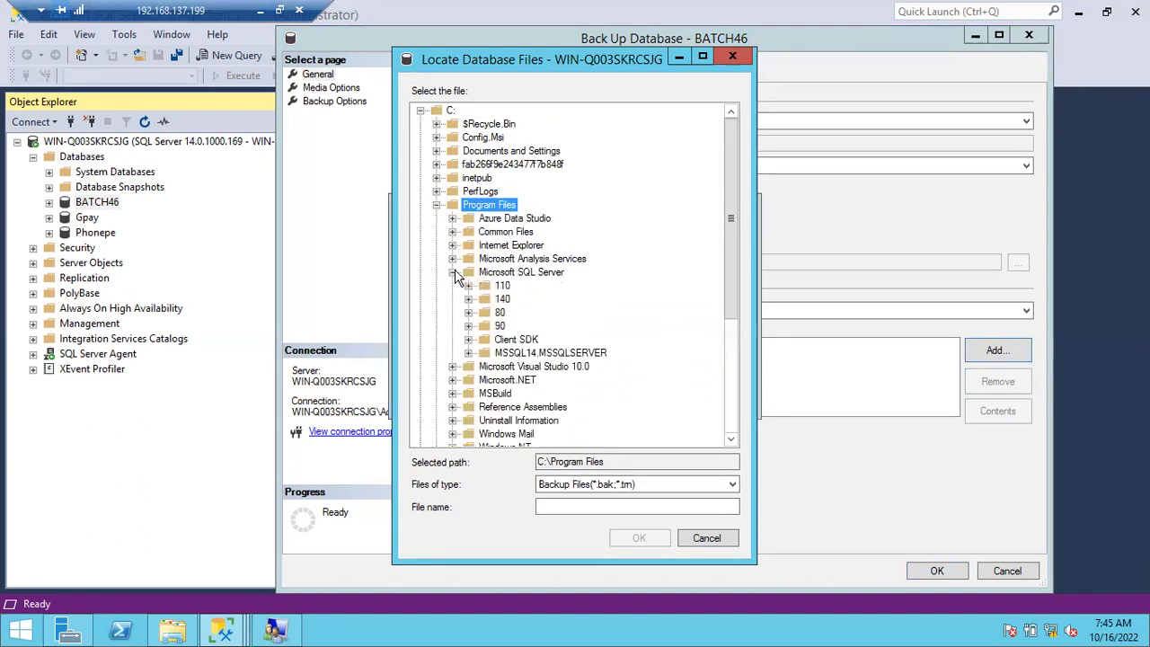
click(468, 354)
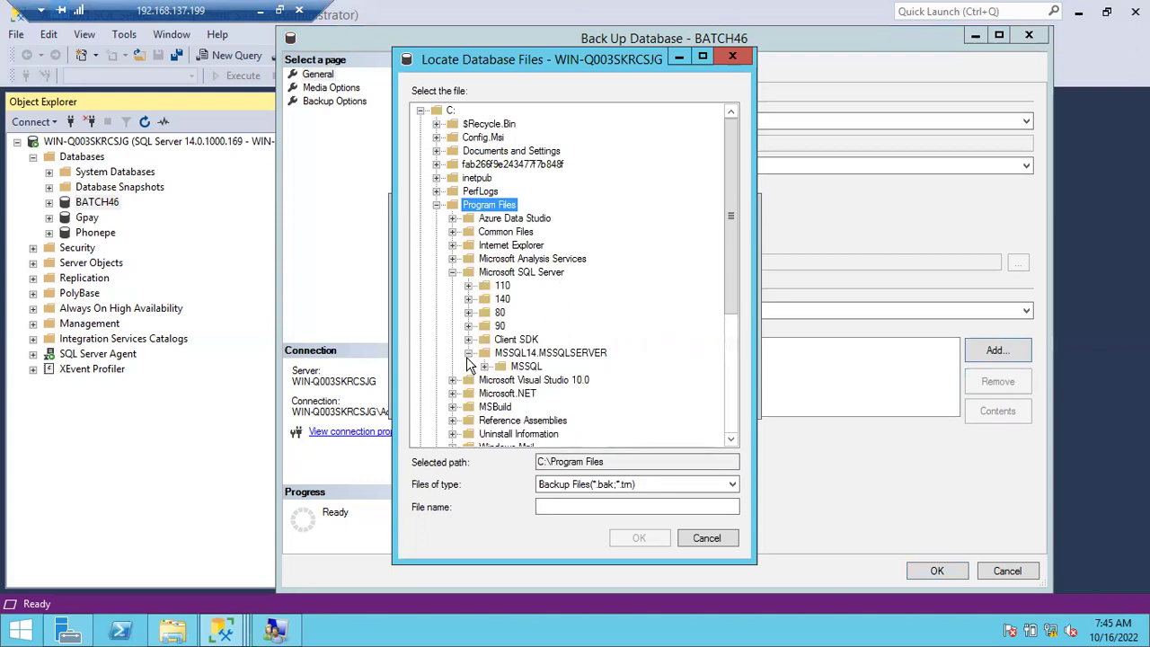
click(485, 367)
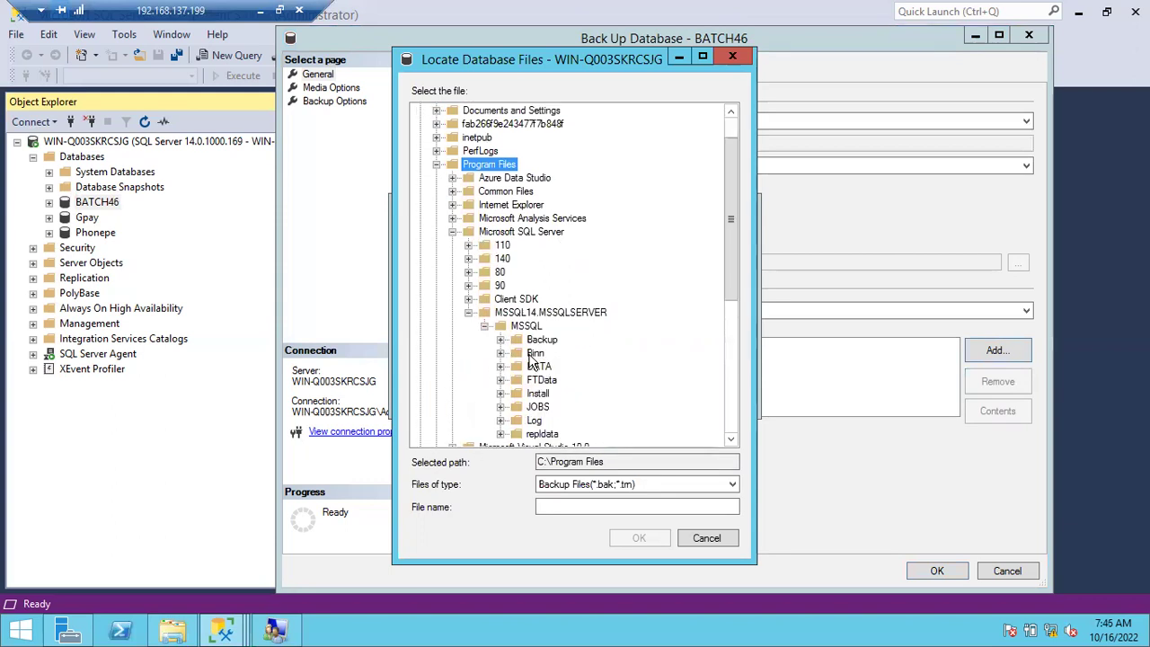
click(542, 340)
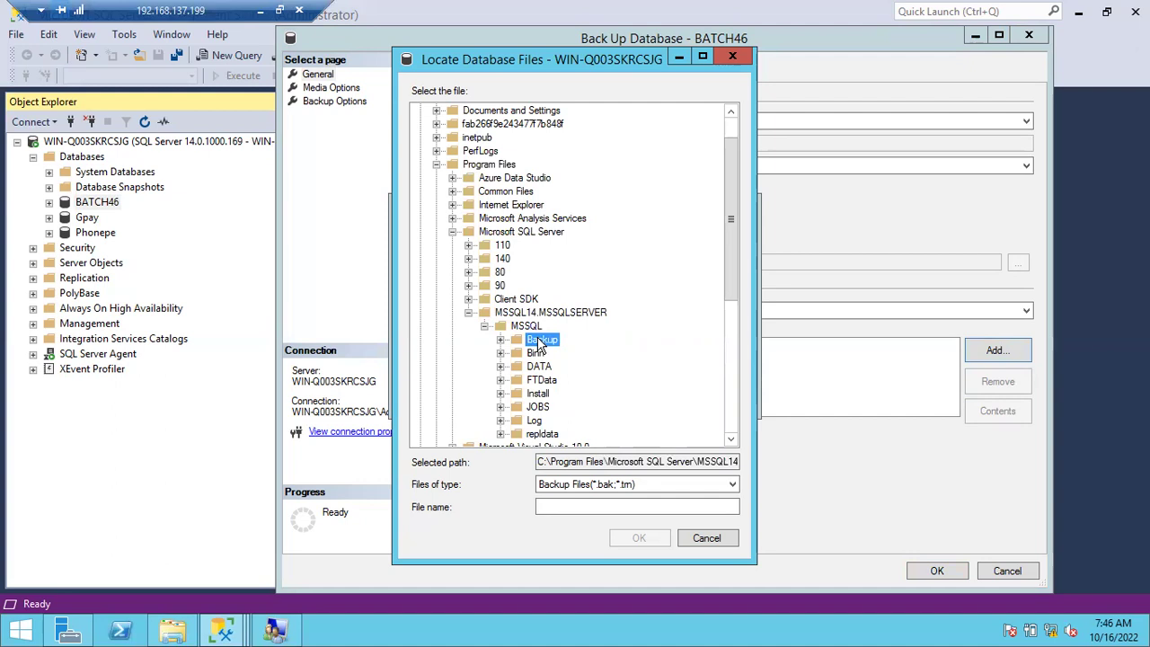
click(568, 506)
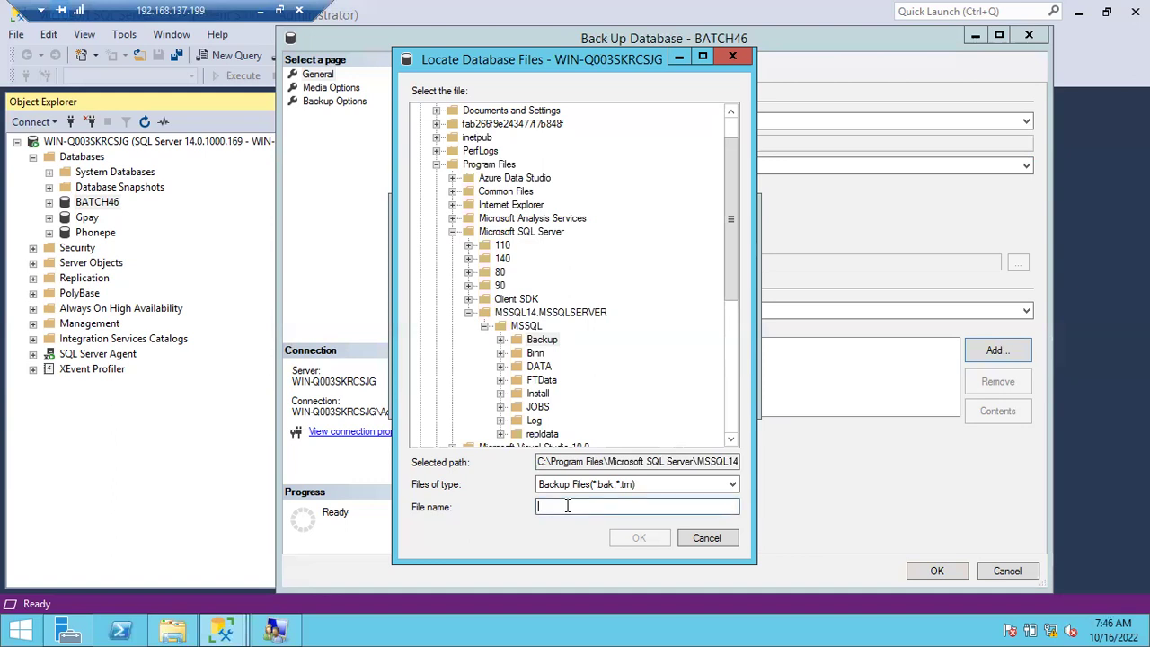
Name the backup file Batch46_FullBackup_10162022.bak in the Backup folder and confirm it.
text(Batch46_F)
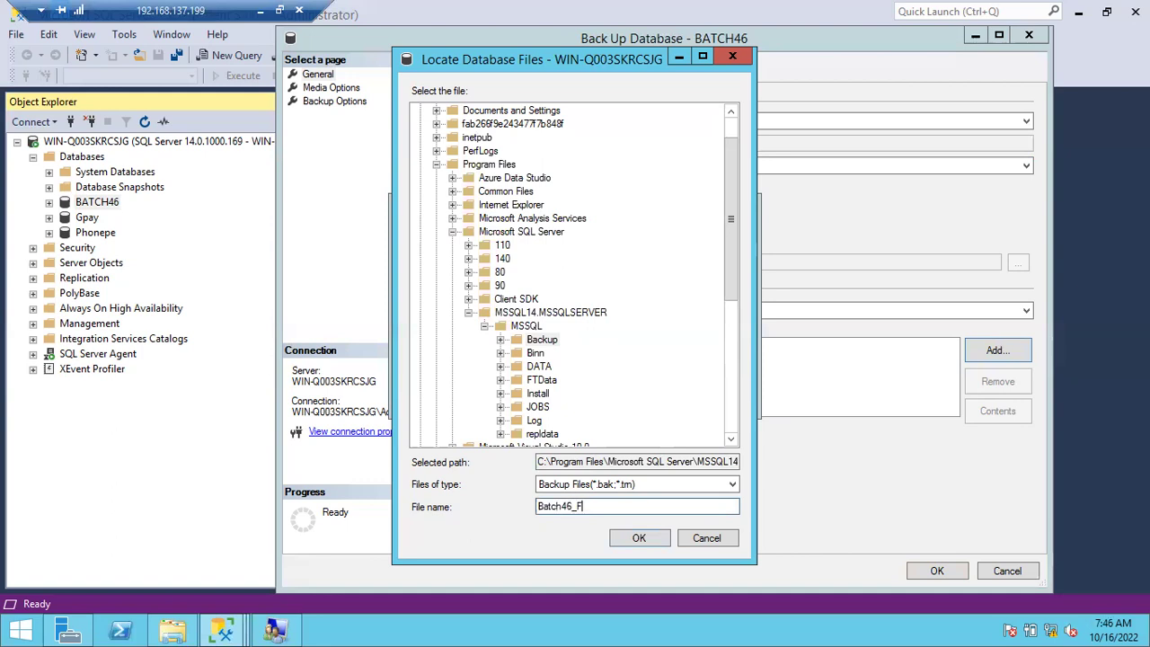
text(ullBackup_10162022.bak)
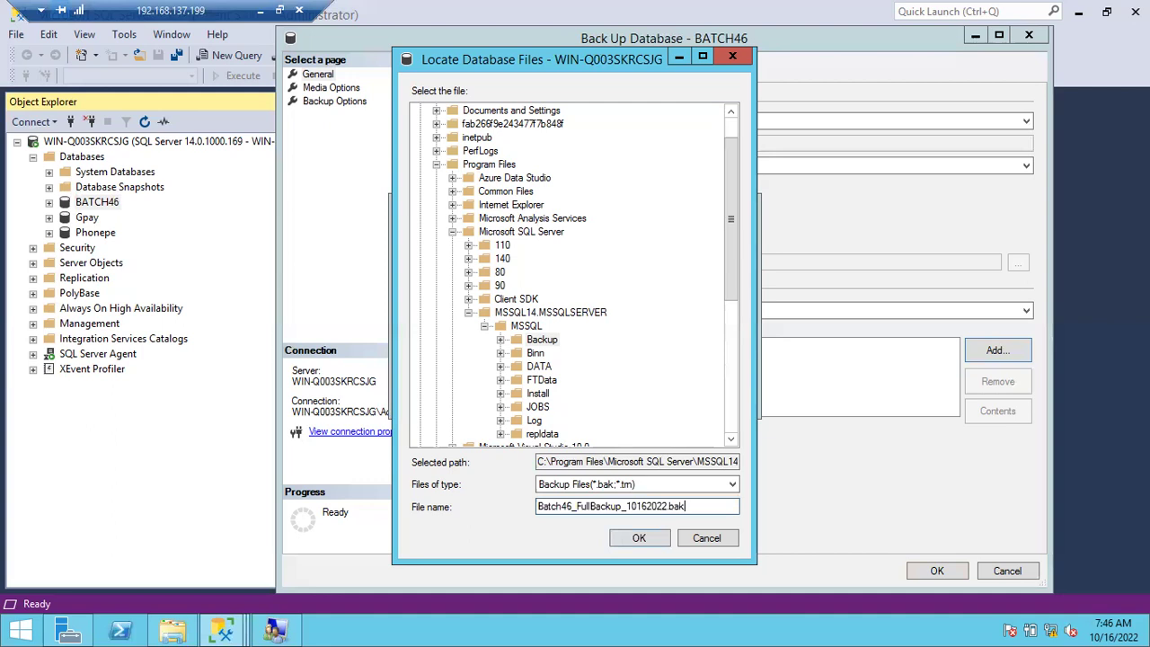
drag(573, 506, 636, 509)
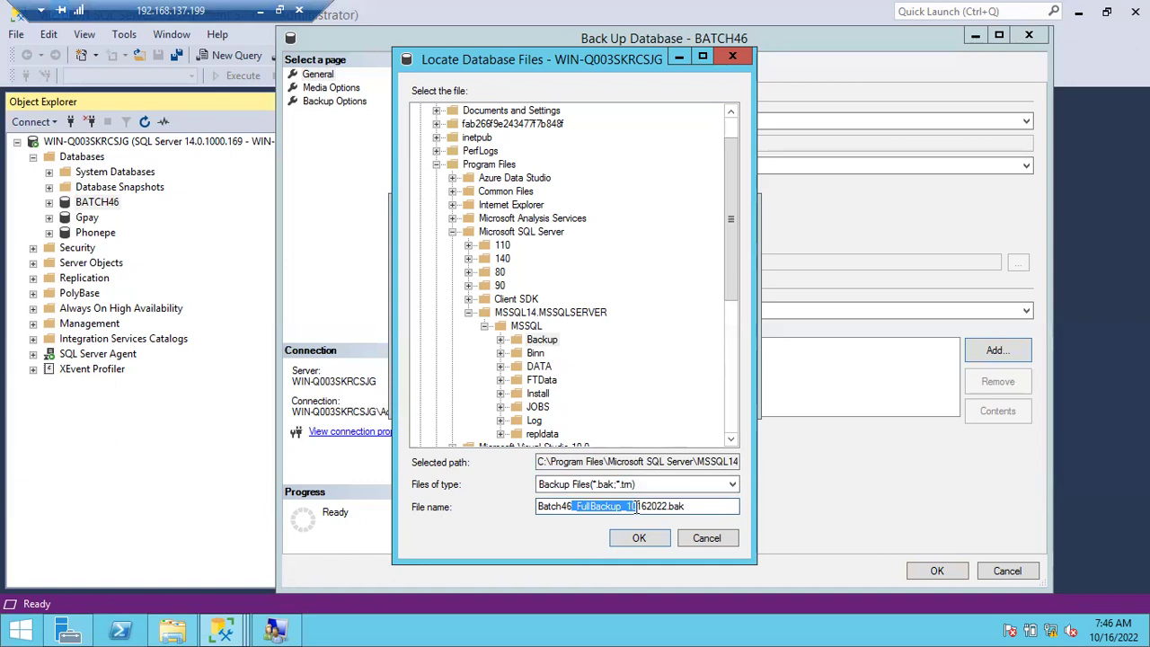
click(636, 508)
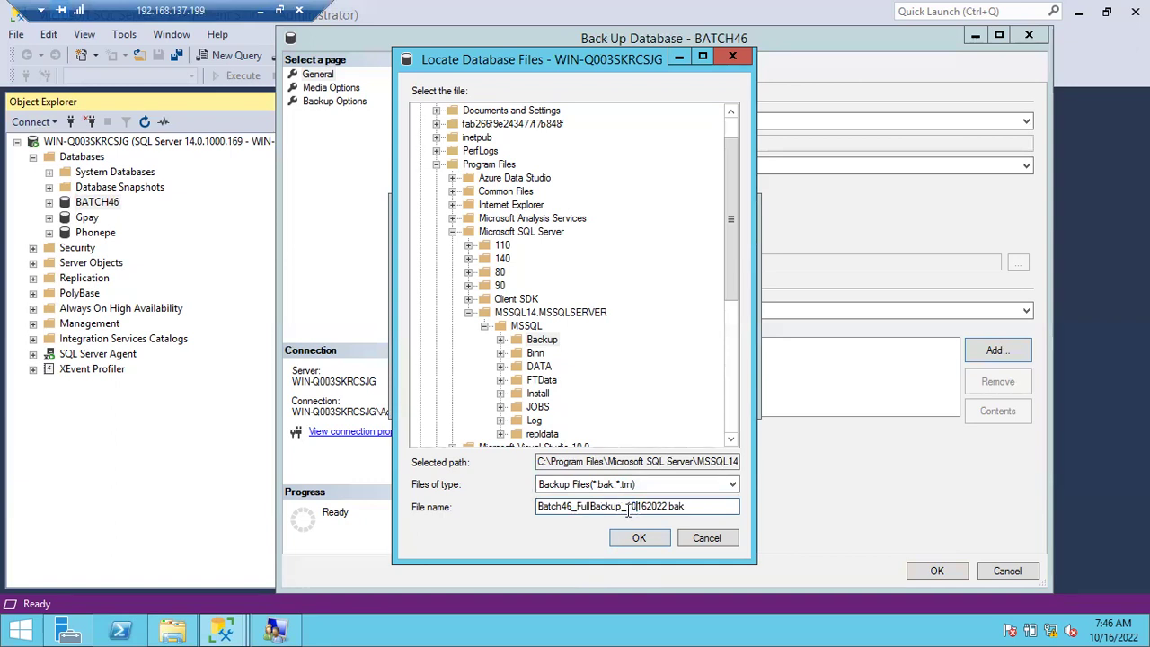
drag(576, 508, 615, 508)
drag(540, 507, 663, 503)
click(662, 503)
click(639, 541)
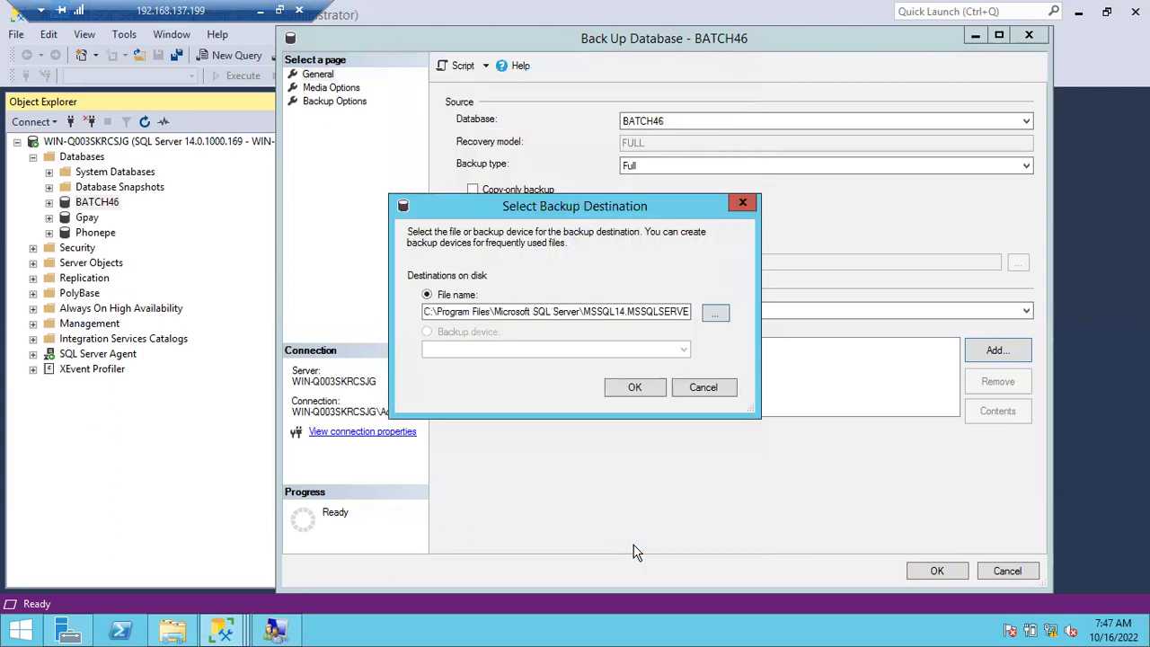
Add Batch46_FullBackup_10162022.bak as the destination, view Media Options, then go to File Explorer.
click(653, 393)
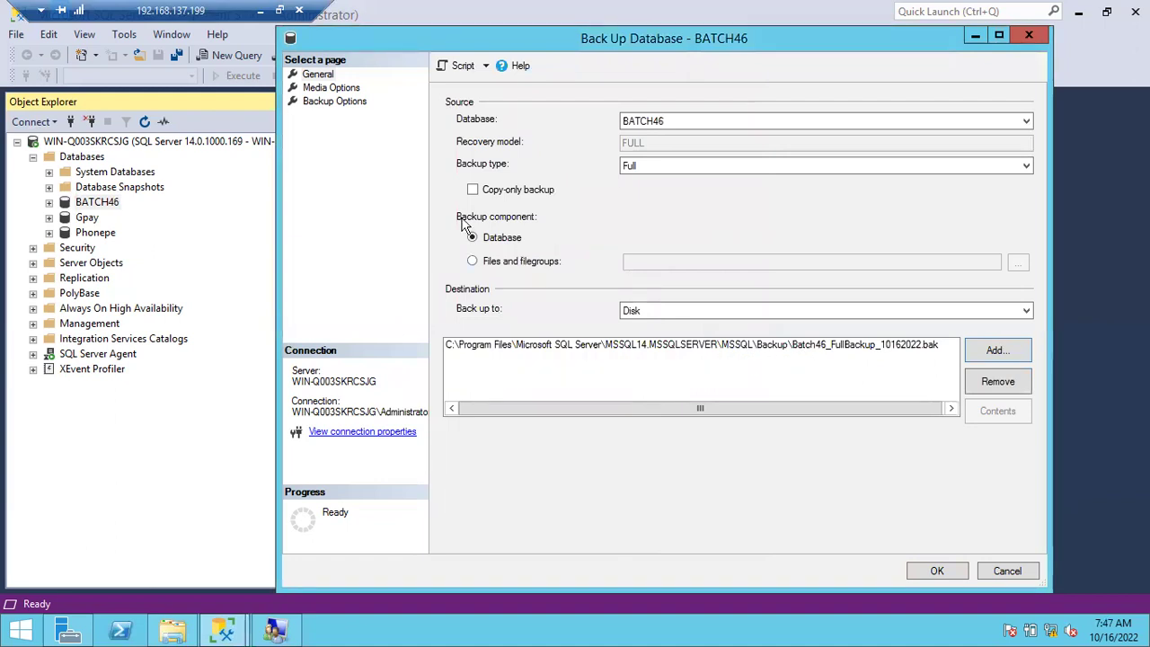
click(338, 90)
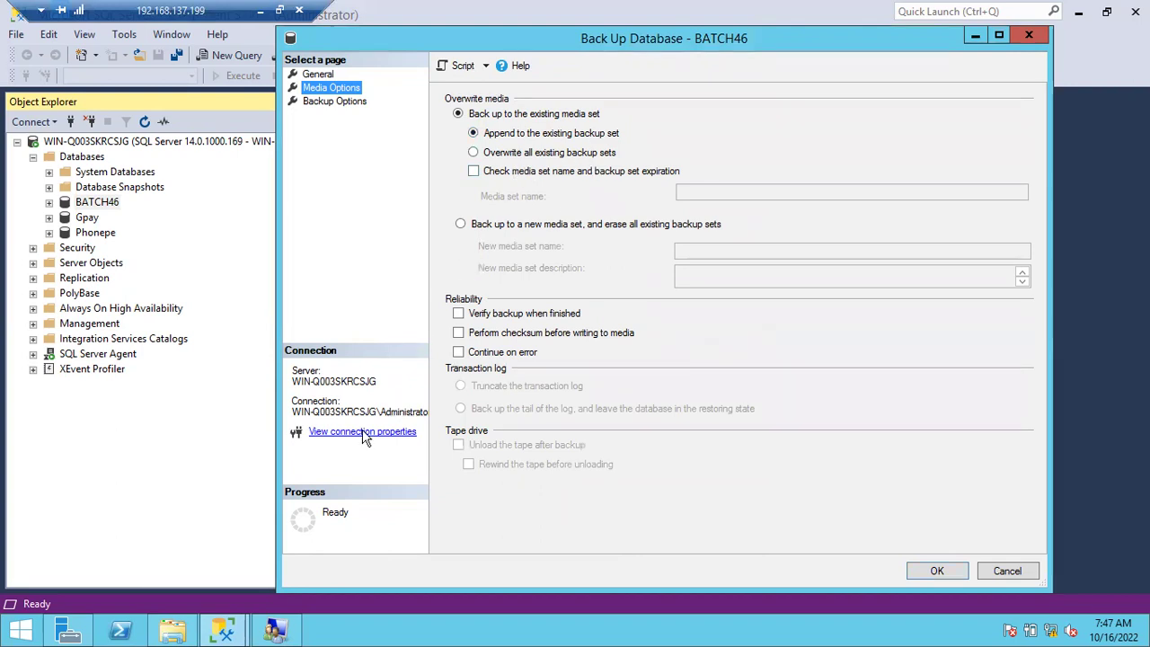
click(172, 635)
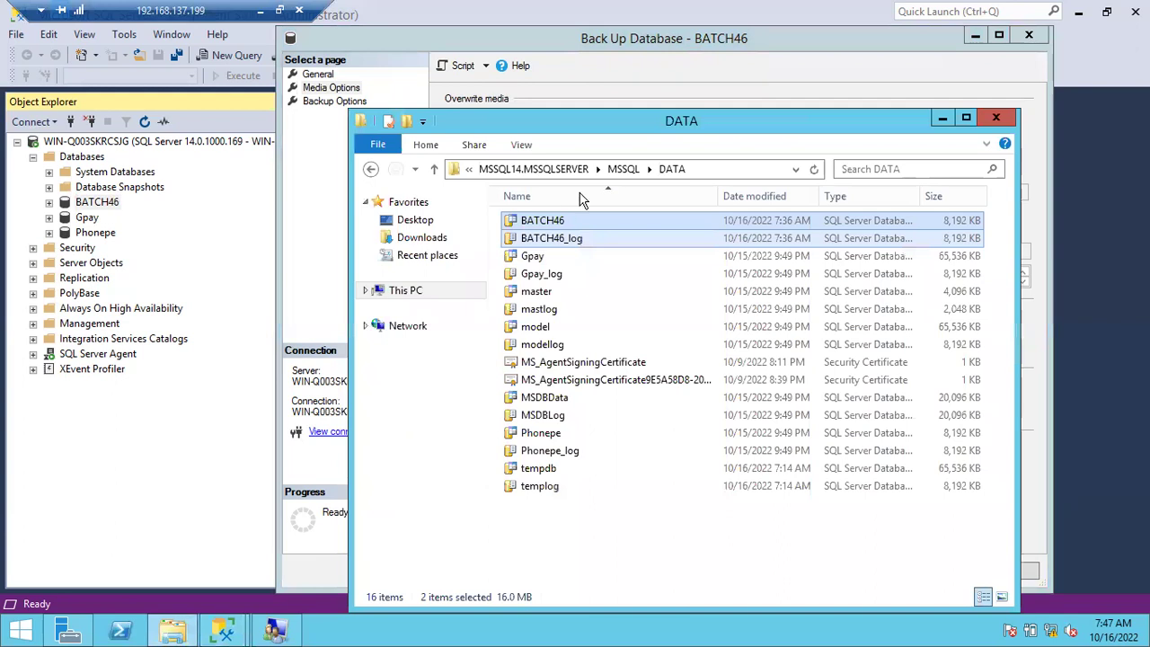
Verify the MSSQL Backup folder is still empty in File Explorer, then minimize Explorer.
click(622, 171)
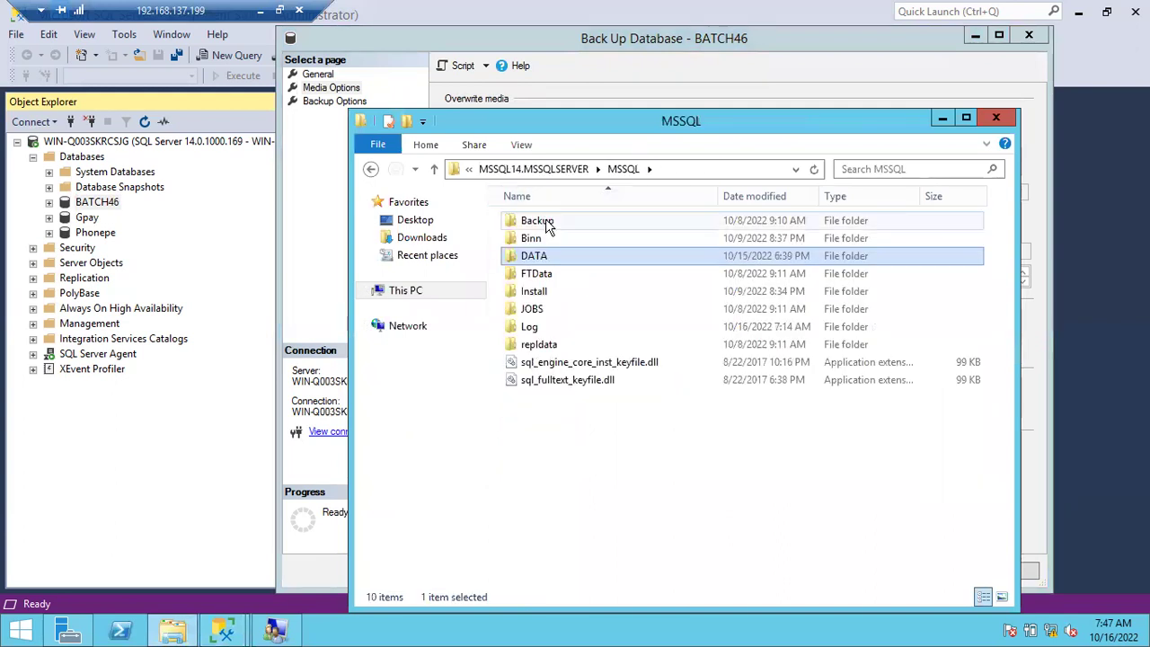
double_click(546, 223)
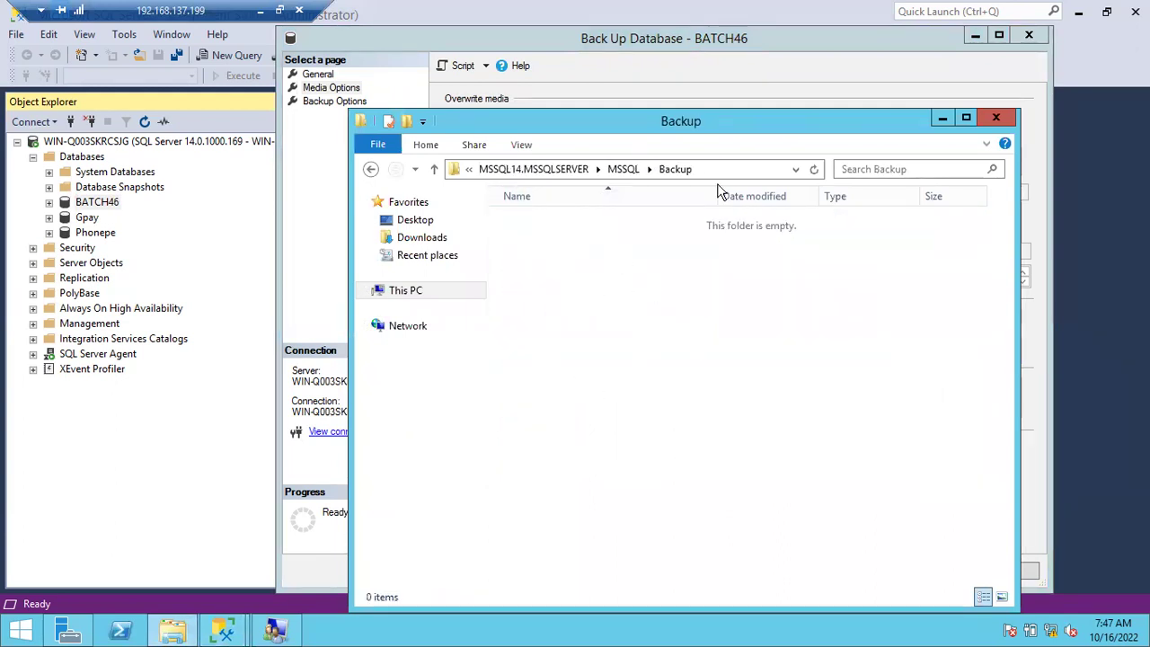
drag(782, 110, 600, 88)
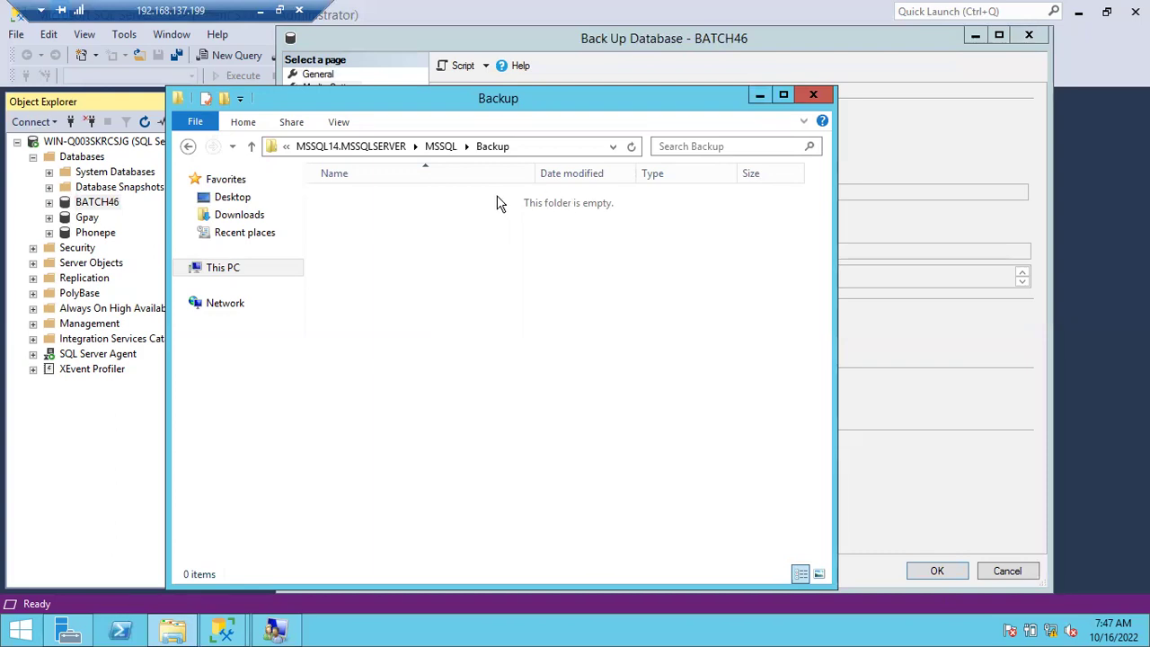
click(758, 93)
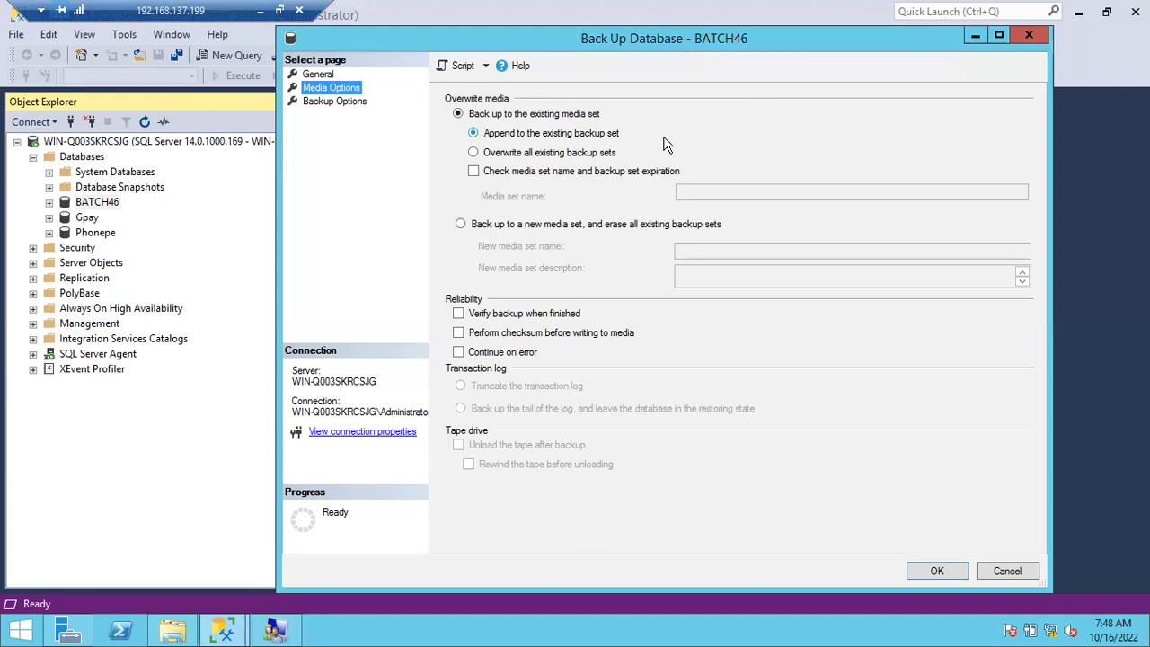
Show the Backup Options page and expand the Set backup compression dropdown.
click(347, 101)
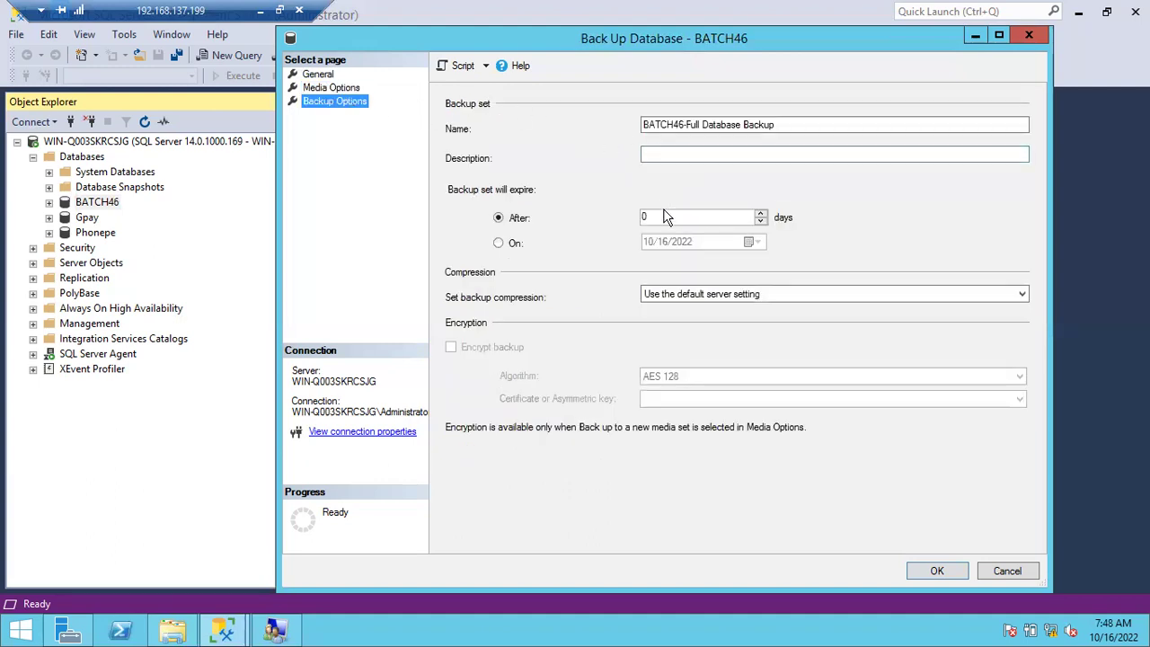
click(711, 294)
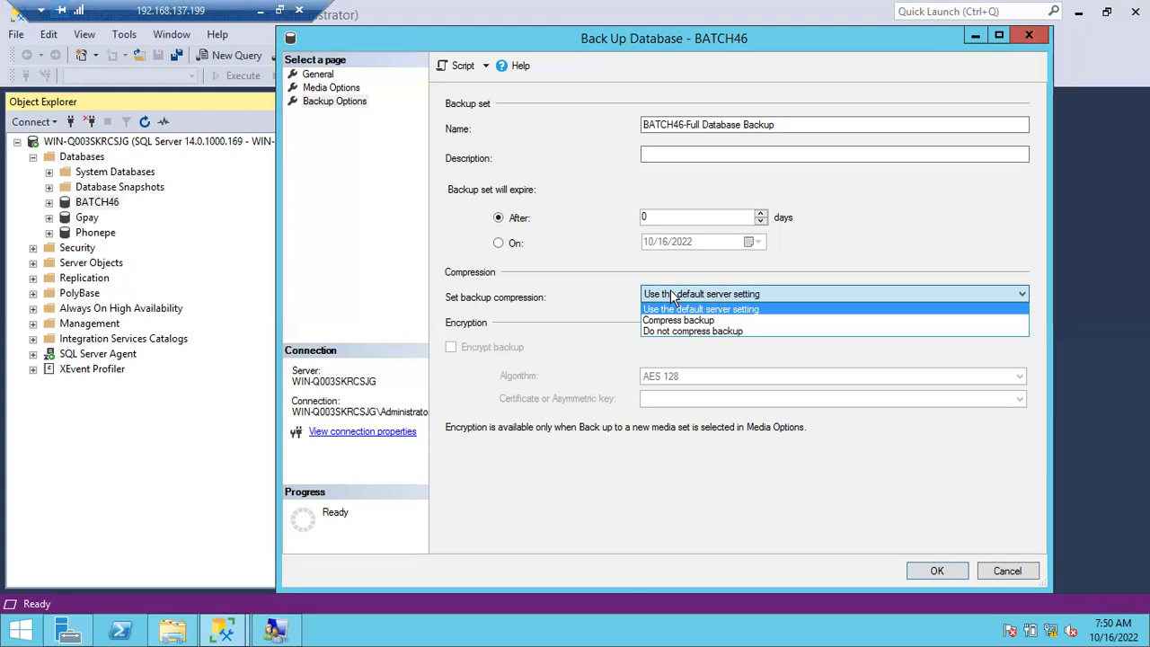
Turn on Compress backup in the server's Properties > Database Settings and save.
click(669, 299)
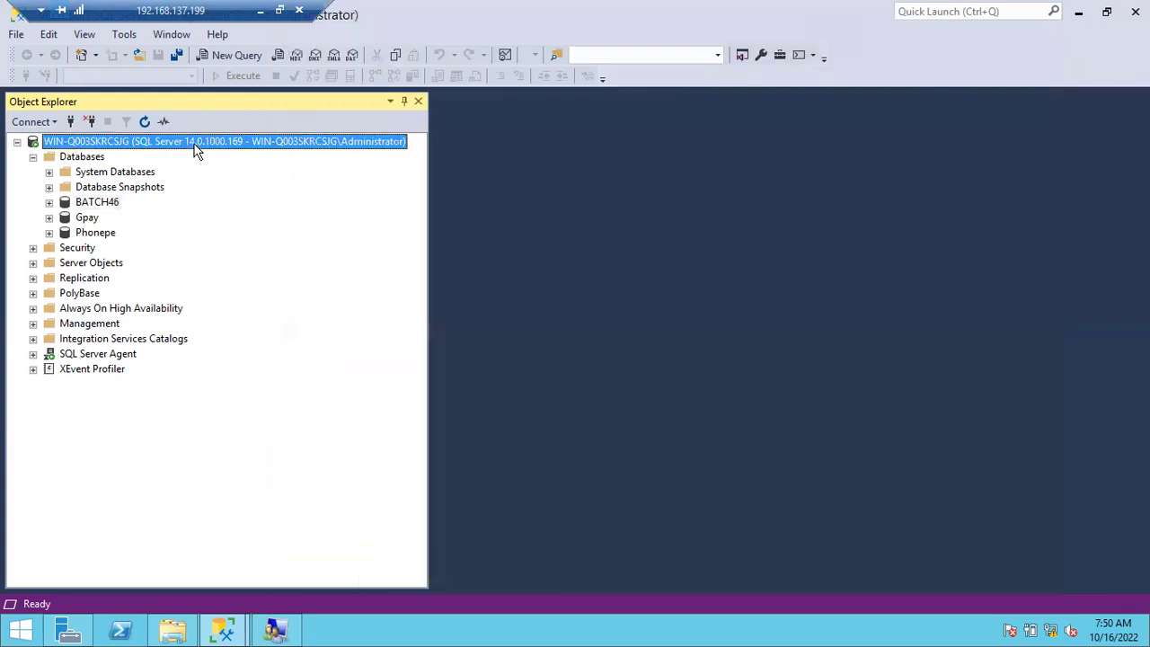
right_click(198, 151)
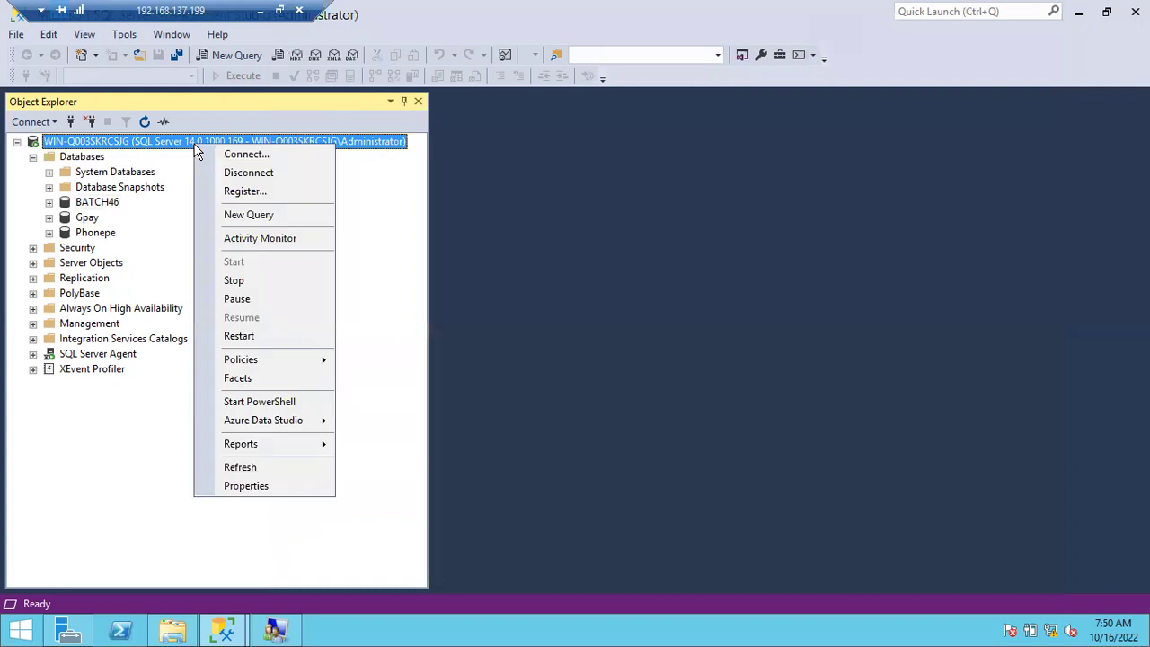
click(247, 486)
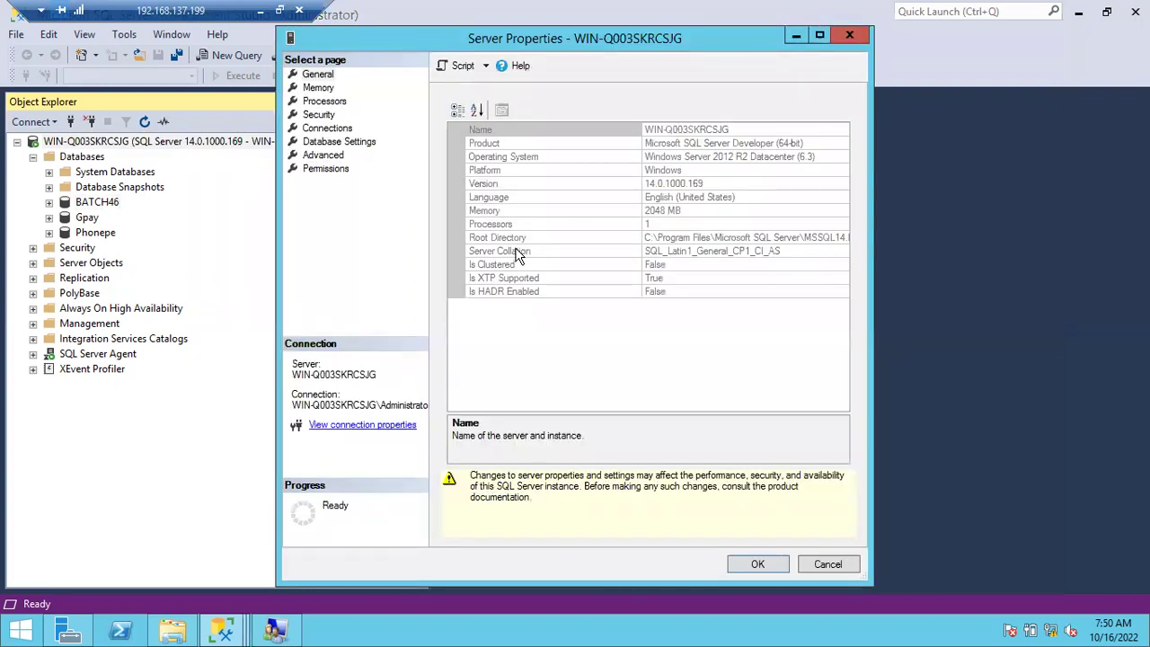
click(325, 143)
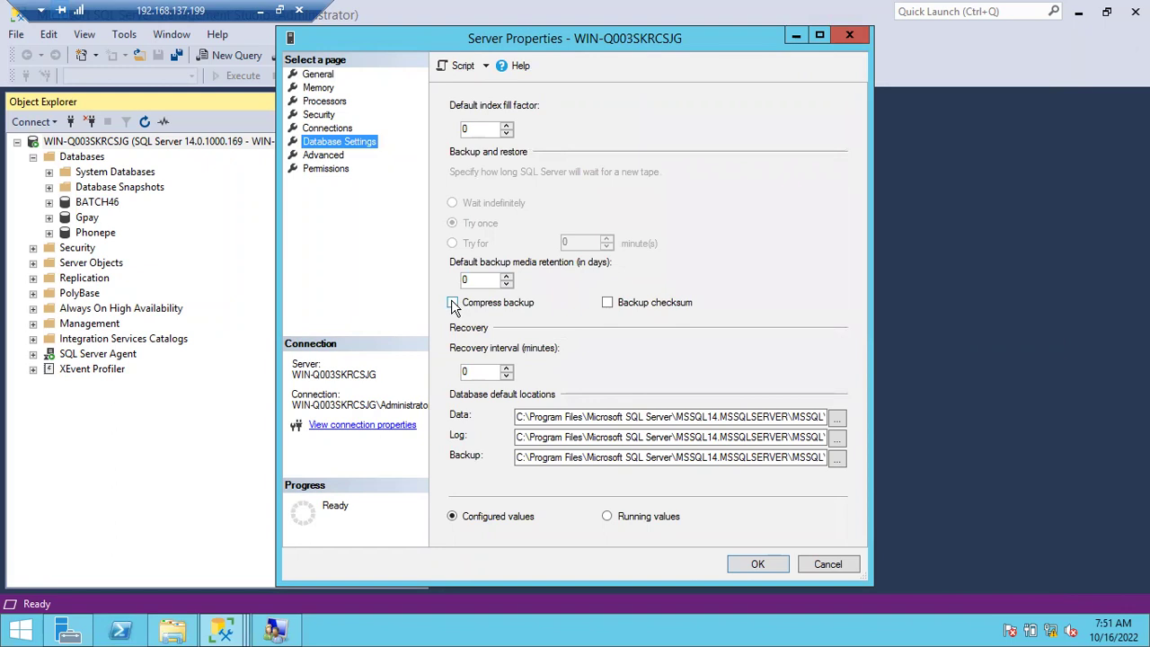
click(452, 303)
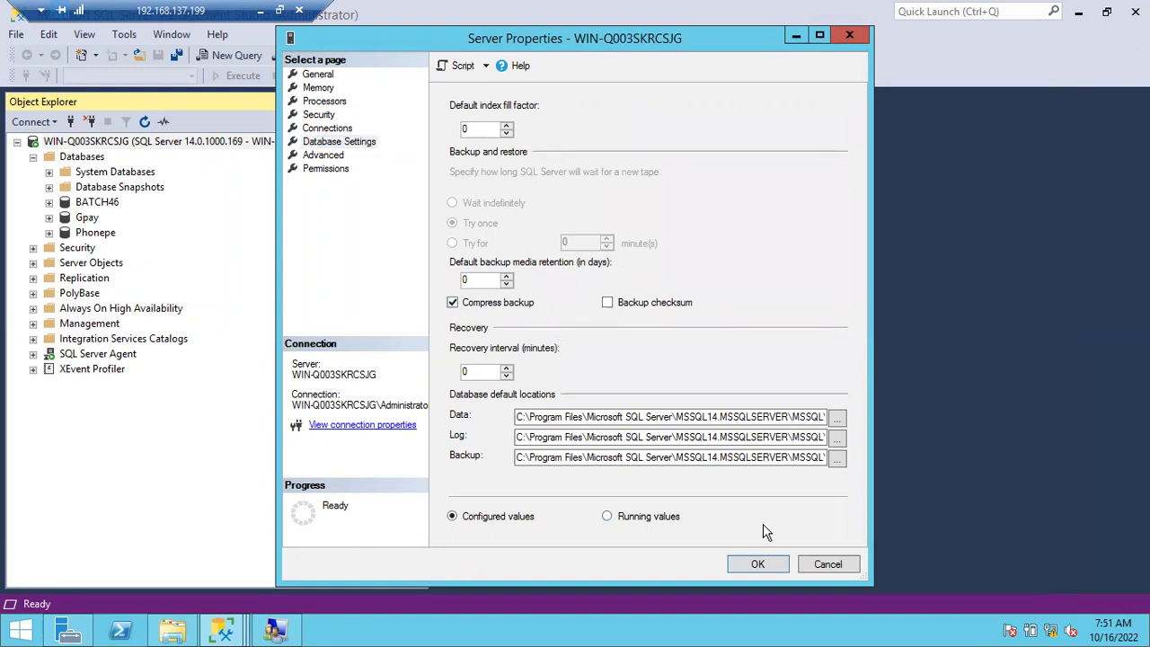
click(759, 564)
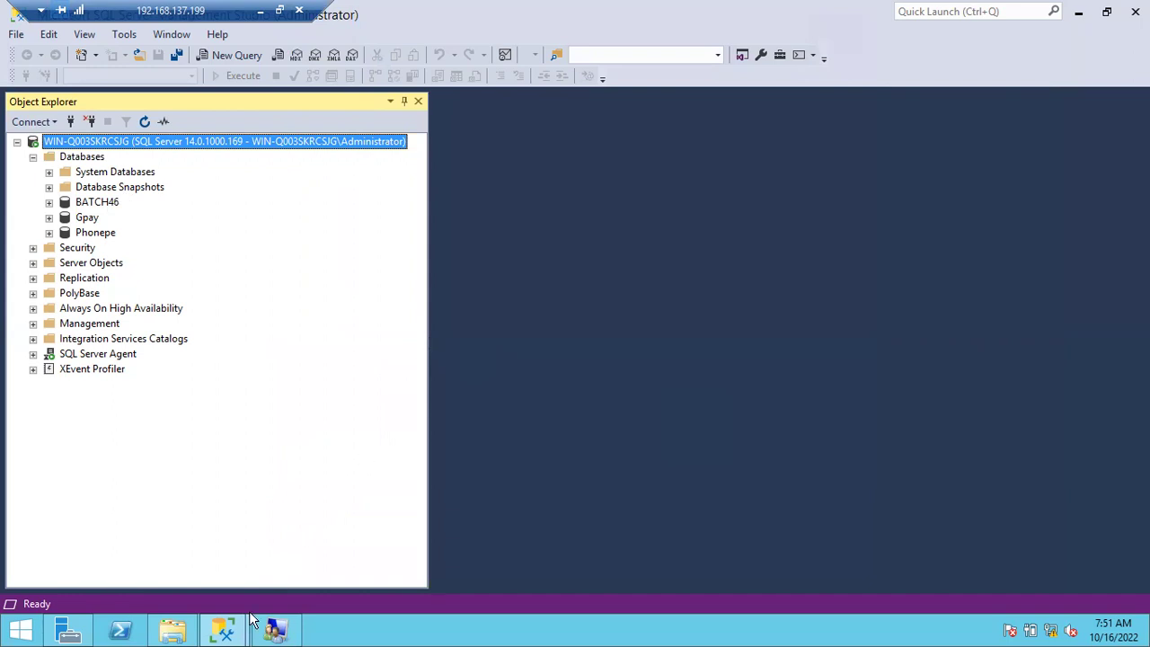
Bring the BATCH46 backup dialog forward and return to its General page.
mouse_move(225, 629)
click(312, 571)
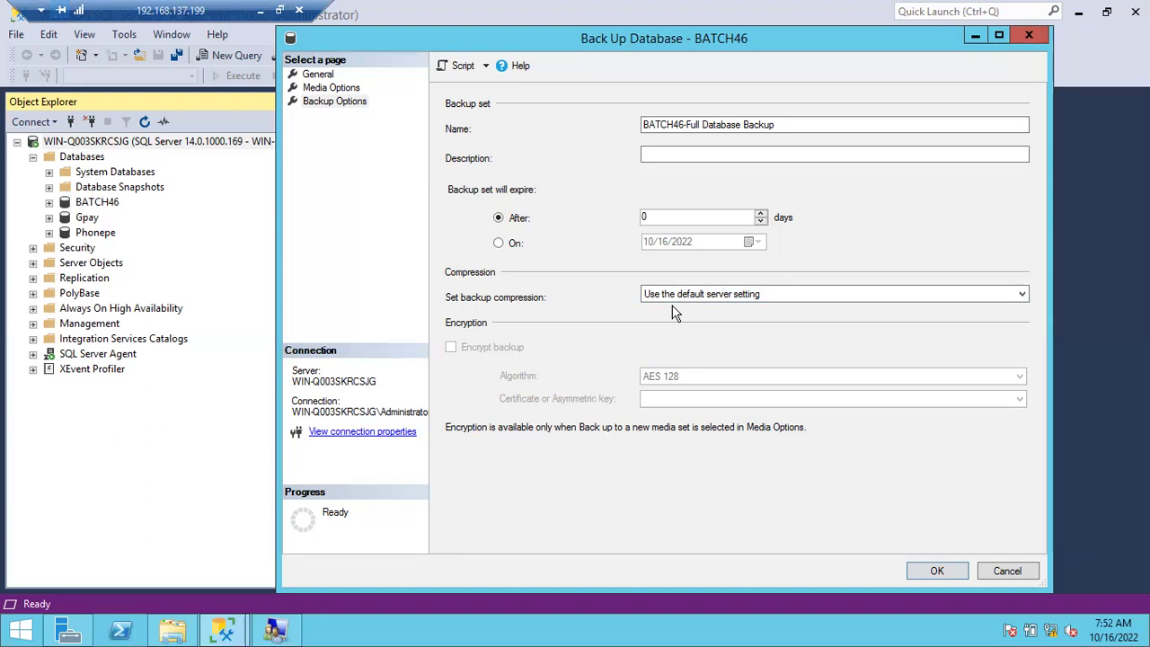
click(319, 75)
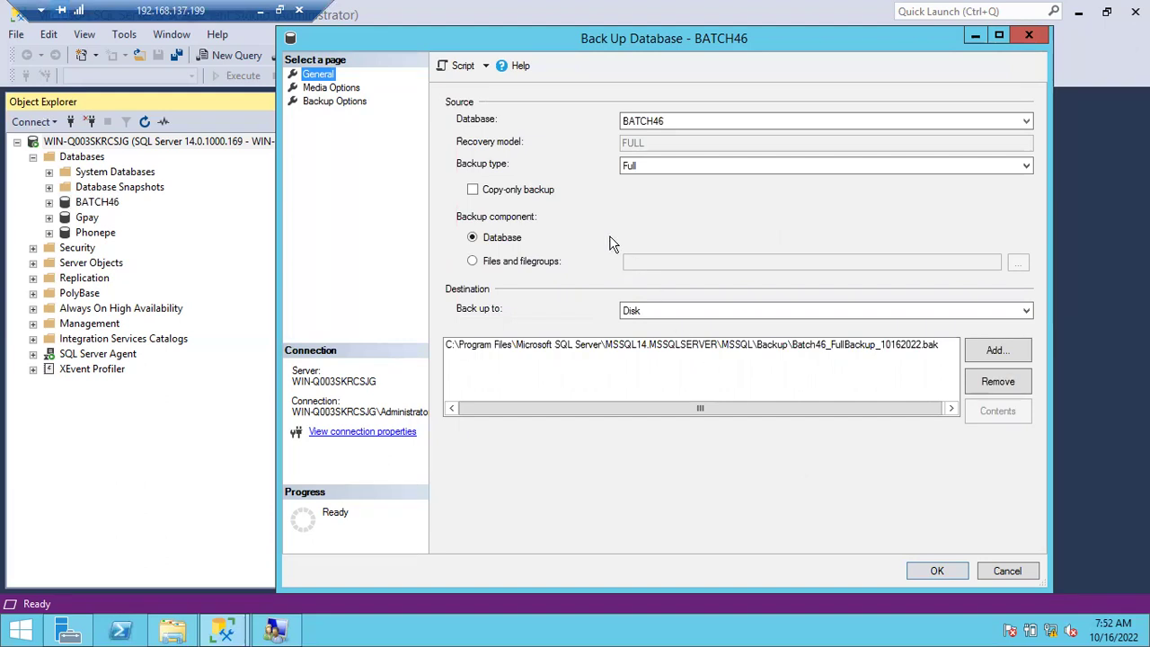
Script the BATCH46 full backup to a query window, then run it until it succeeds.
click(464, 73)
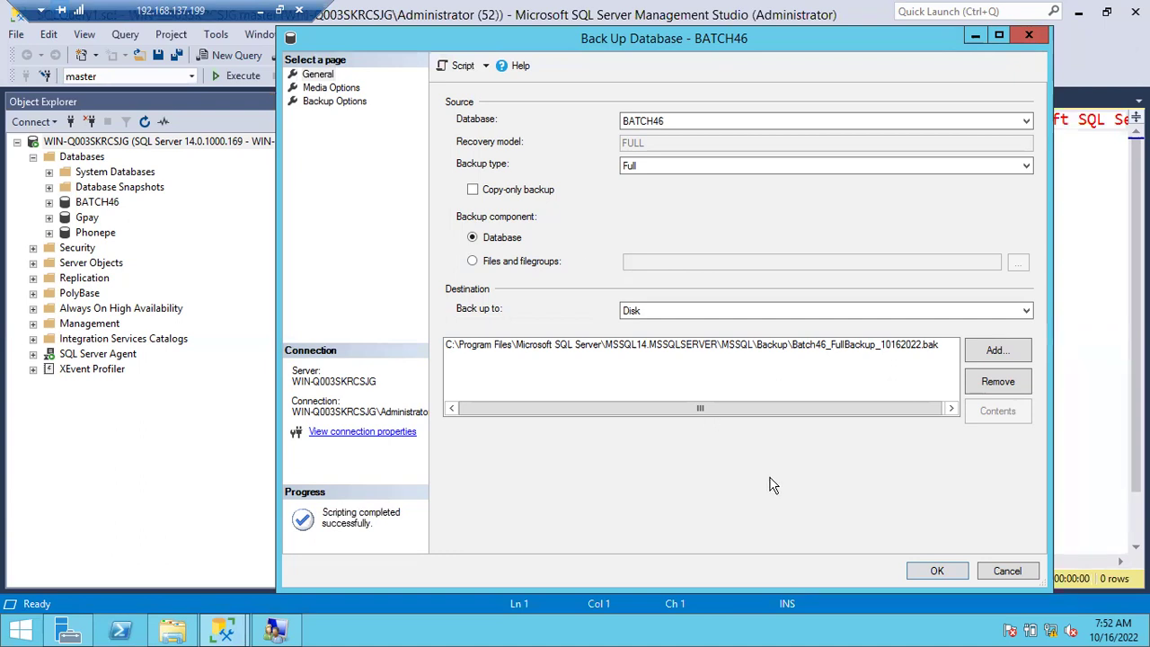
click(936, 572)
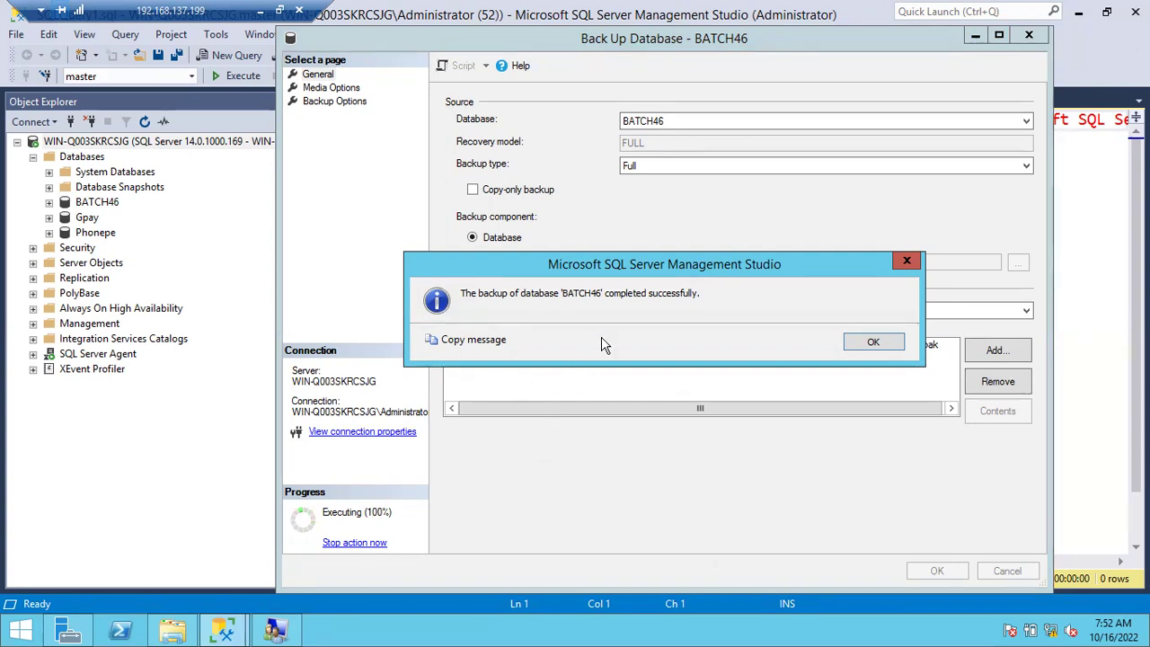
Dismiss the BATCH46 backup success message, closing the Back Up Database dialog.
click(869, 347)
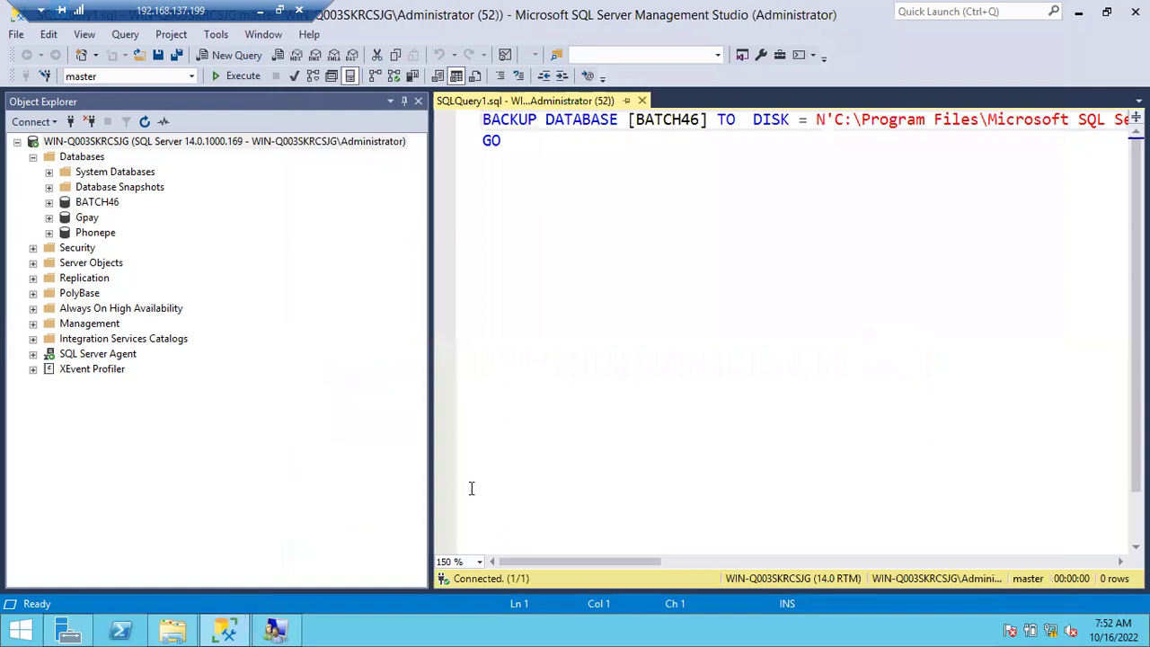
Check that Batch46_FullBackup_10162022.bak is in the Backup folder at 460 KB.
click(172, 630)
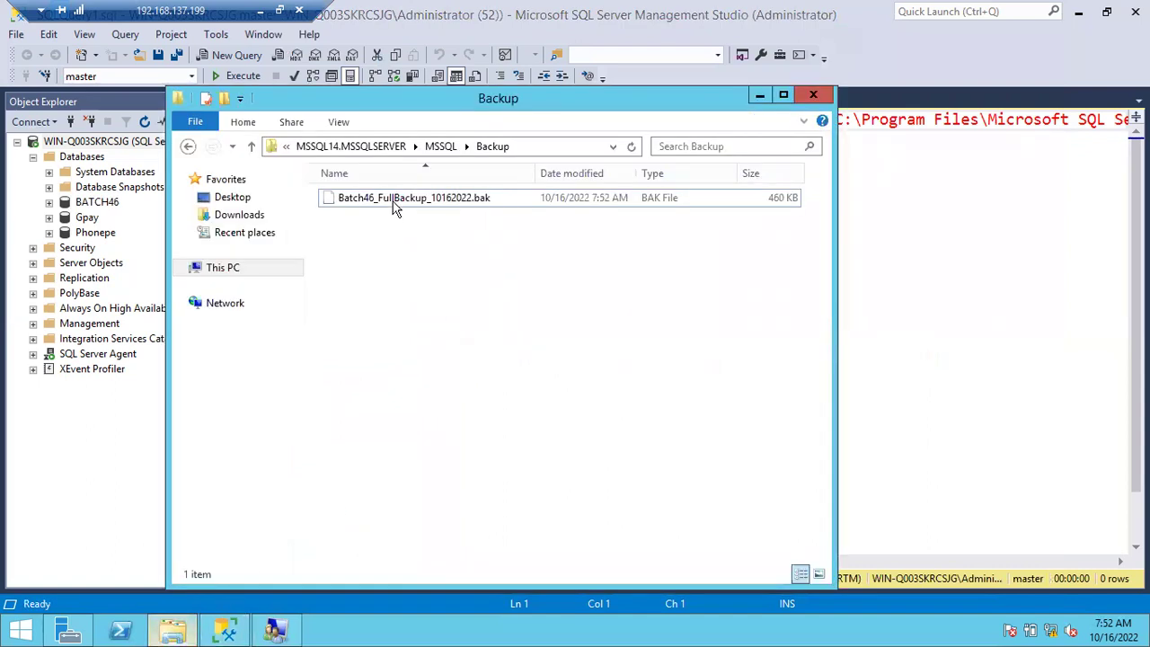
click(347, 209)
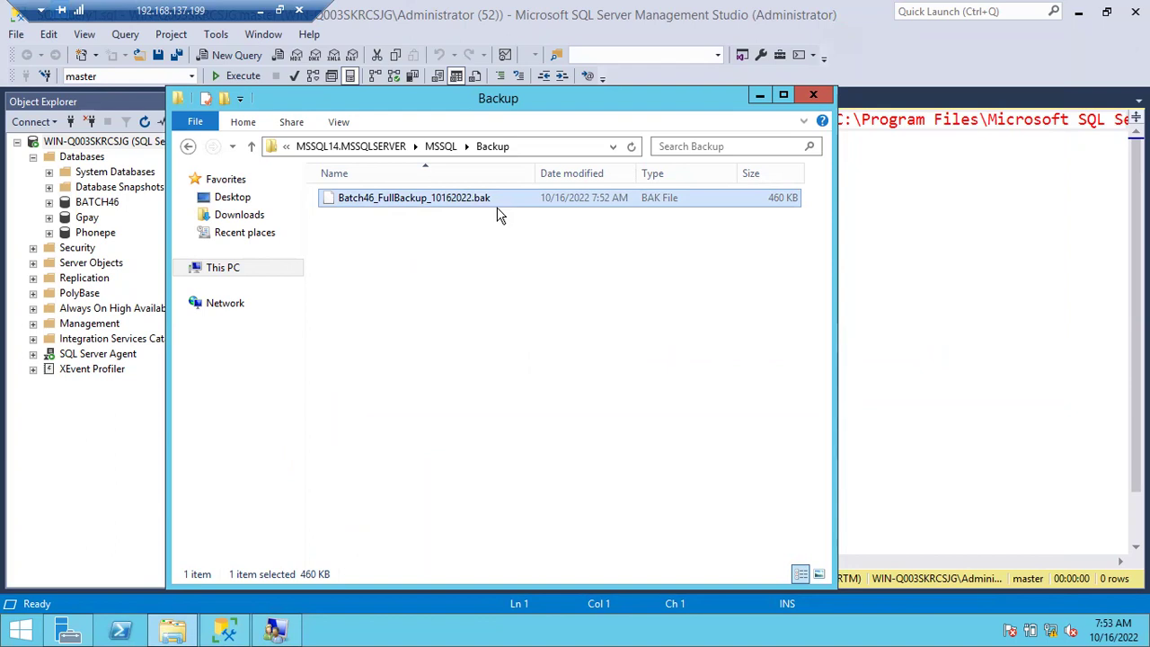
Move the TO DISK clause onto its own line and wrap the long backup path.
click(978, 239)
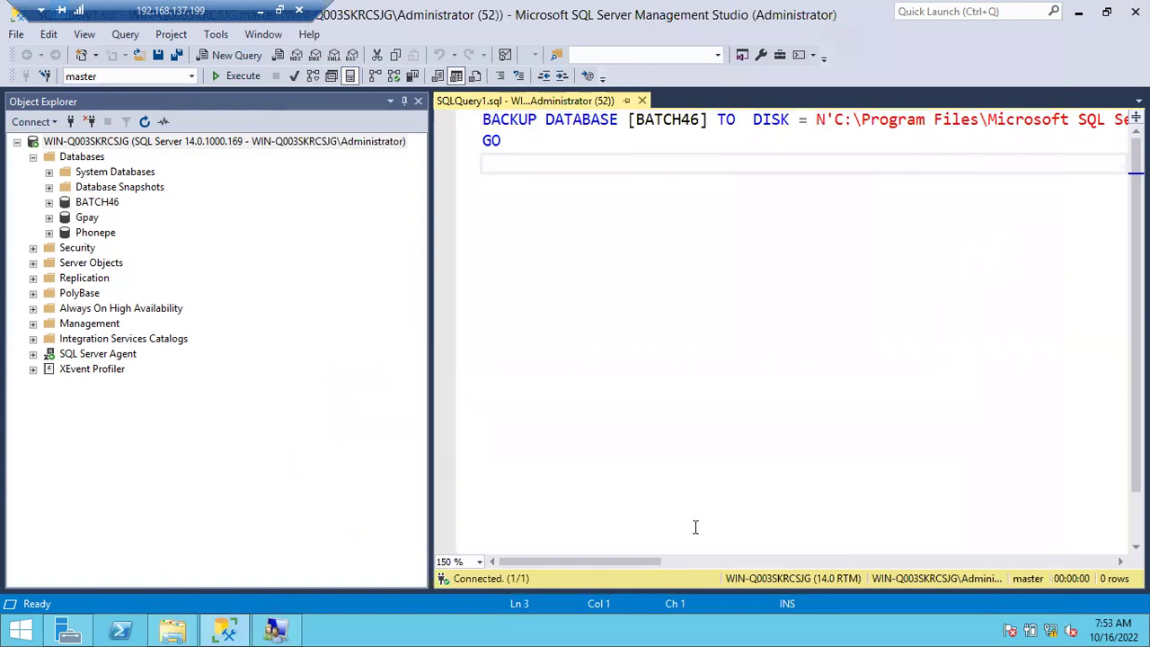
drag(636, 563, 569, 528)
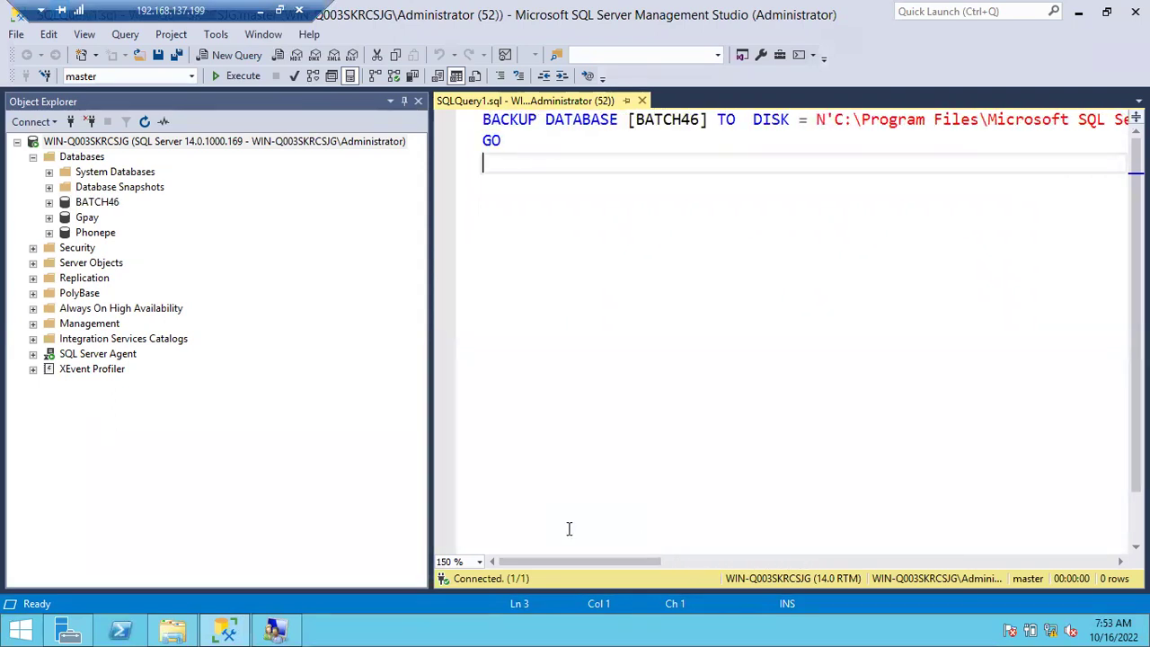
click(718, 120)
key(Return)
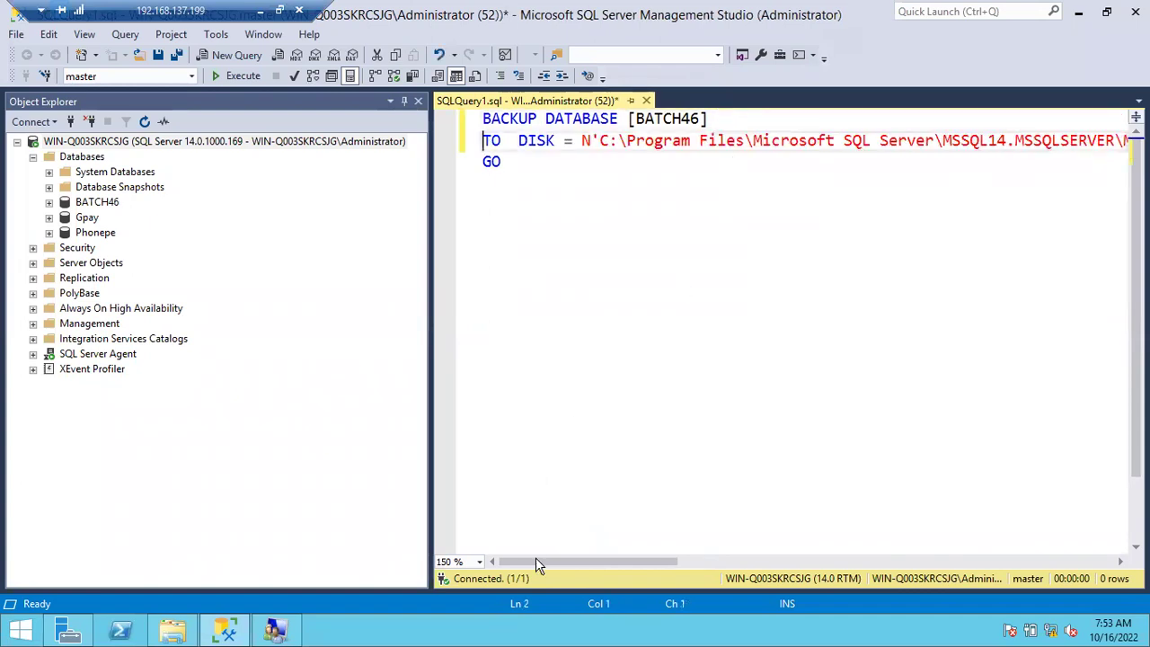
drag(544, 563, 593, 547)
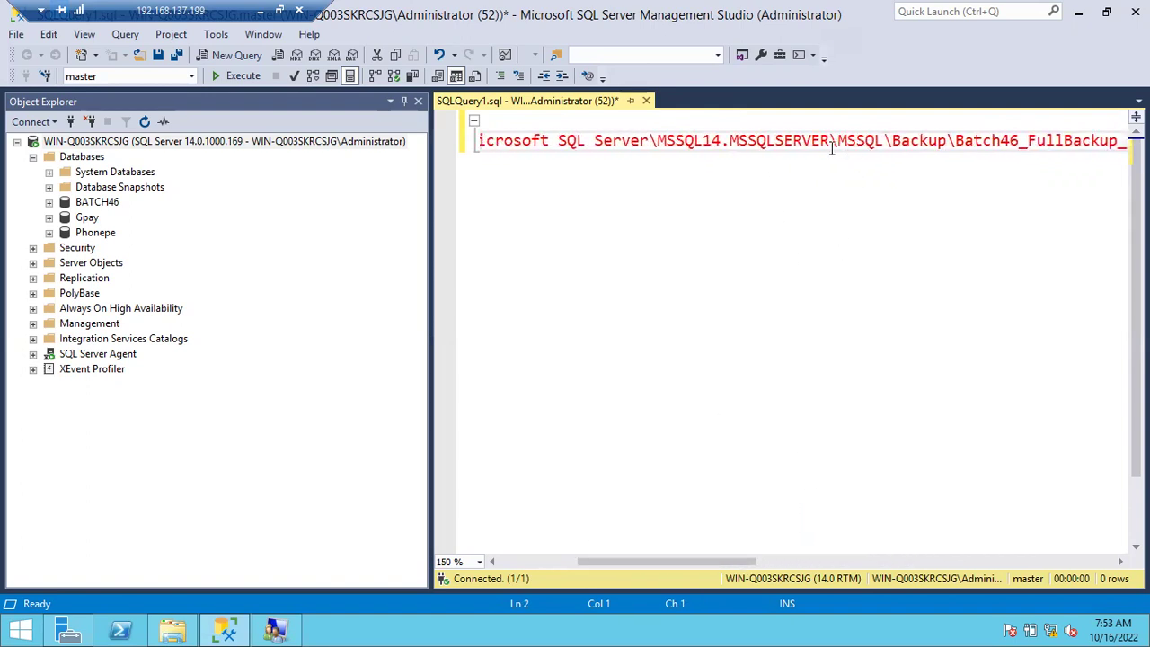
click(658, 140)
key(Left)
key(Return)
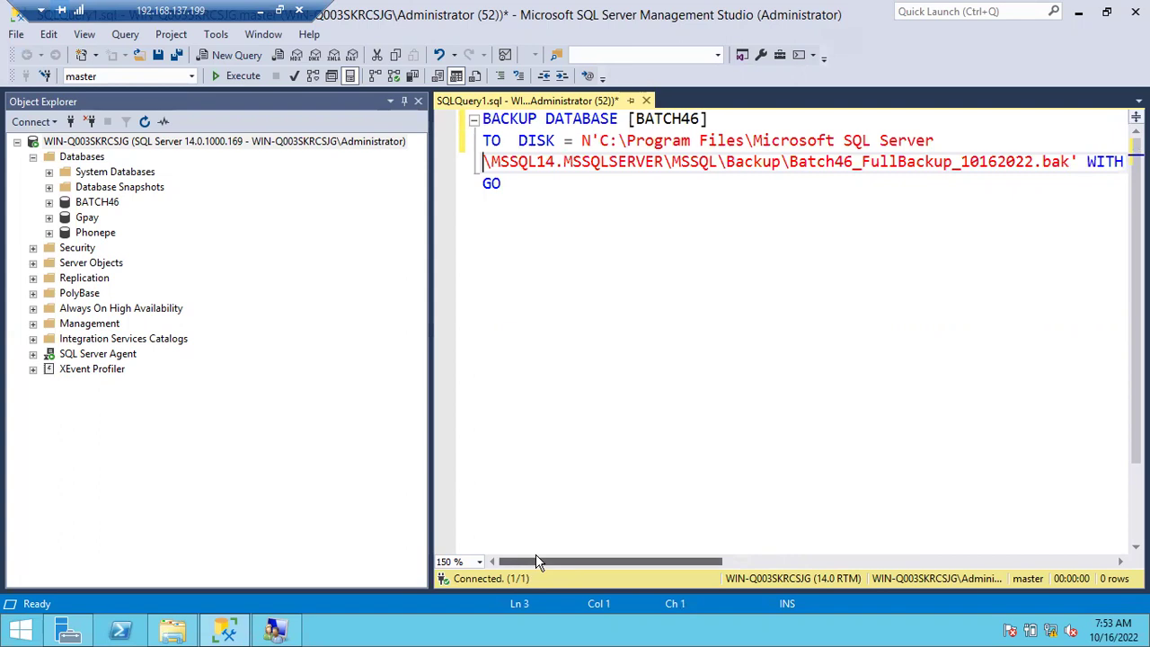
Put the WITH options and the SKIP, NOREWIND, NOUNLOAD, STATS options on separate lines.
click(1085, 162)
key(Return)
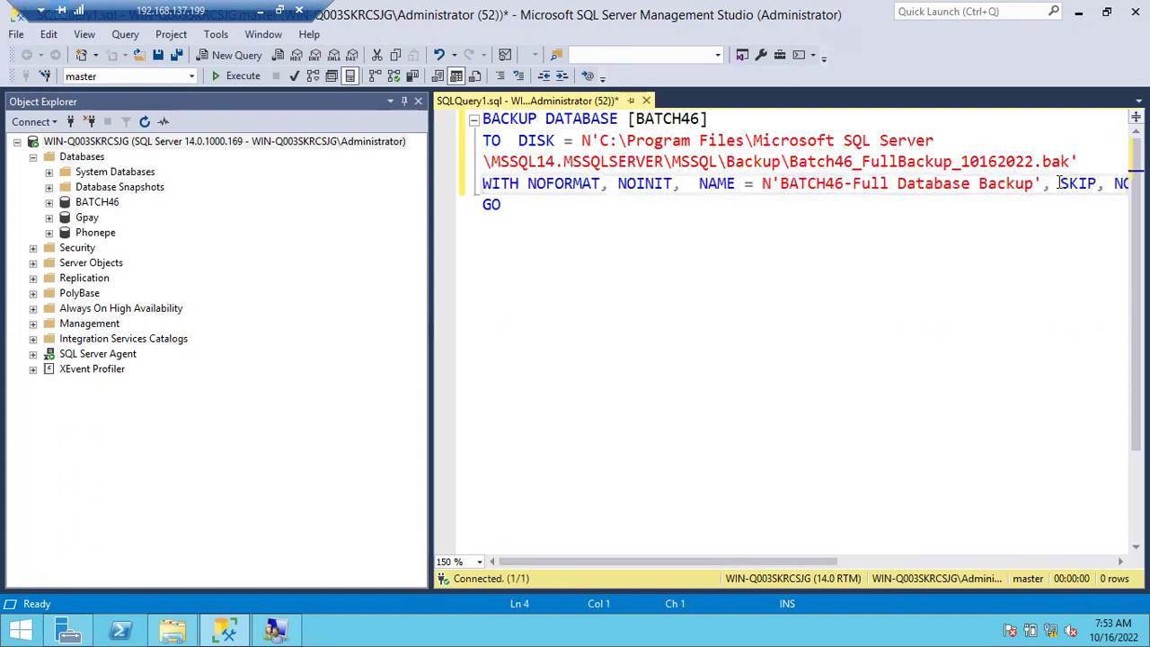
key(Return)
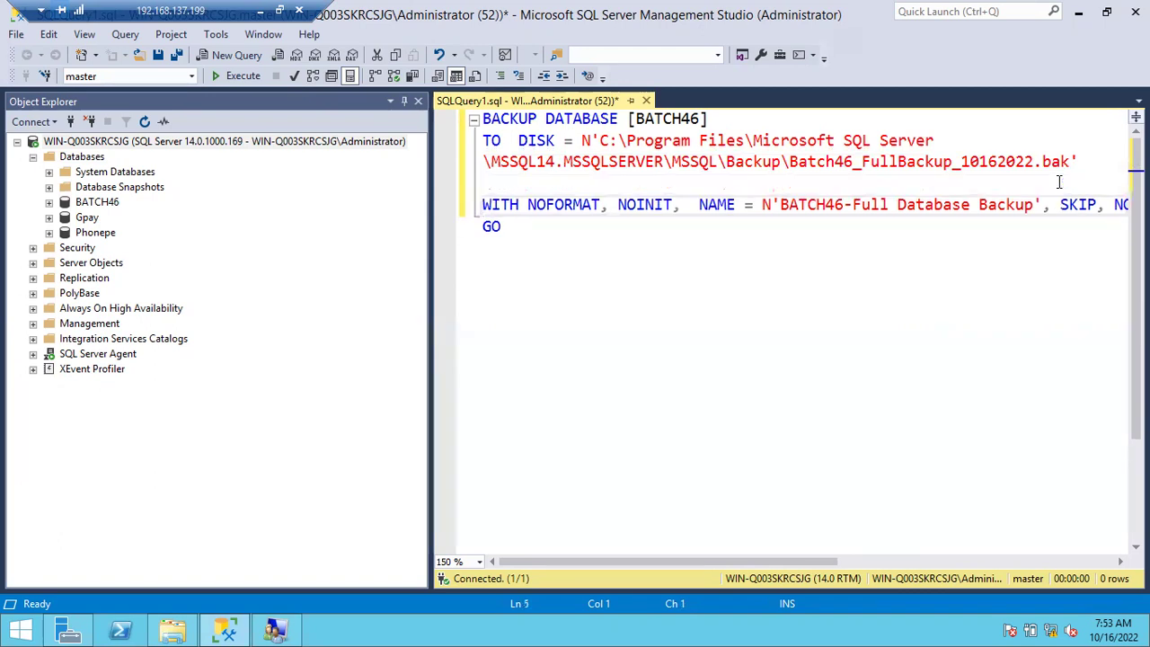
key(BackSpace)
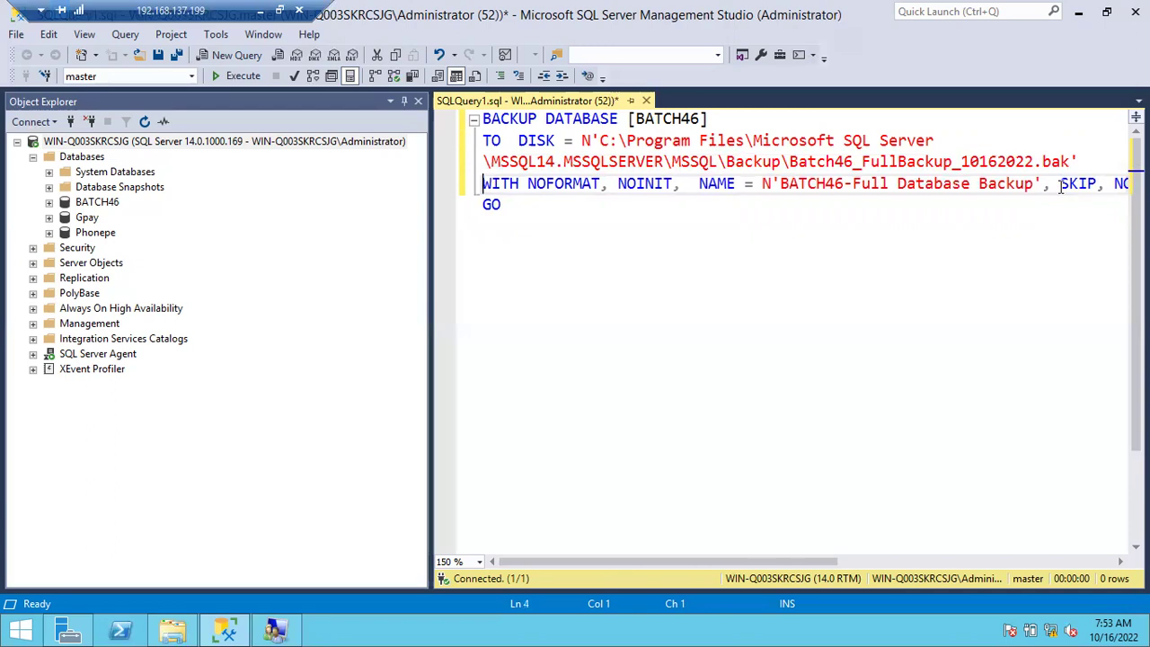
double_click(1061, 184)
click(1060, 184)
key(Return)
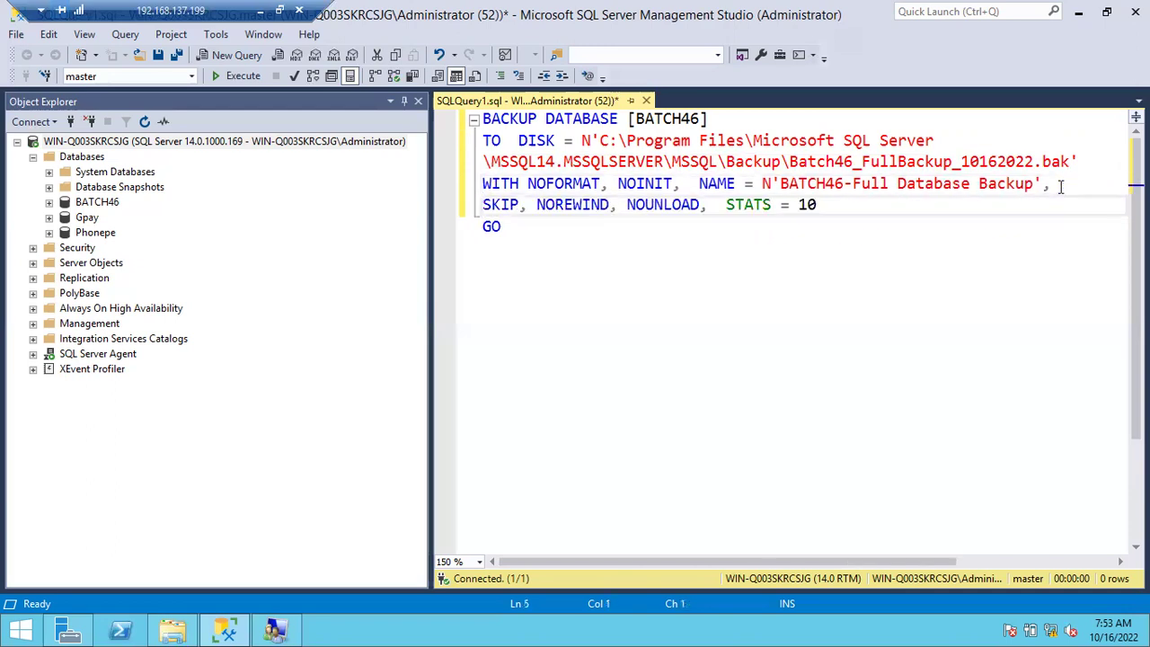
drag(513, 237, 468, 106)
click(584, 291)
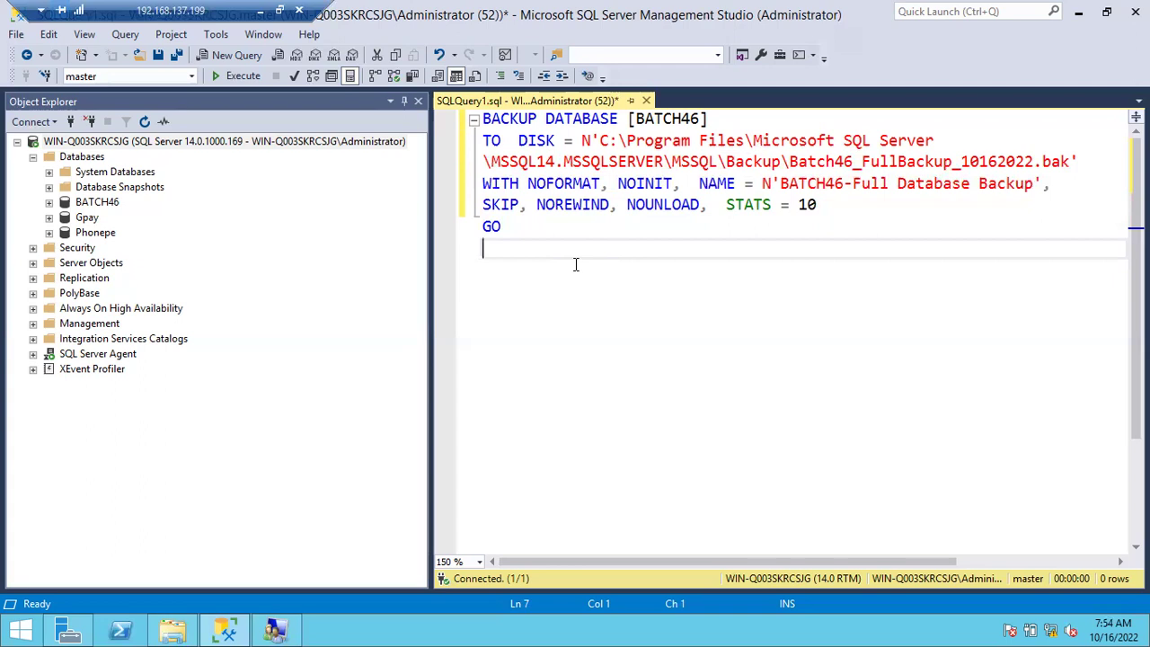
Run the reformatted script and wrap its Msg 3201 / OS error 123 message for reading.
click(228, 80)
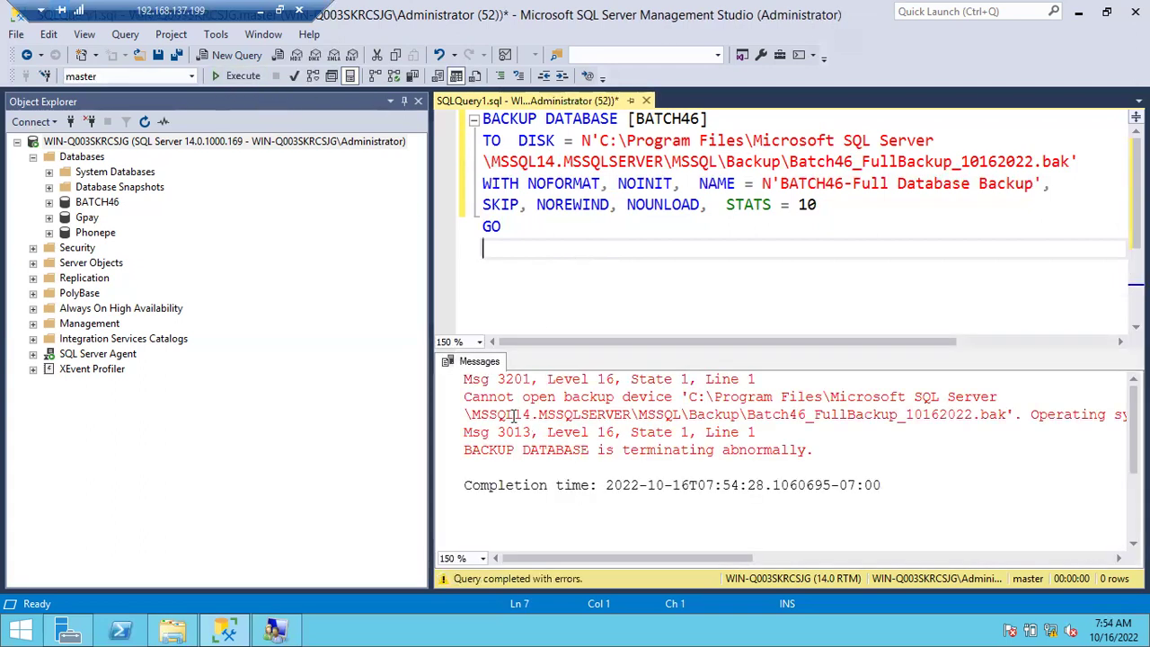
drag(509, 398, 708, 398)
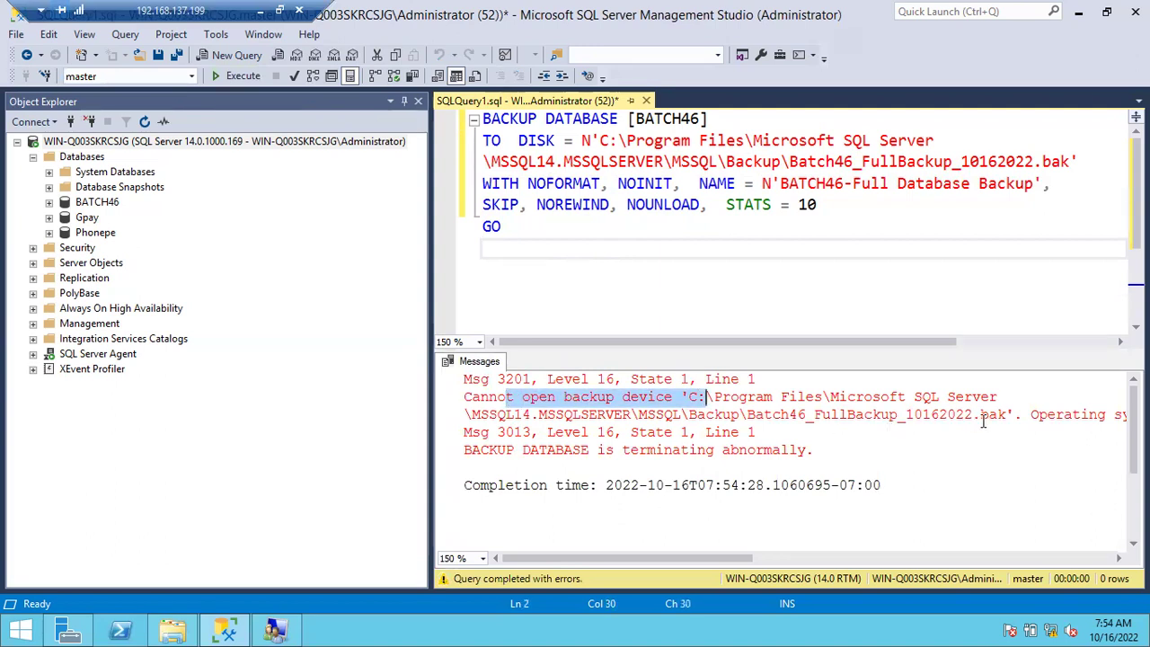
click(1031, 415)
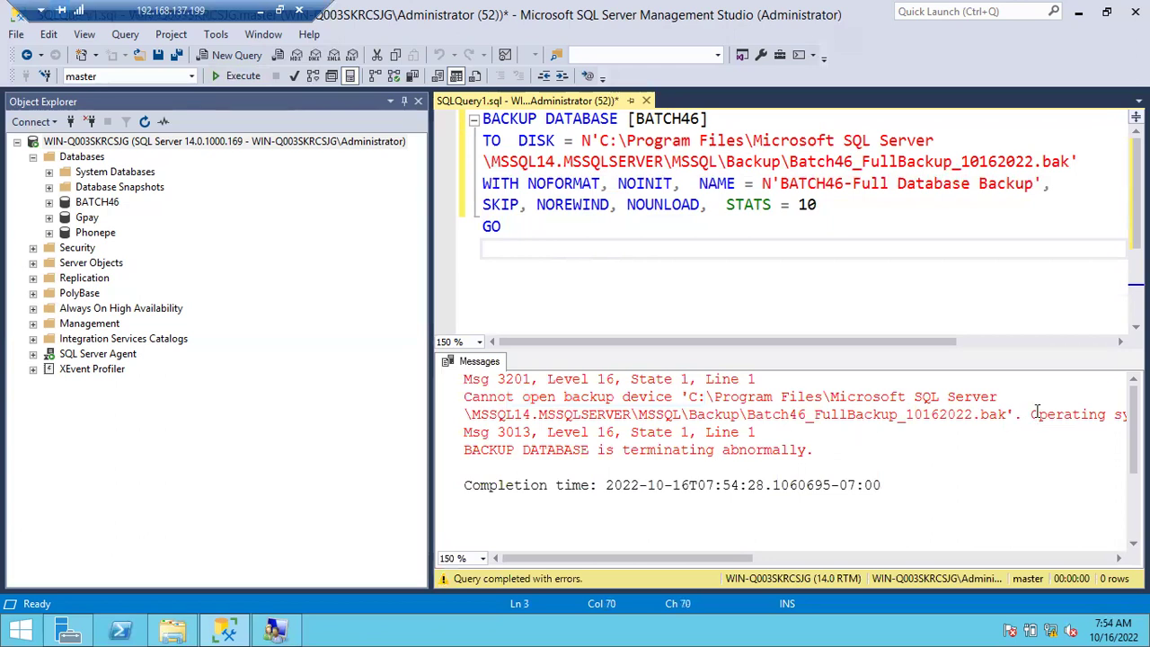
key(Return)
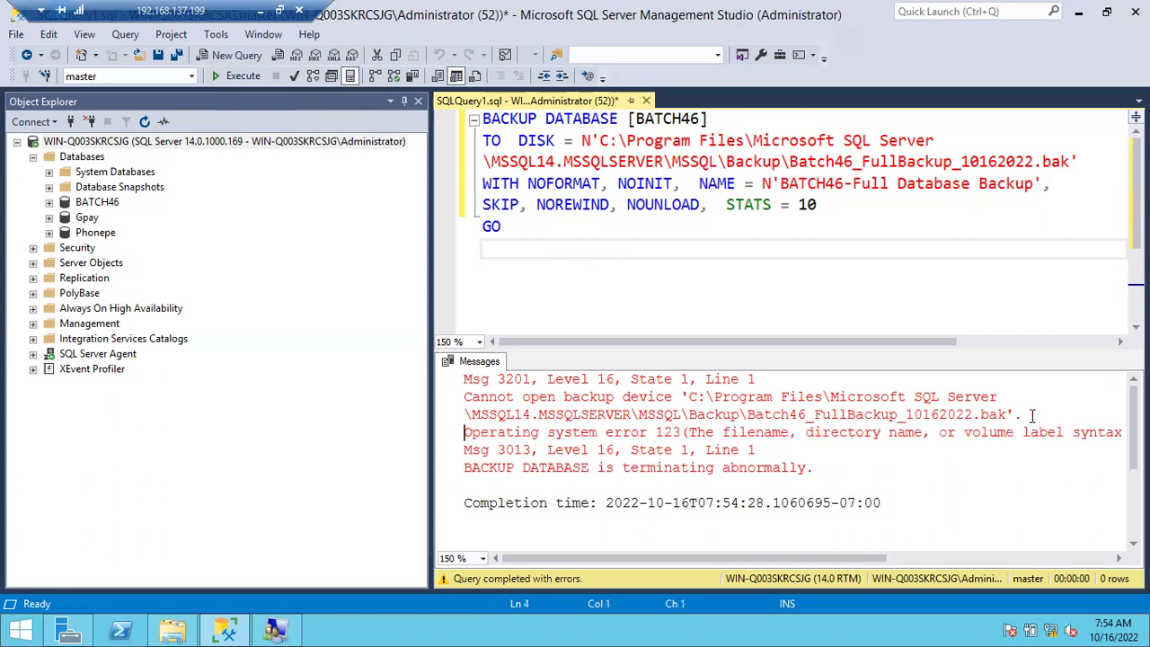
drag(773, 436, 945, 435)
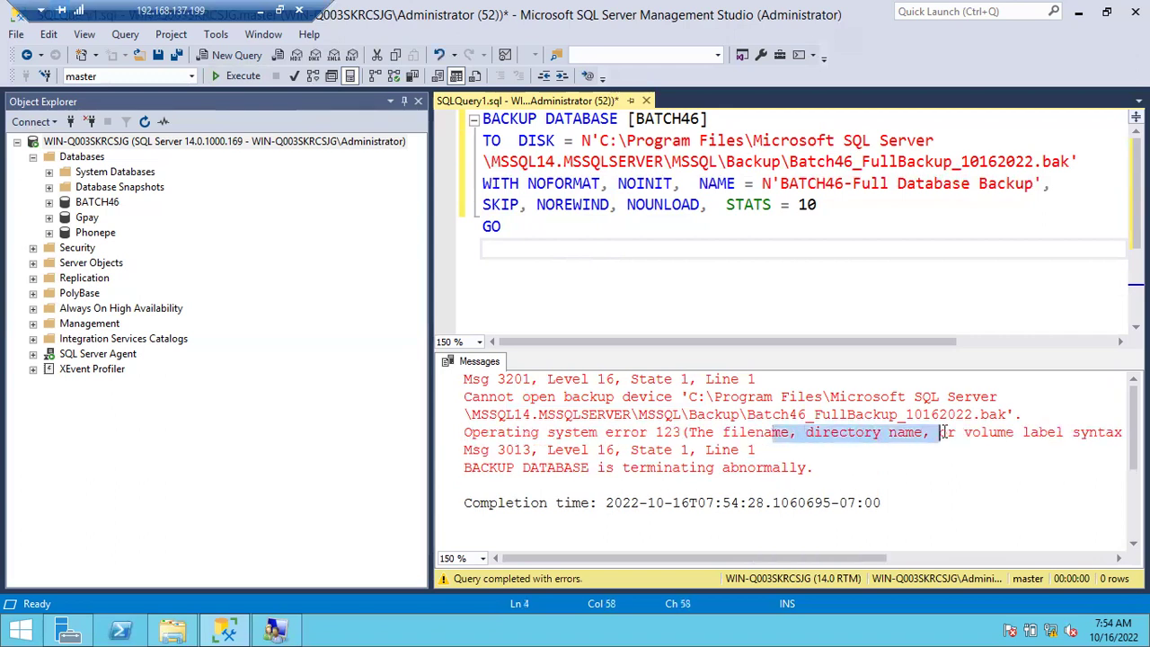
click(1024, 432)
scroll(976, 480, down, 3)
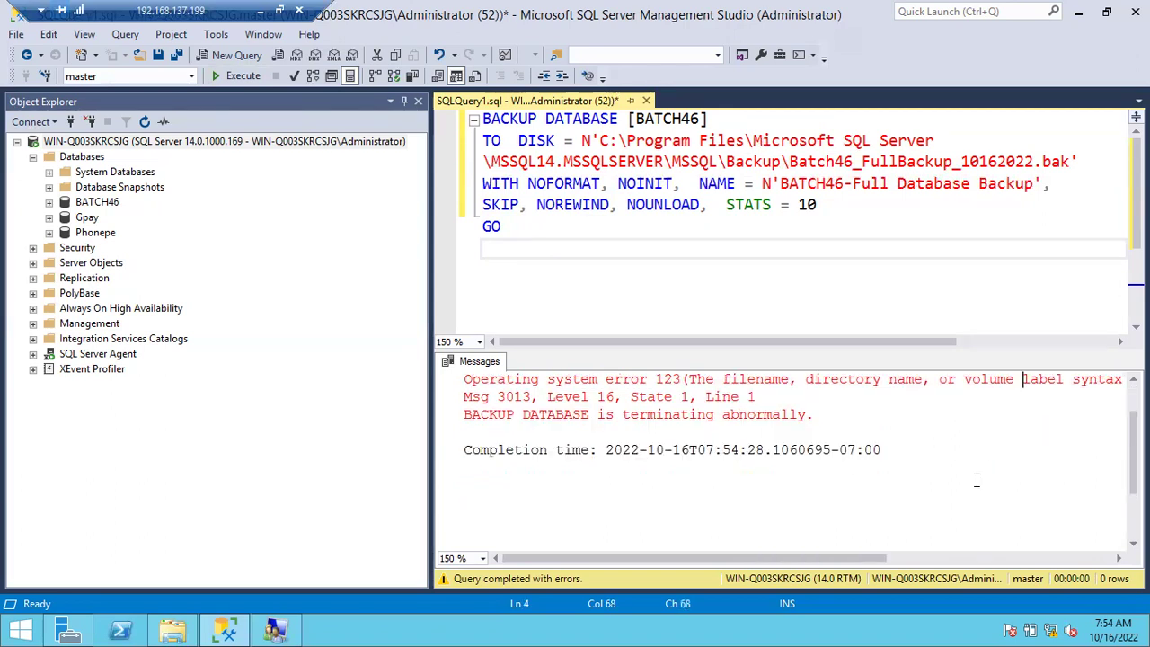
scroll(977, 480, up, 2)
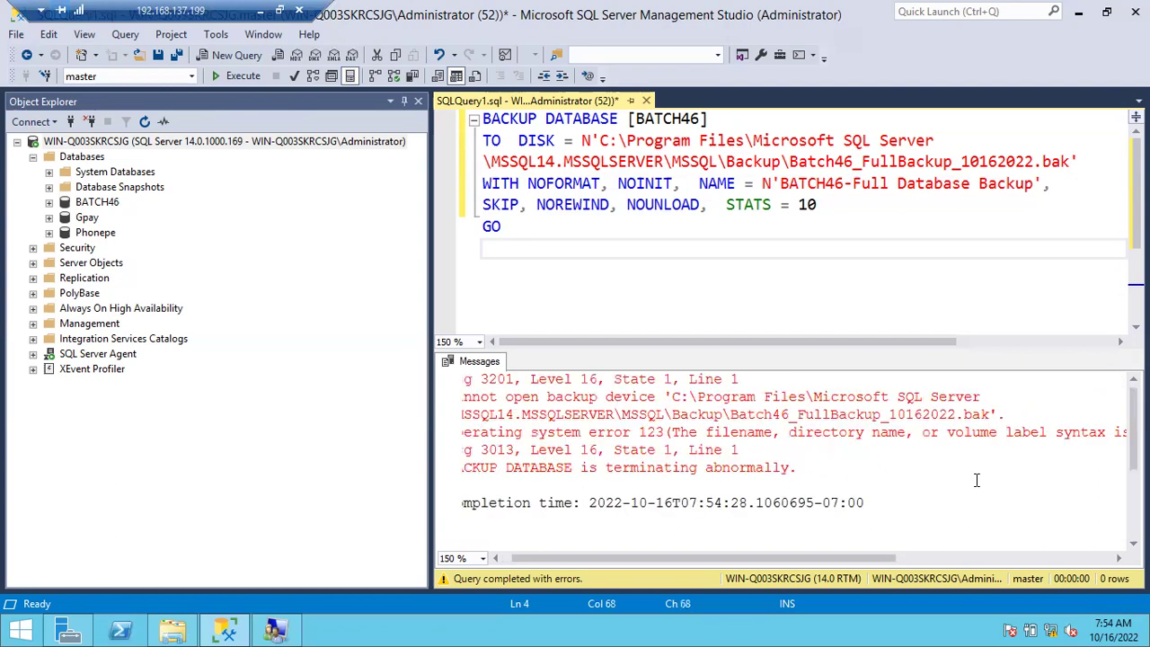
click(946, 432)
key(Return)
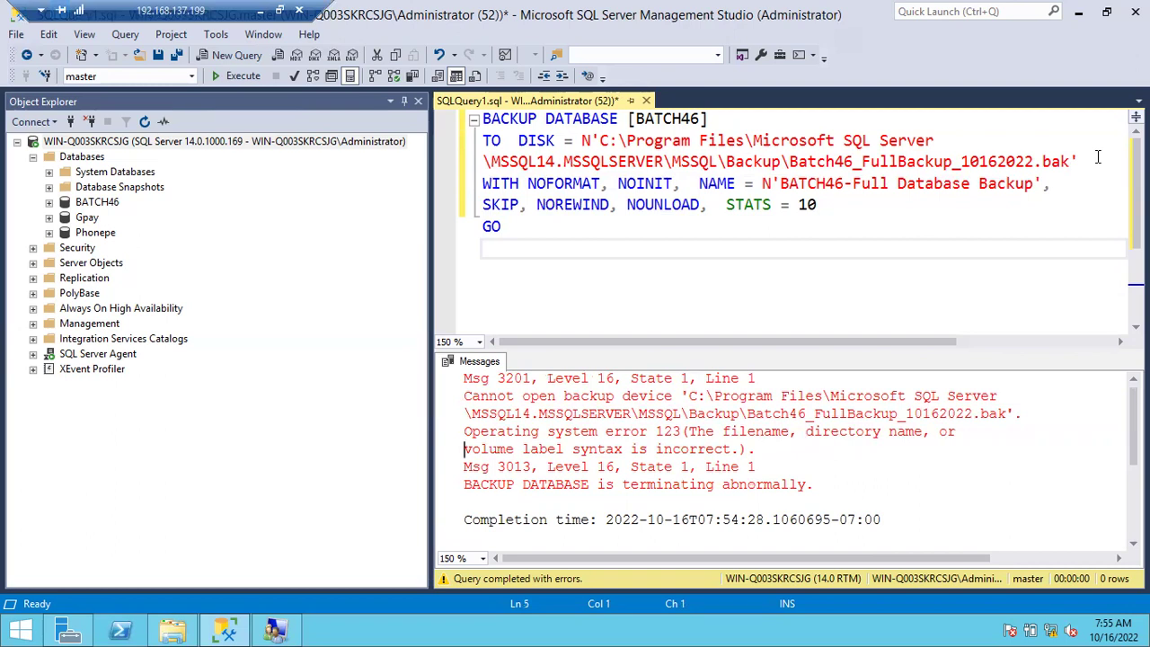
Change NOFORMAT to FORMAT in the backup script and rerun it.
click(539, 183)
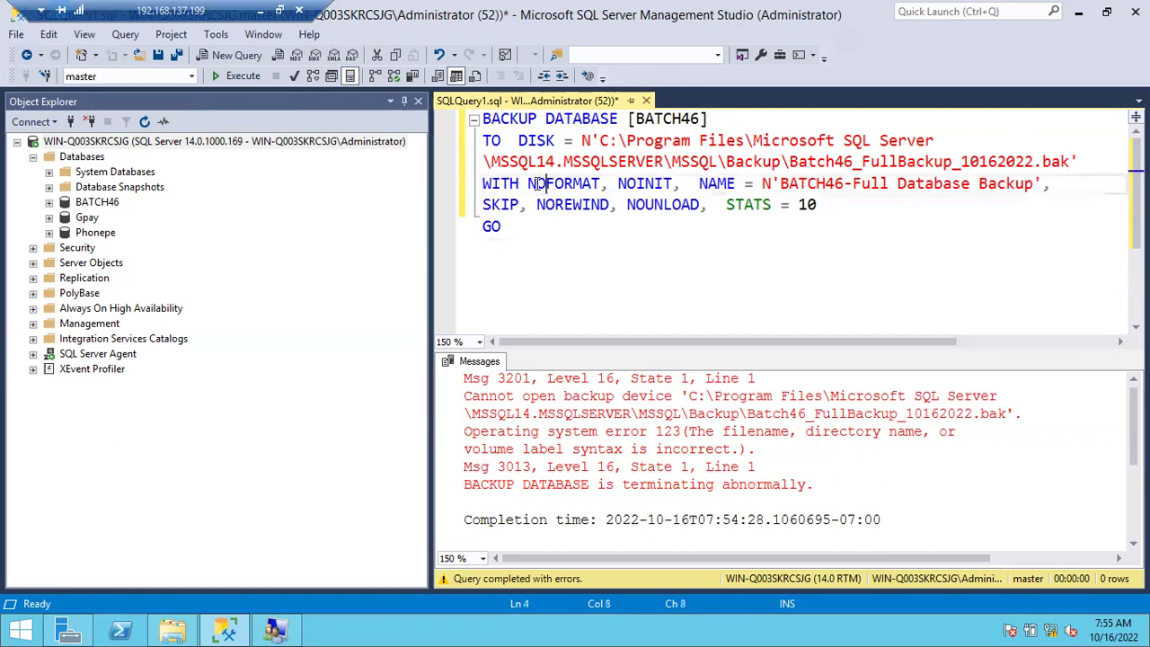
key(Up)
key(Up)
key(Up)
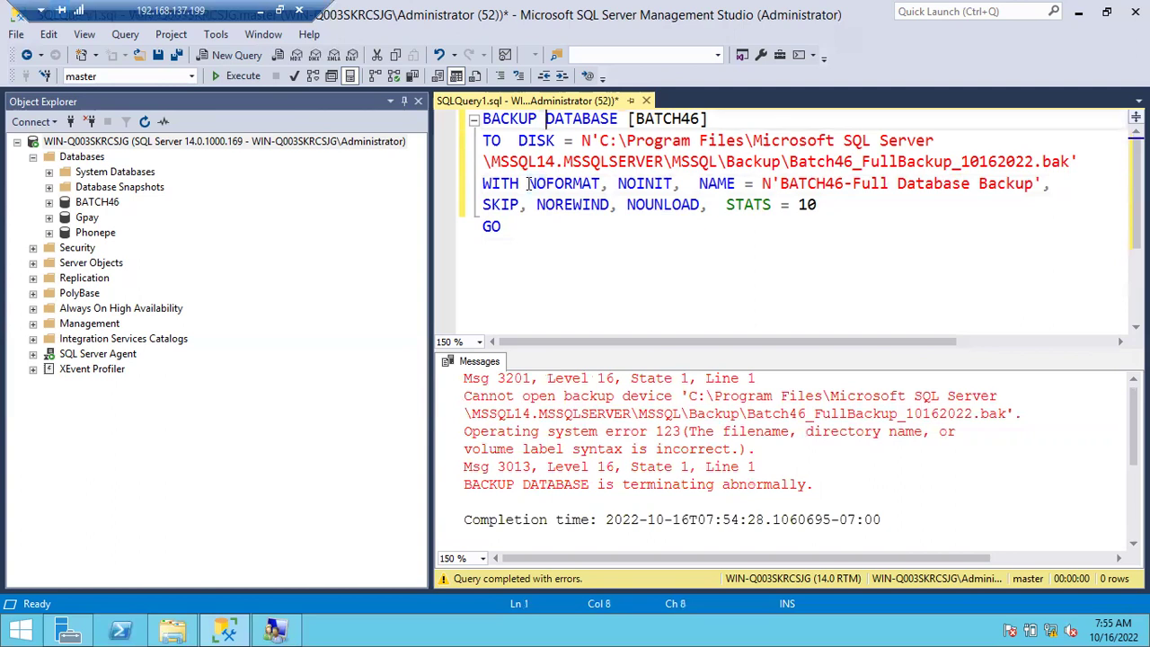
drag(529, 184, 546, 190)
key(Up)
key(Up)
key(Up)
drag(528, 183, 546, 191)
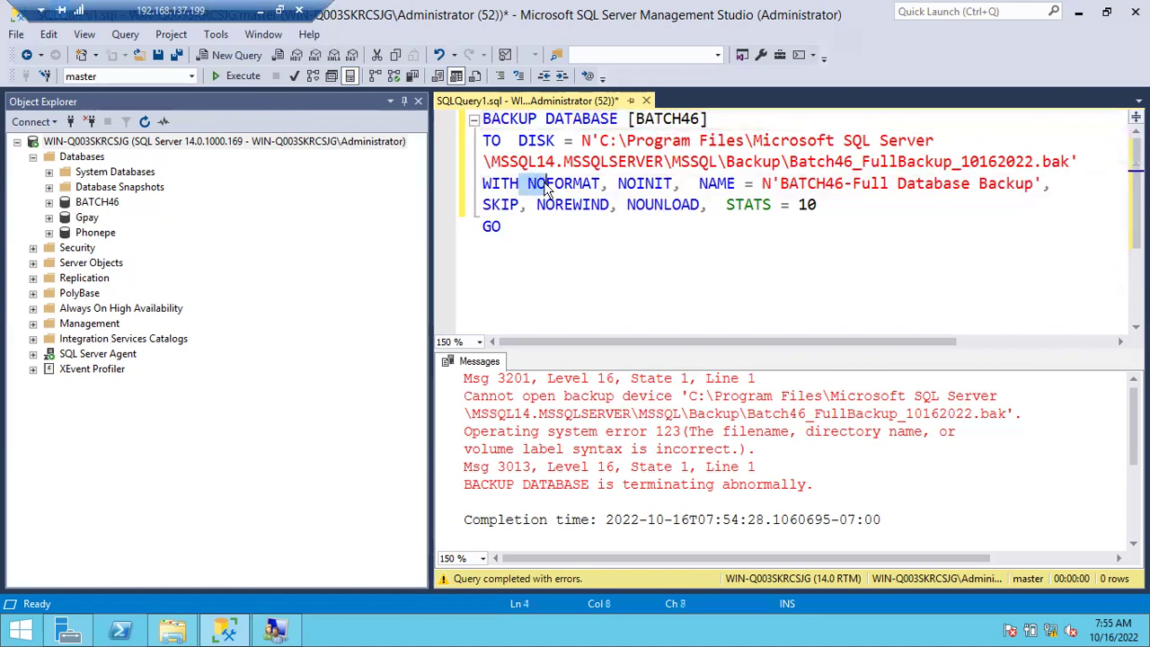
key(BackSpace)
key(BackSpace)
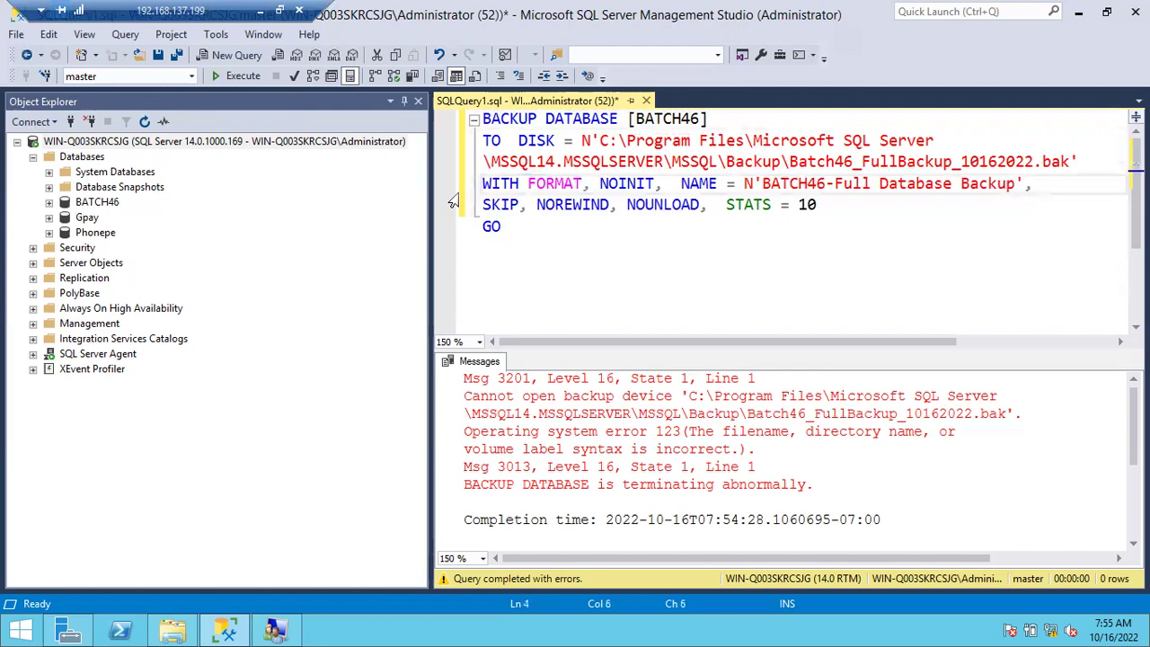
click(249, 77)
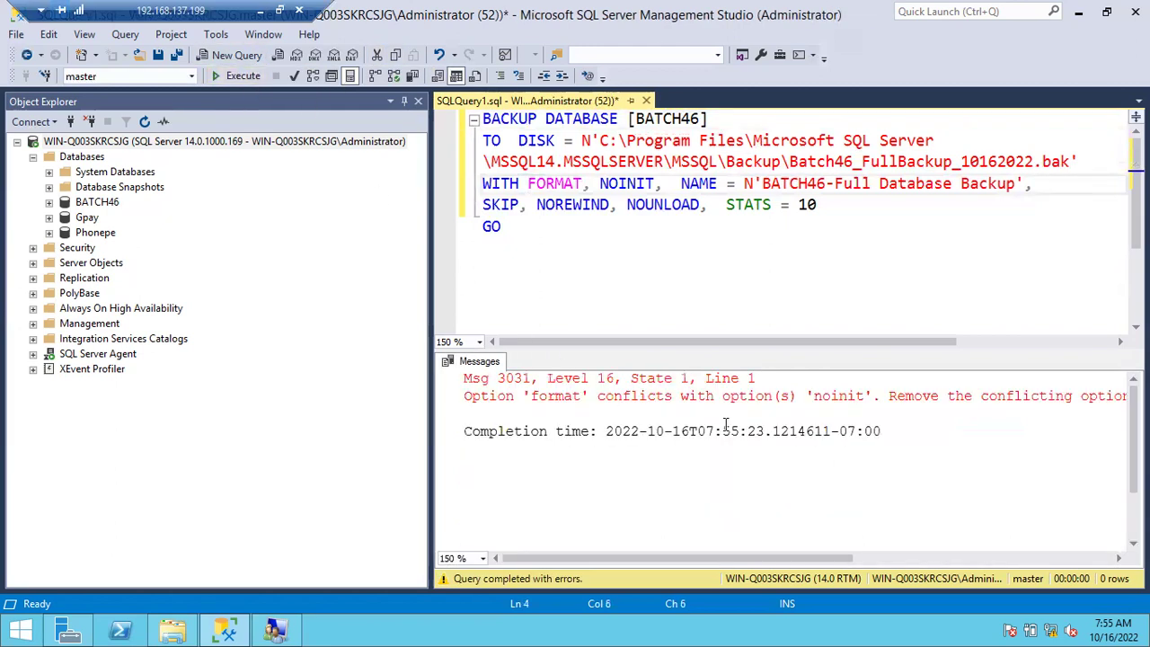
Change NOINIT to INIT, rerun, and wrap the file-name syntax error message.
click(619, 183)
key(BackSpace)
key(BackSpace)
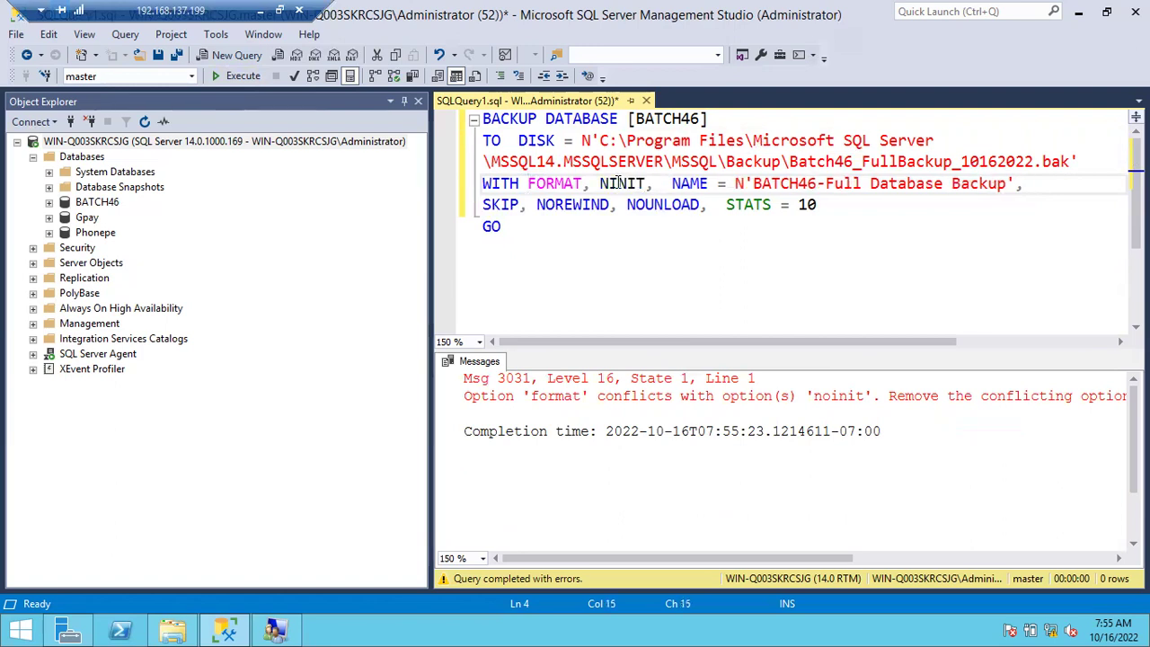
click(235, 76)
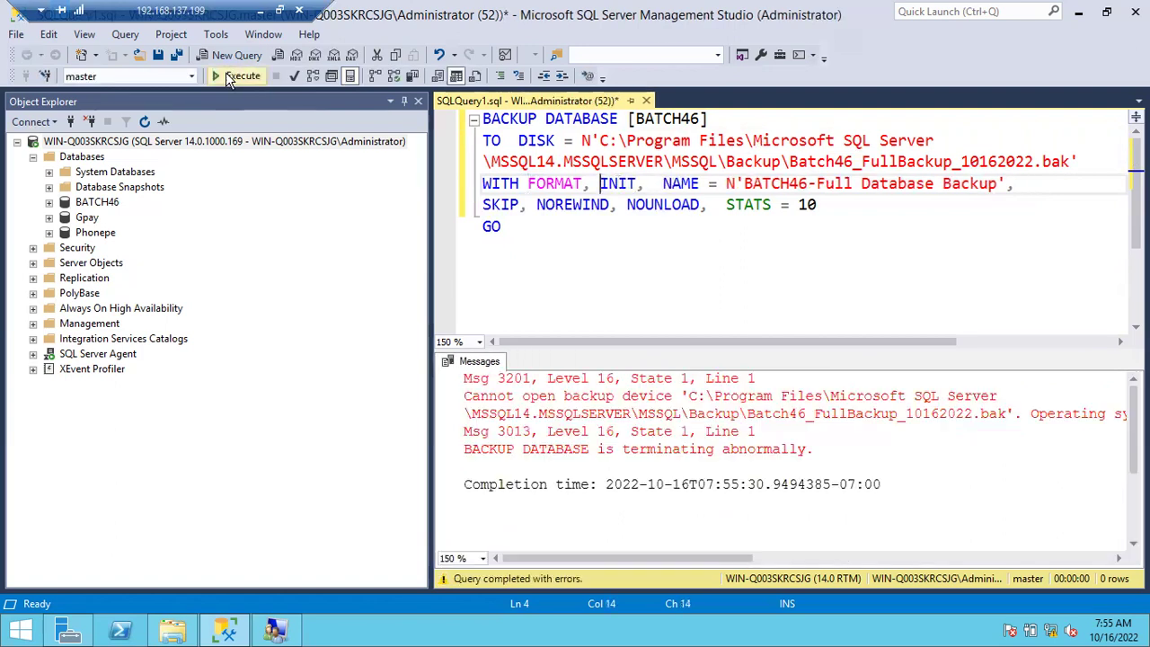
click(1029, 413)
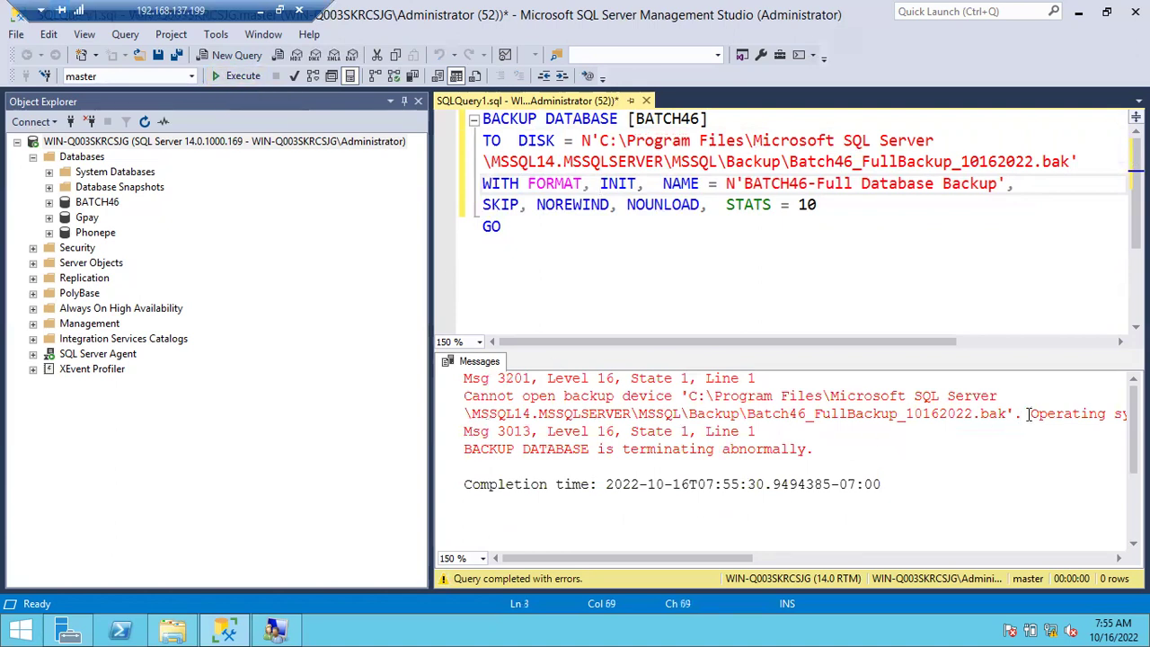
key(Return)
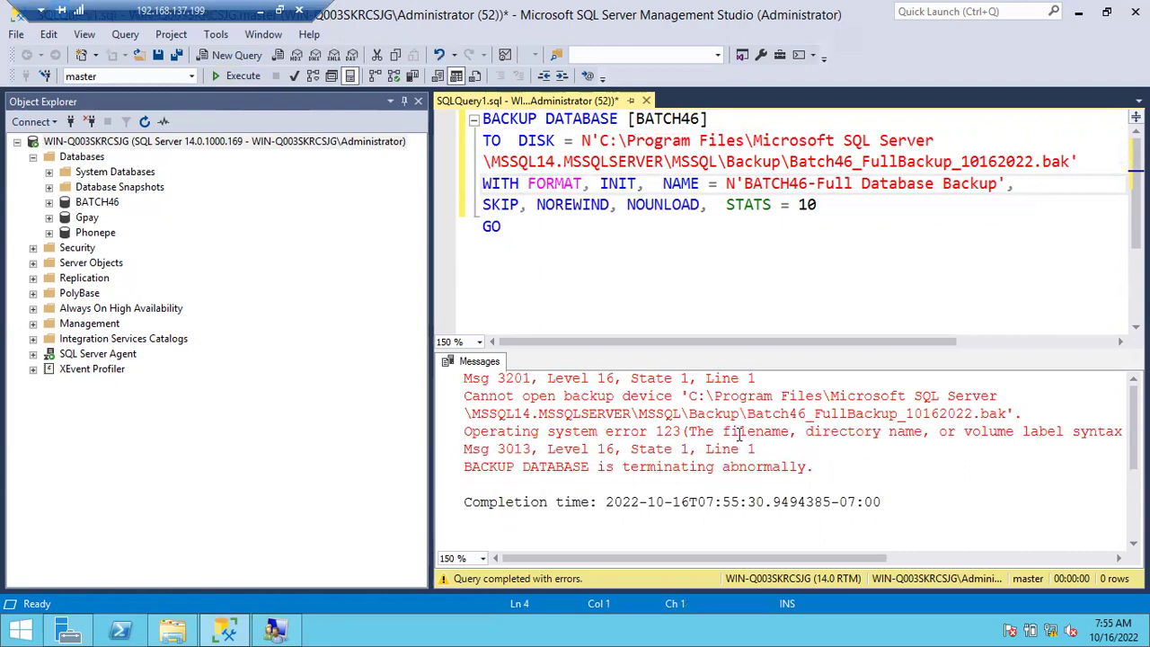
drag(739, 432, 898, 414)
click(1011, 435)
scroll(1011, 435, right, 2)
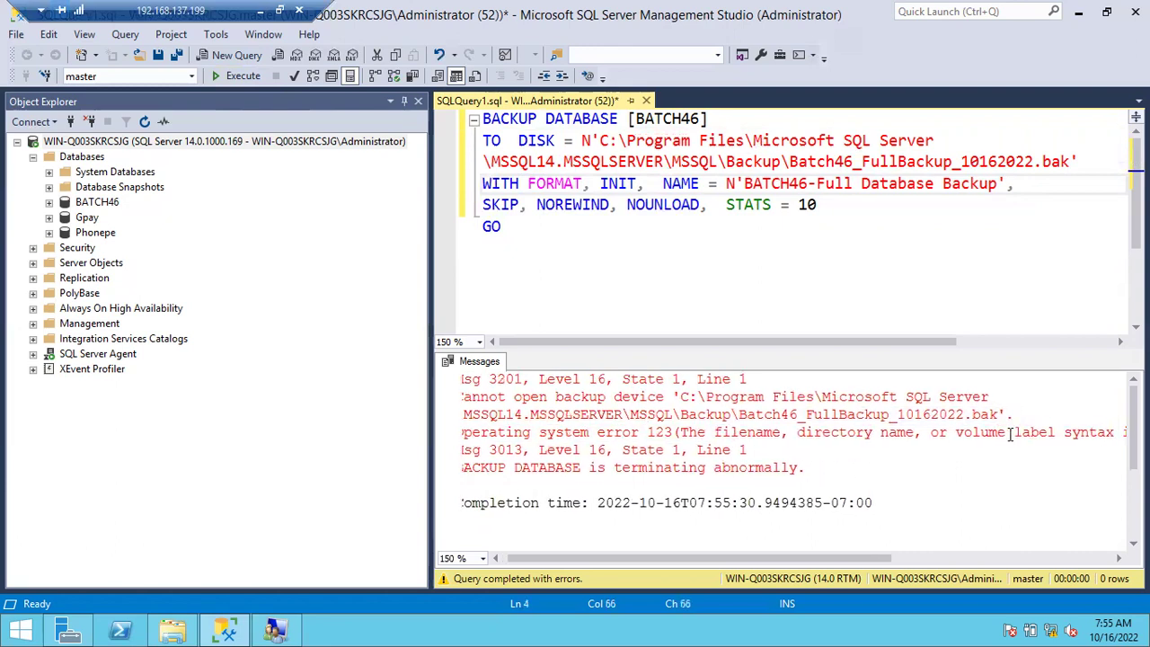
click(905, 434)
key(Return)
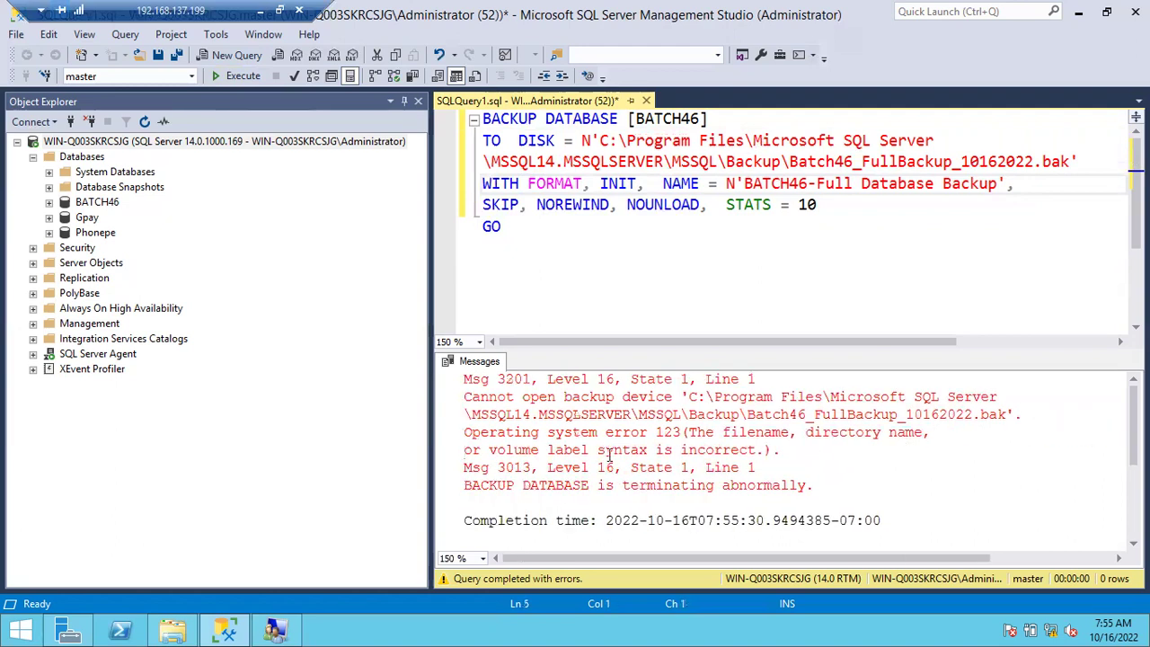
drag(581, 450, 690, 449)
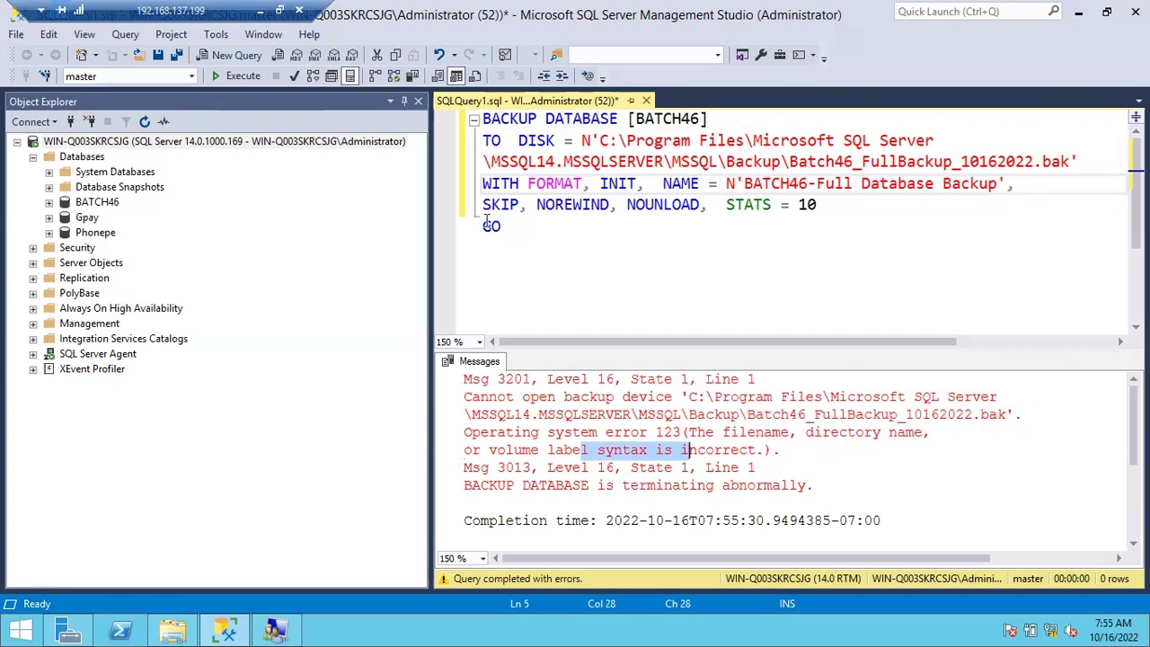
Undo the edits to restore the original single-line backup script.
drag(527, 230, 501, 205)
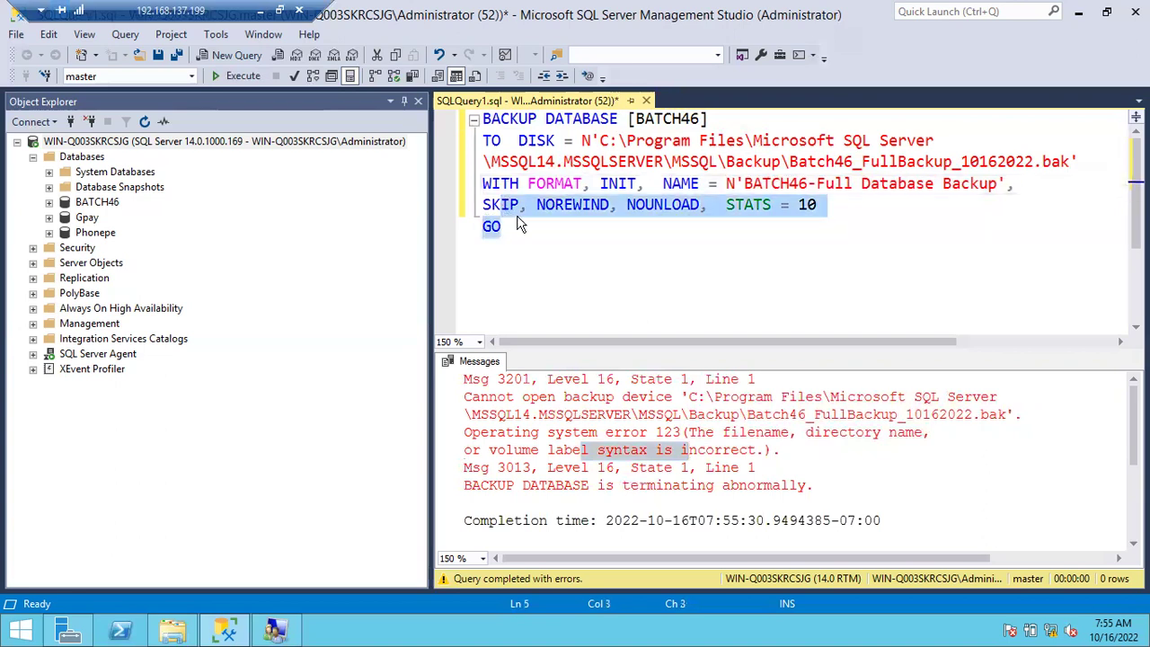
click(518, 225)
key(ctrl+z)
key(ctrl+z)
key(ctrl+z)
key(ctrl+z)
key(ctrl+z)
key(ctrl+z)
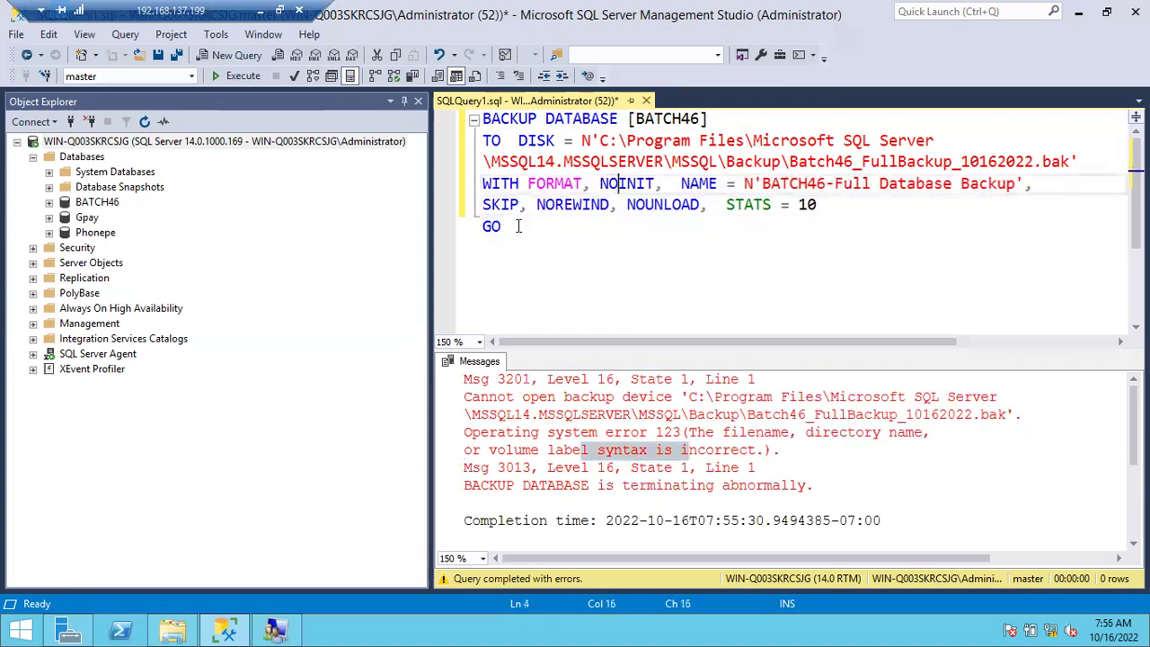
key(ctrl+z)
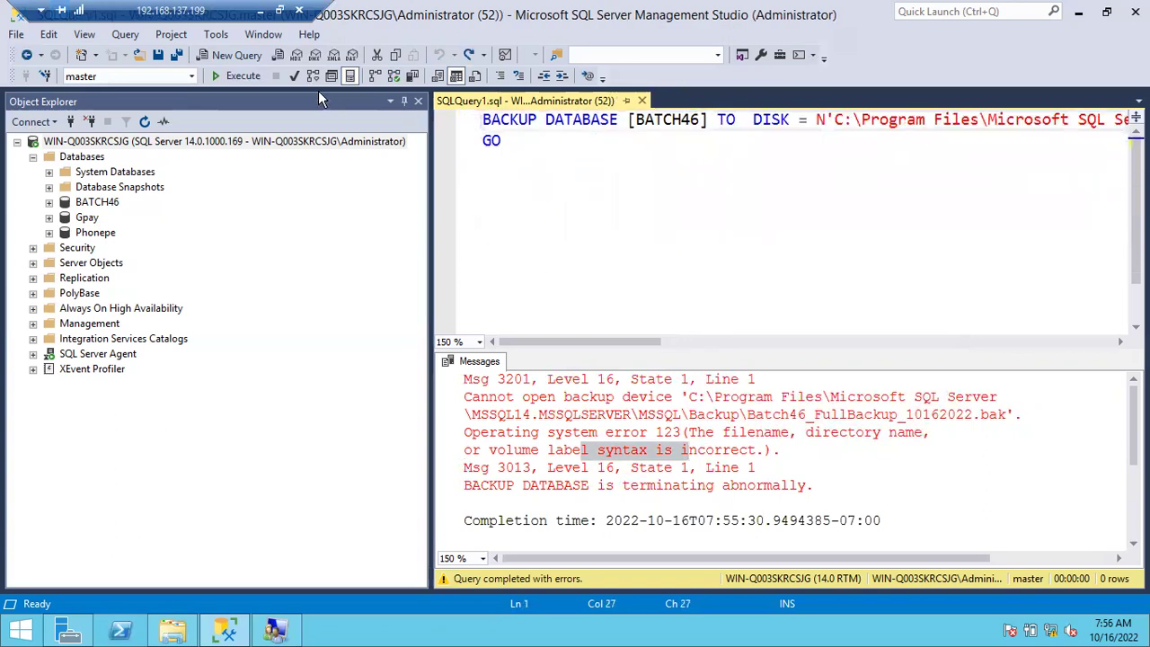
Parse and run the BATCH46 backup, confirm it processed successfully, and view the Backup folder.
click(297, 75)
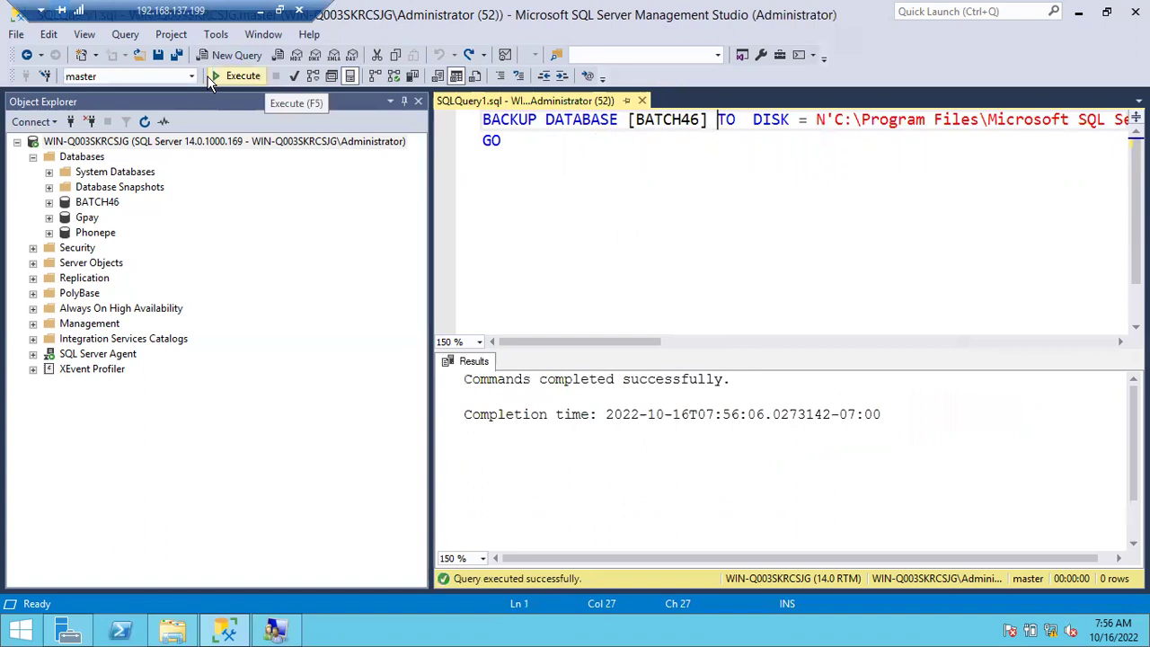
click(220, 76)
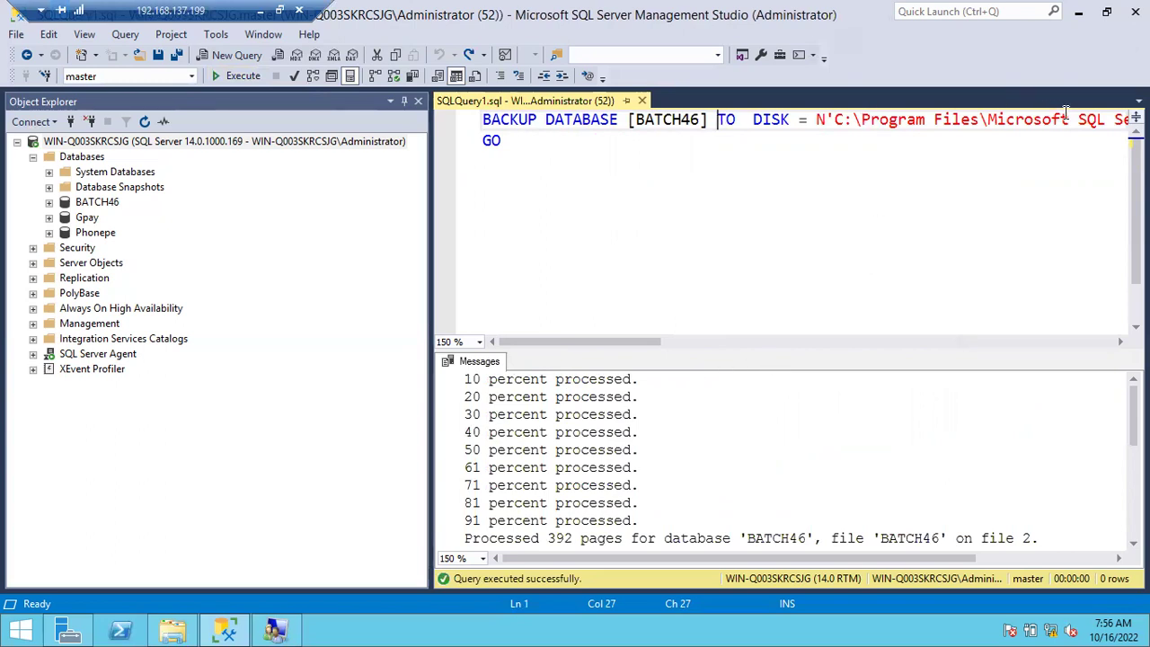
scroll(1007, 182, right, 5)
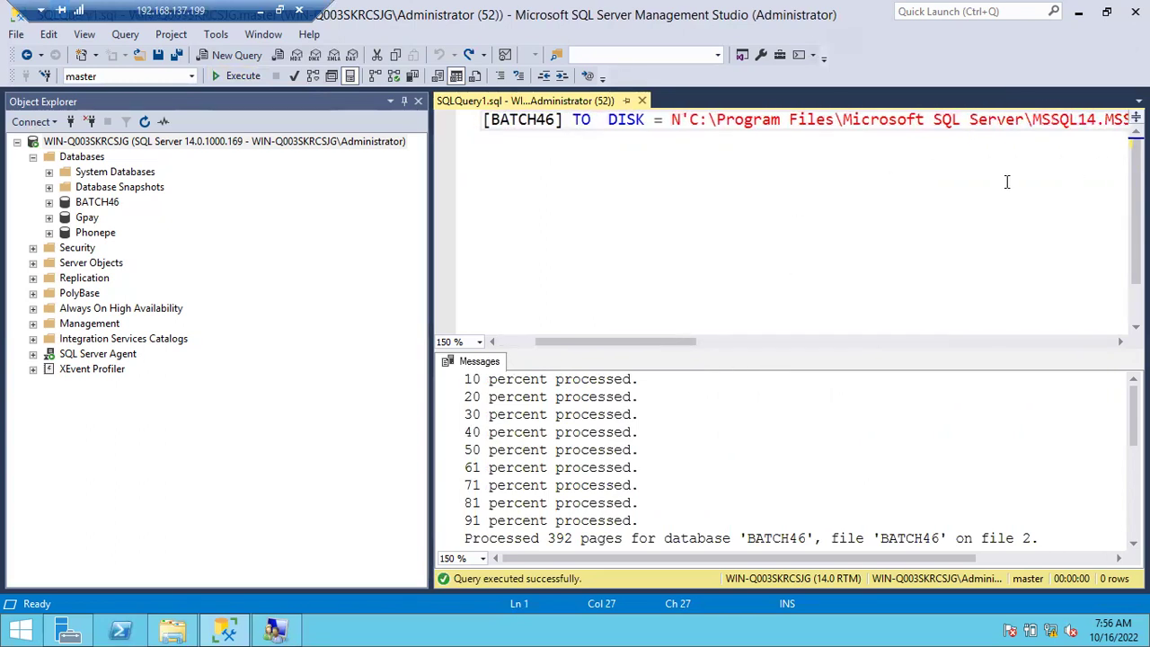
scroll(1008, 183, right, 5)
scroll(1007, 183, left, 4)
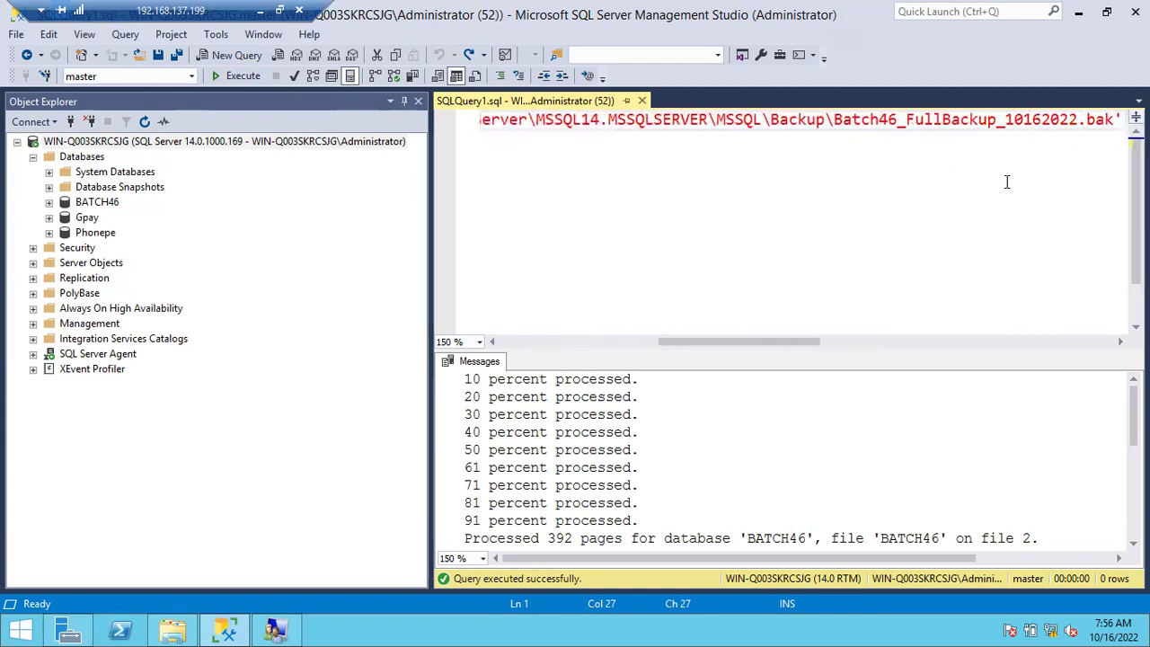
scroll(1007, 183, left, 5)
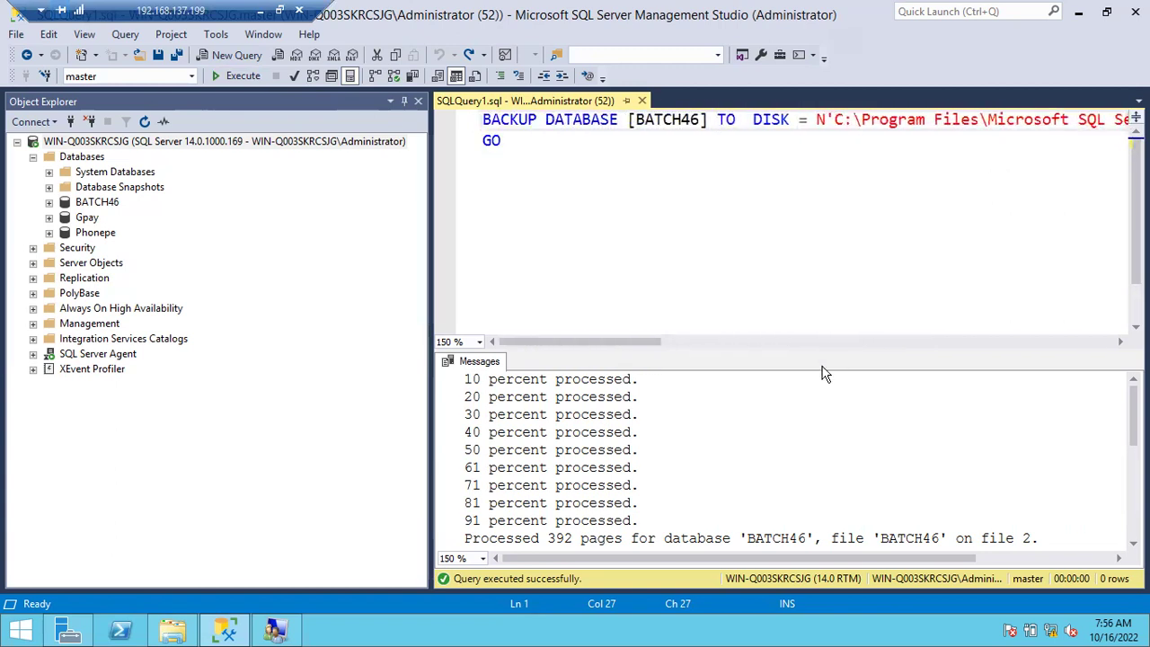
click(617, 470)
scroll(620, 467, down, 3)
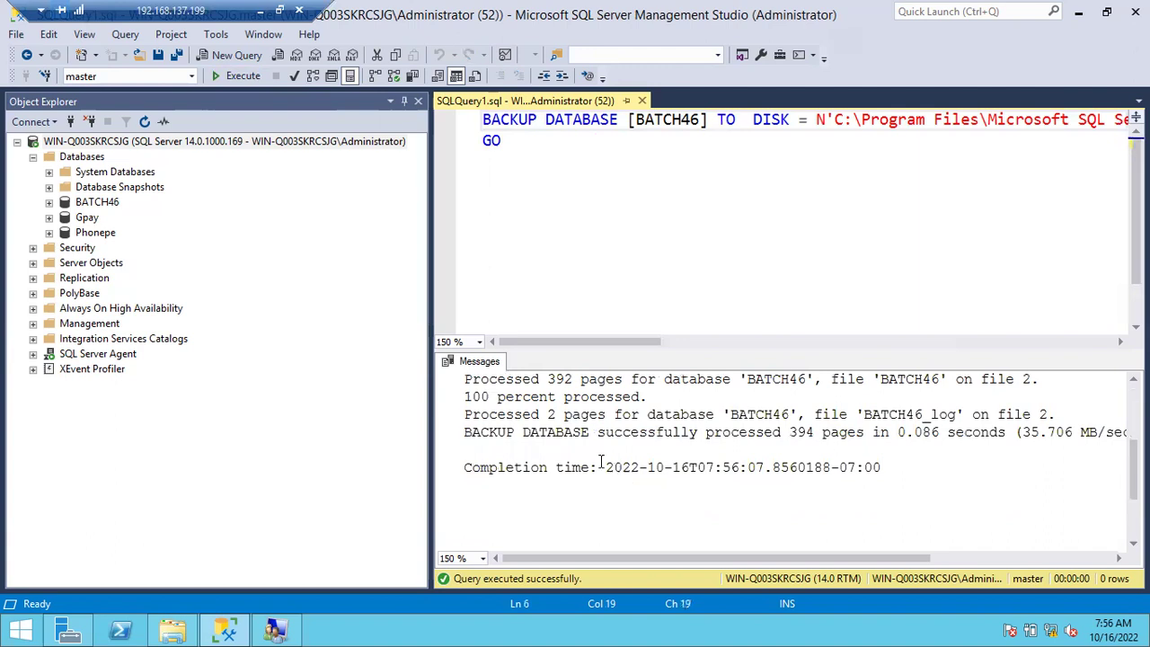
drag(483, 119, 846, 119)
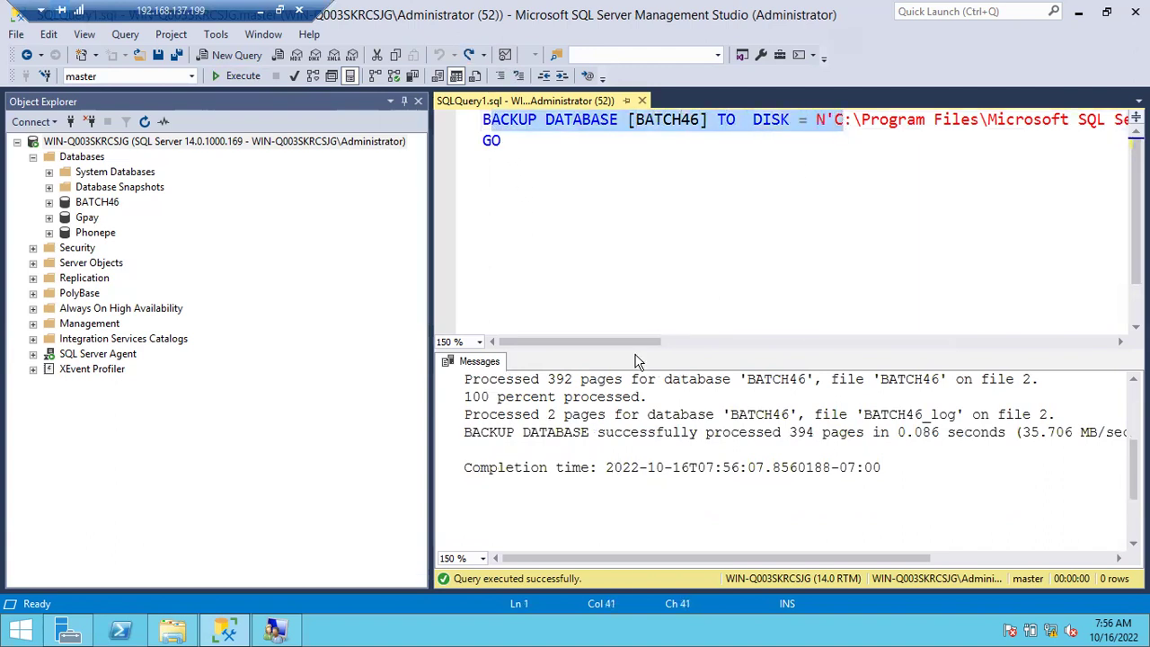
drag(477, 432, 790, 432)
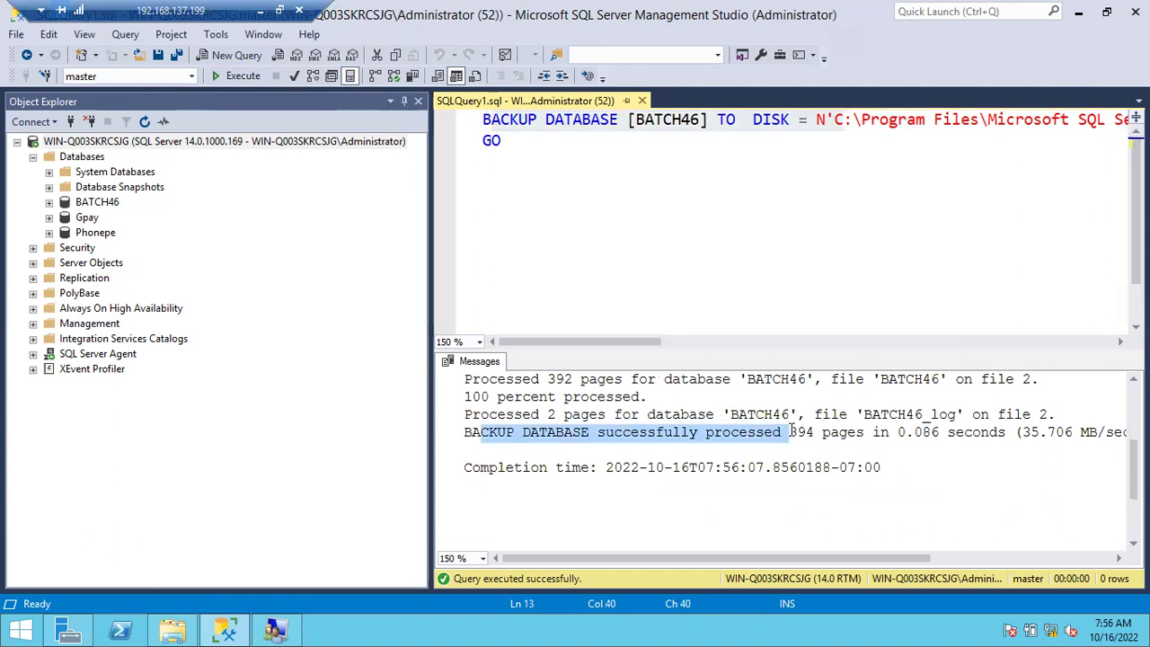
click(591, 450)
drag(474, 436, 782, 445)
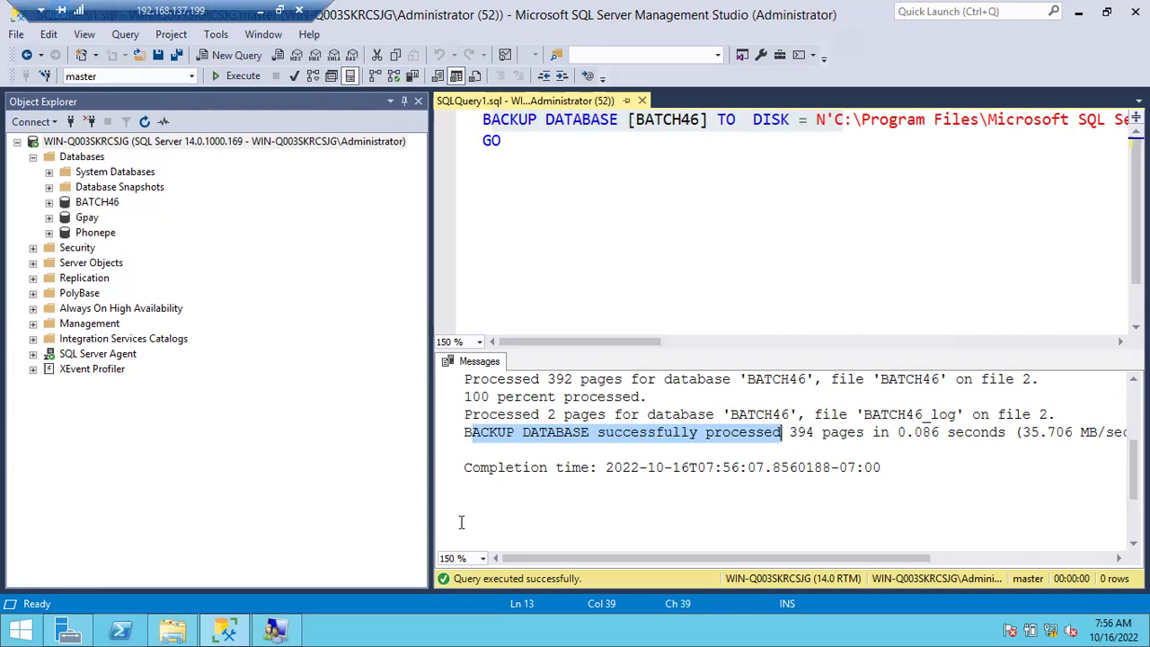
click(174, 629)
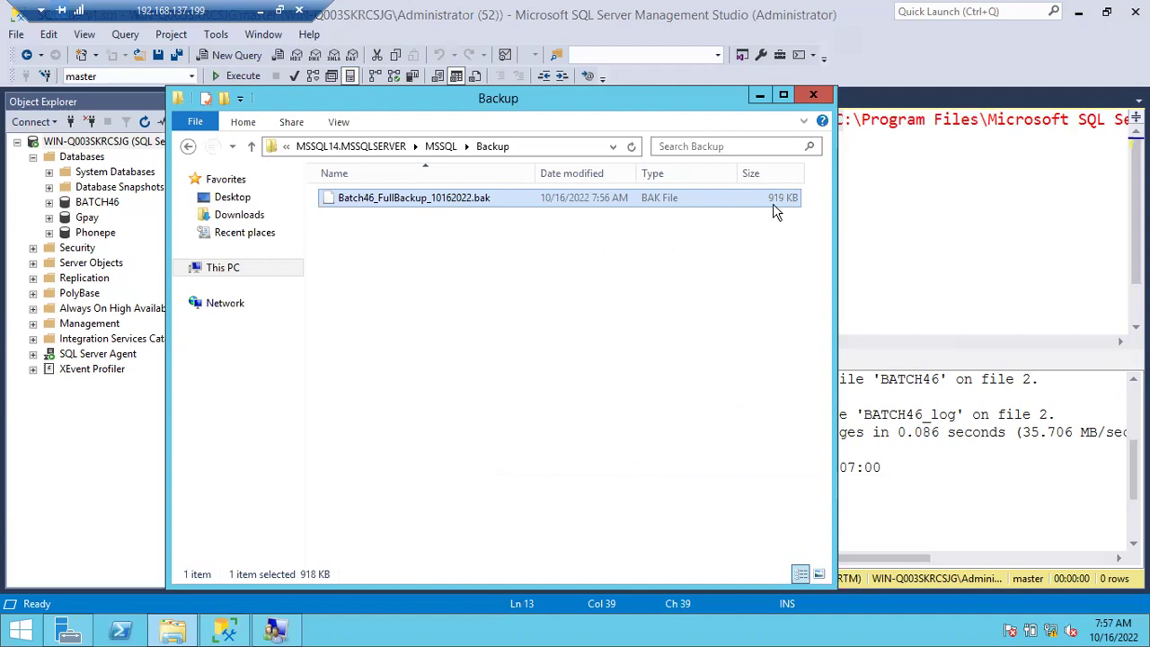
Return from the Backup folder (919 KB file) to the BATCH46 backup script.
click(869, 218)
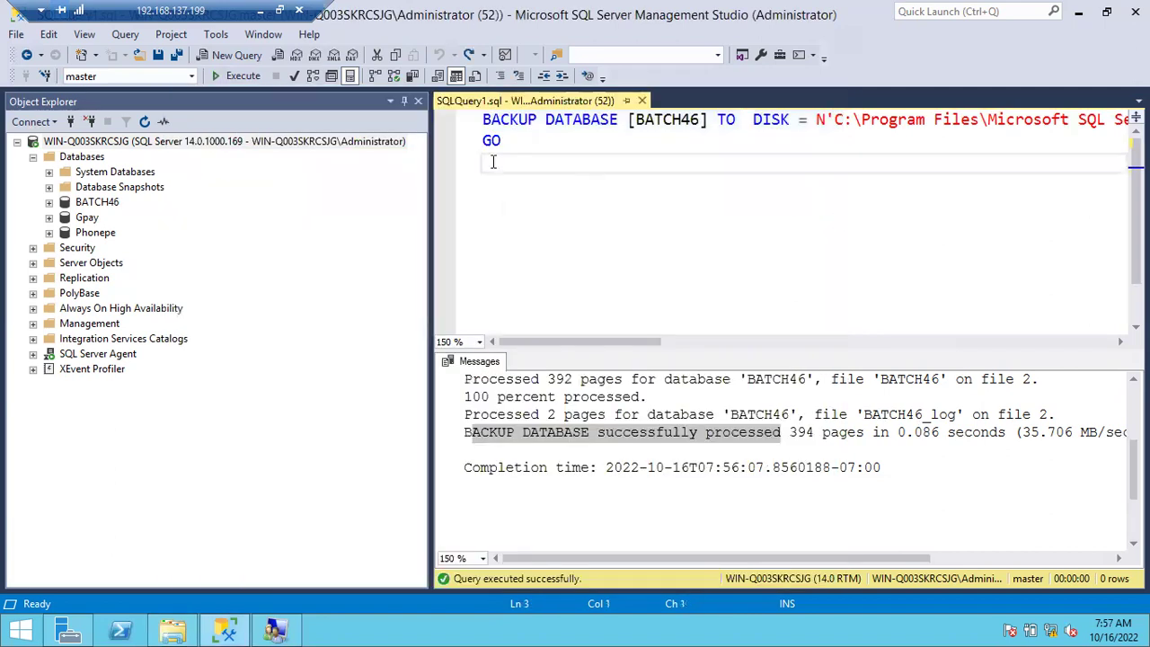
Rerun the BATCH46 backup and check the .bak file has grown to 1,377 KB.
click(240, 77)
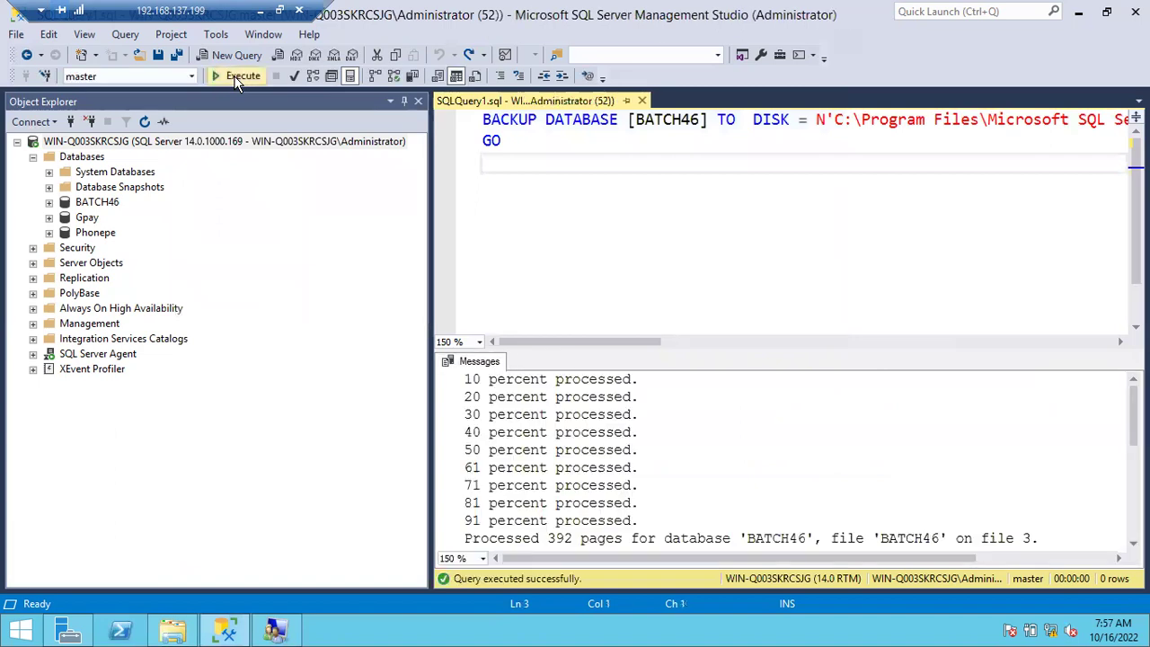
click(172, 629)
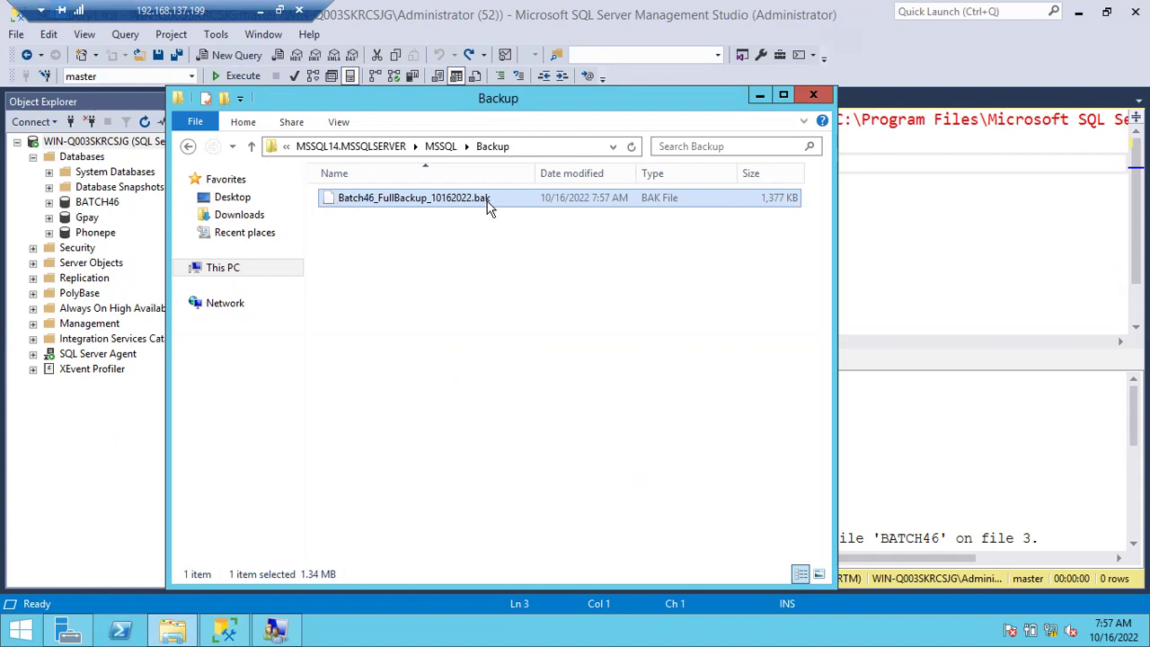
Add a _0757 time suffix to the script's backup file name, then check the Backup folder.
click(949, 193)
drag(650, 341, 876, 346)
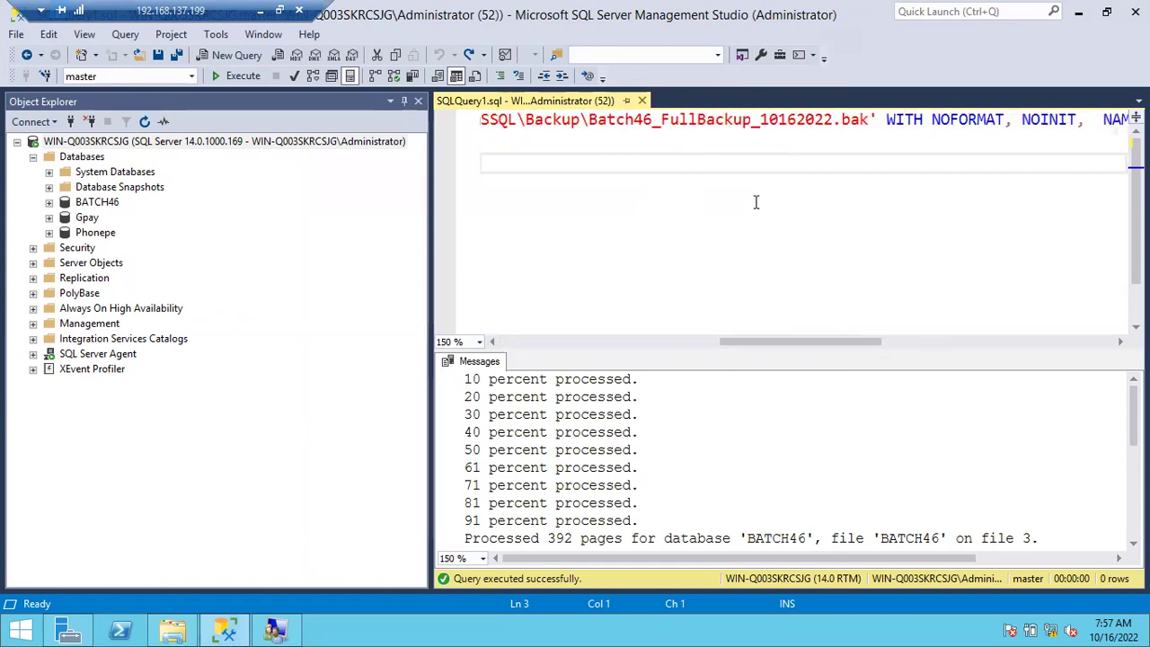
click(829, 123)
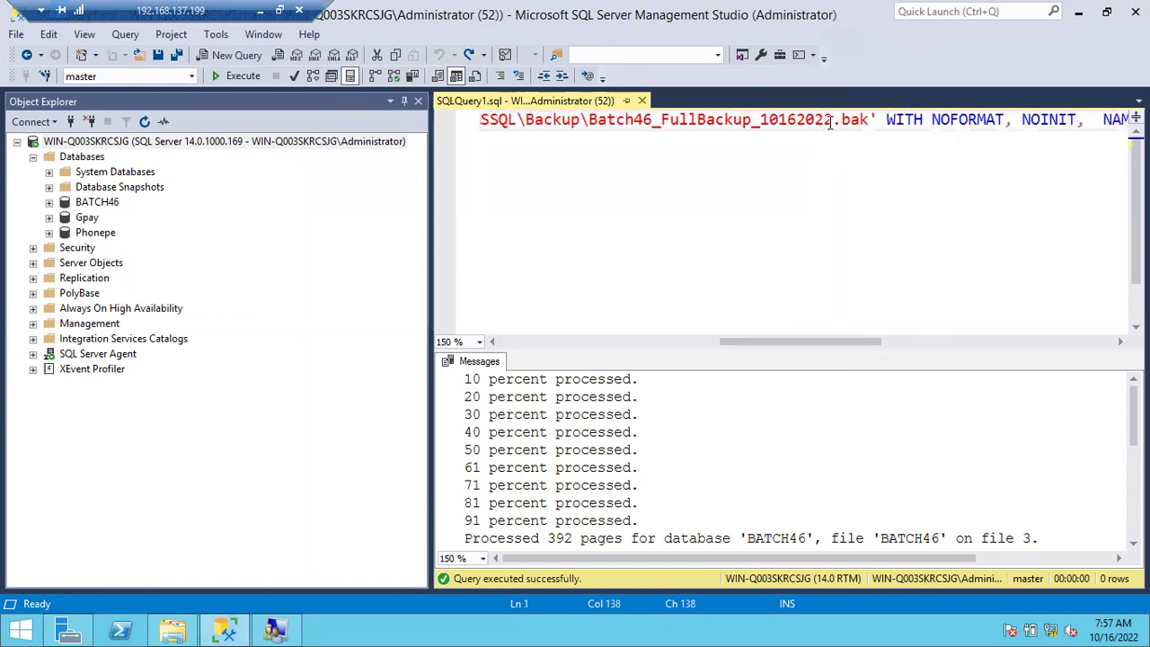
text(_)
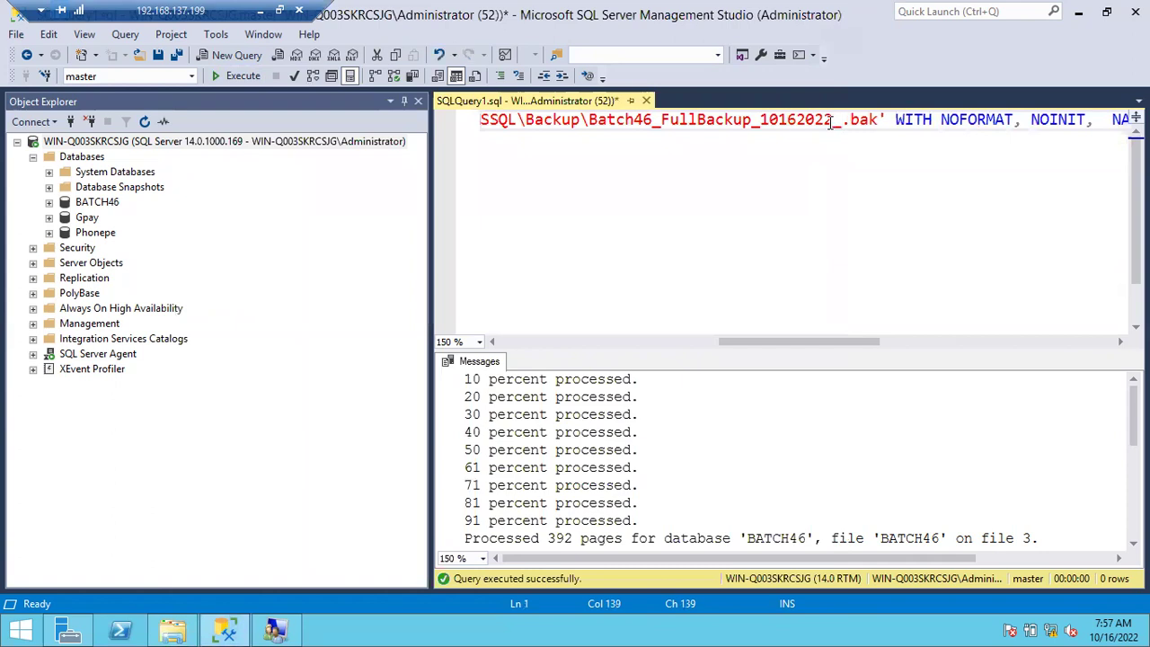
text(07)
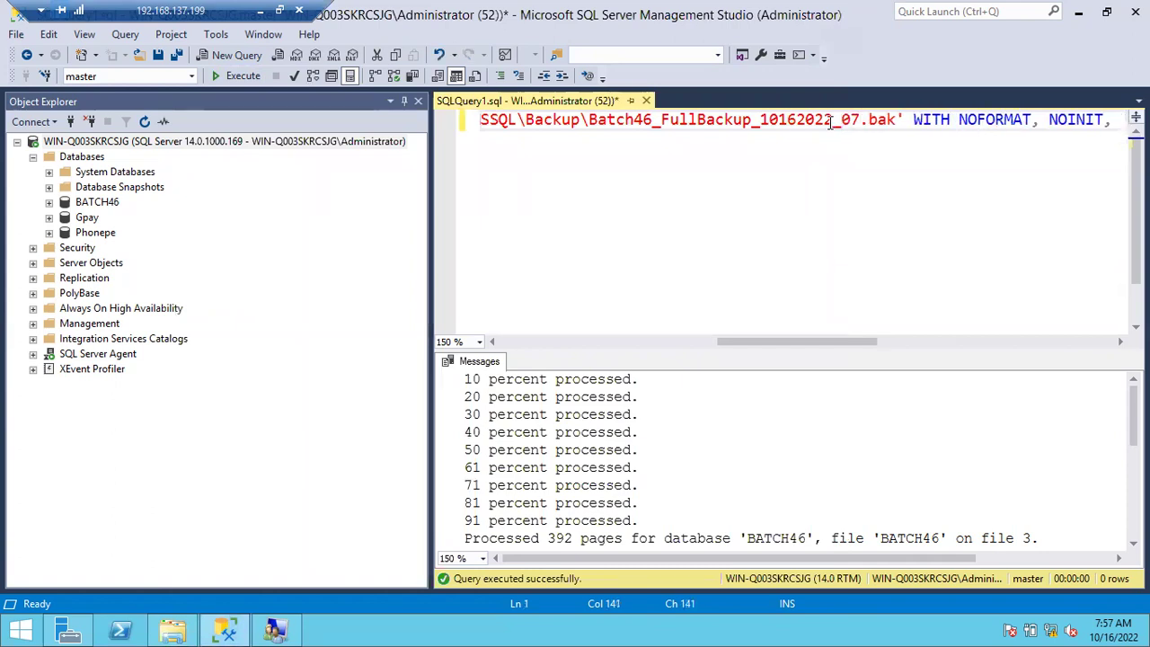
text(57)
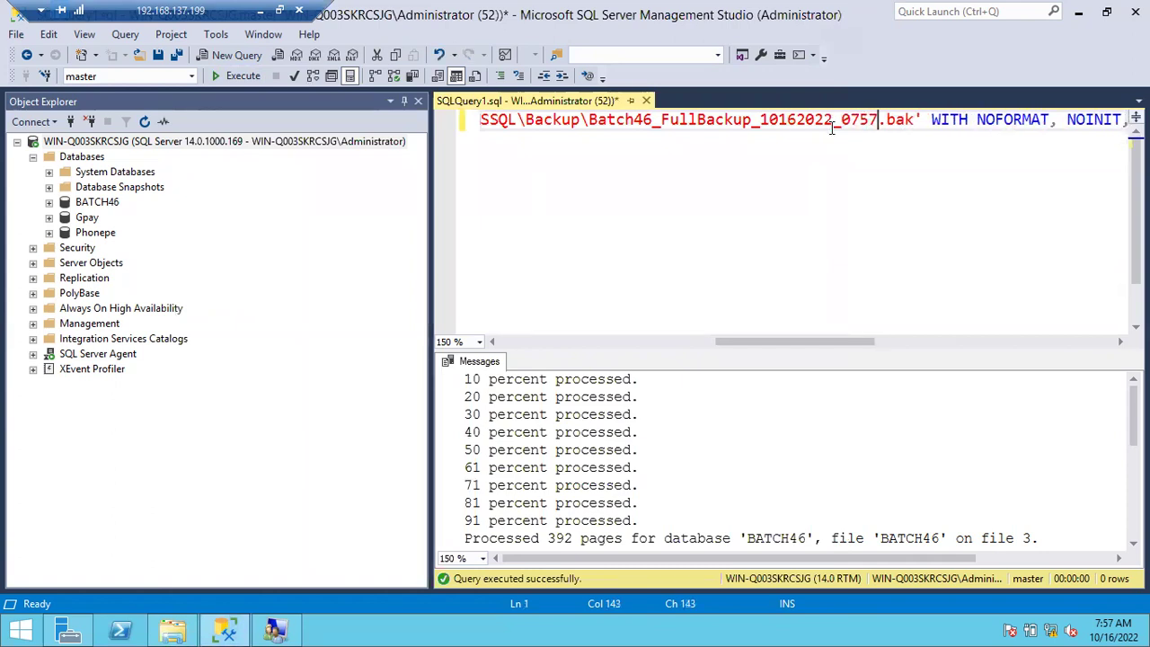
click(668, 237)
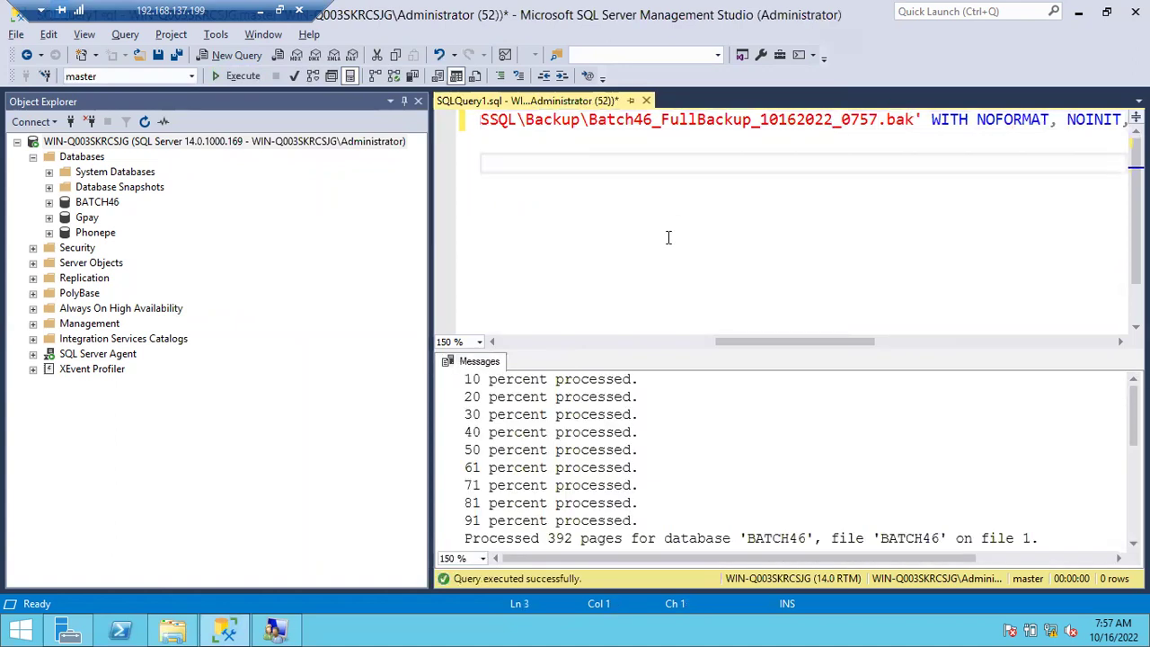
click(175, 630)
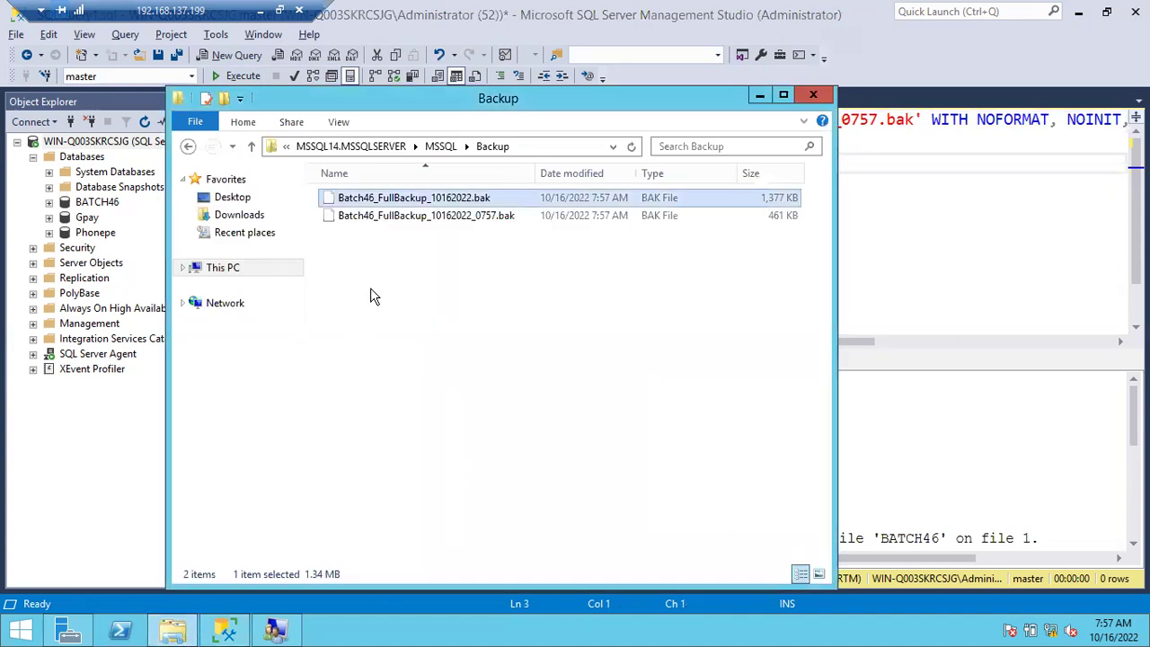
click(423, 220)
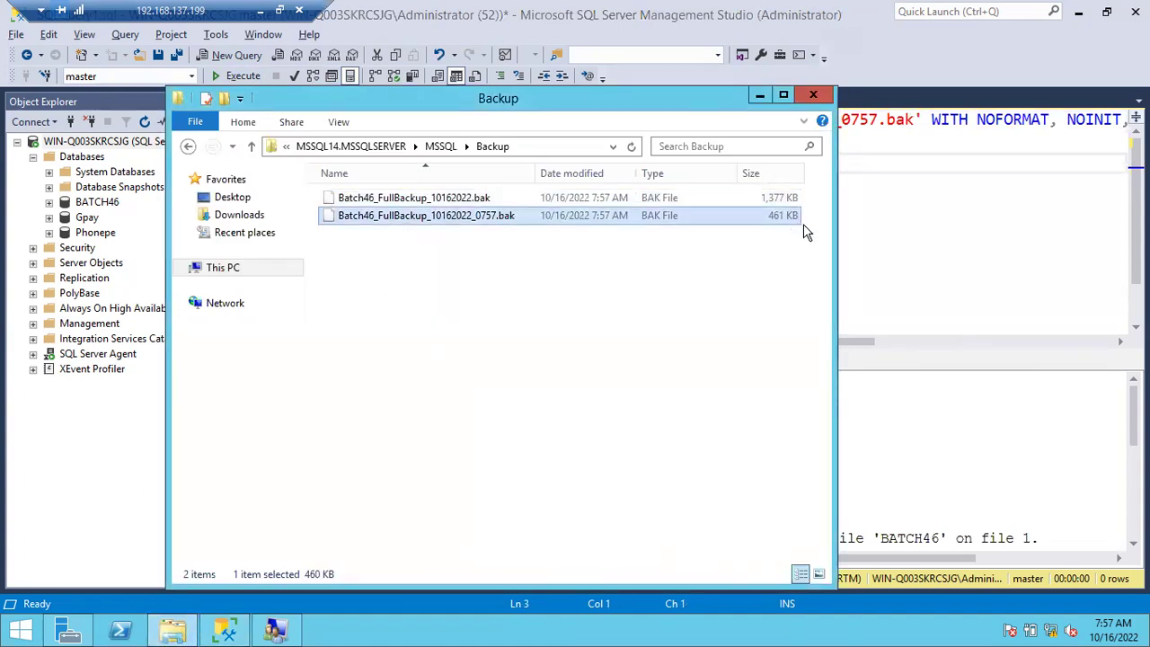
click(786, 199)
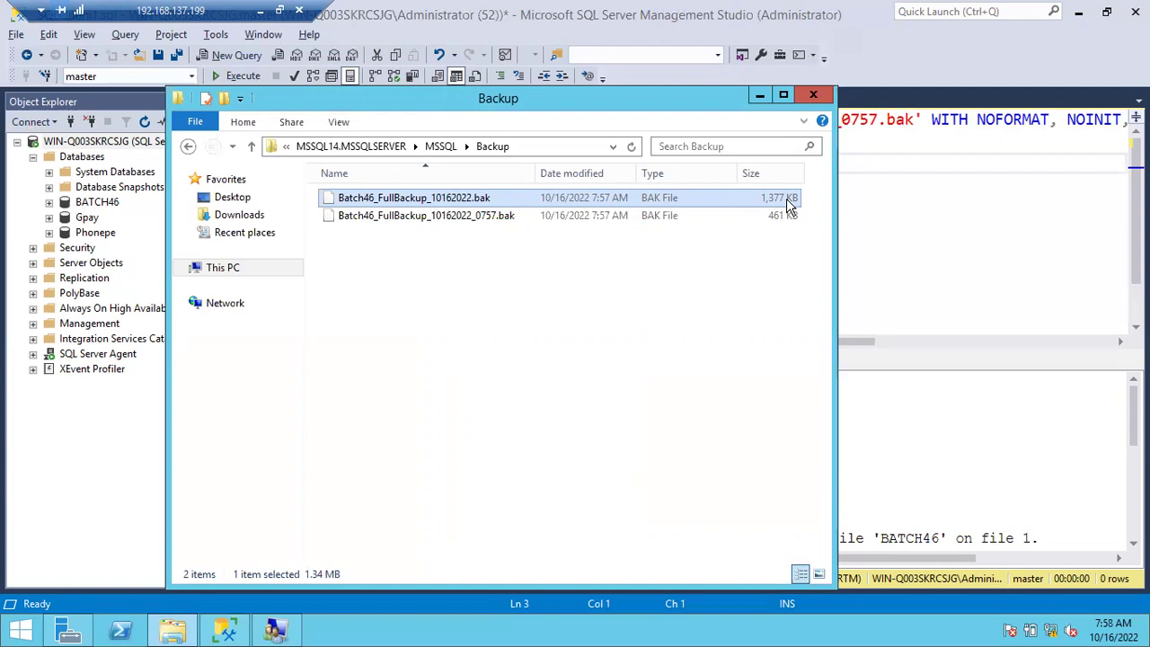
click(773, 216)
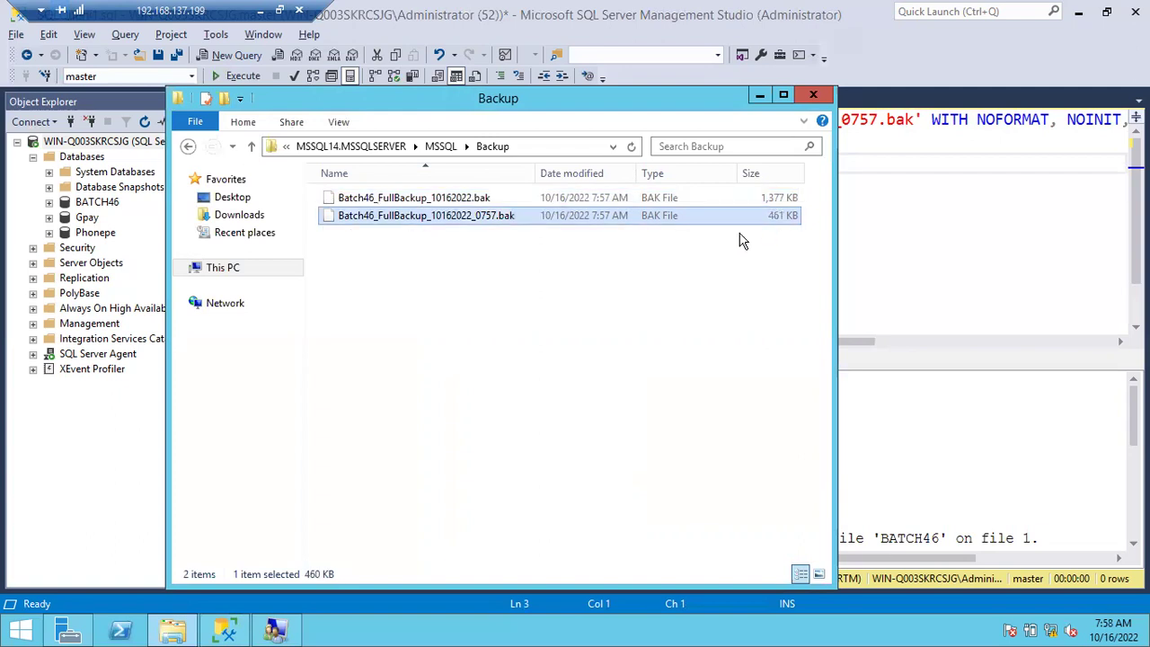
click(736, 197)
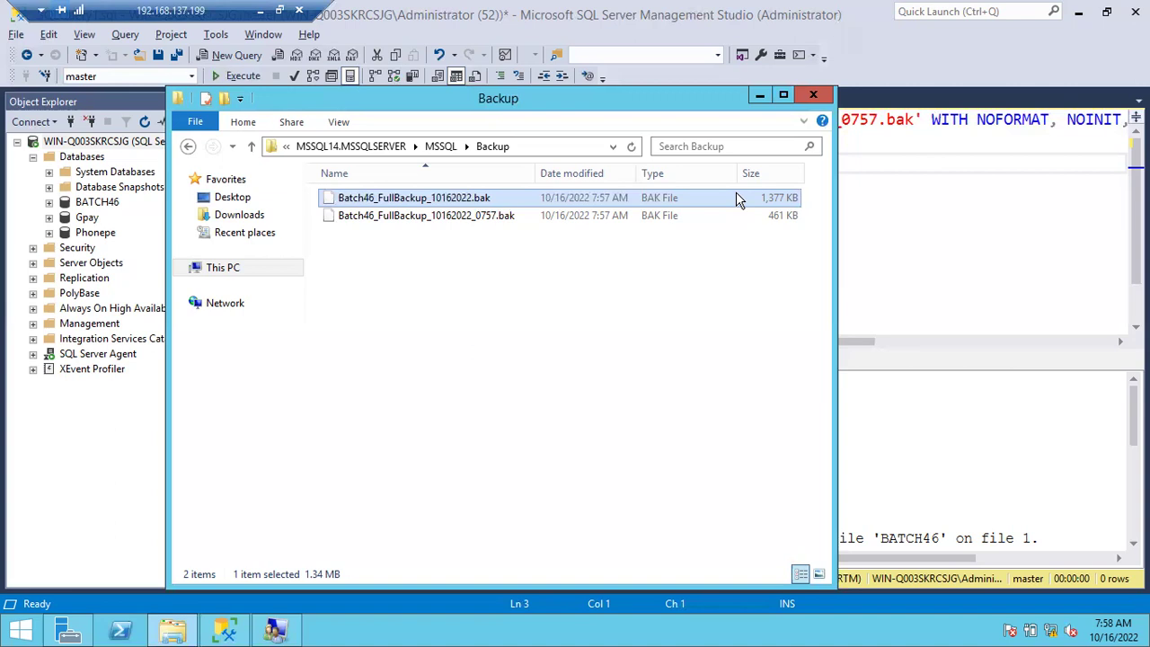
click(583, 214)
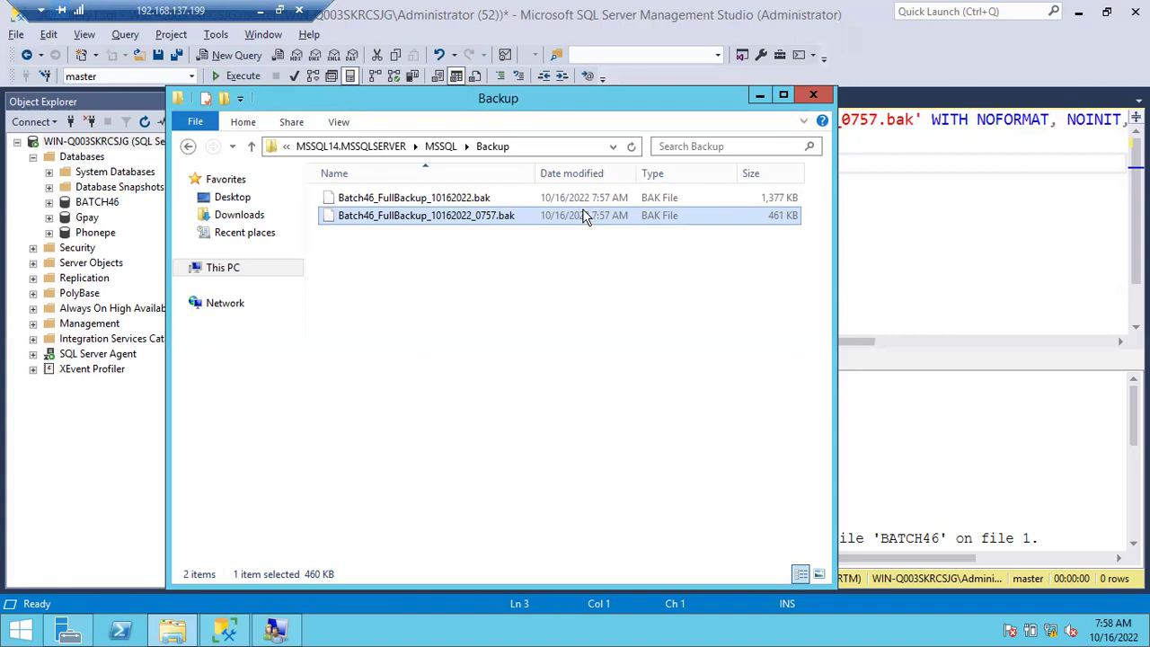
click(547, 201)
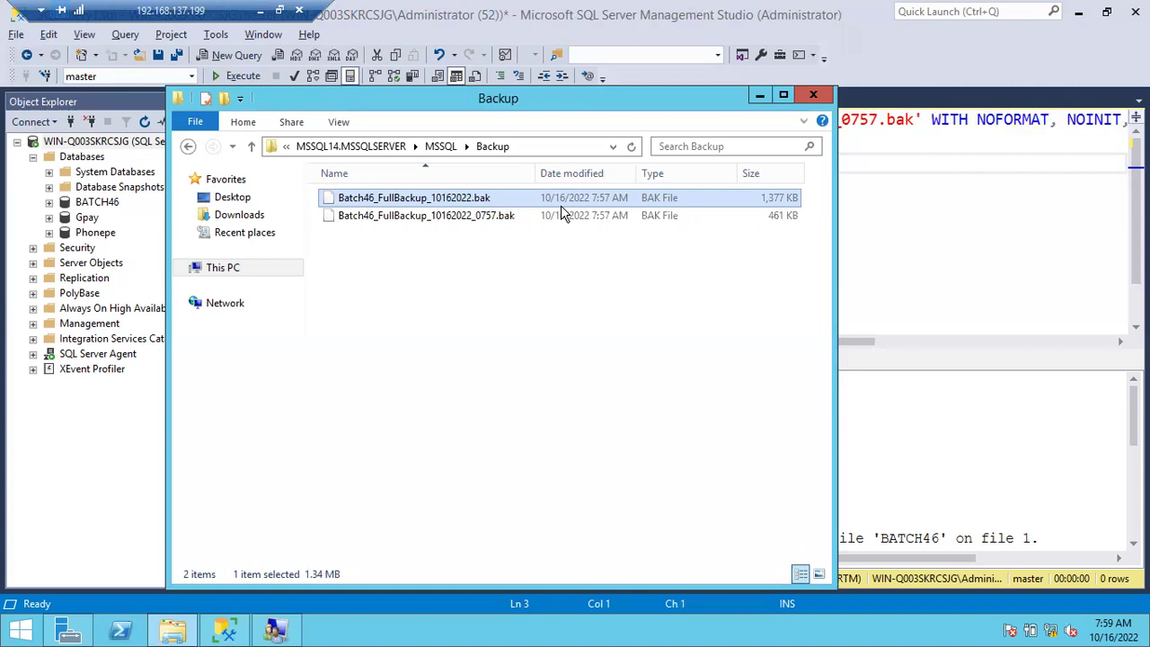
Run BACKUP DATABASE Gpay TO DISK='Gpay_FullBackup_10162022.bak' and confirm it processed 372 pages.
click(760, 96)
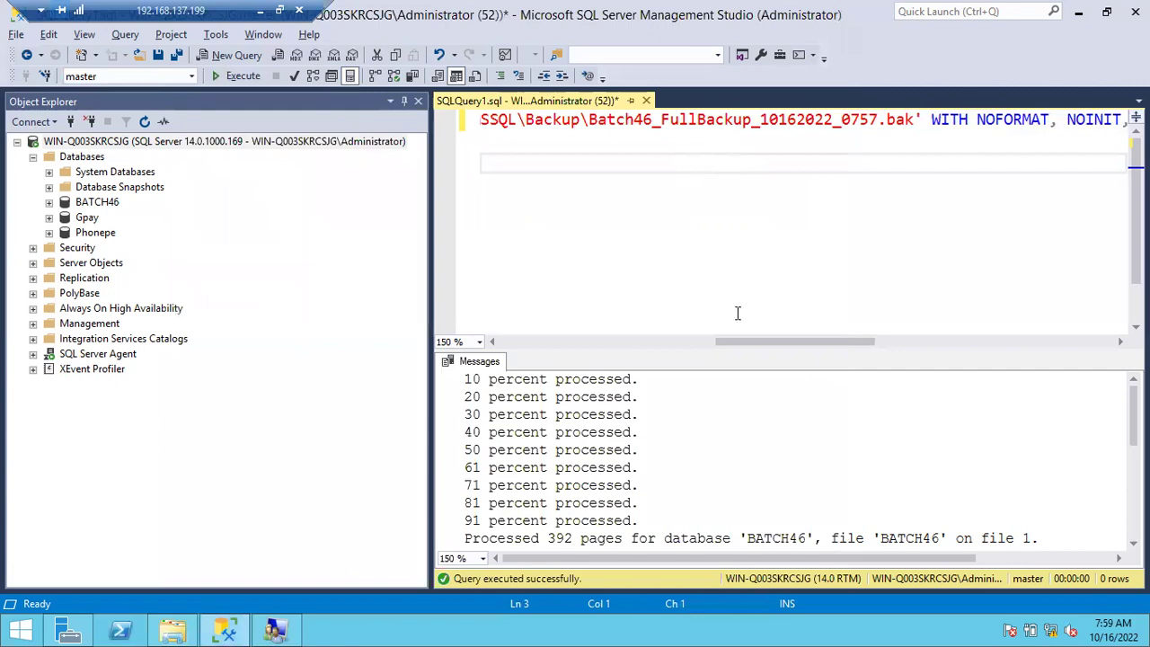
drag(753, 344, 508, 310)
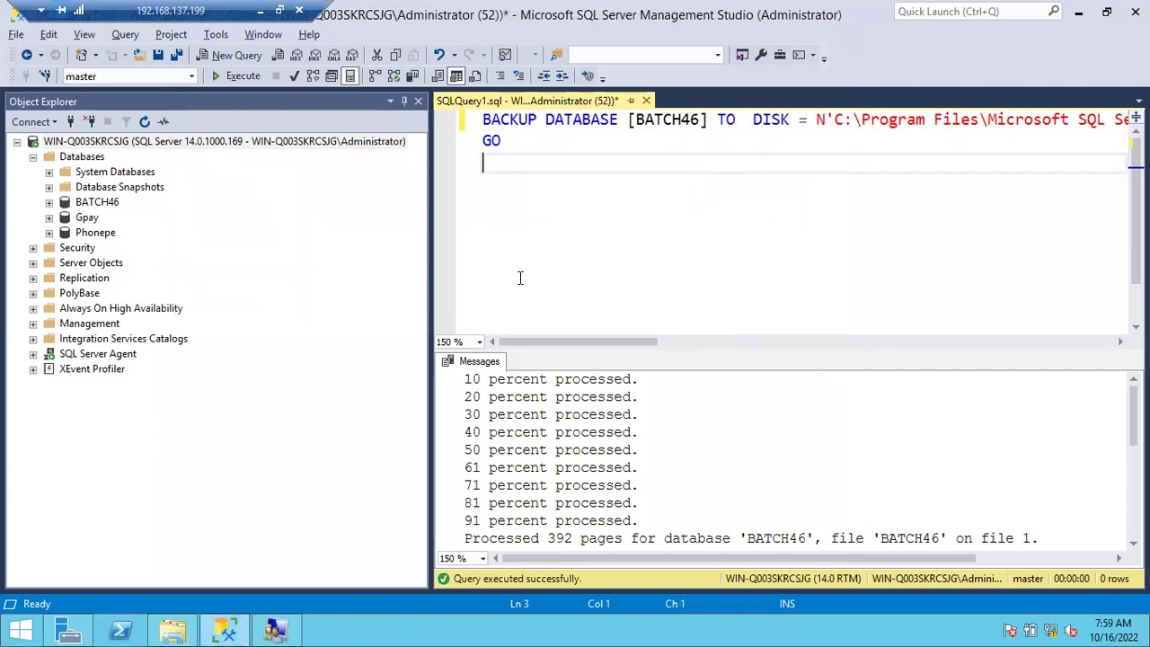
key(Return)
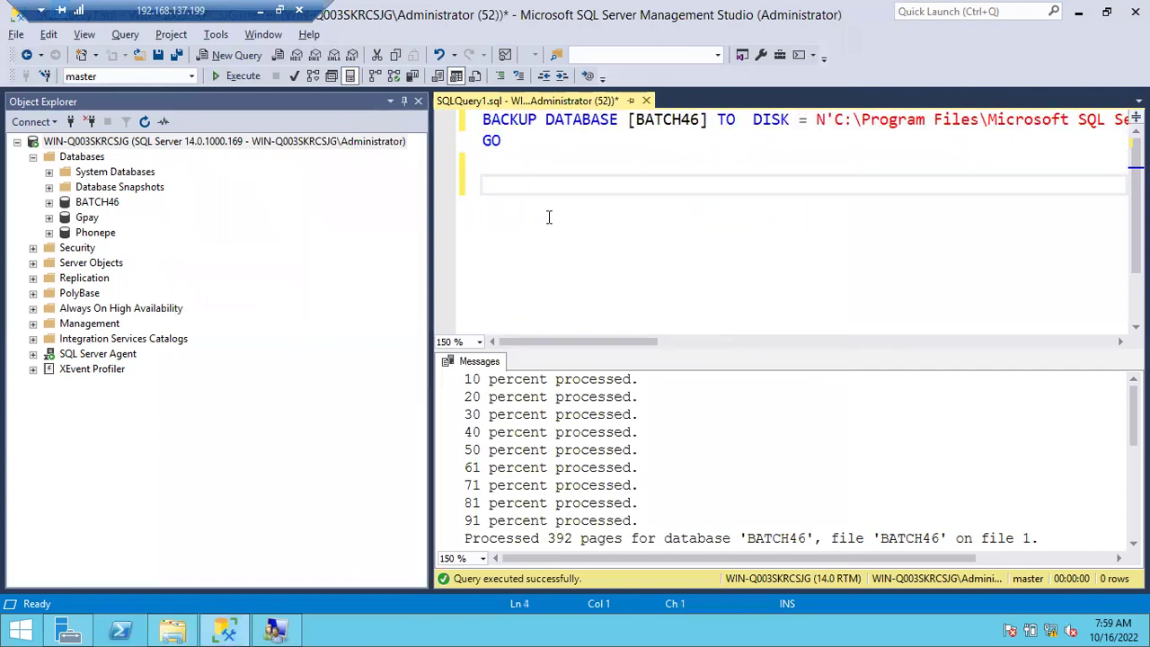
text(Ba)
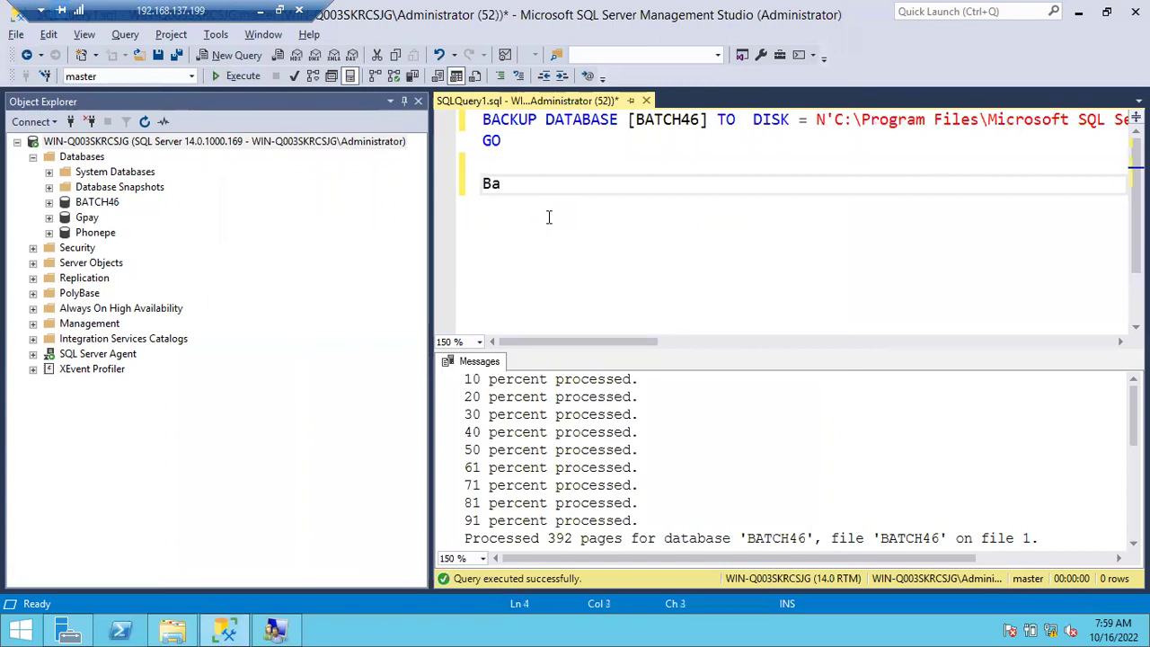
text(ckup Database)
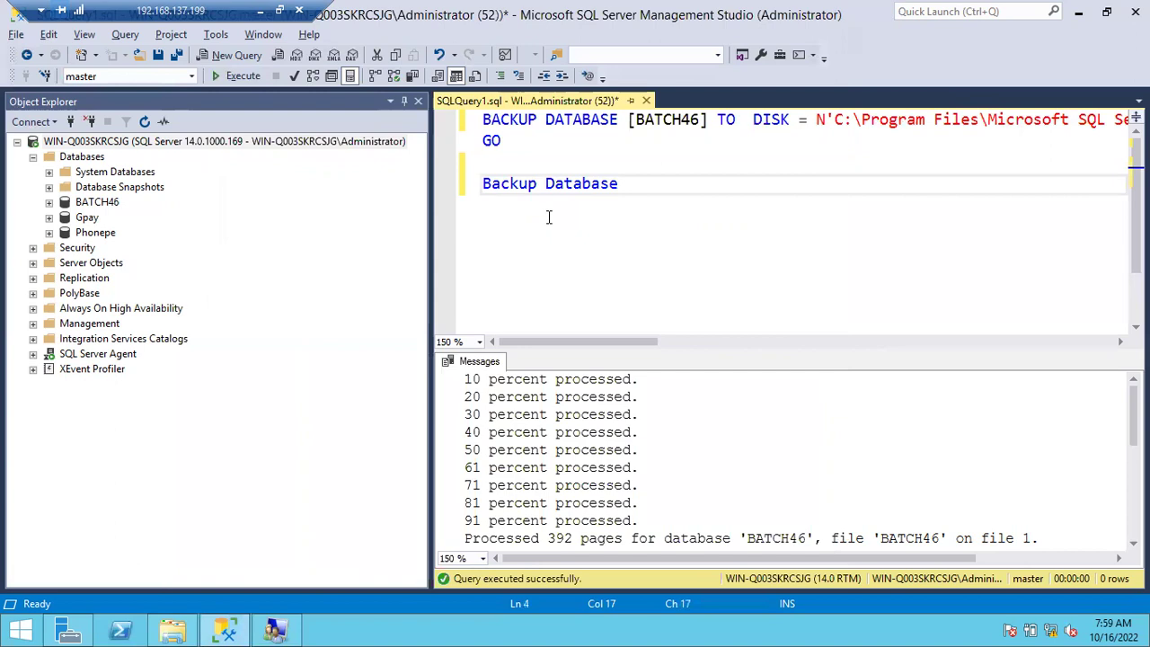
text( Gpay to disk)
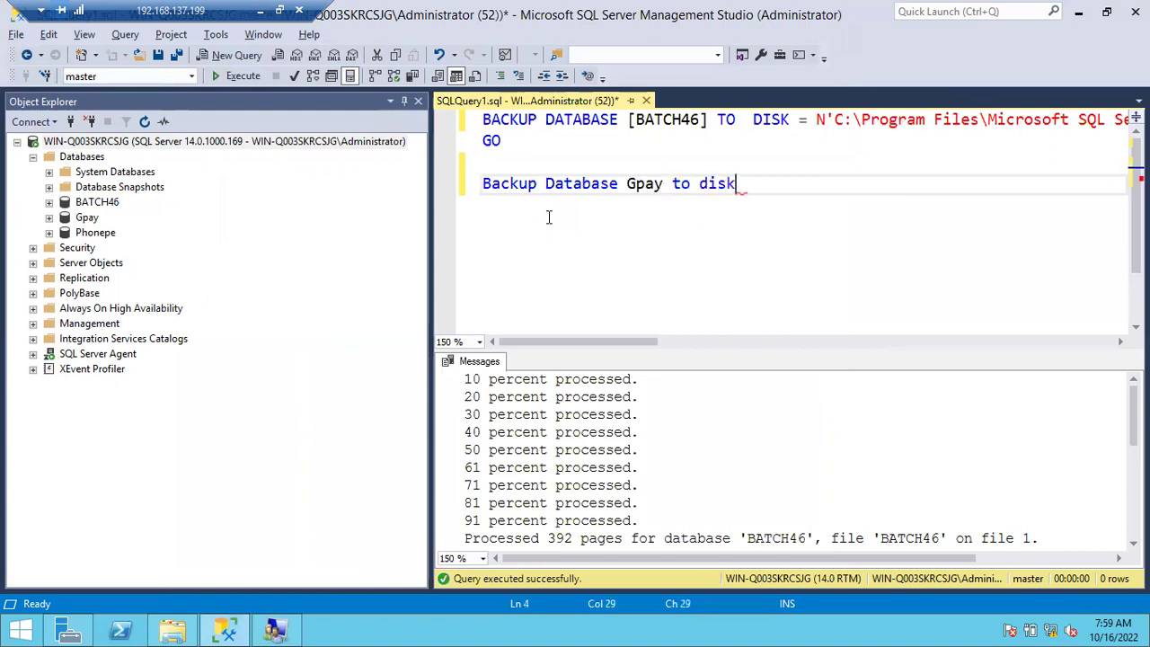
text(='Gpay_)
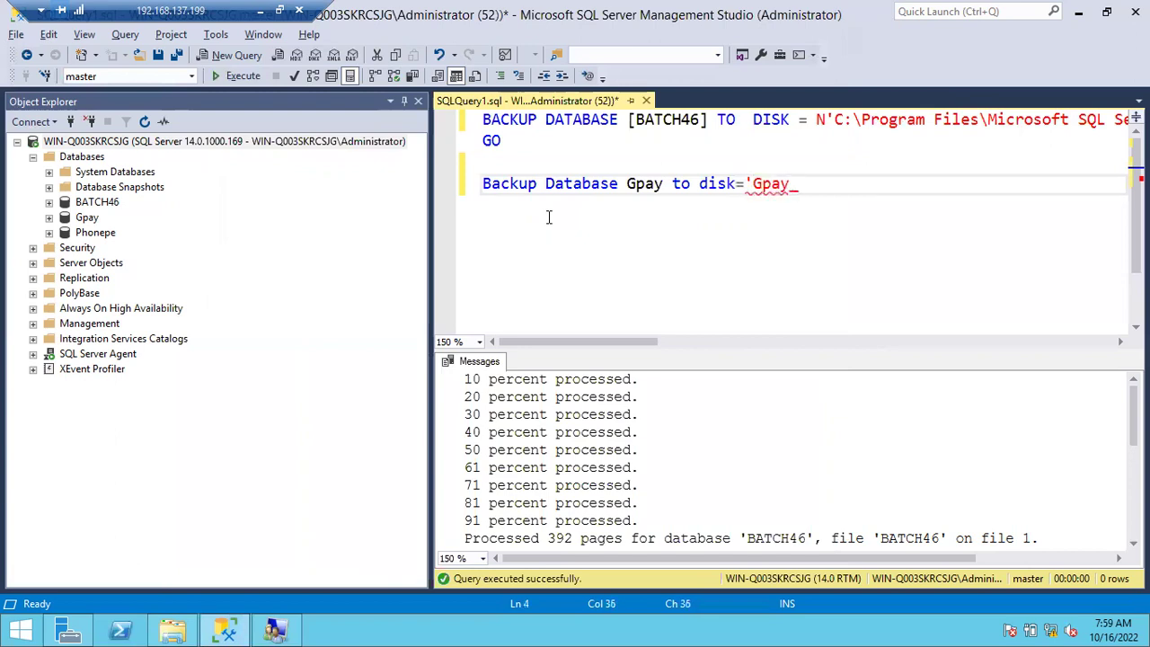
text(Full)
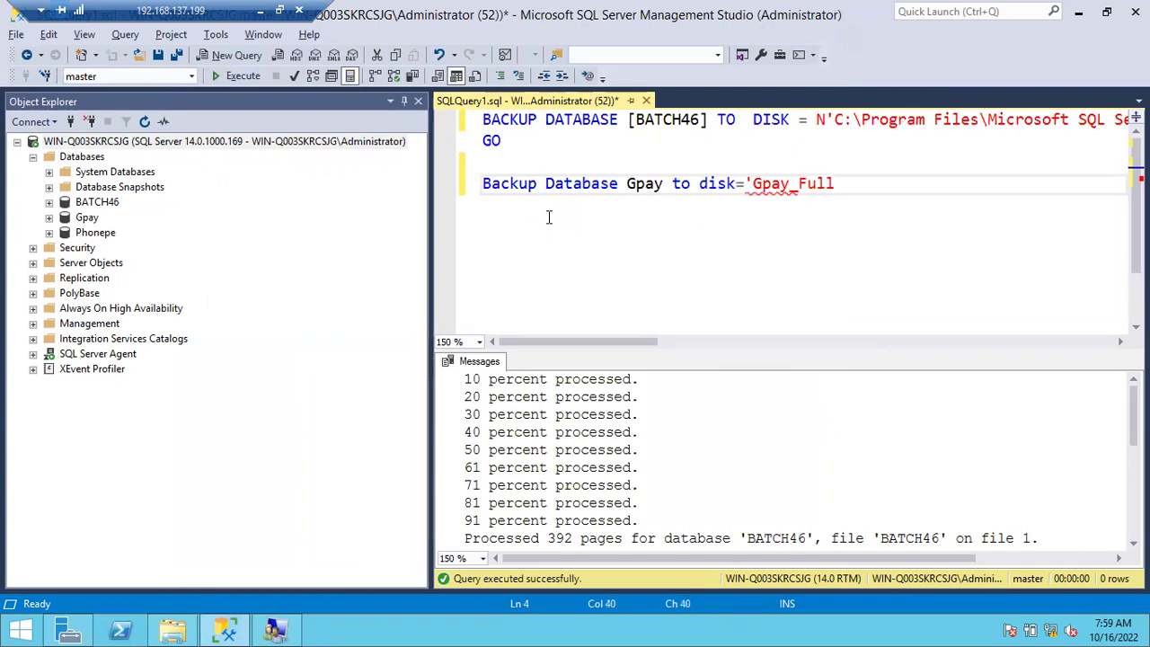
text(Backup_)
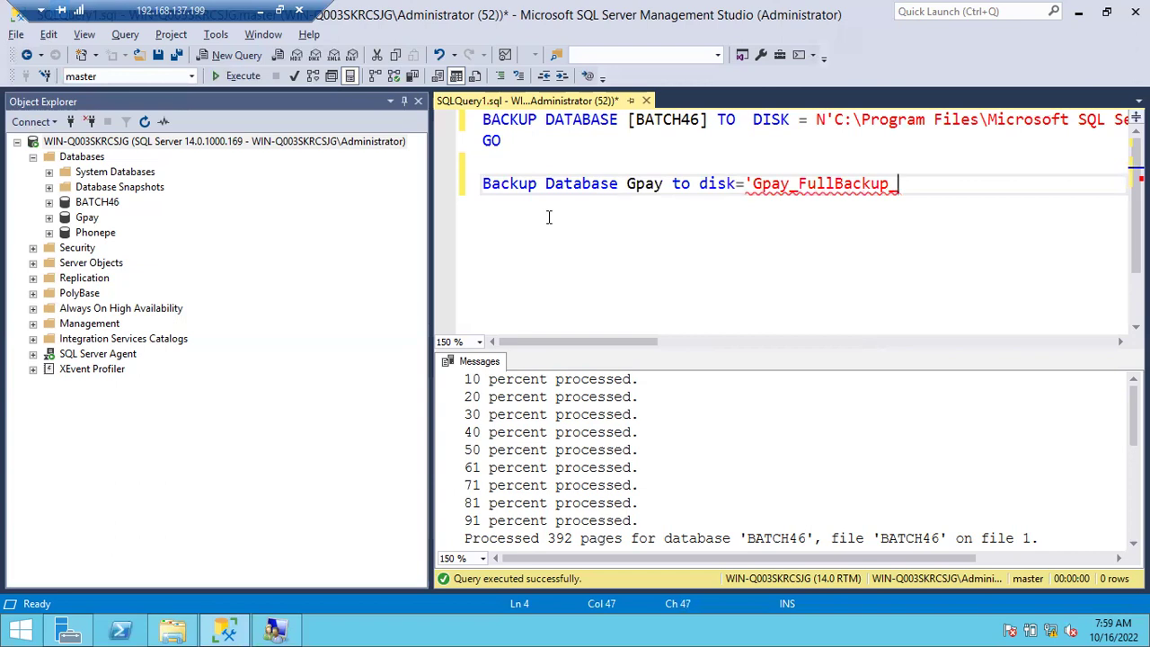
text(10162022.)
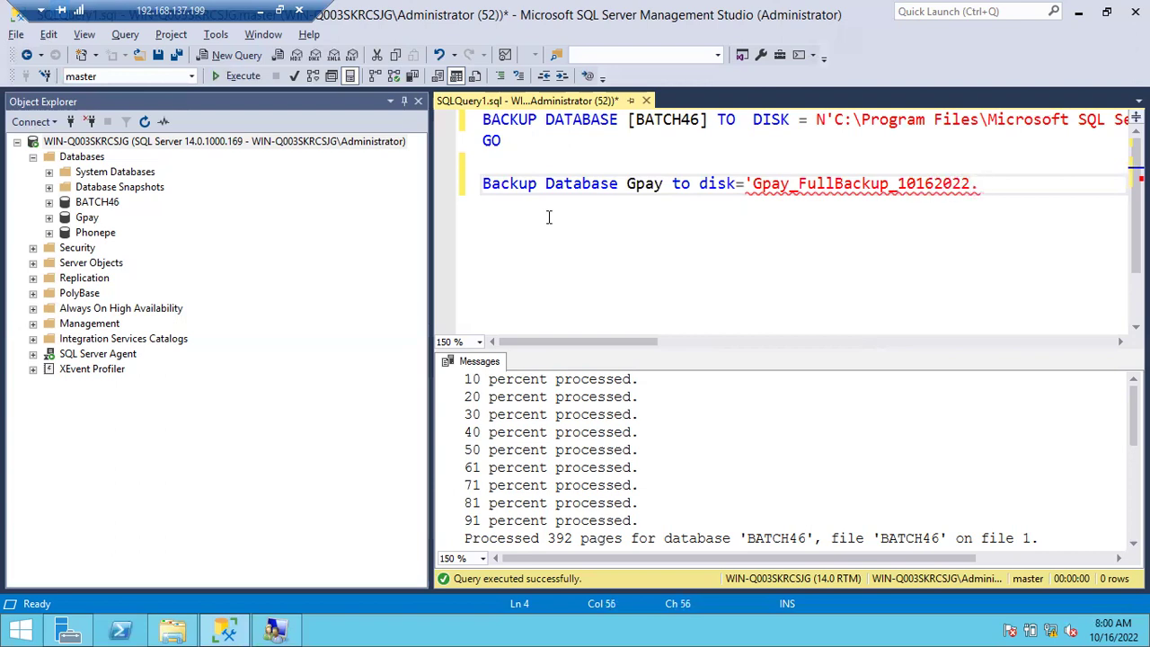
text(bak')
click(460, 193)
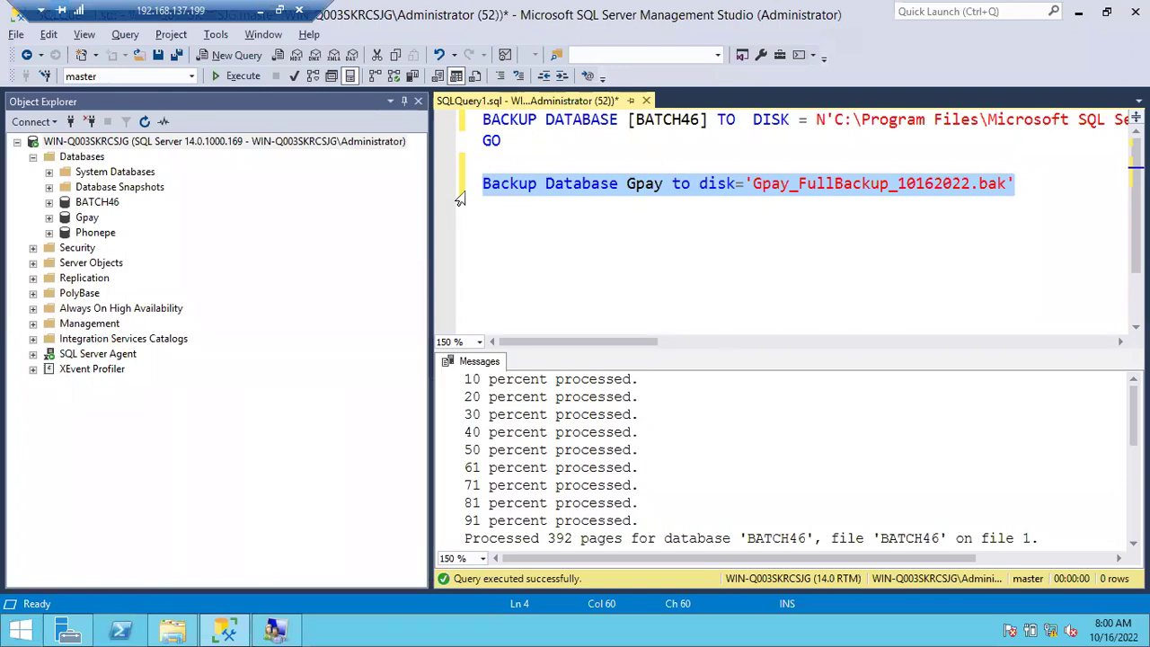
key(F5)
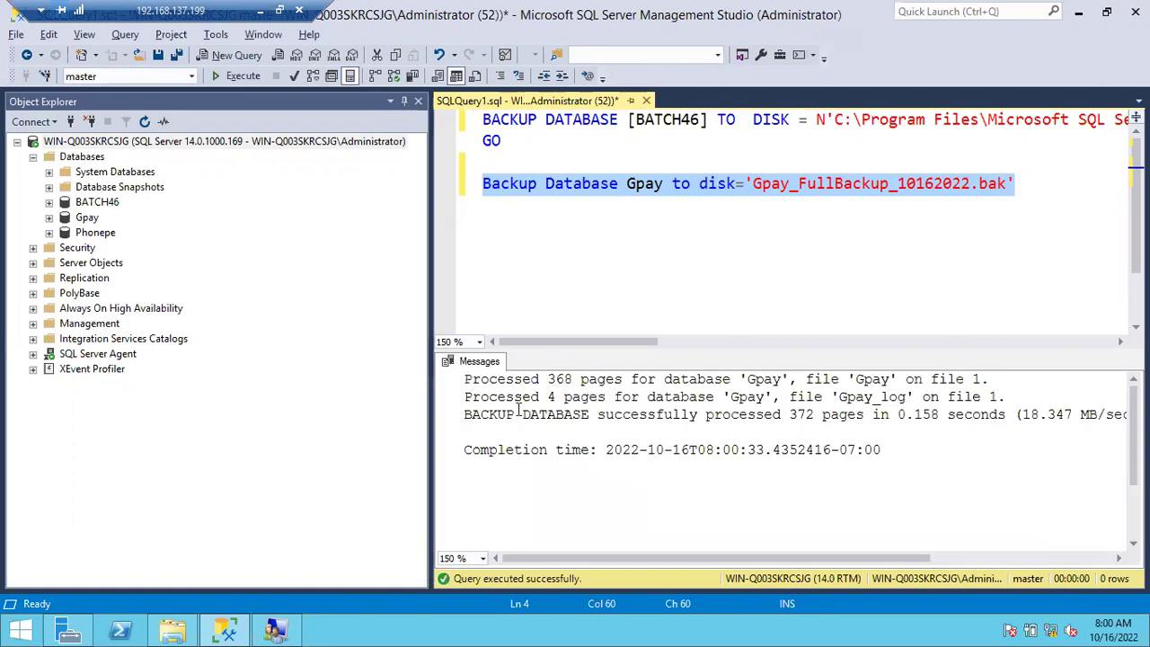
drag(490, 415, 915, 425)
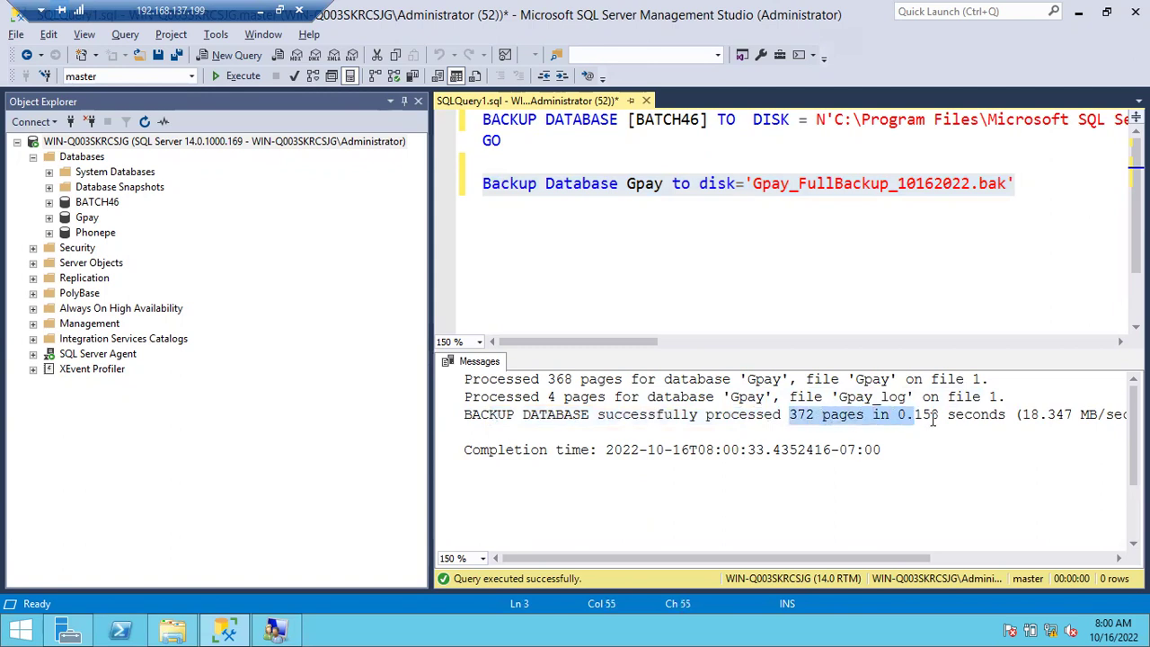
click(173, 633)
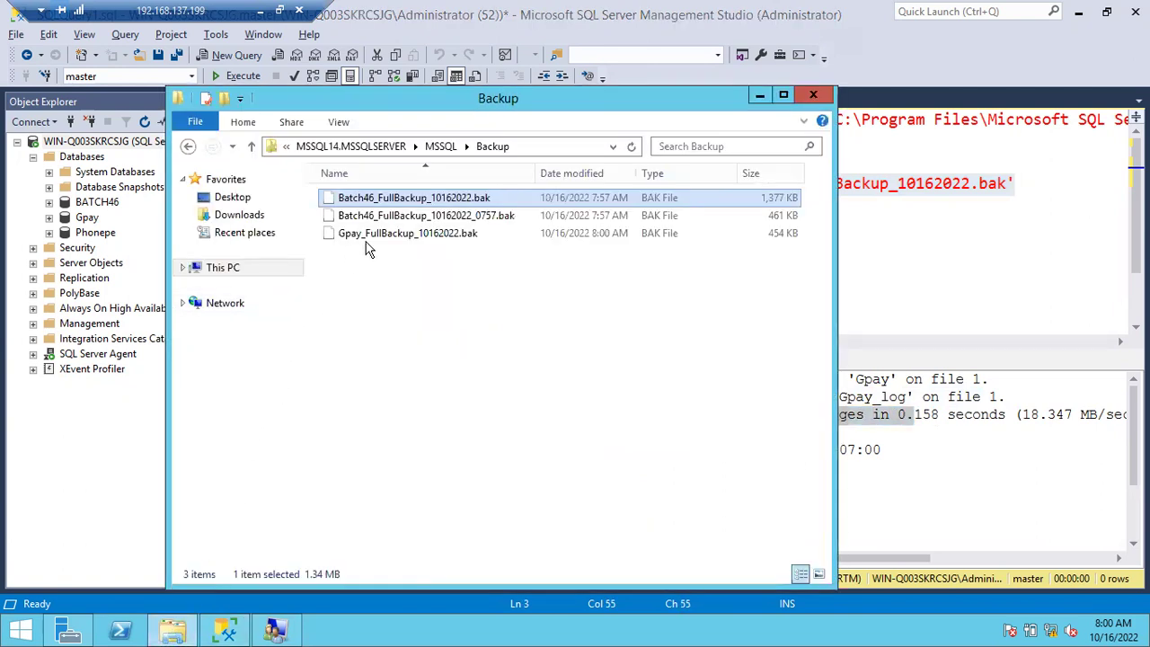
Check that Gpay_FullBackup_10162022.bak (454 KB) is in the Backup folder, then highlight Gpay in the query path.
click(370, 236)
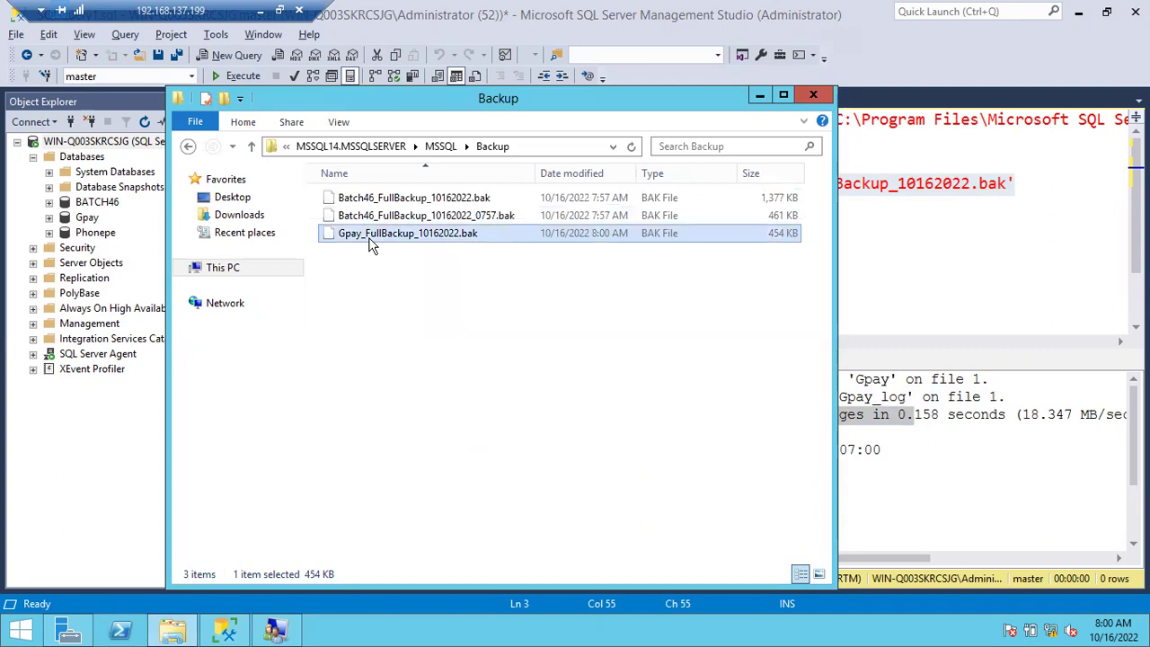
click(893, 250)
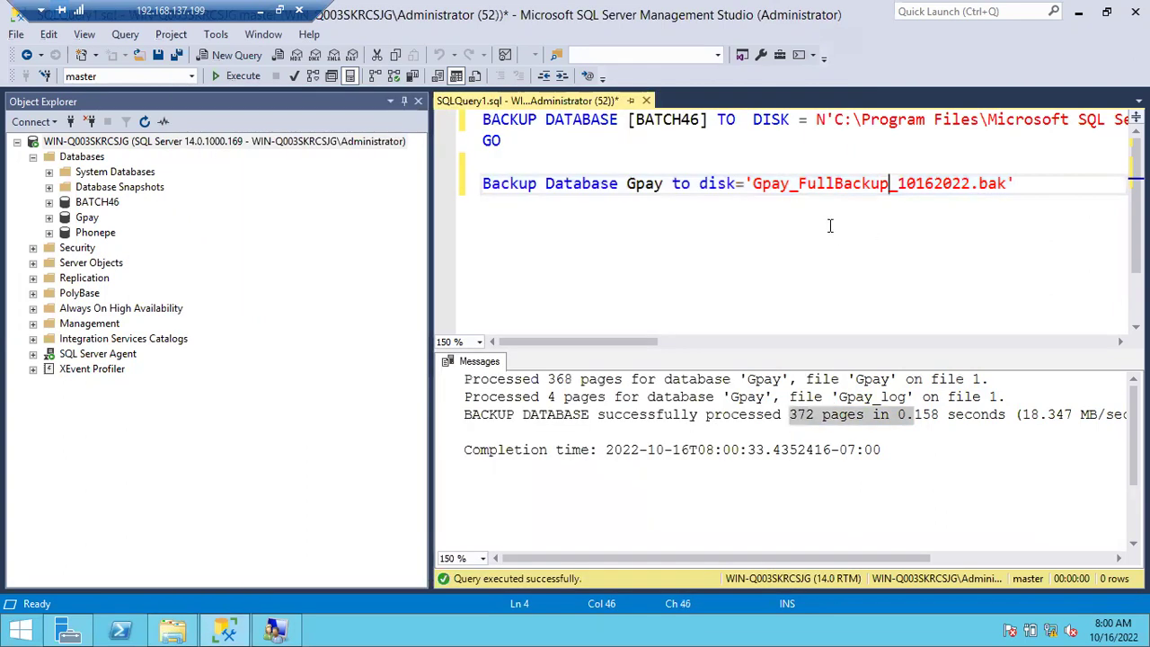
drag(753, 184, 793, 183)
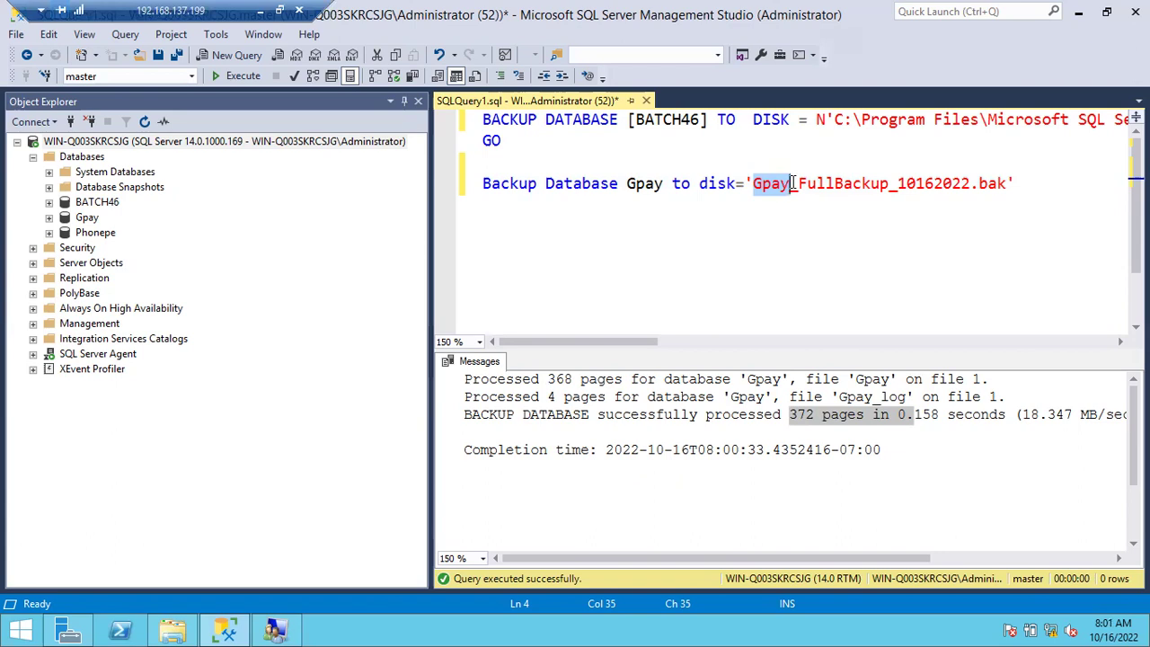
Compare the Gpay backup file name with the BATCH46 folder path, then reselect the Gpay statement.
click(780, 183)
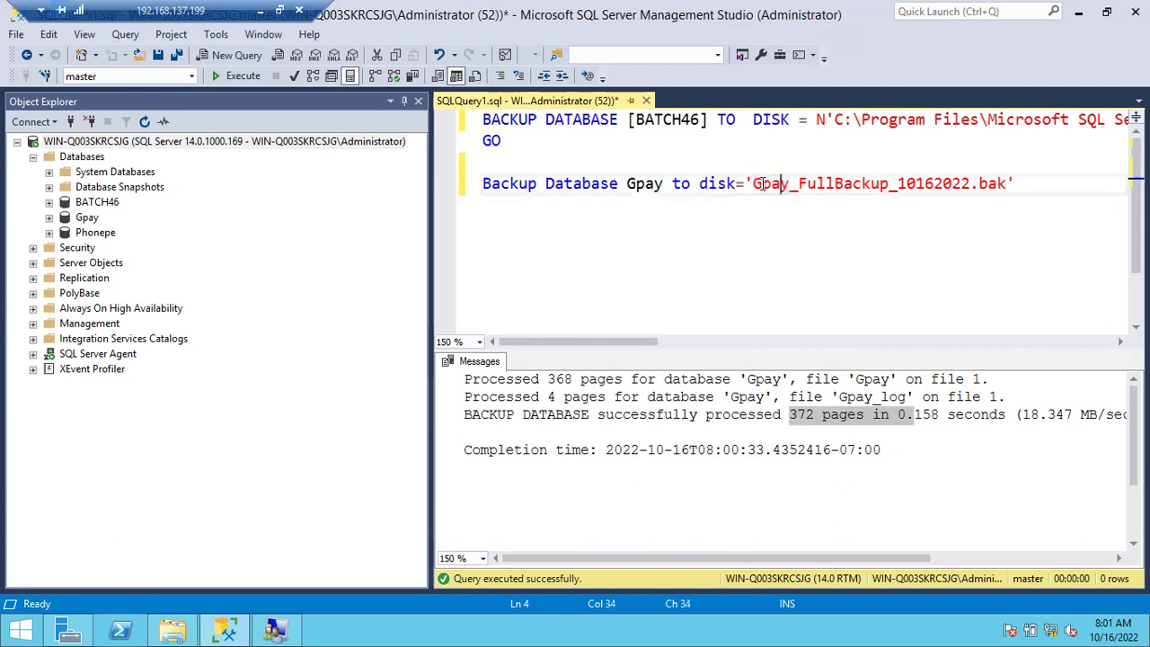
drag(753, 183, 798, 184)
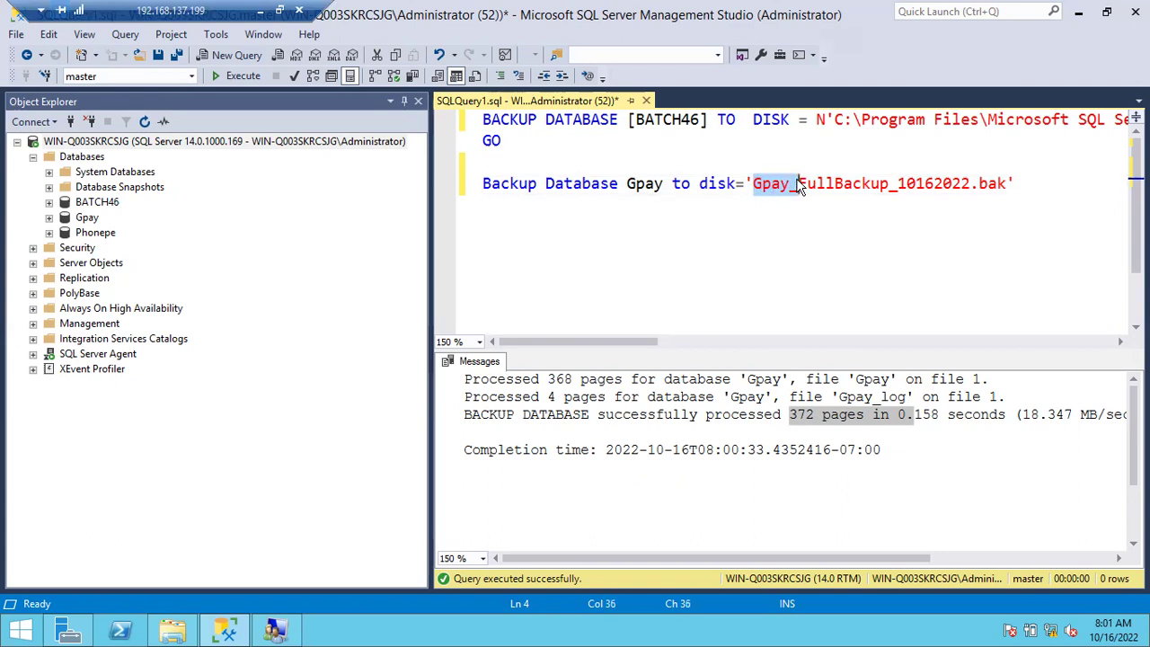
drag(835, 120, 910, 138)
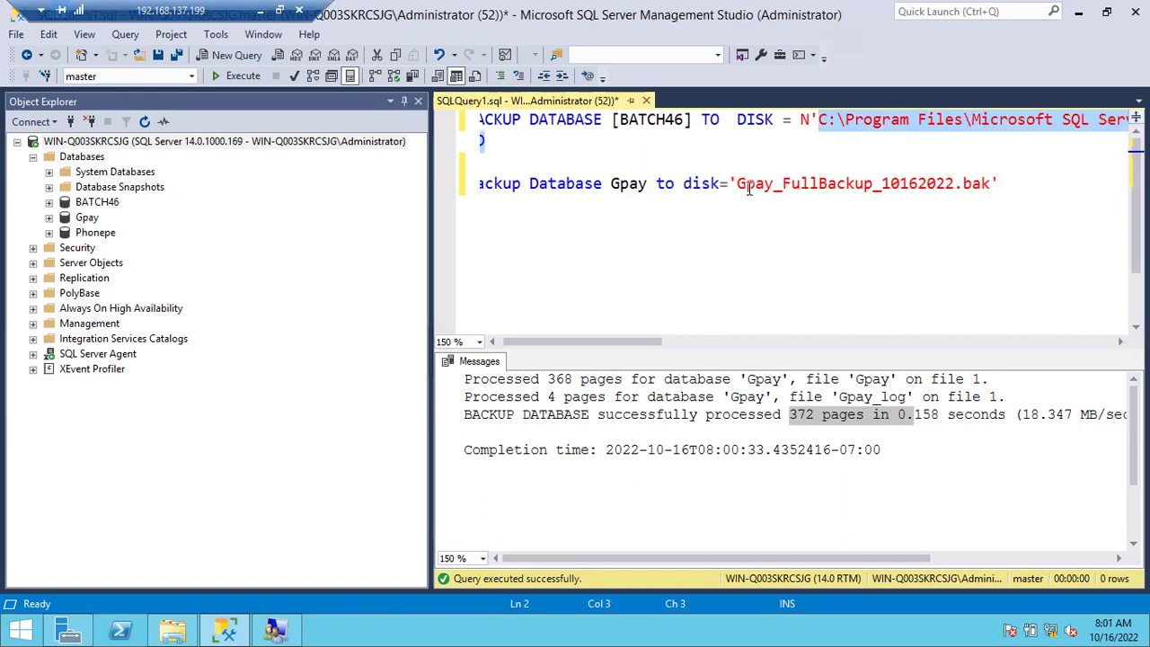
scroll(681, 210, left, 1)
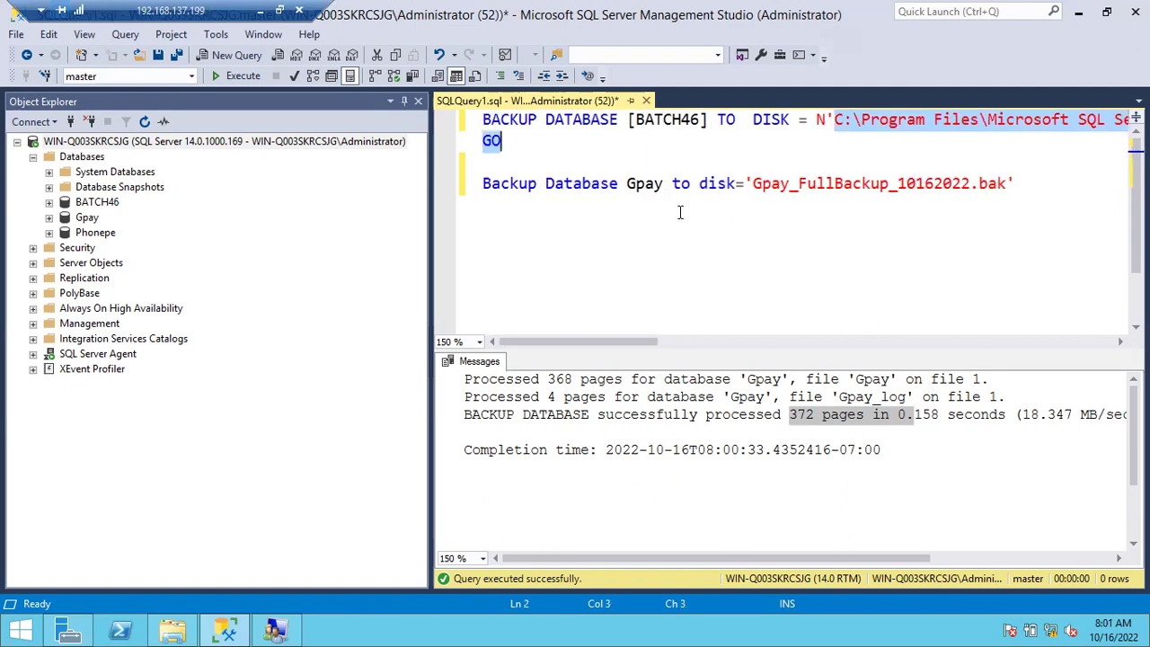
click(466, 192)
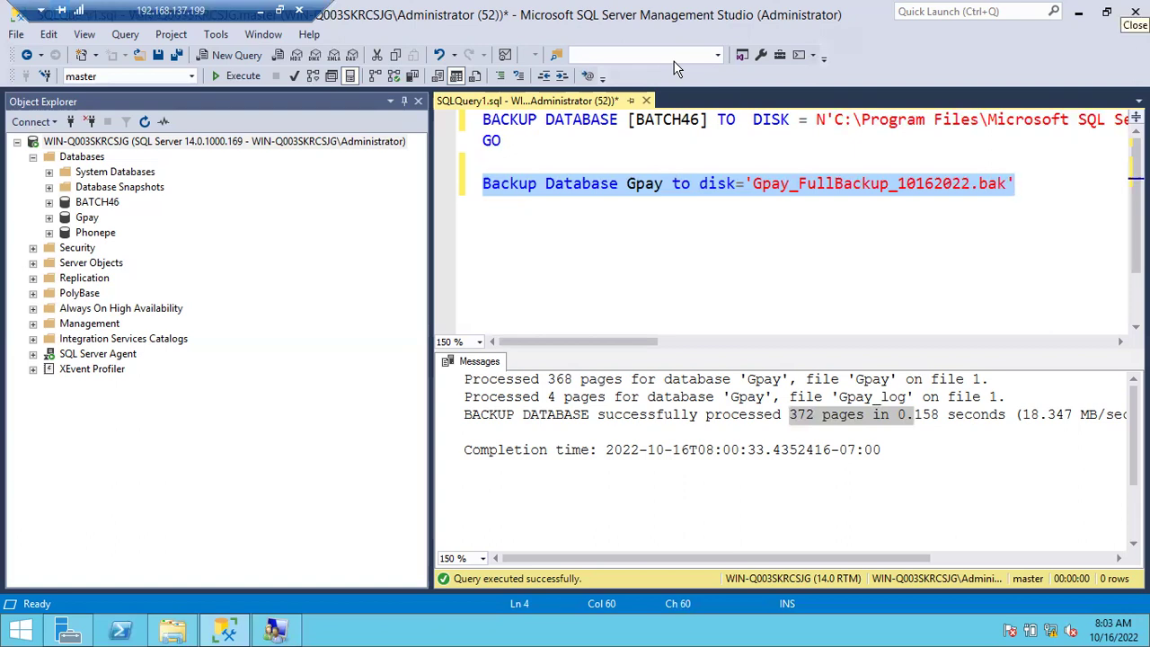
Reselect the Gpay backup statement and minimize the remote server session.
click(729, 259)
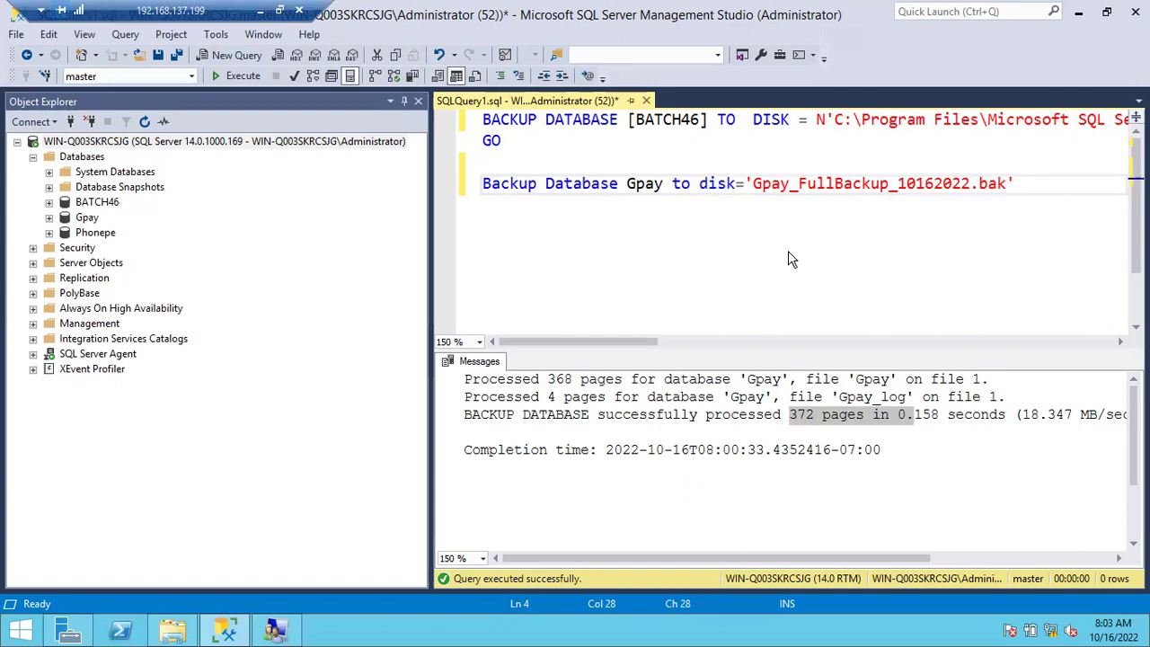
click(470, 193)
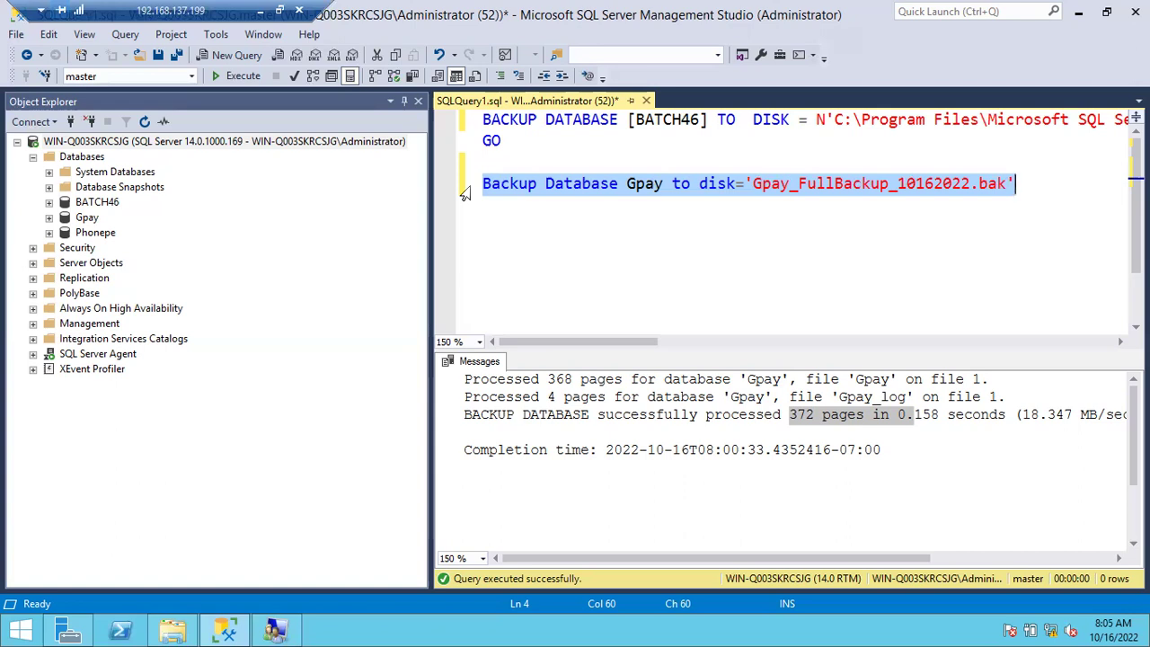
click(260, 10)
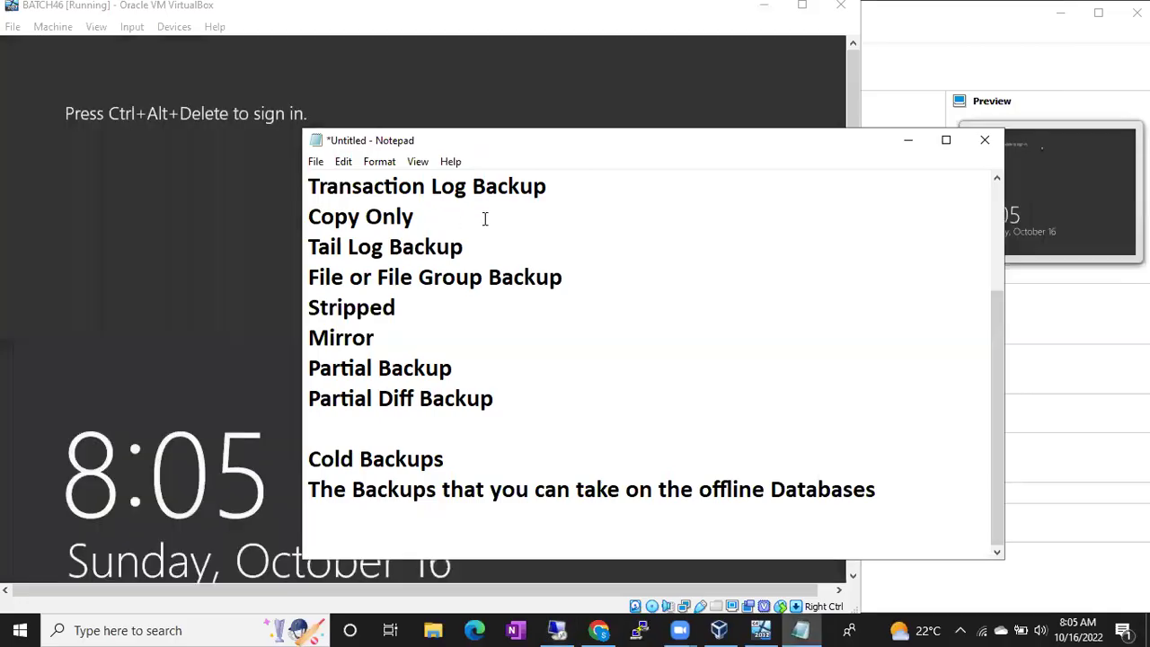
Complete the 'Diff' heading so it reads 'Differential Backup'.
scroll(476, 221, up, 2)
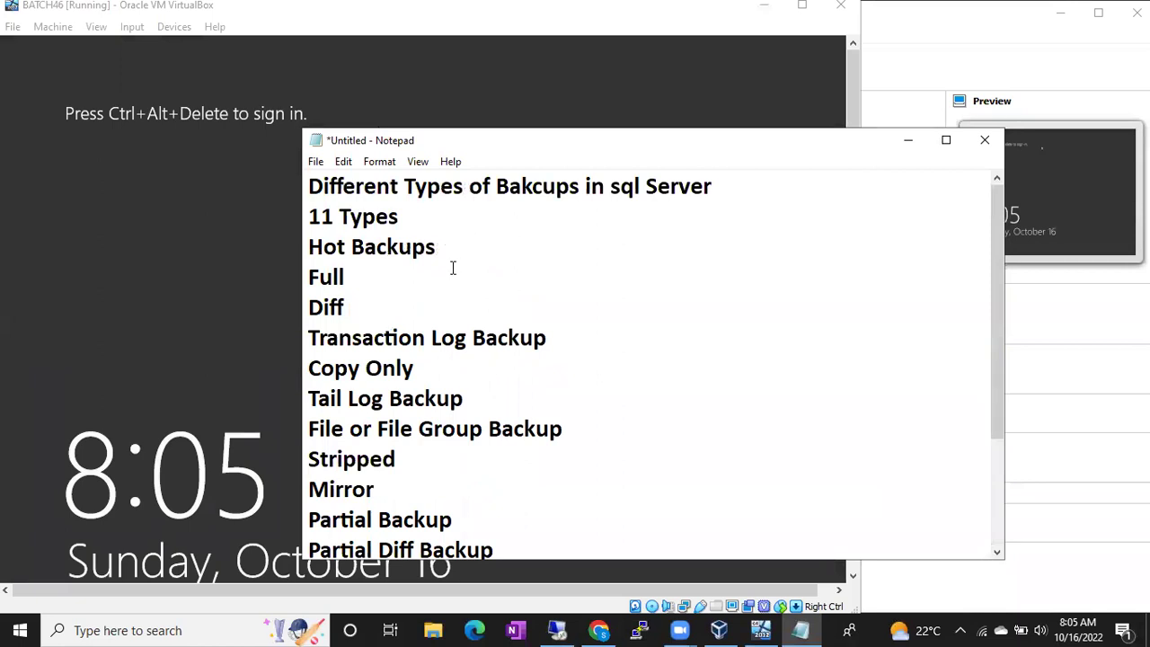
click(421, 308)
key(Return)
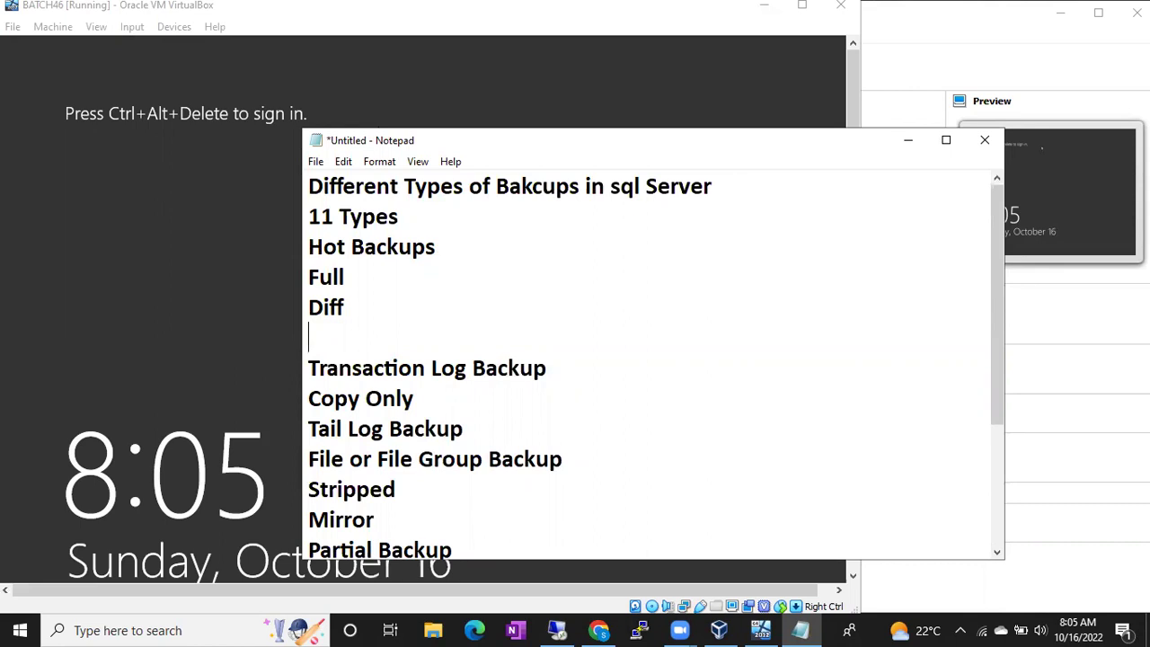
key(BackSpace)
text(erential Bakcup)
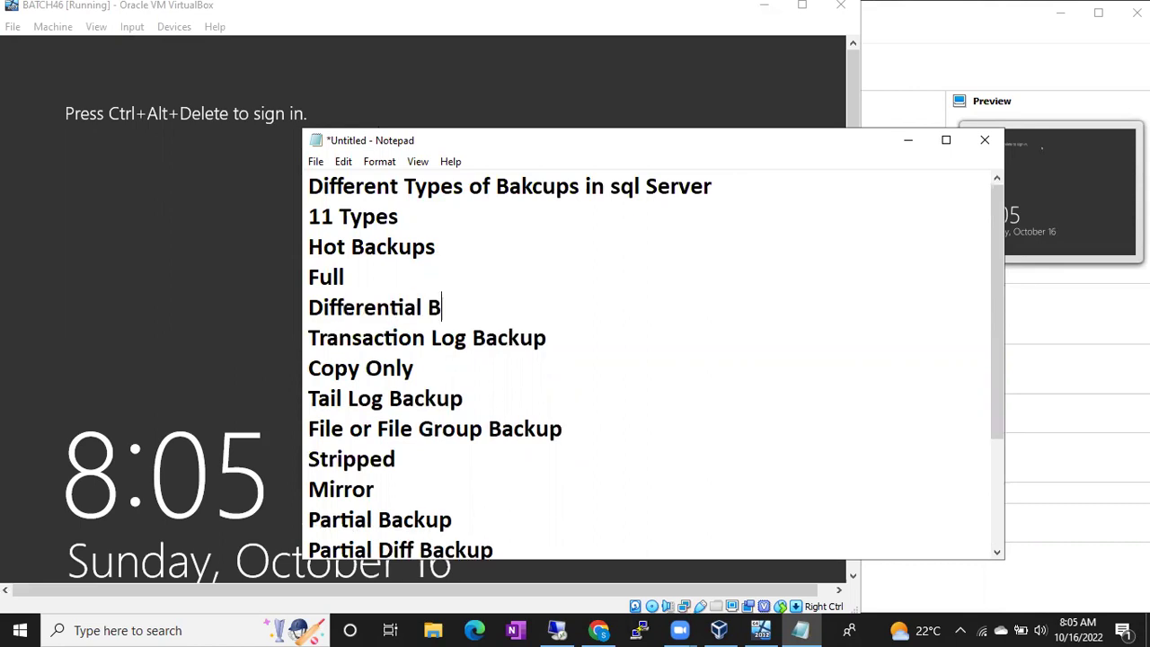
key(BackSpace)
key(BackSpace)
key(BackSpace)
key(BackSpace)
text(ckup)
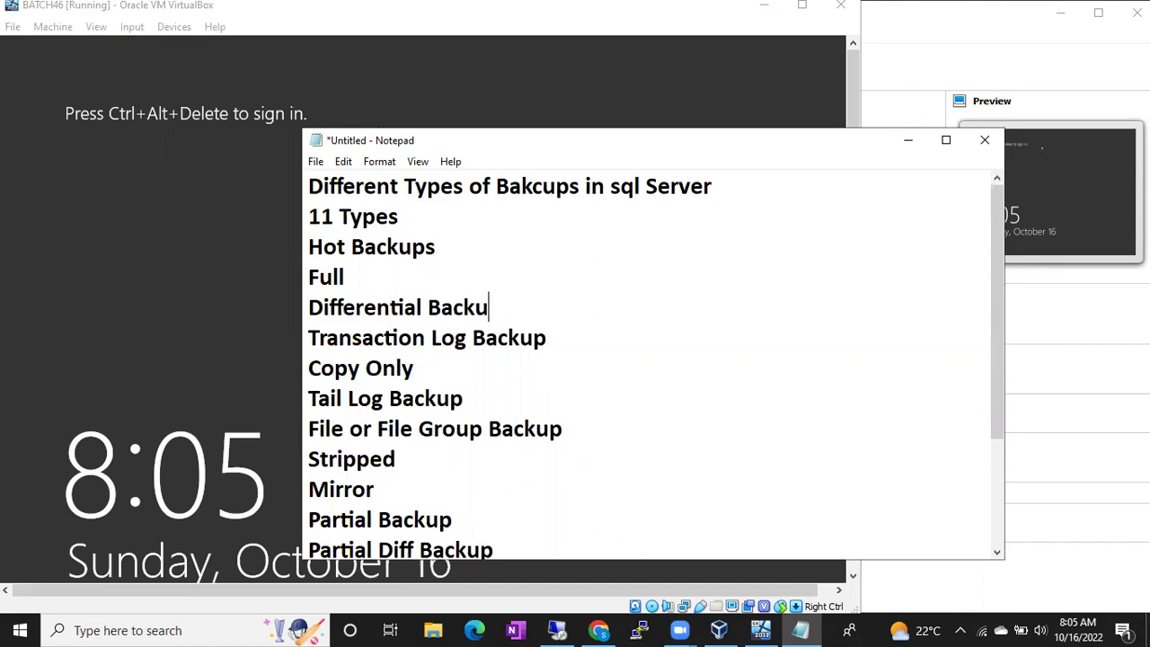
key(Return)
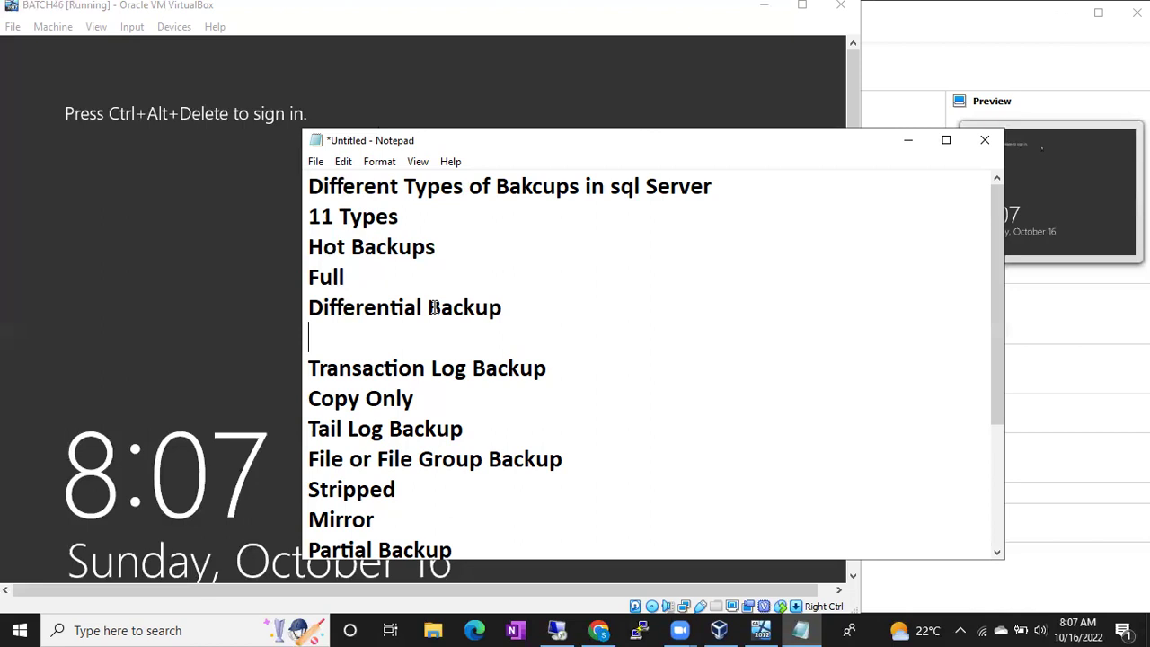
Add the note 'Will take the bakcup of all the Changes since Last Full backup' below it.
text(Will Back)
key(BackSpace)
key(BackSpace)
key(BackSpace)
key(BackSpace)
text(take)
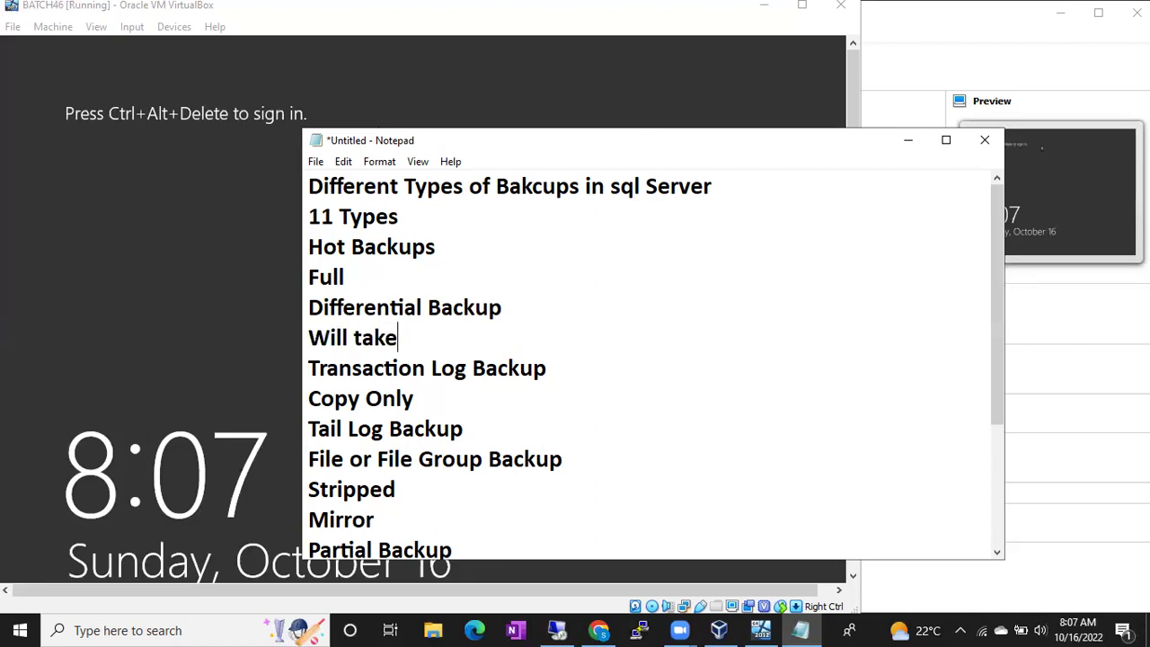
text( the bakcup of all the)
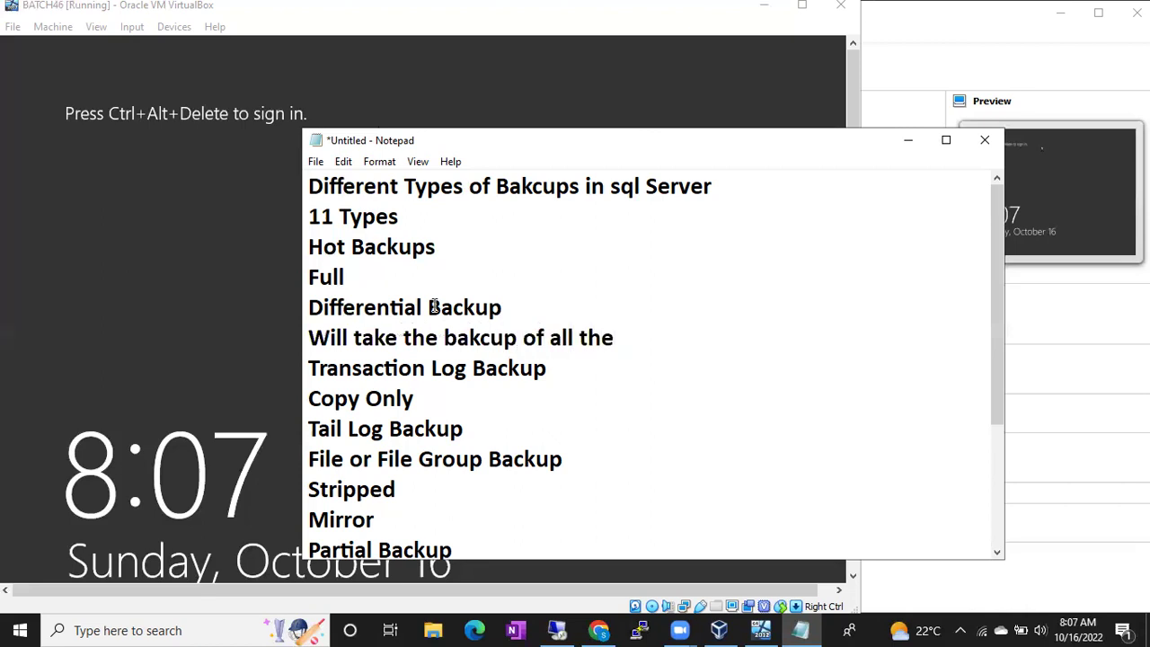
text( Chn)
key(BackSpace)
text(a)
text(gne)
key(BackSpace)
key(BackSpace)
text(s )
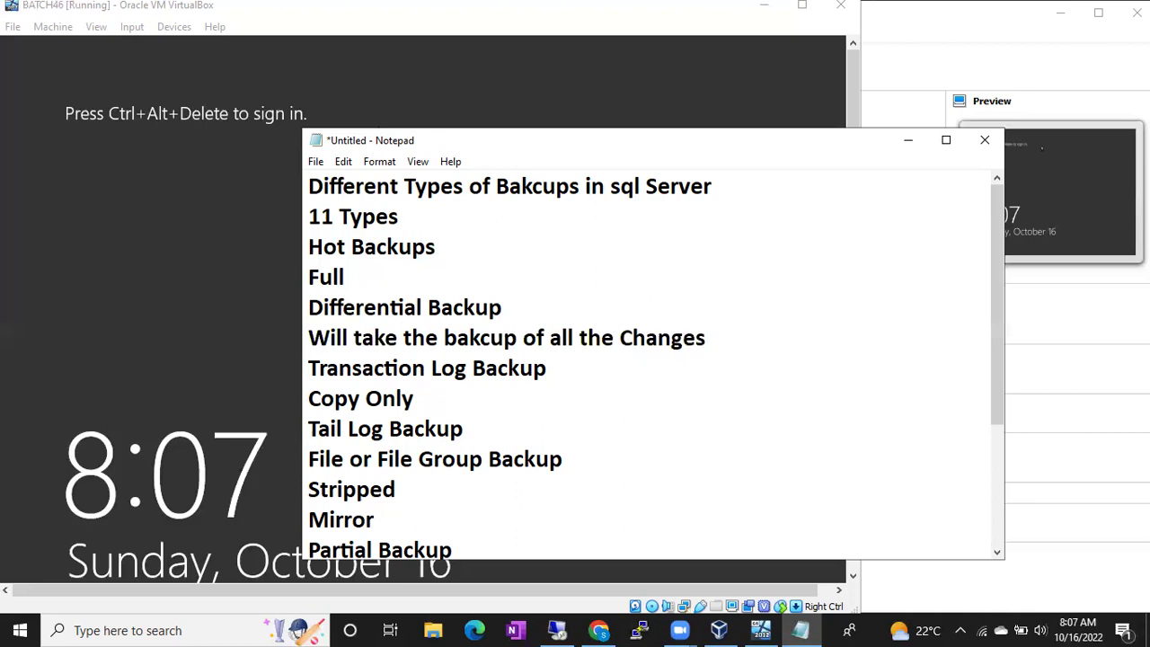
text(since Last Full backup)
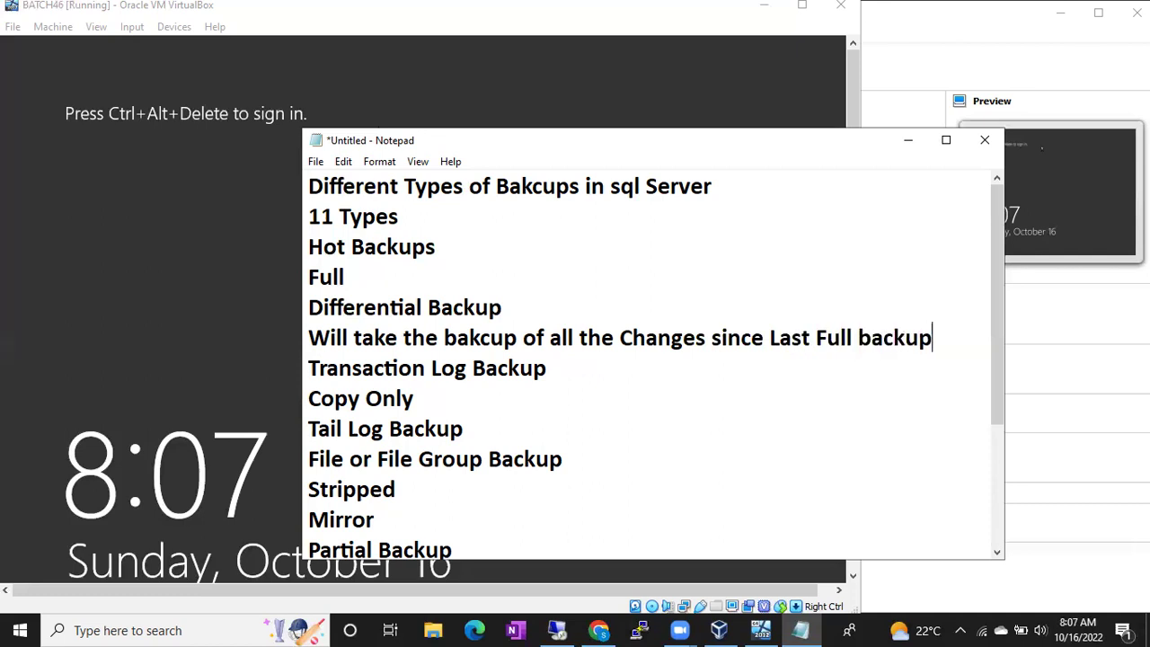
key(Return)
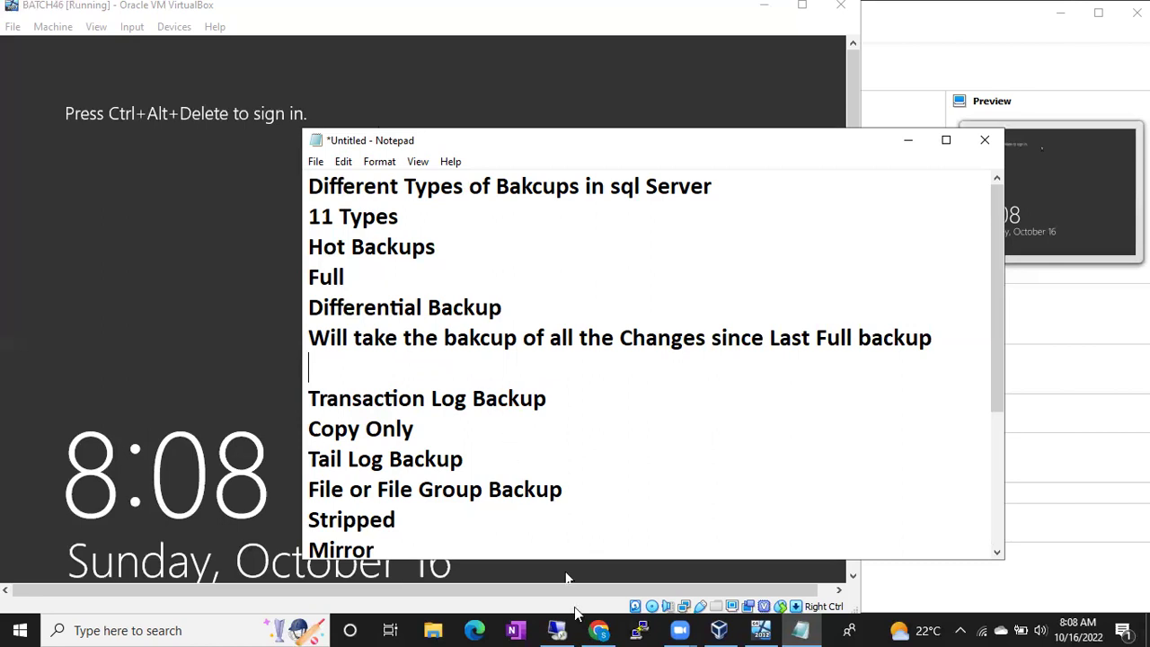
Google 'sql server differential backup' in a new Chrome tab and view the image results.
click(595, 630)
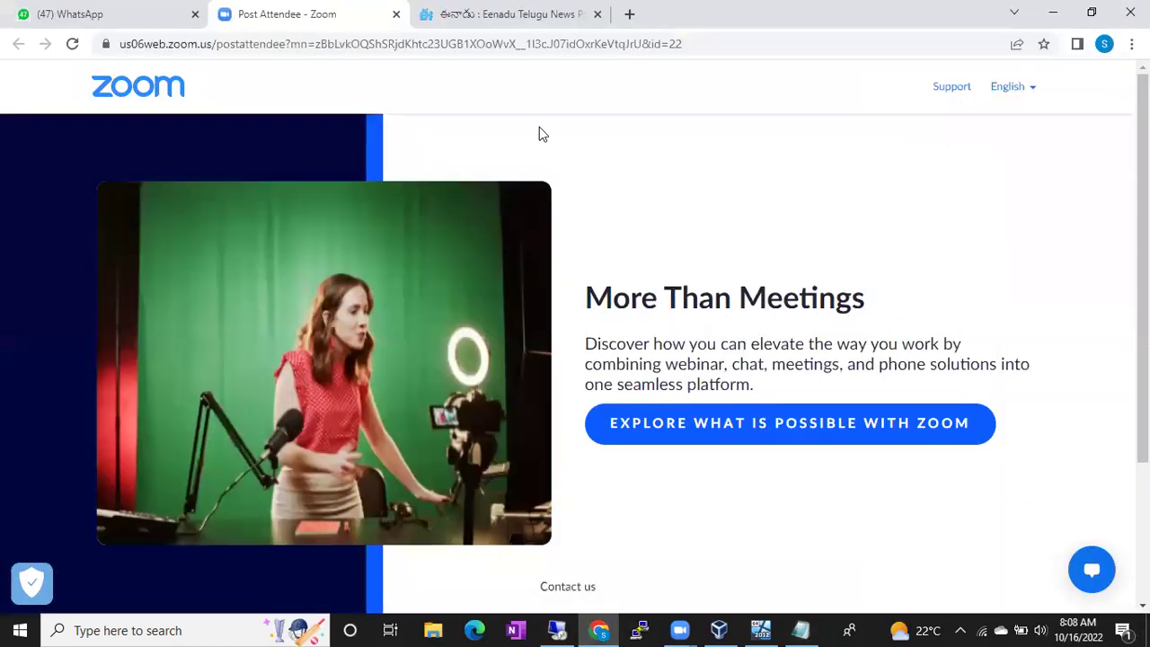
key(ctrl+t)
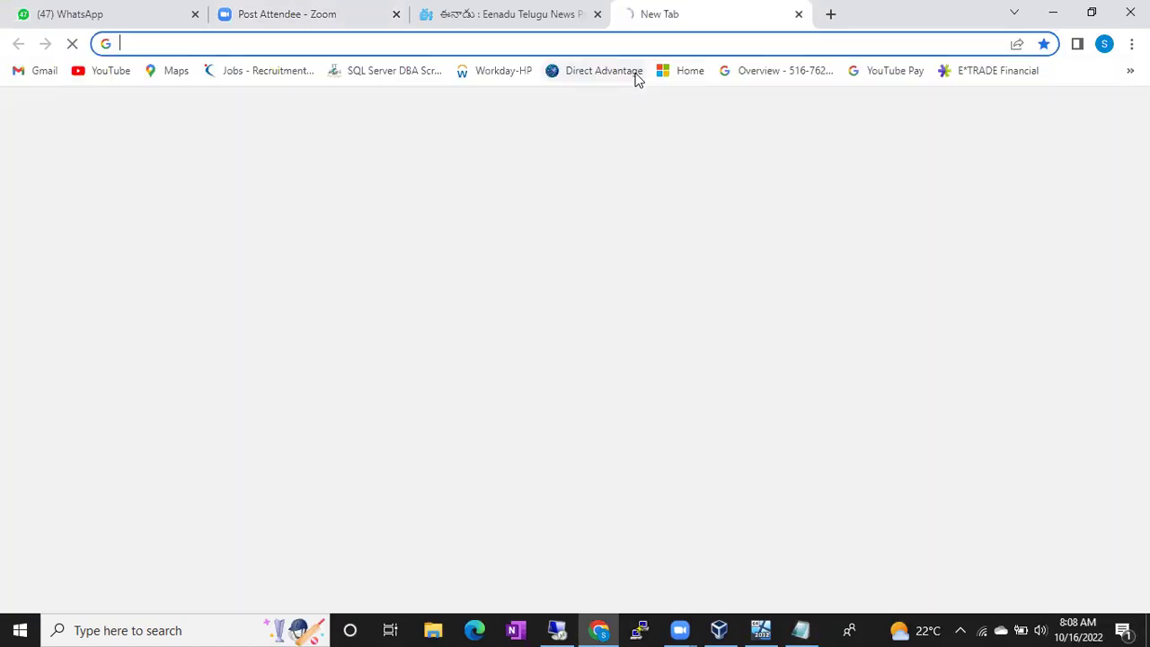
text(go)
key(Return)
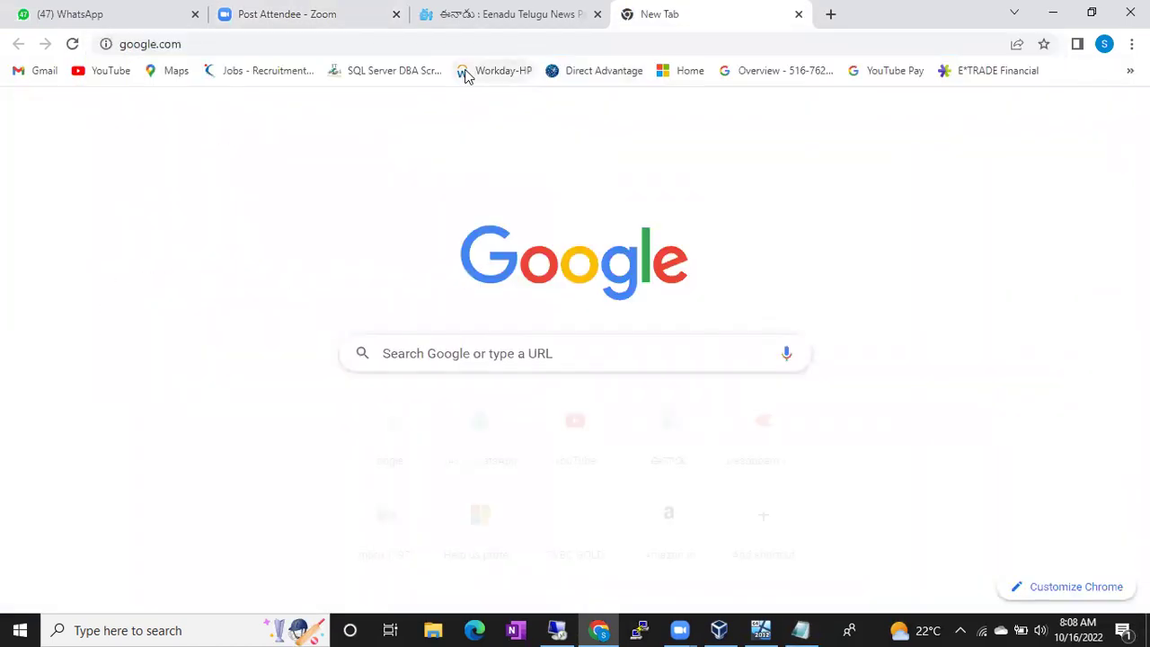
text(sql )
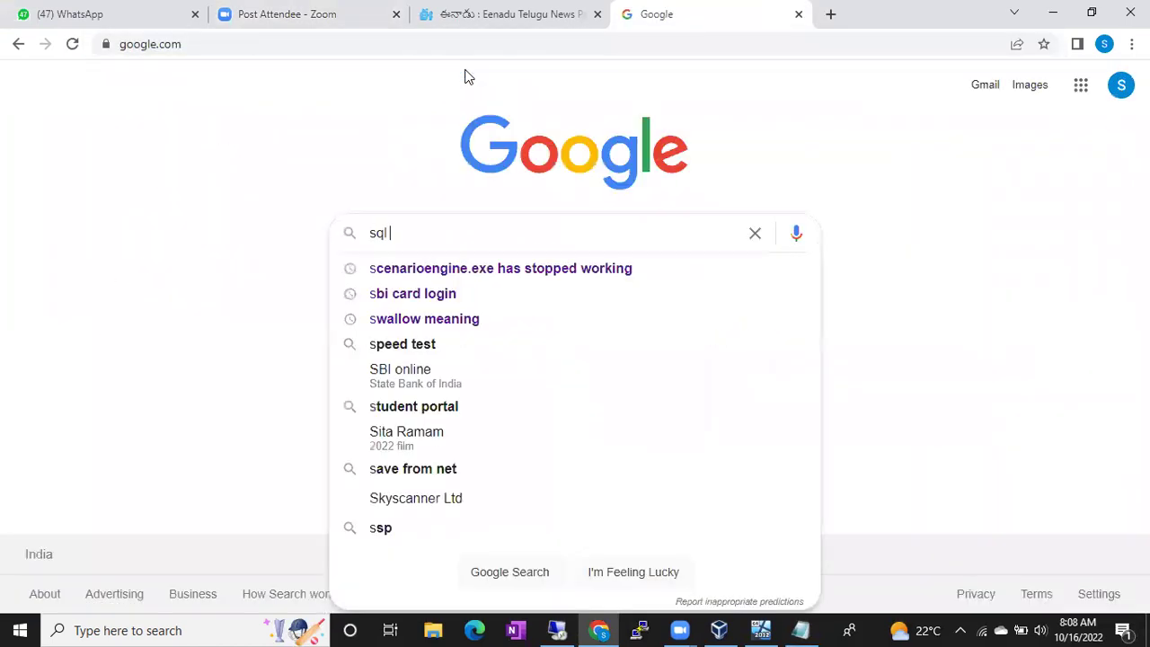
text(server diff)
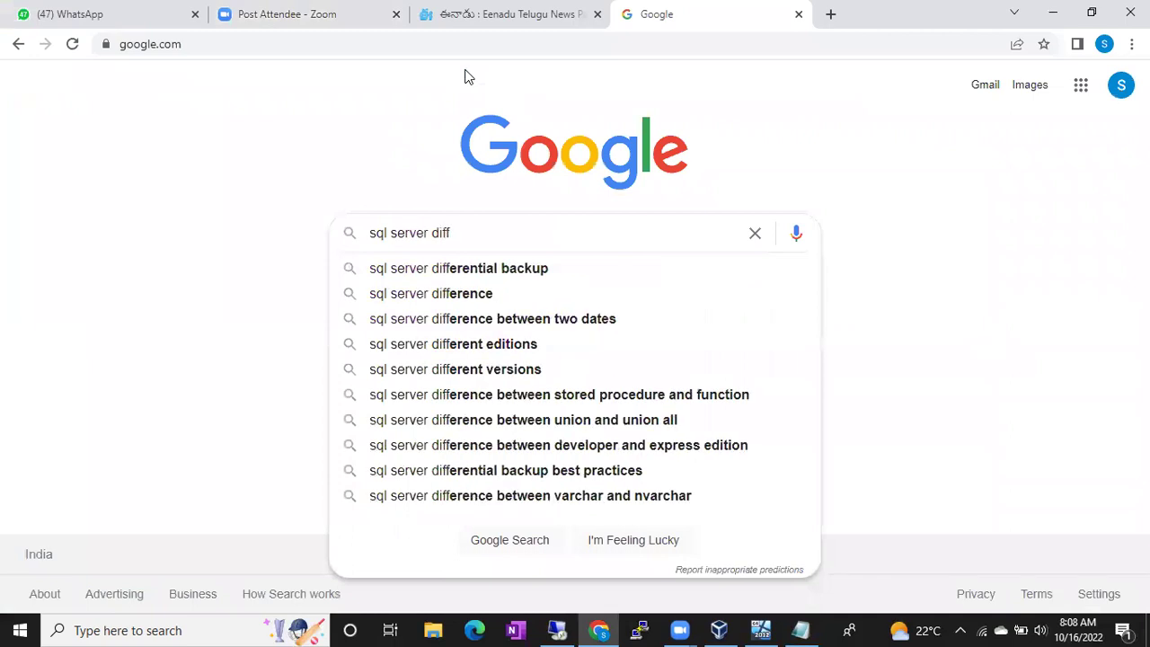
key(Down)
key(Return)
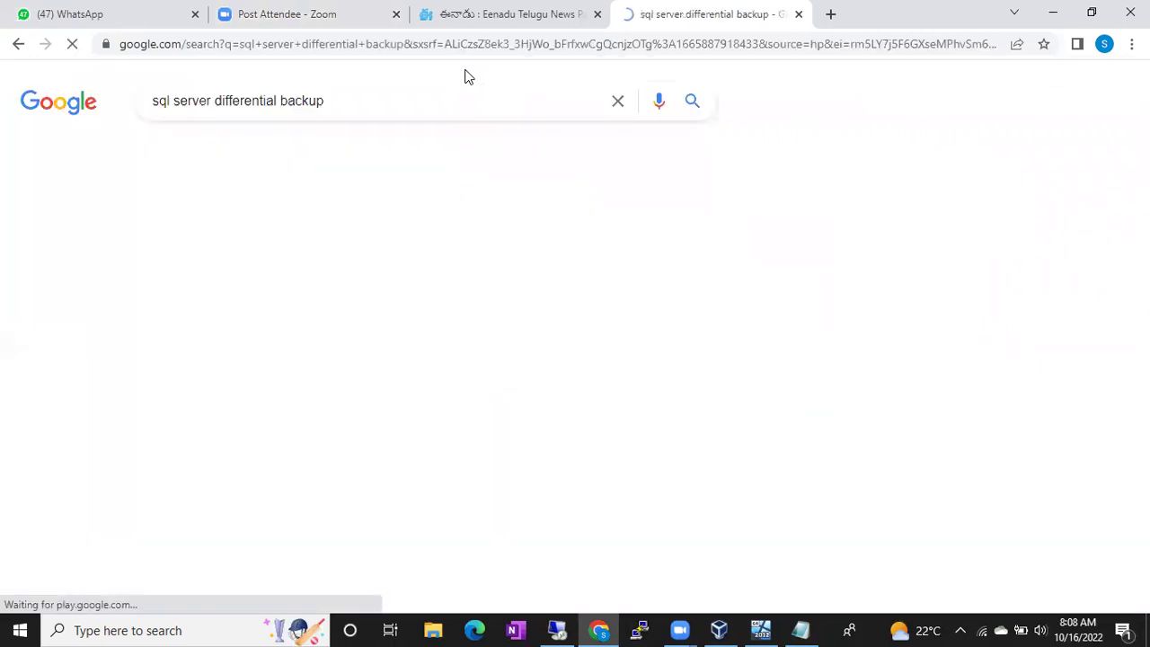
click(239, 153)
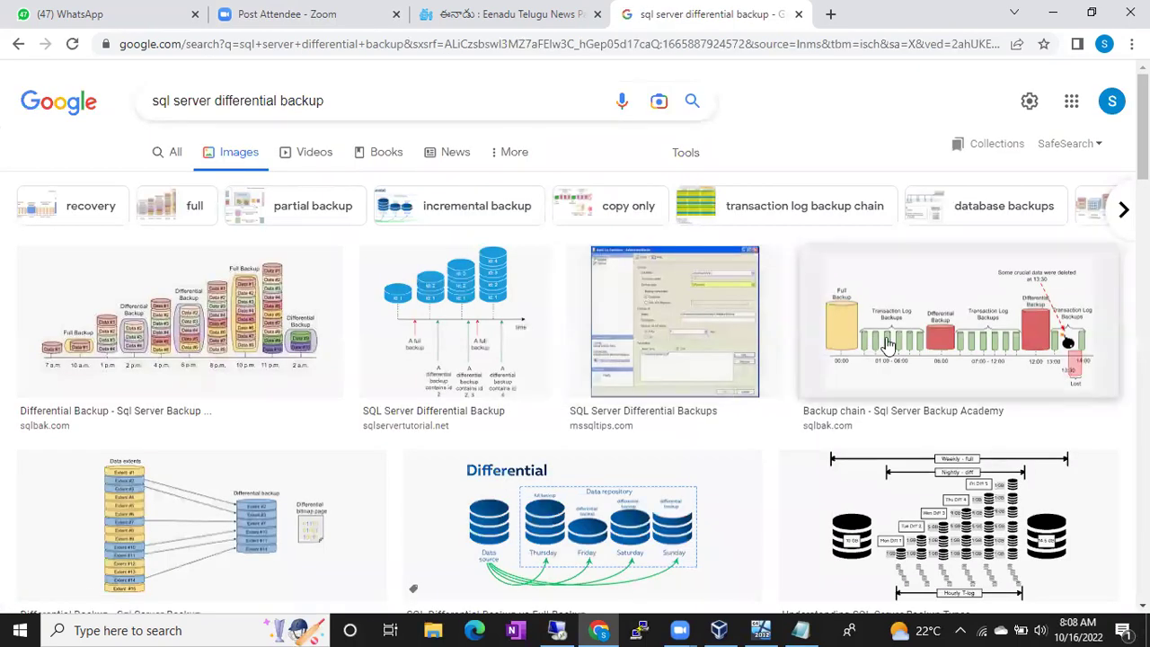
Open the sqlbak.com Differential Backup article from the first image and scroll to its diagram.
click(225, 335)
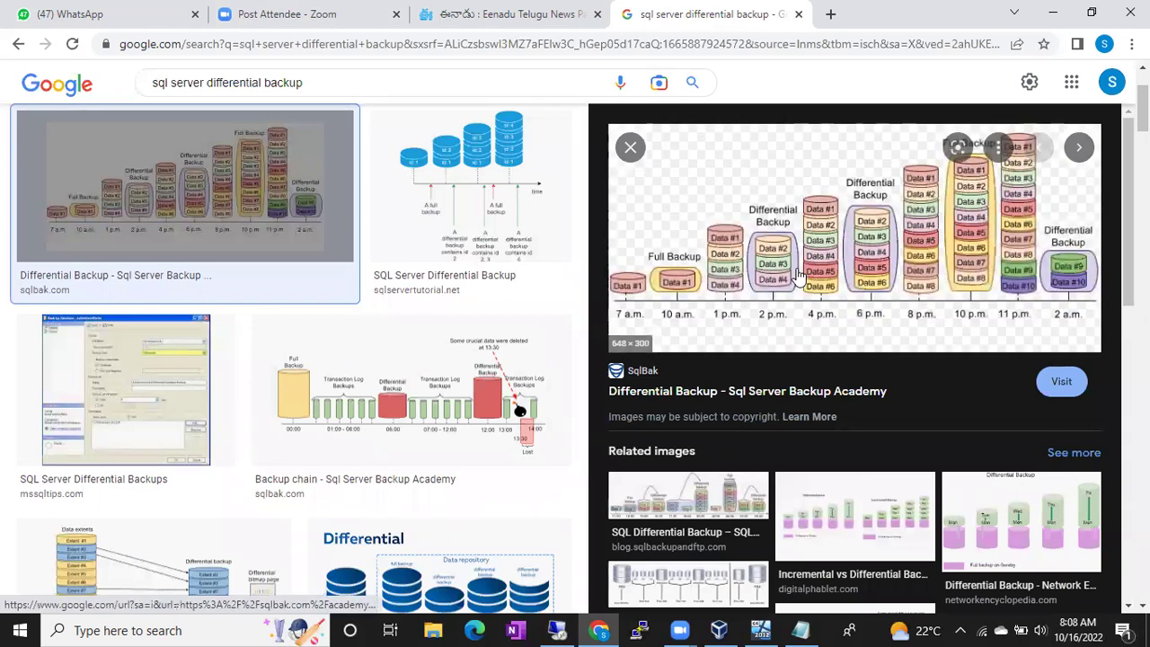
click(710, 284)
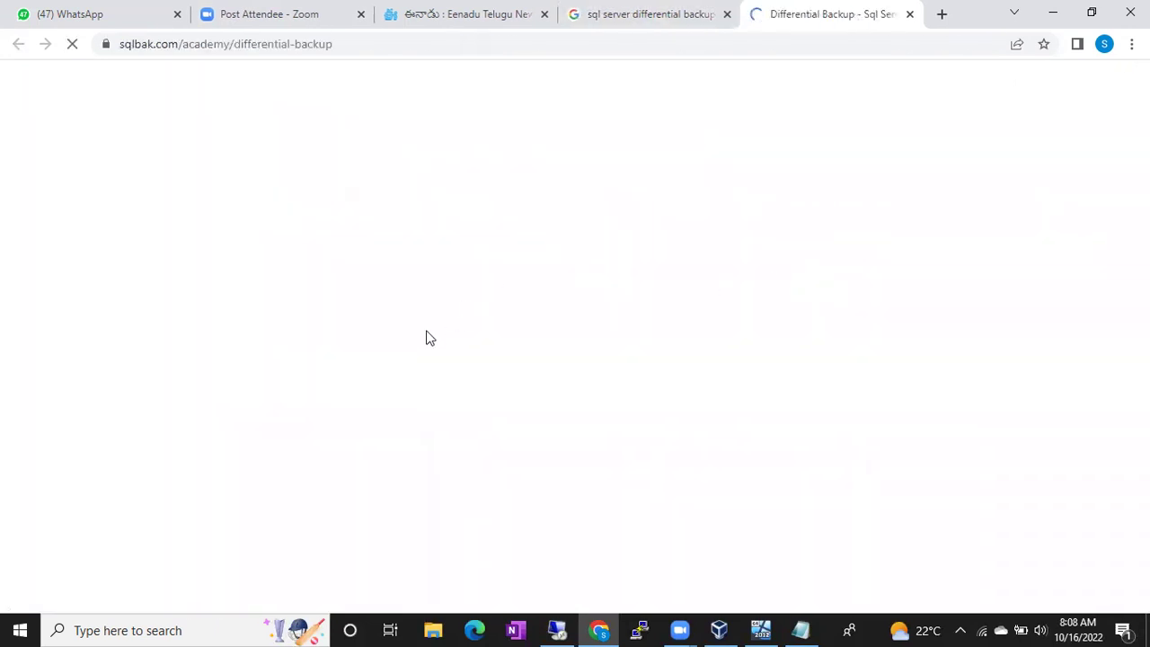
scroll(426, 338, down, 3)
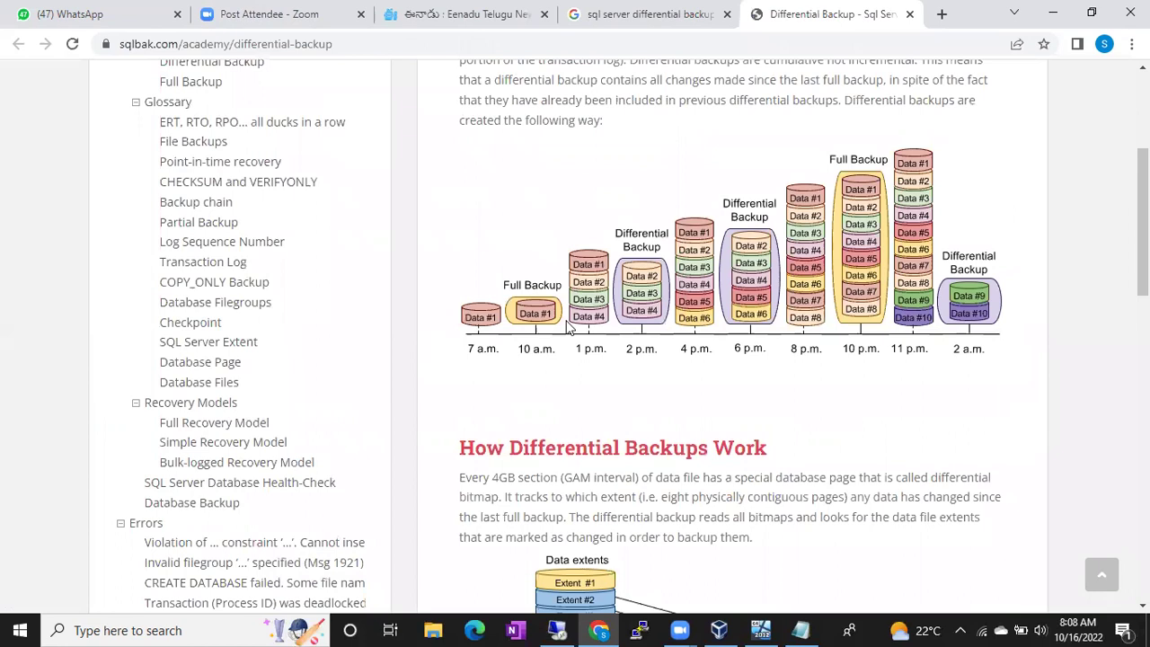